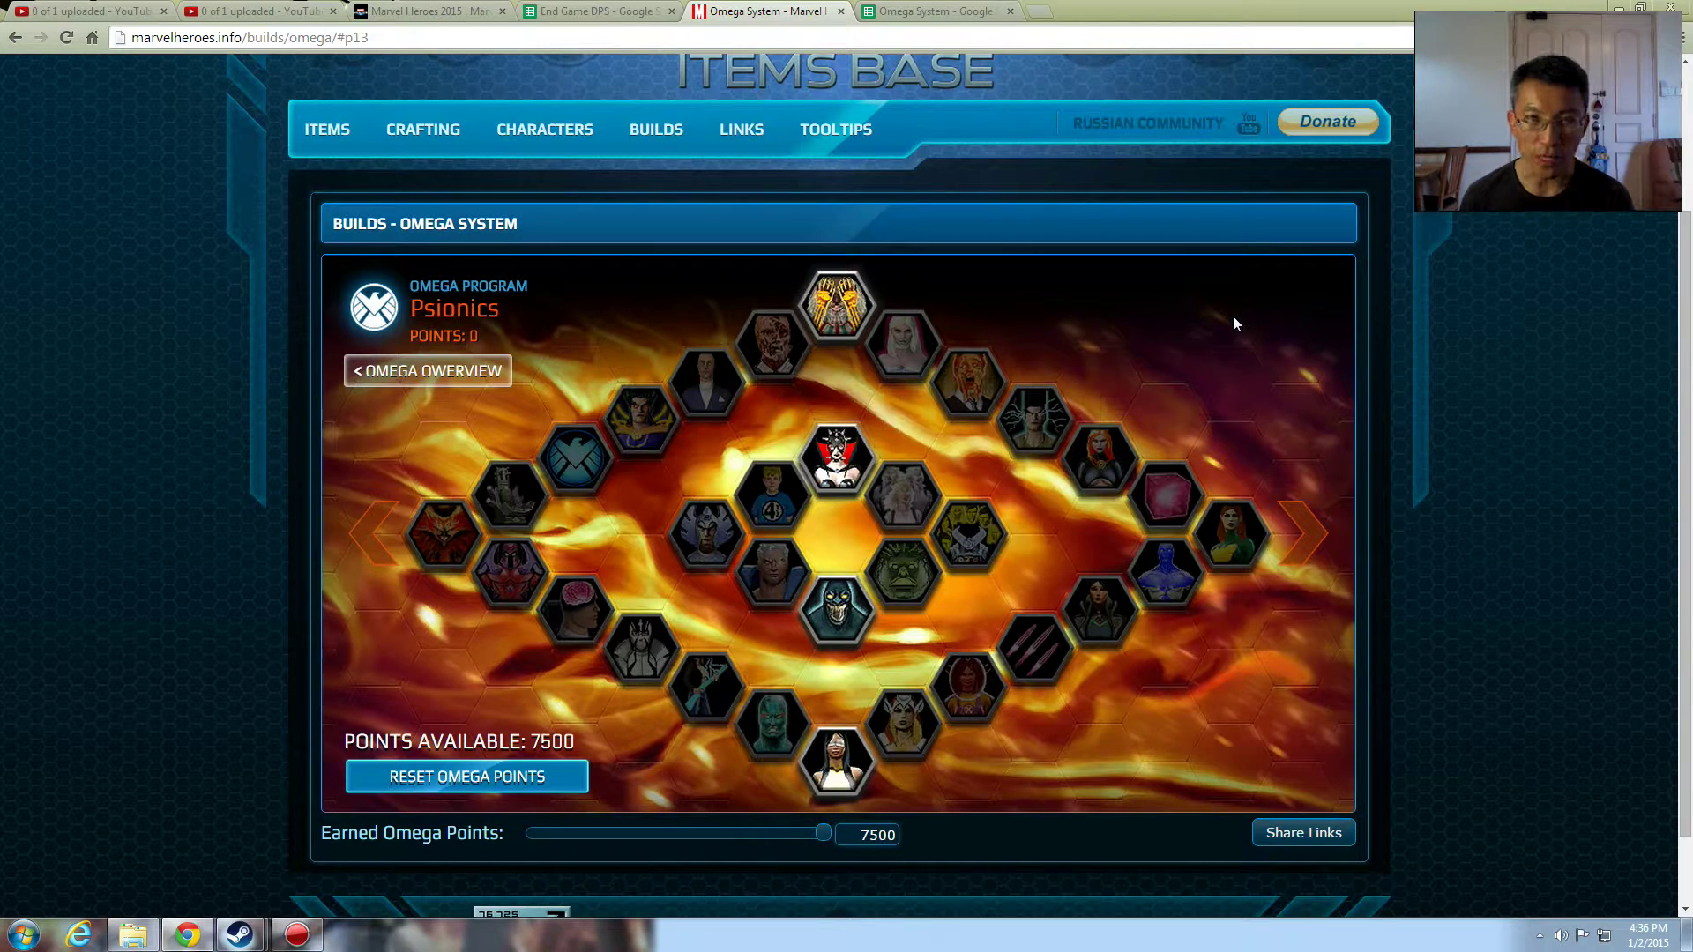
# Step: Buy one rank of Shadow King's Possession (1/20), spending 50 and leaving 7450 points
pyautogui.moveTo(853, 644)
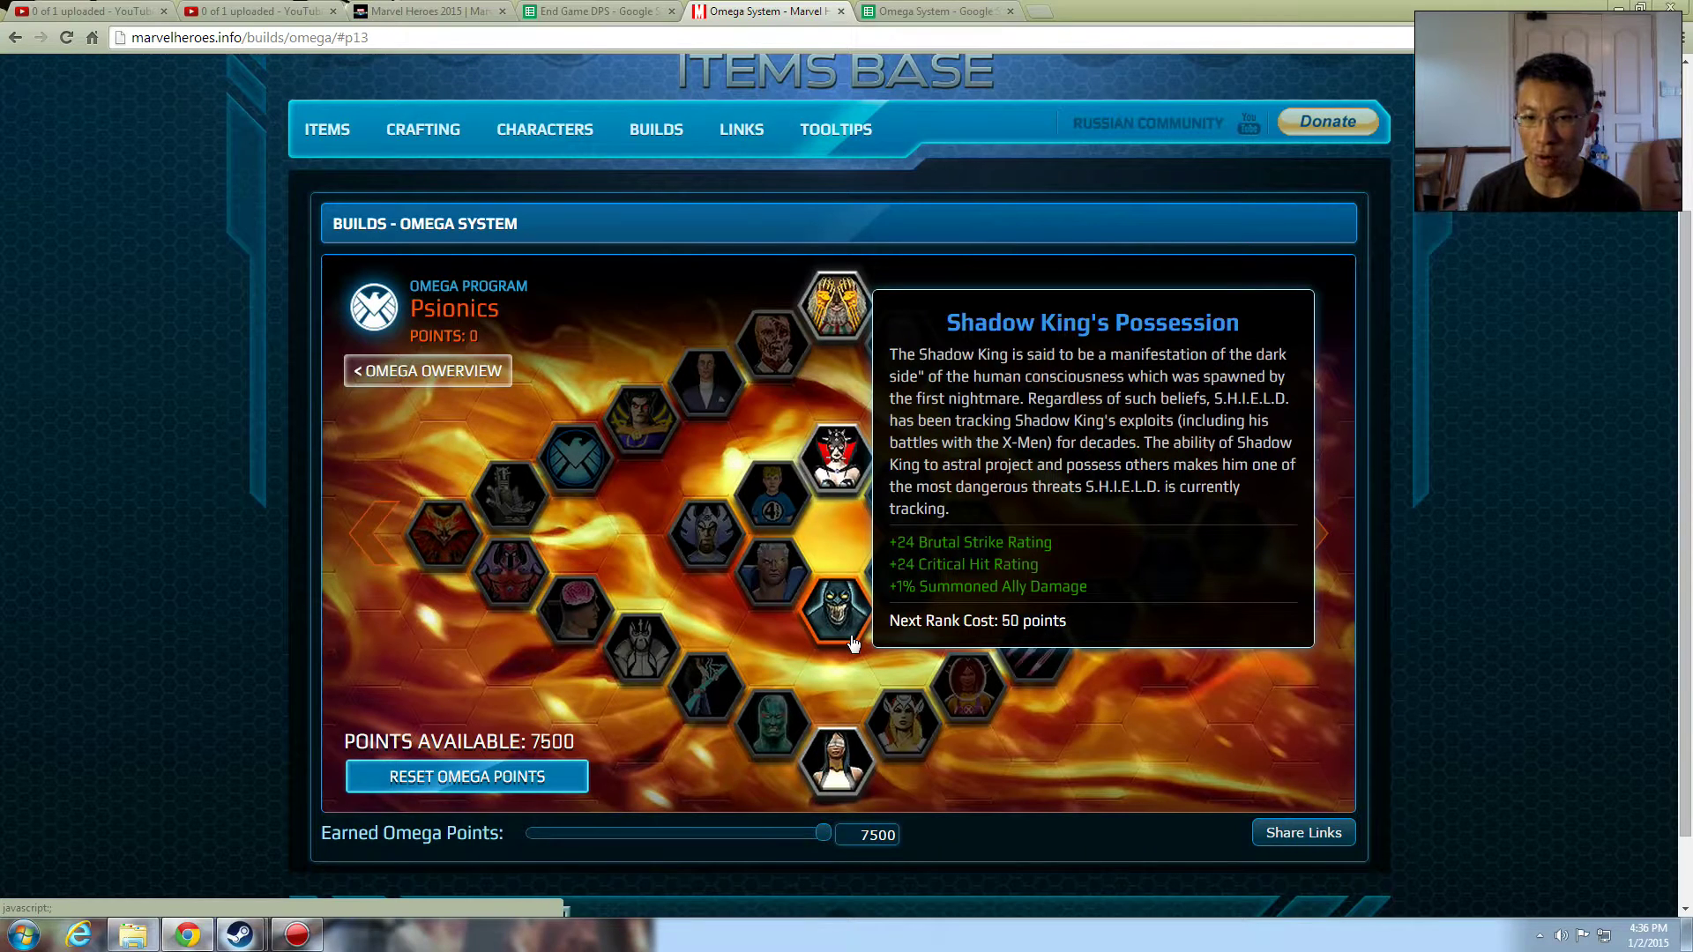
pyautogui.click(853, 644)
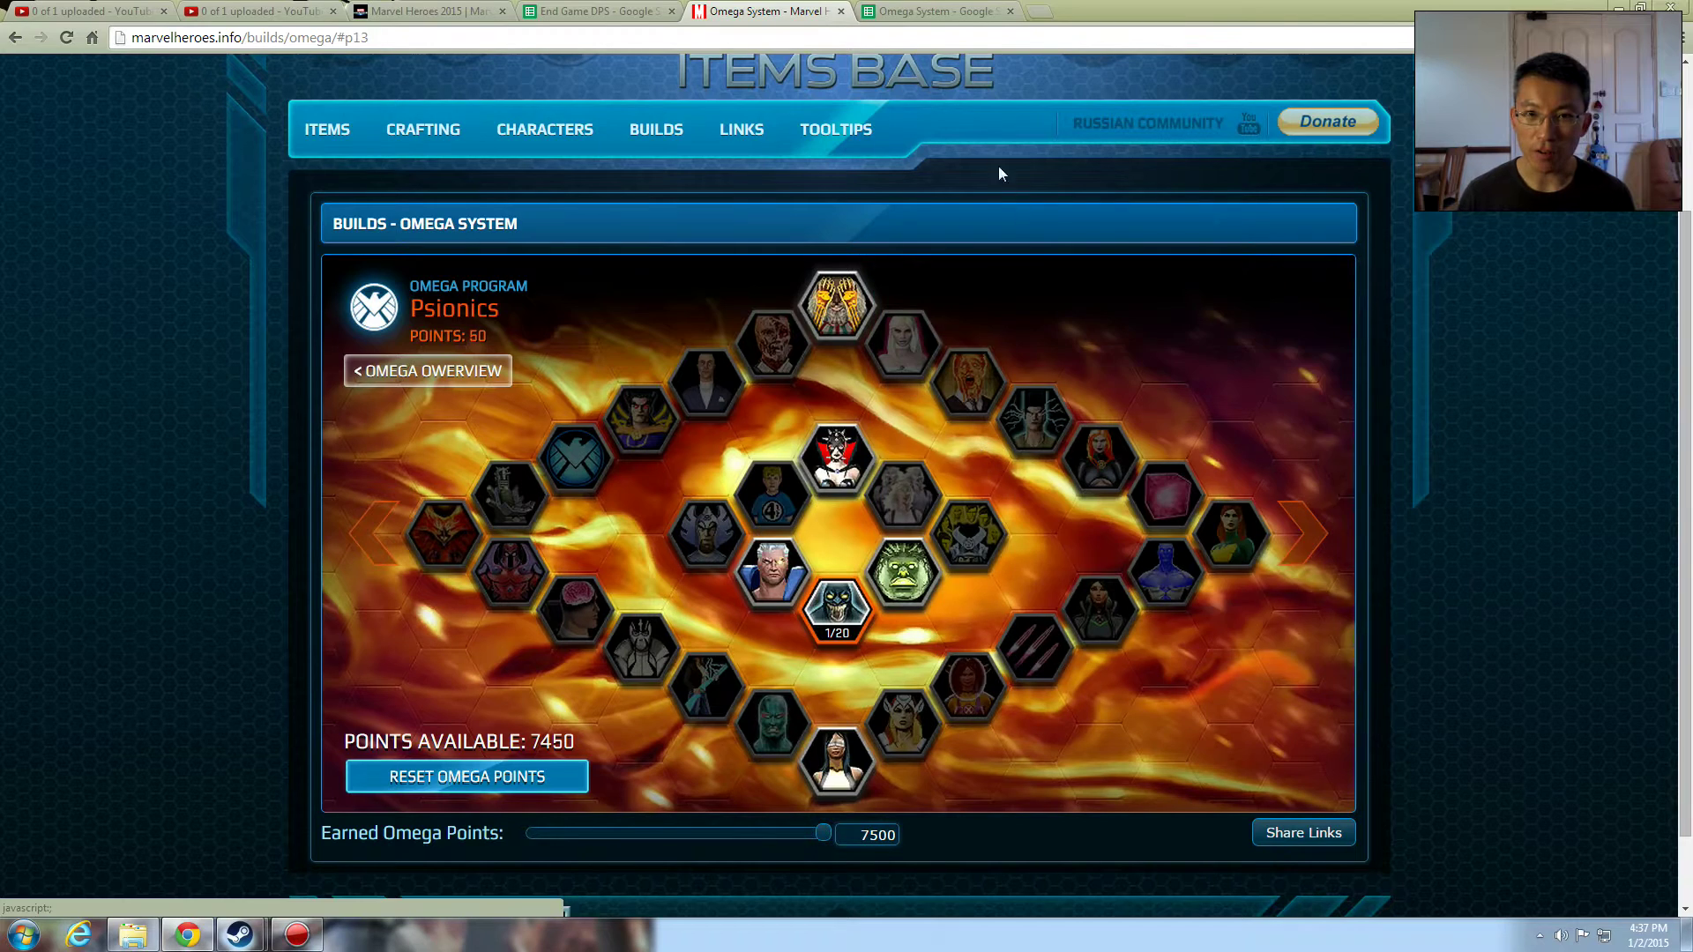
# Step: In the Omega System sheet, enter 1 and 2 in A2:A3 and fill the Ranks down to 20 in A21
pyautogui.click(931, 14)
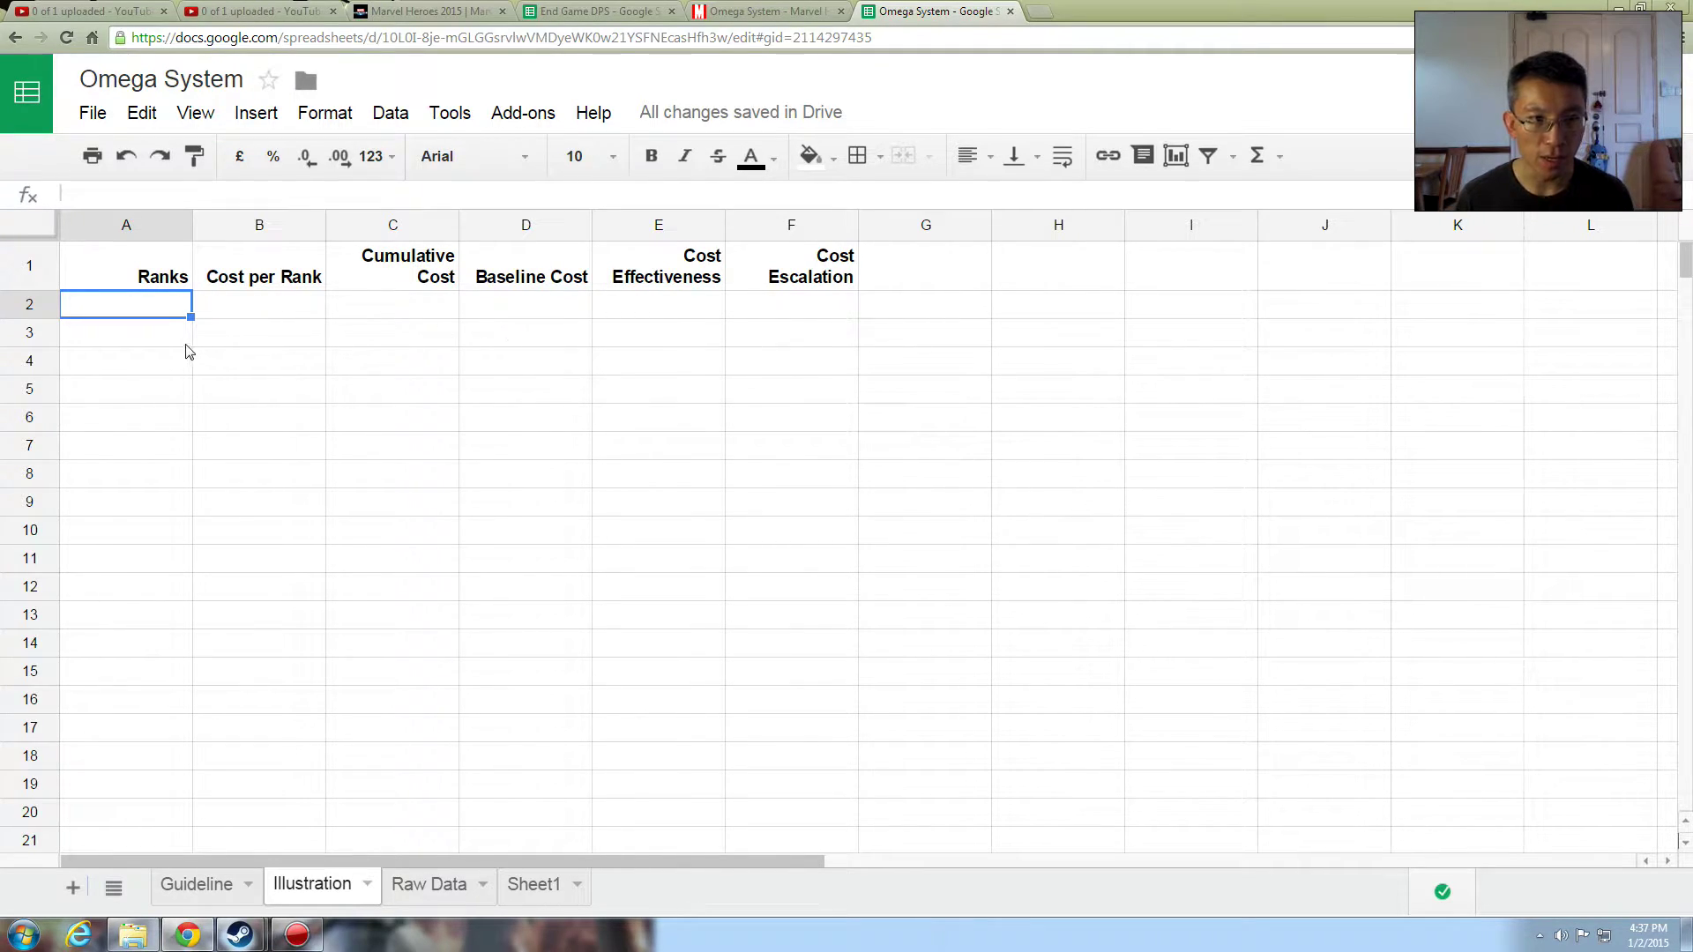
pyautogui.write('12')
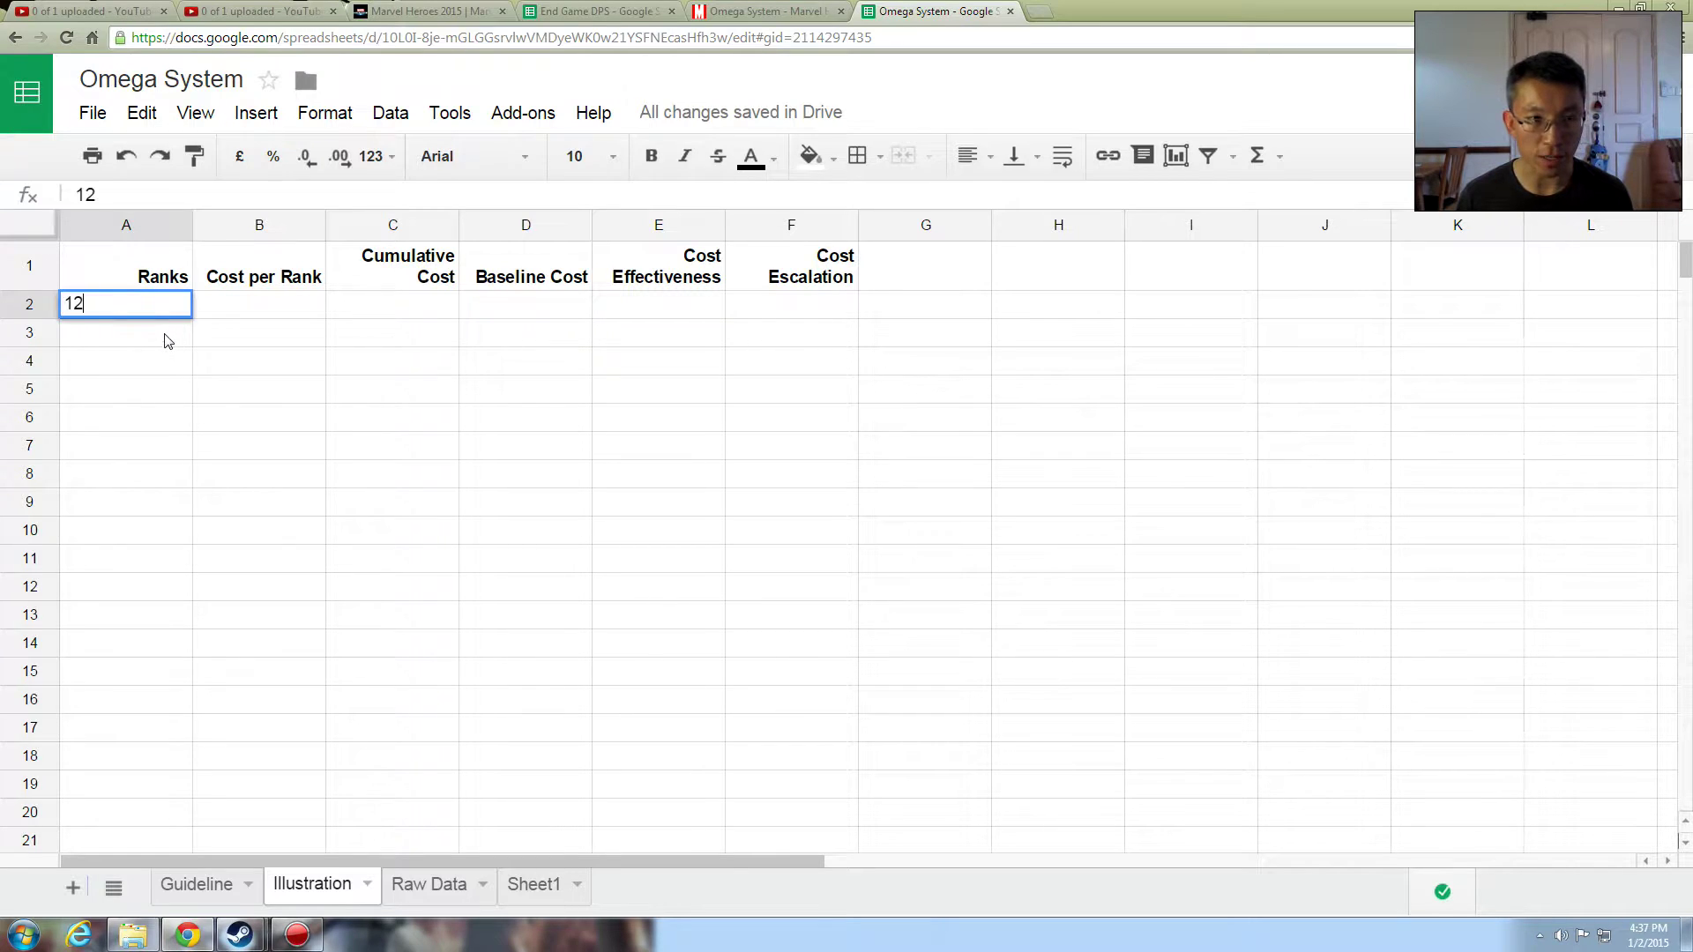
pyautogui.press('BackSpace')
pyautogui.press('Return')
pyautogui.write('2')
pyautogui.press('Return')
pyautogui.press('Up')
pyautogui.press('Up')
pyautogui.hotkey('shift', 'Down')
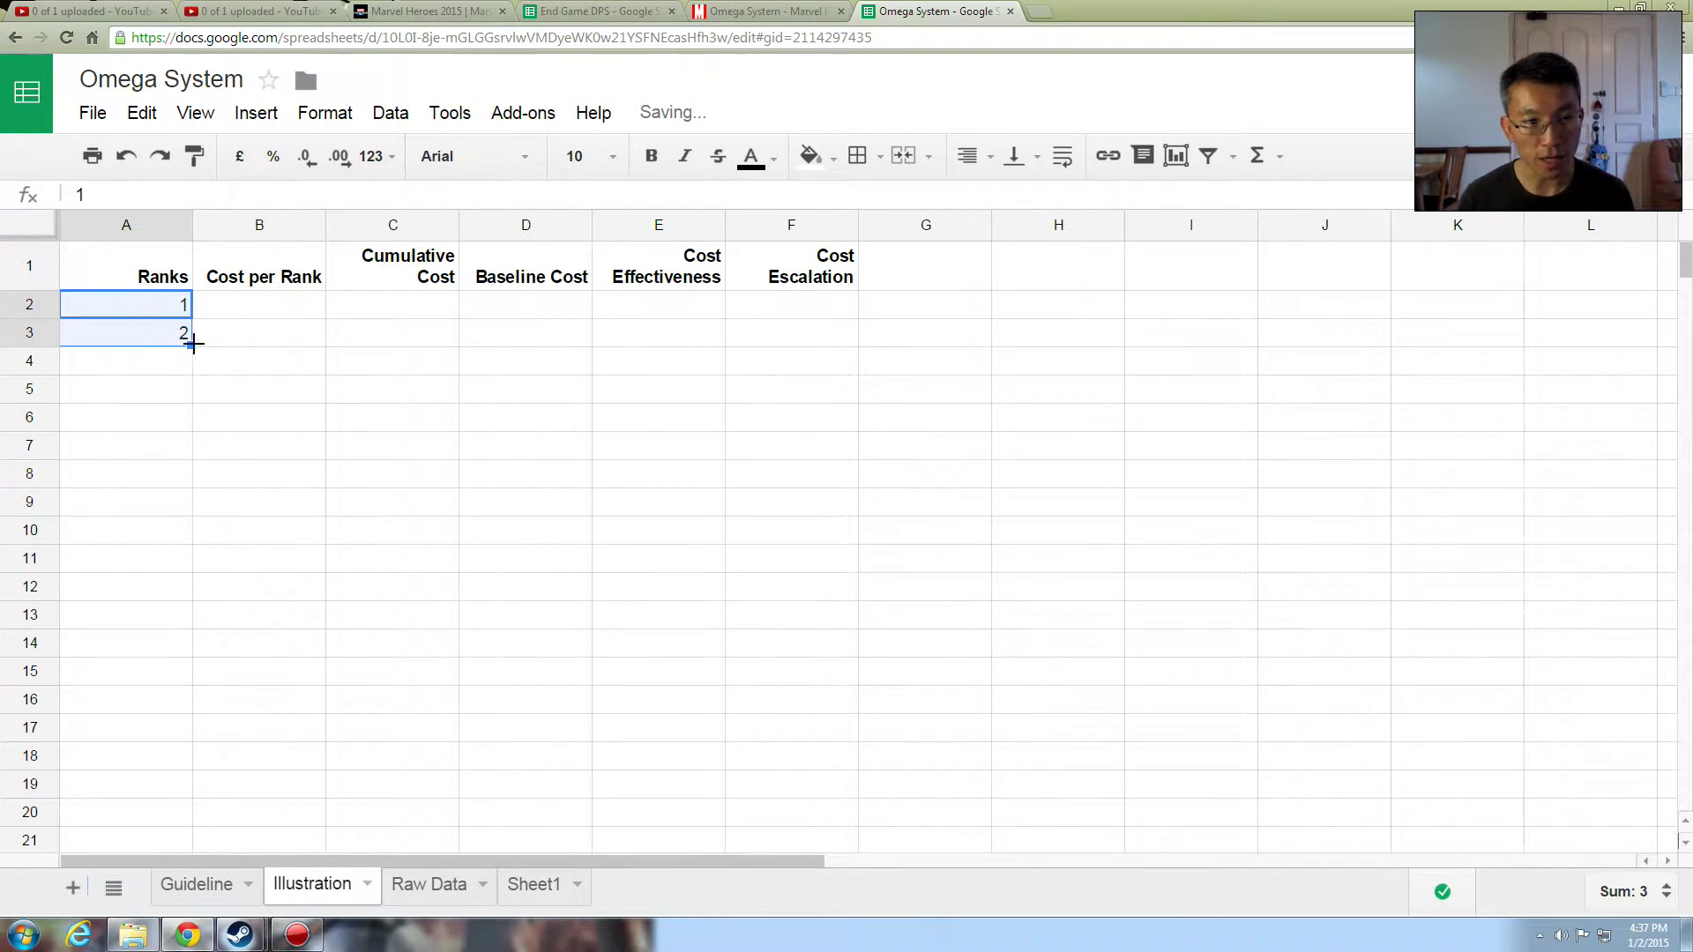
pyautogui.moveTo(189, 344); pyautogui.dragTo(162, 846)
pyautogui.click(257, 592)
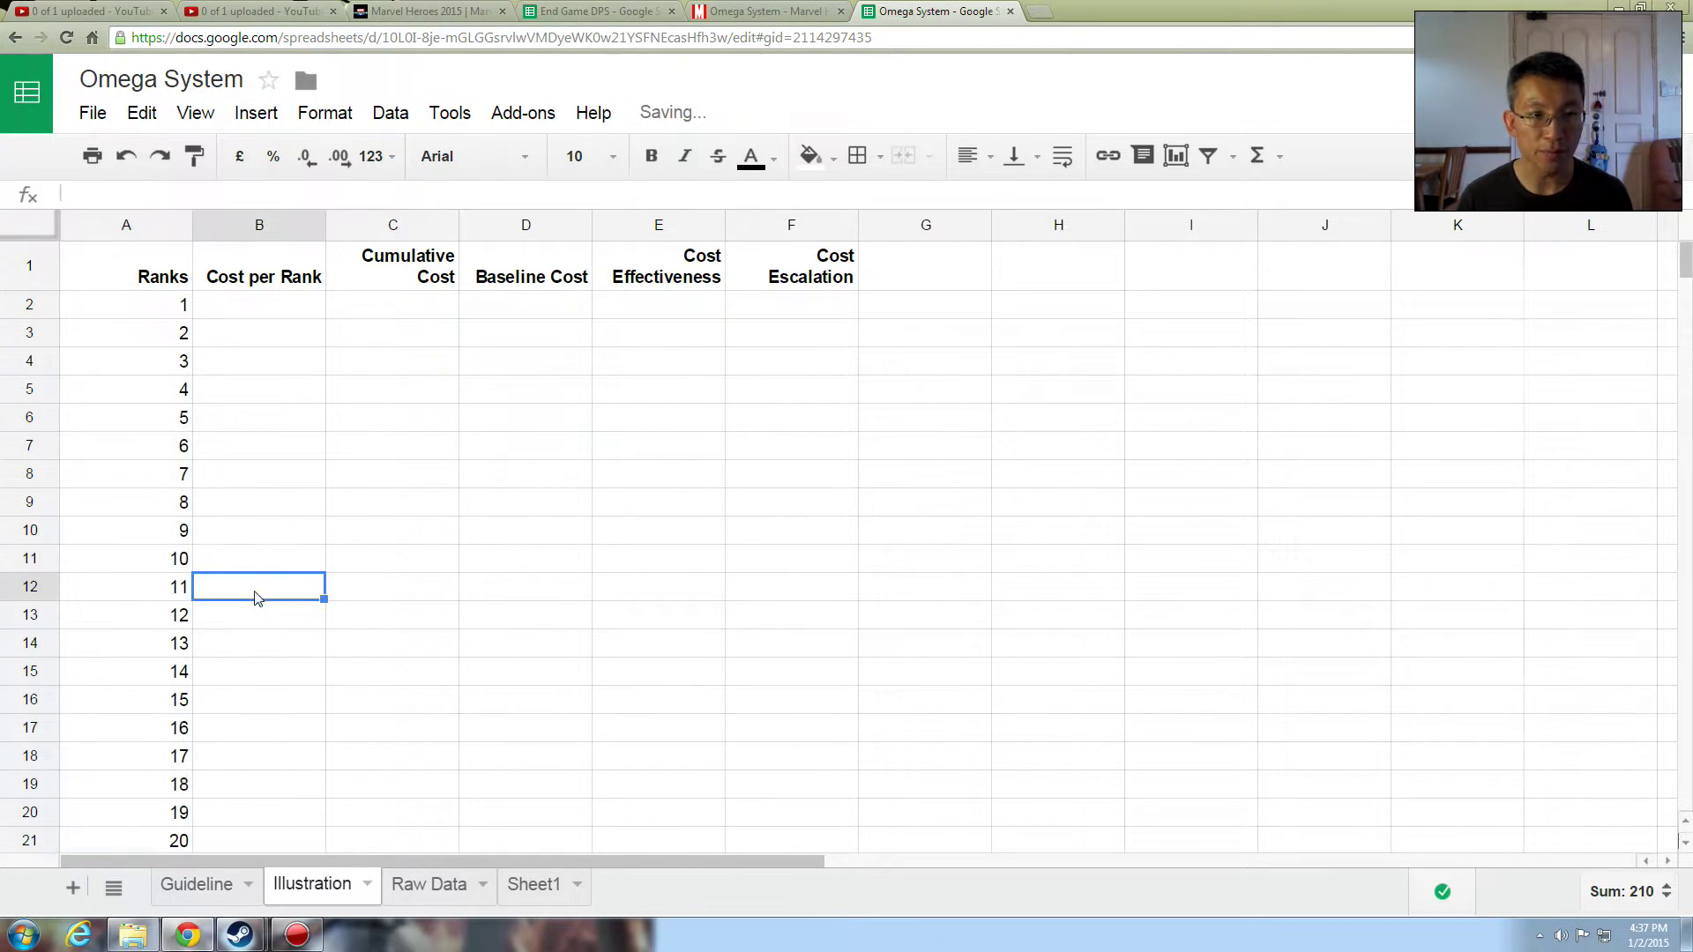
pyautogui.click(254, 306)
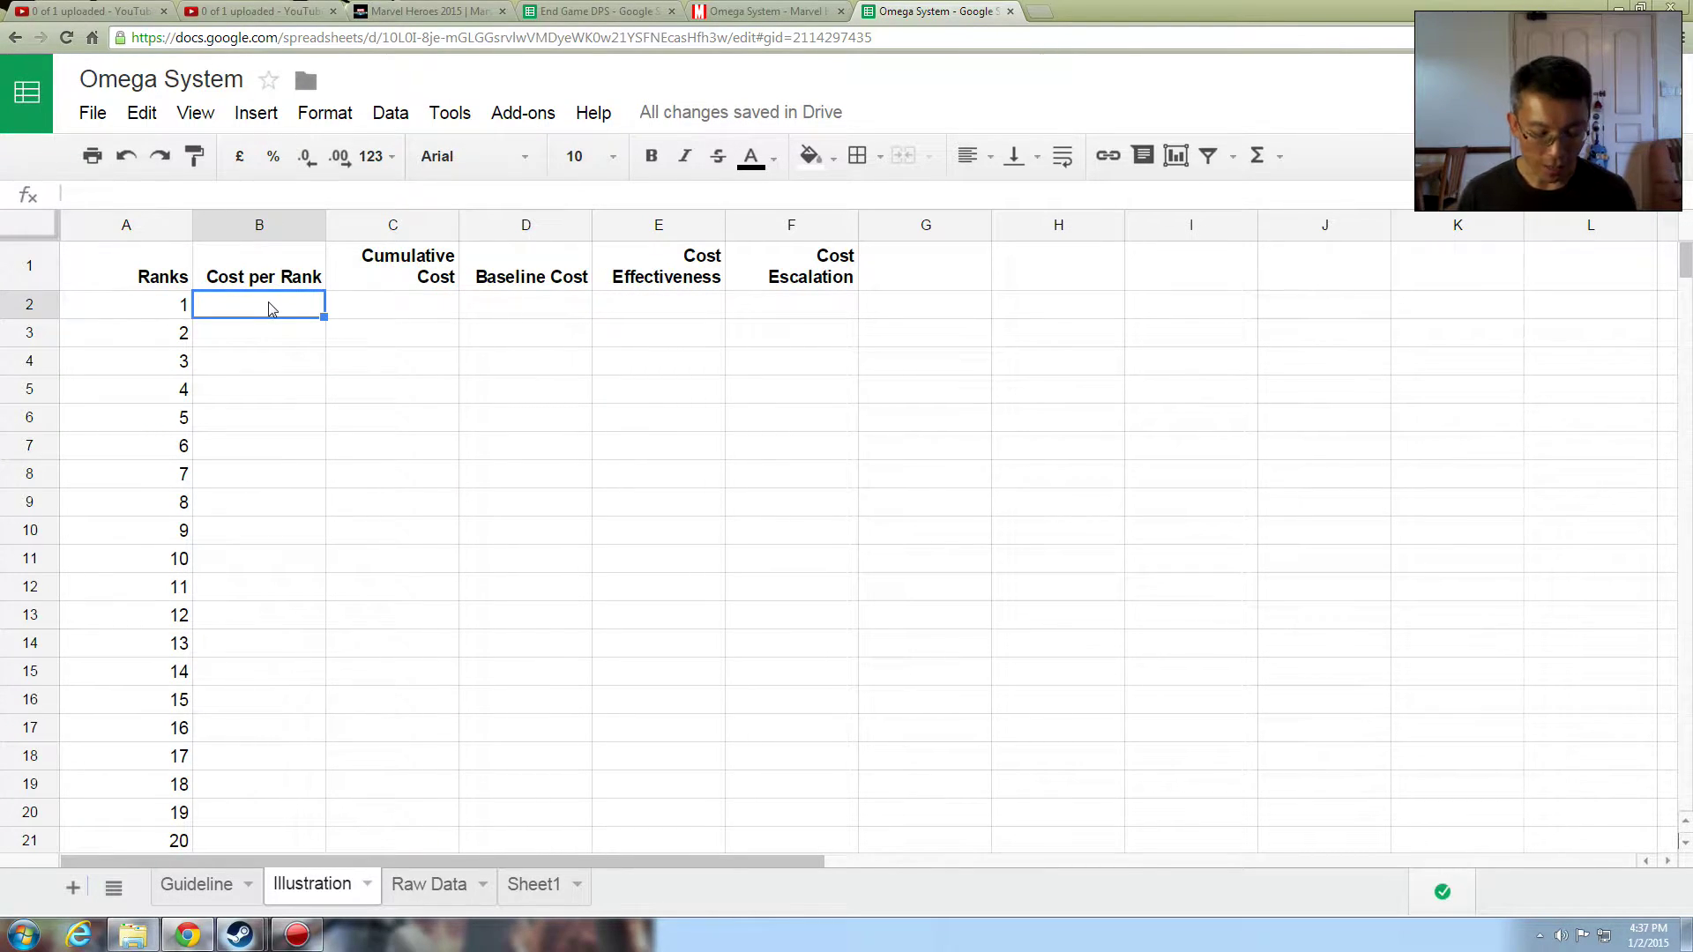
# Step: Enter a starting cost of 50 in B2 and the formula =B2+2 in B3
pyautogui.write('50')
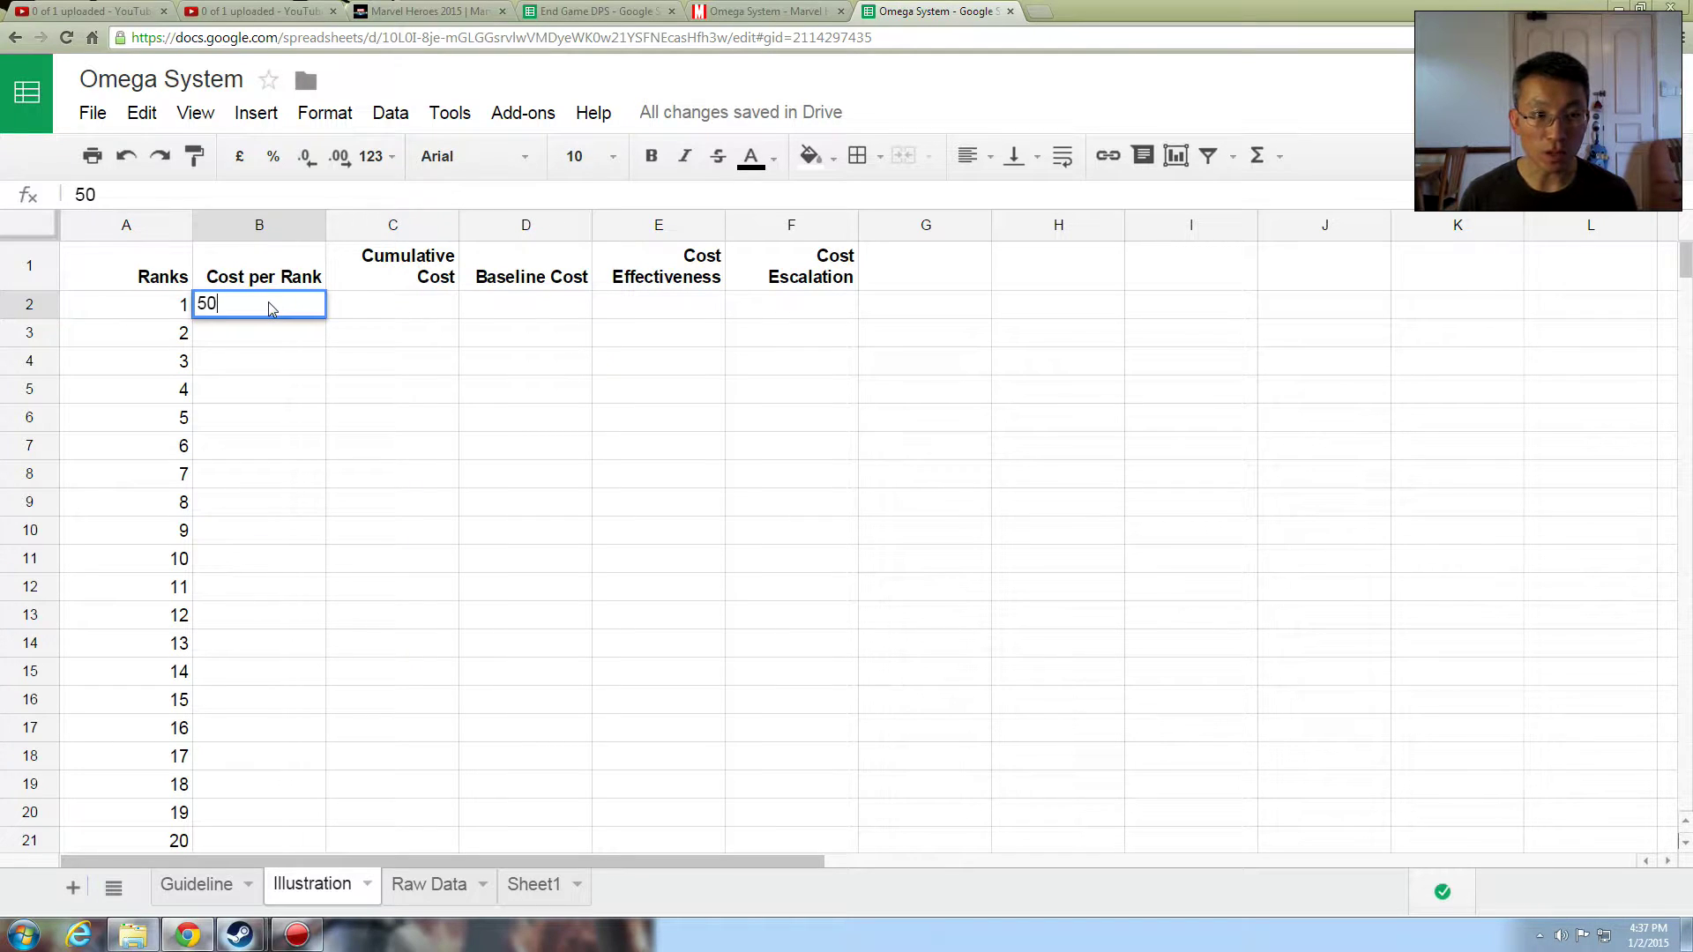
pyautogui.press('Return')
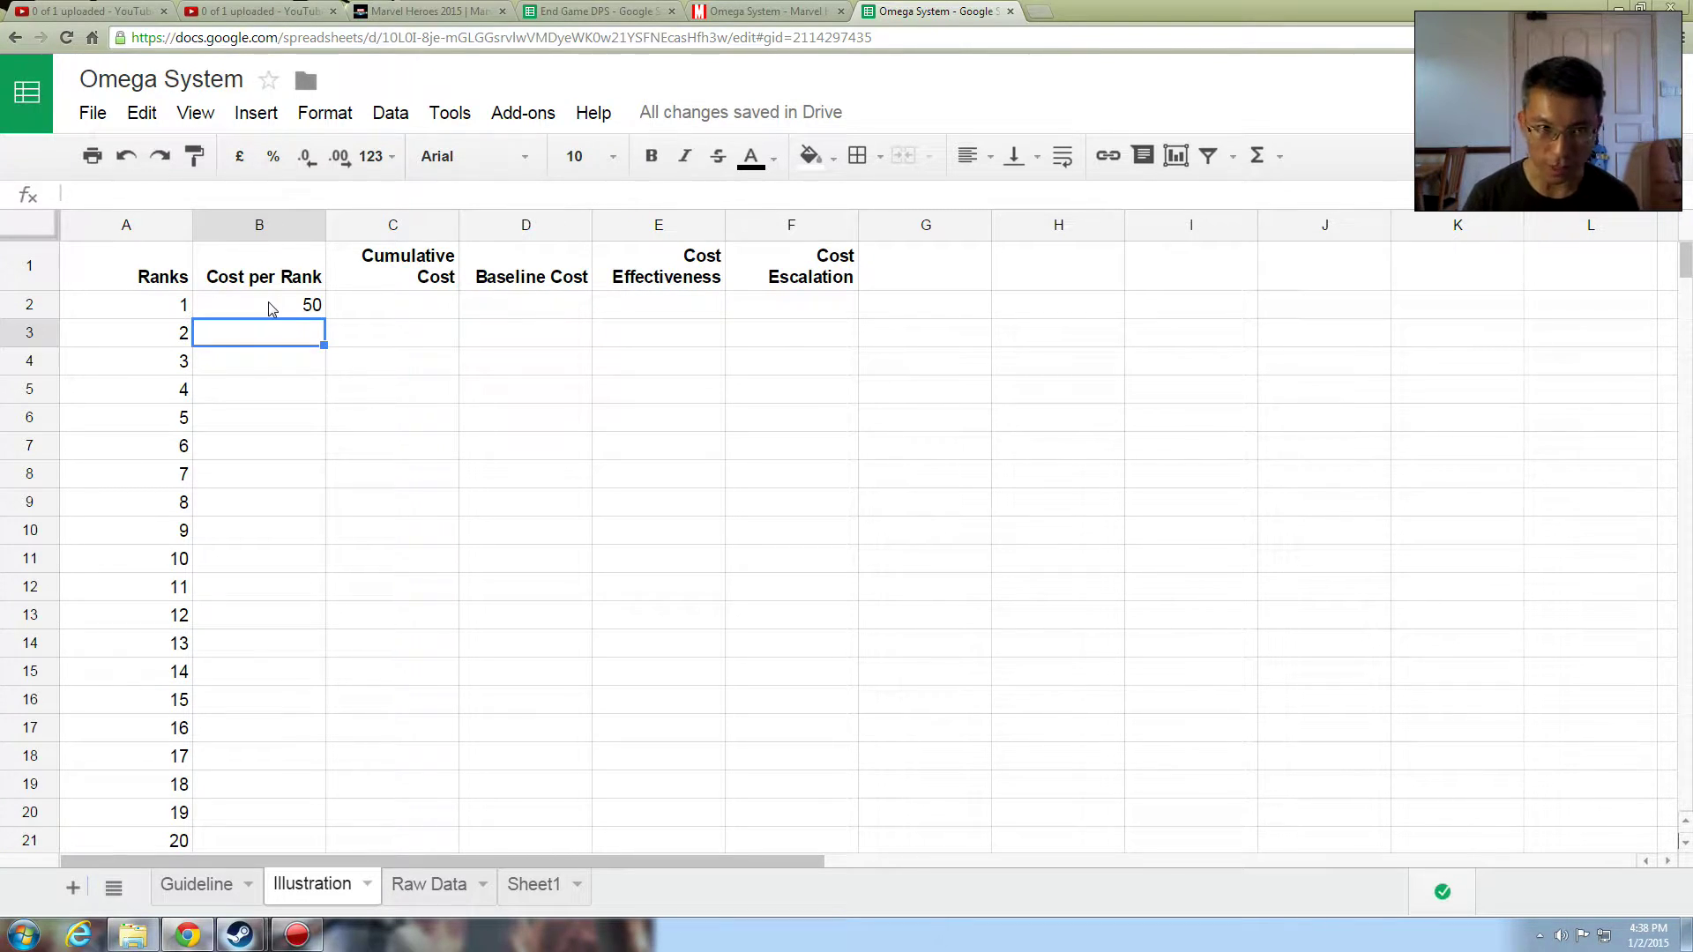
pyautogui.write('=')
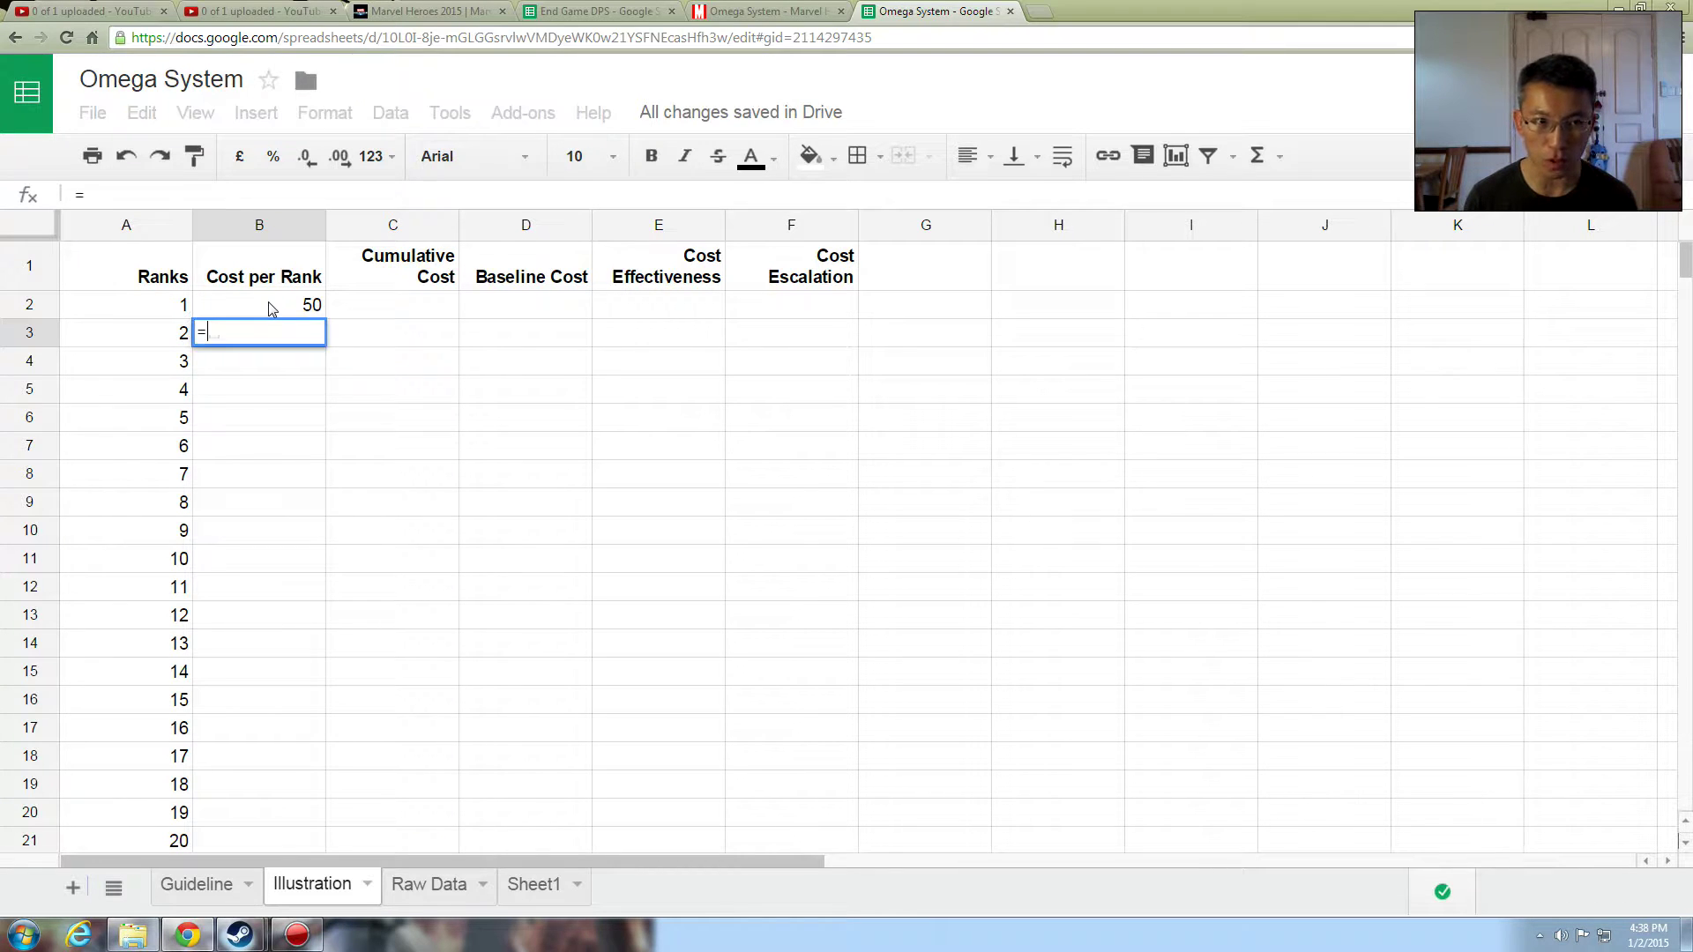
pyautogui.click(268, 304)
pyautogui.write('+2')
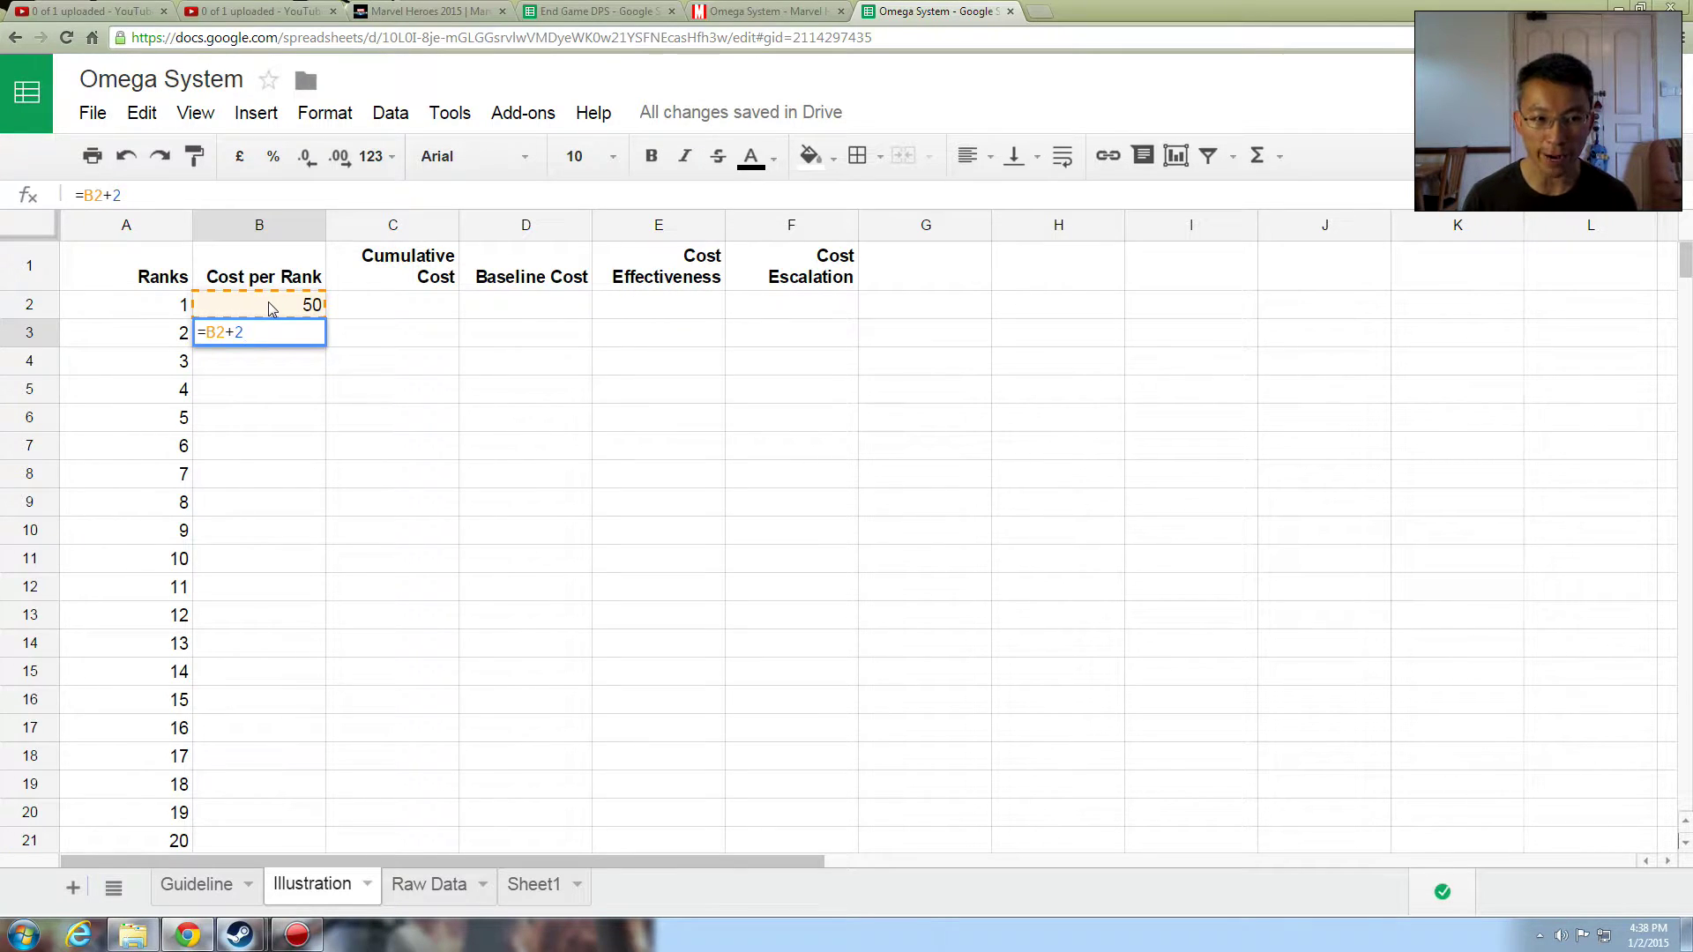
pyautogui.press('Return')
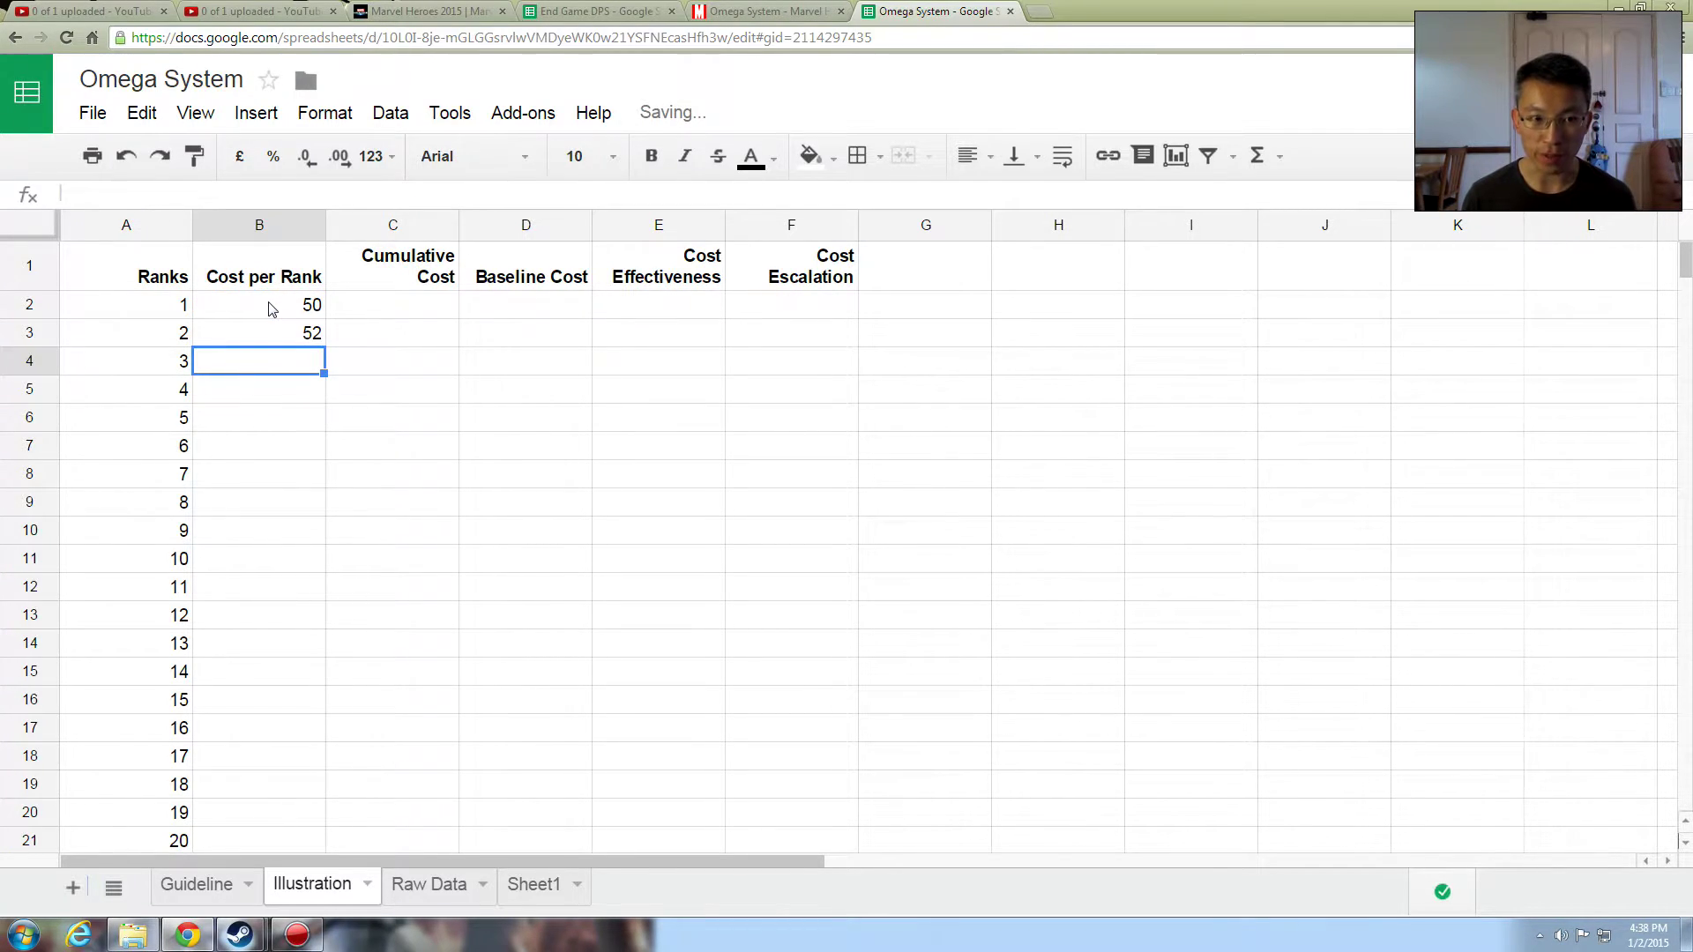
# Step: Copy the +2 cost formula down to B21 so rank 20 costs 88
pyautogui.press('Up')
pyautogui.press('Down')
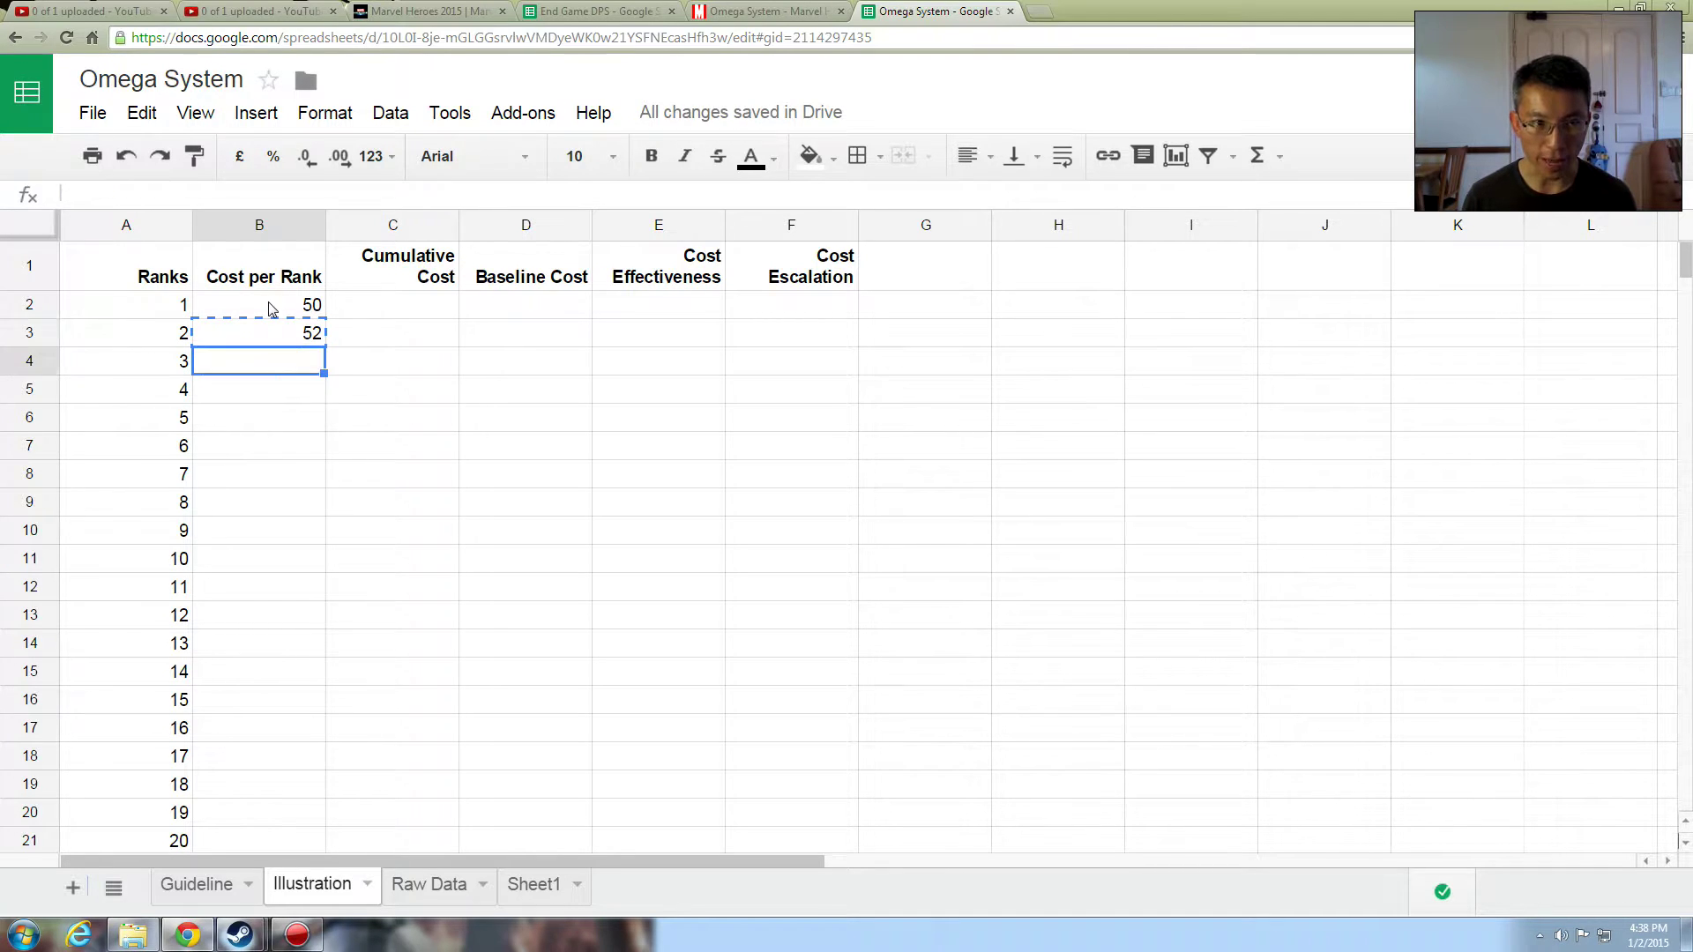
pyautogui.hotkey('shift', 'Down')
pyautogui.hotkey('shift', 'Down')
pyautogui.hotkey('shift', 'Down')
pyautogui.hotkey('shift', 'Down')
pyautogui.hotkey('shift', 'Down')
pyautogui.hotkey('shift', 'Down')
pyautogui.hotkey('shift', 'Down')
pyautogui.hotkey('shift', 'Down')
pyautogui.hotkey('shift', 'Down')
pyautogui.hotkey('shift', 'Down')
pyautogui.hotkey('shift', 'Down')
pyautogui.hotkey('shift', 'Down')
pyautogui.hotkey('shift', 'Down')
pyautogui.hotkey('shift', 'Down')
pyautogui.hotkey('shift', 'Down')
pyautogui.hotkey('shift', 'Down')
pyautogui.hotkey('shift', 'Down')
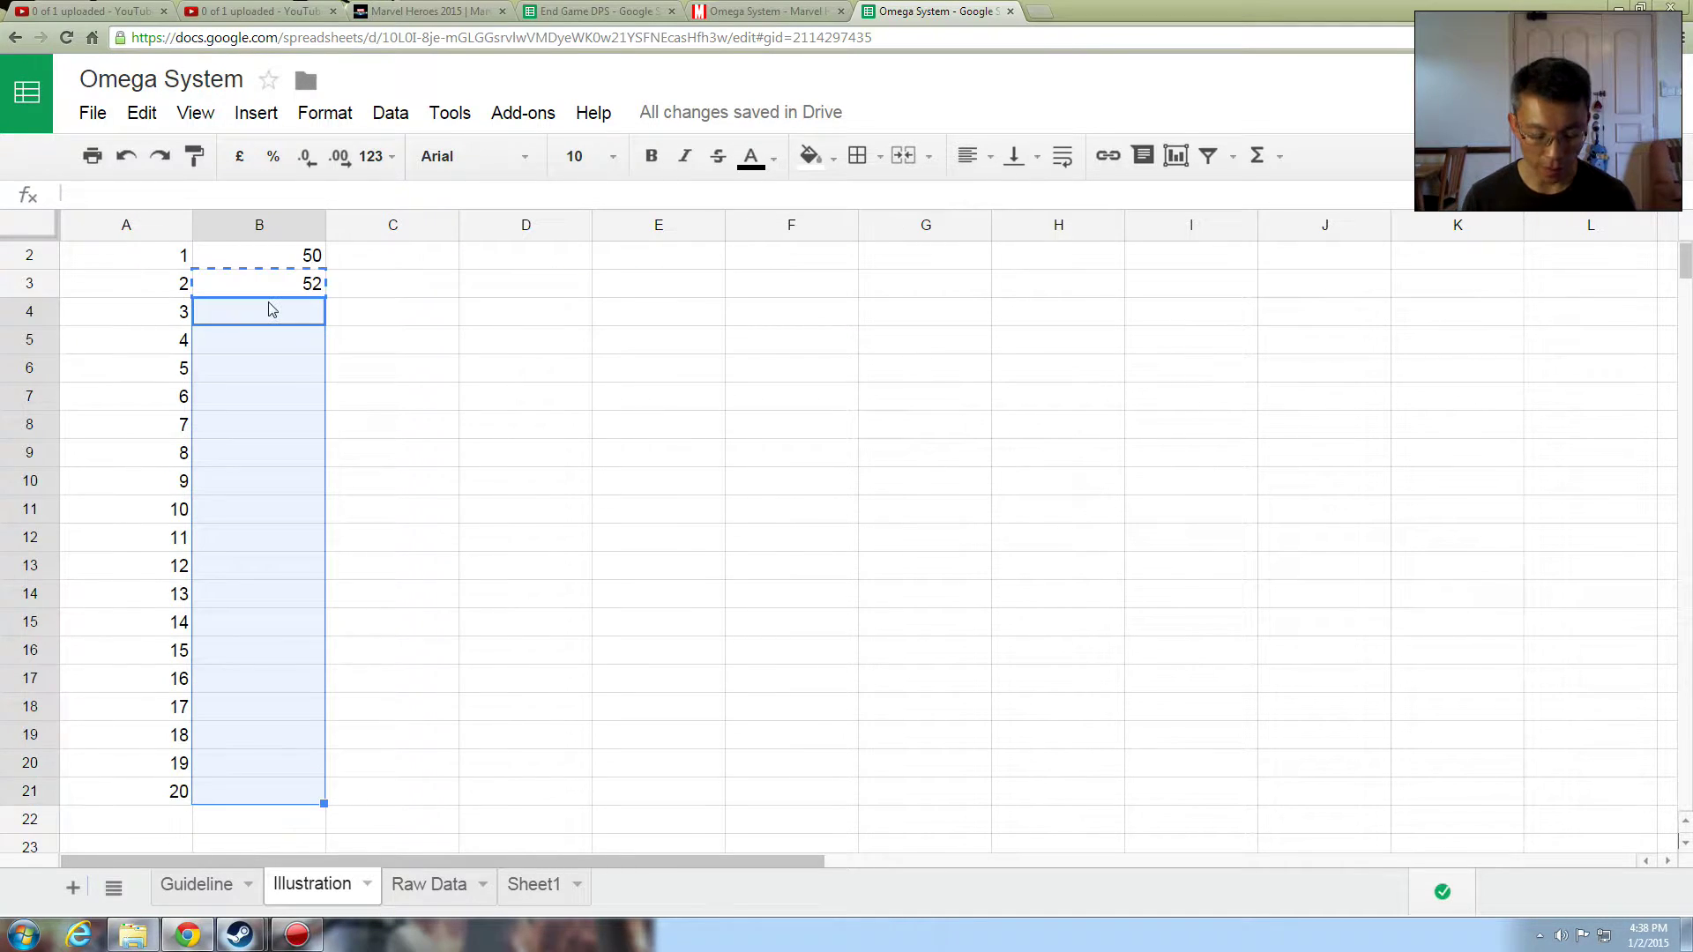
pyautogui.hotkey('ctrl', 'v')
pyautogui.hotkey('ctrl', 'Up')
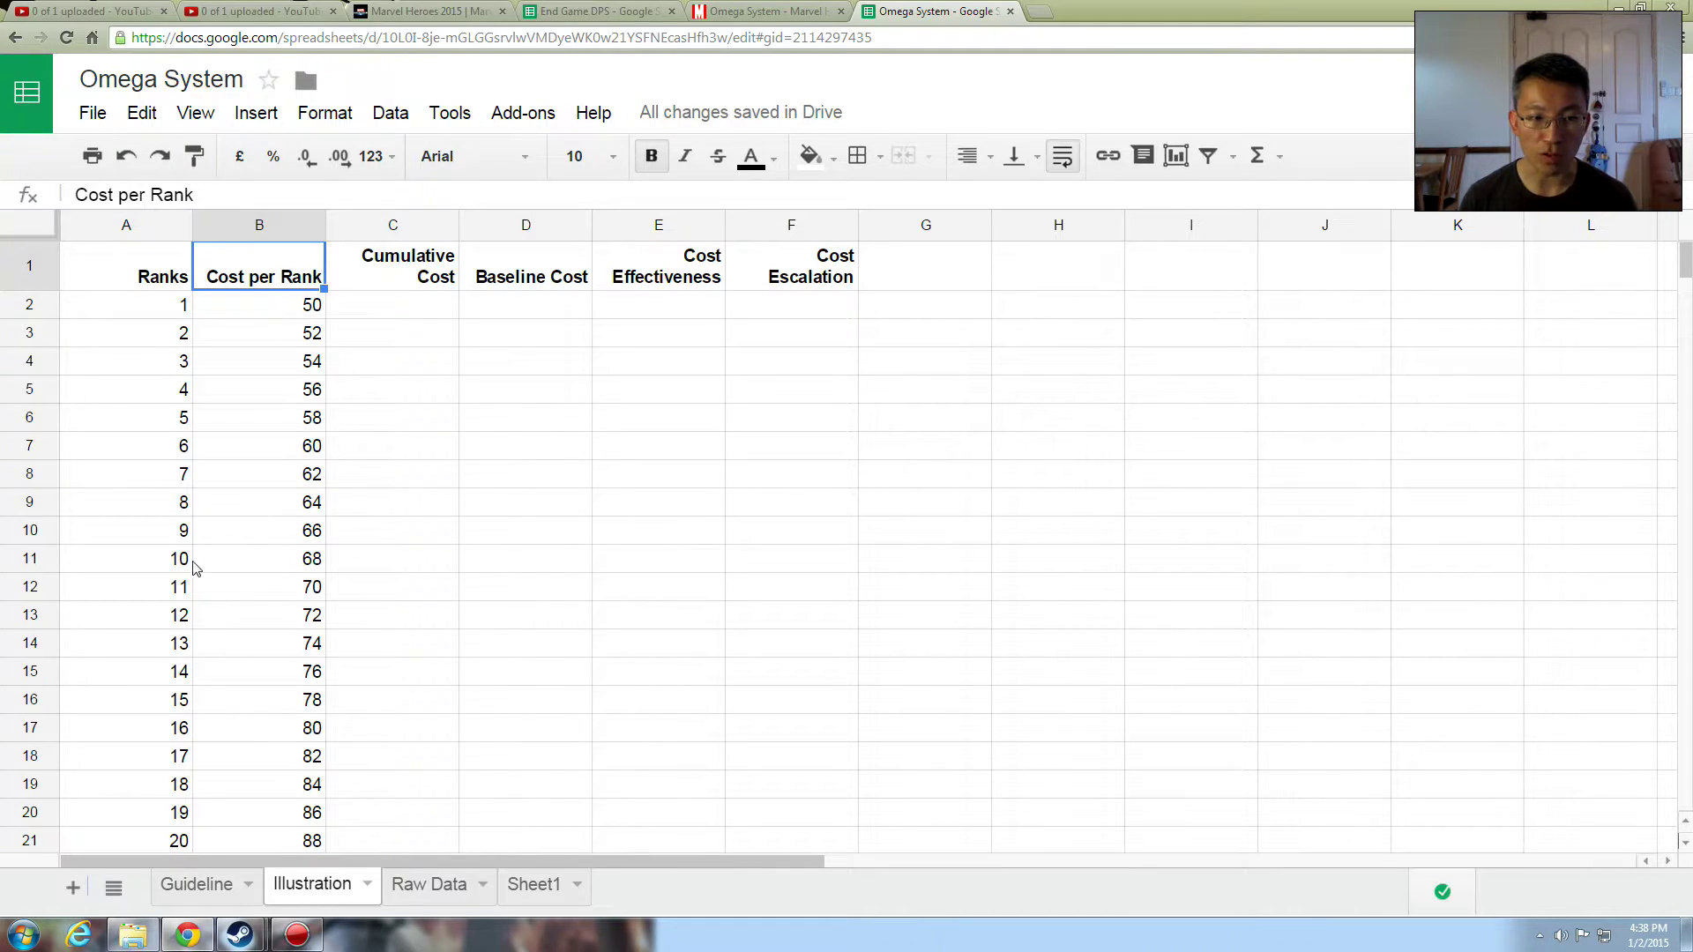
pyautogui.click(160, 559)
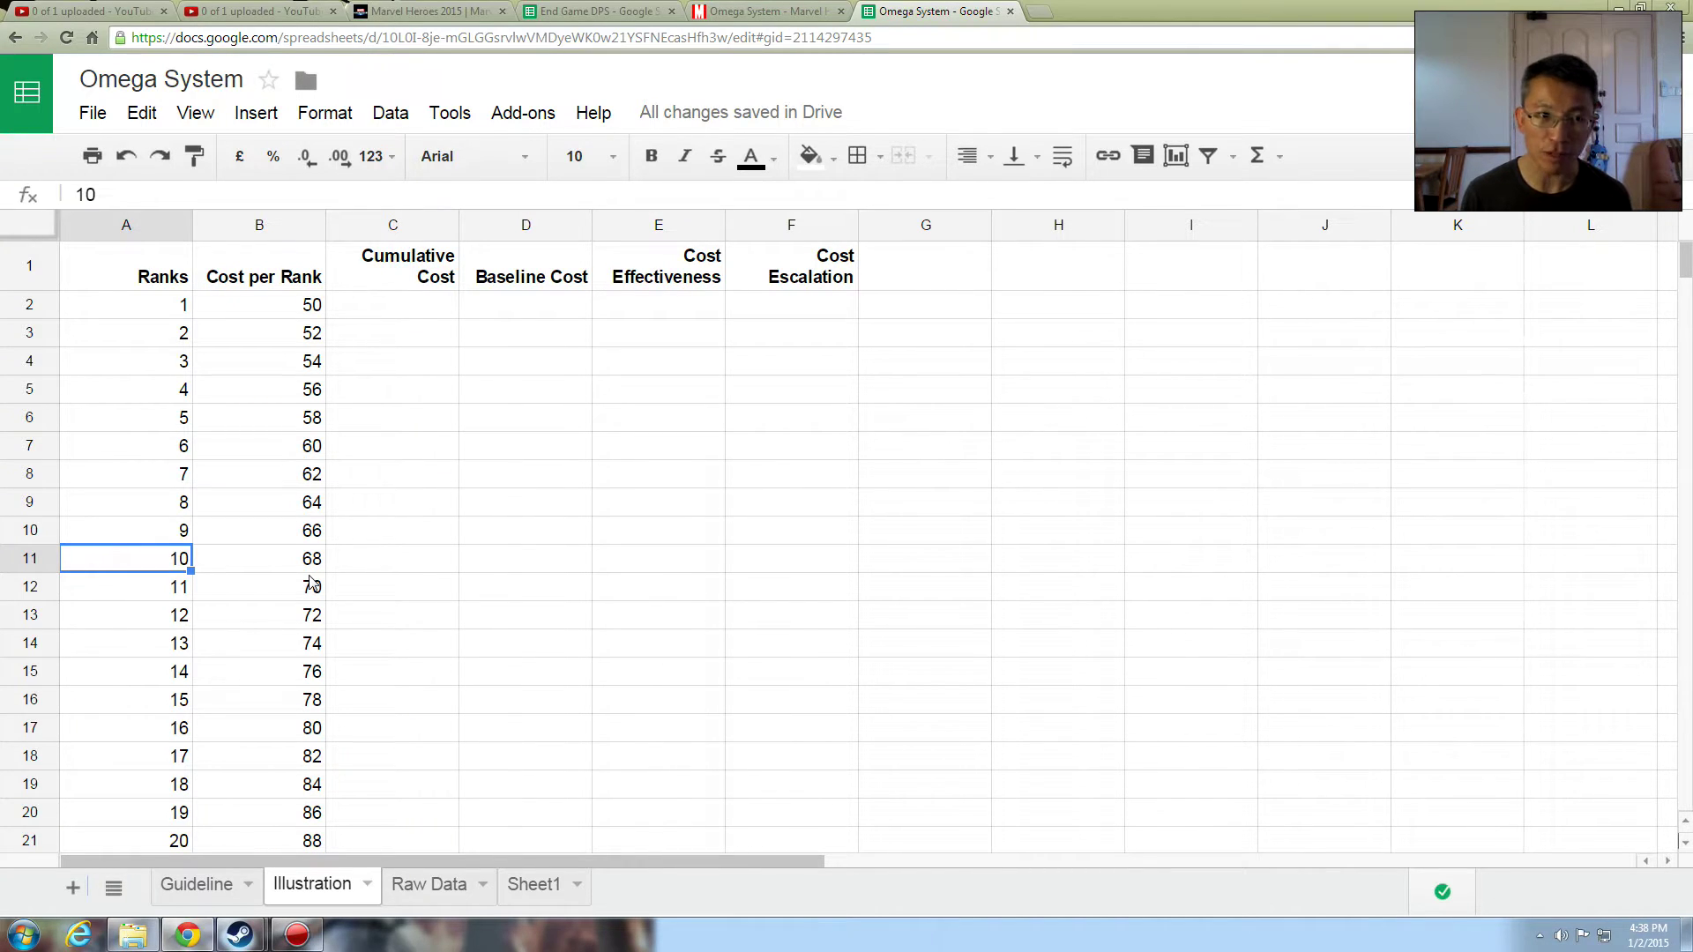
# Step: Enter =B2 in C2 and the running total formula =C2+B3 in C3
pyautogui.click(414, 319)
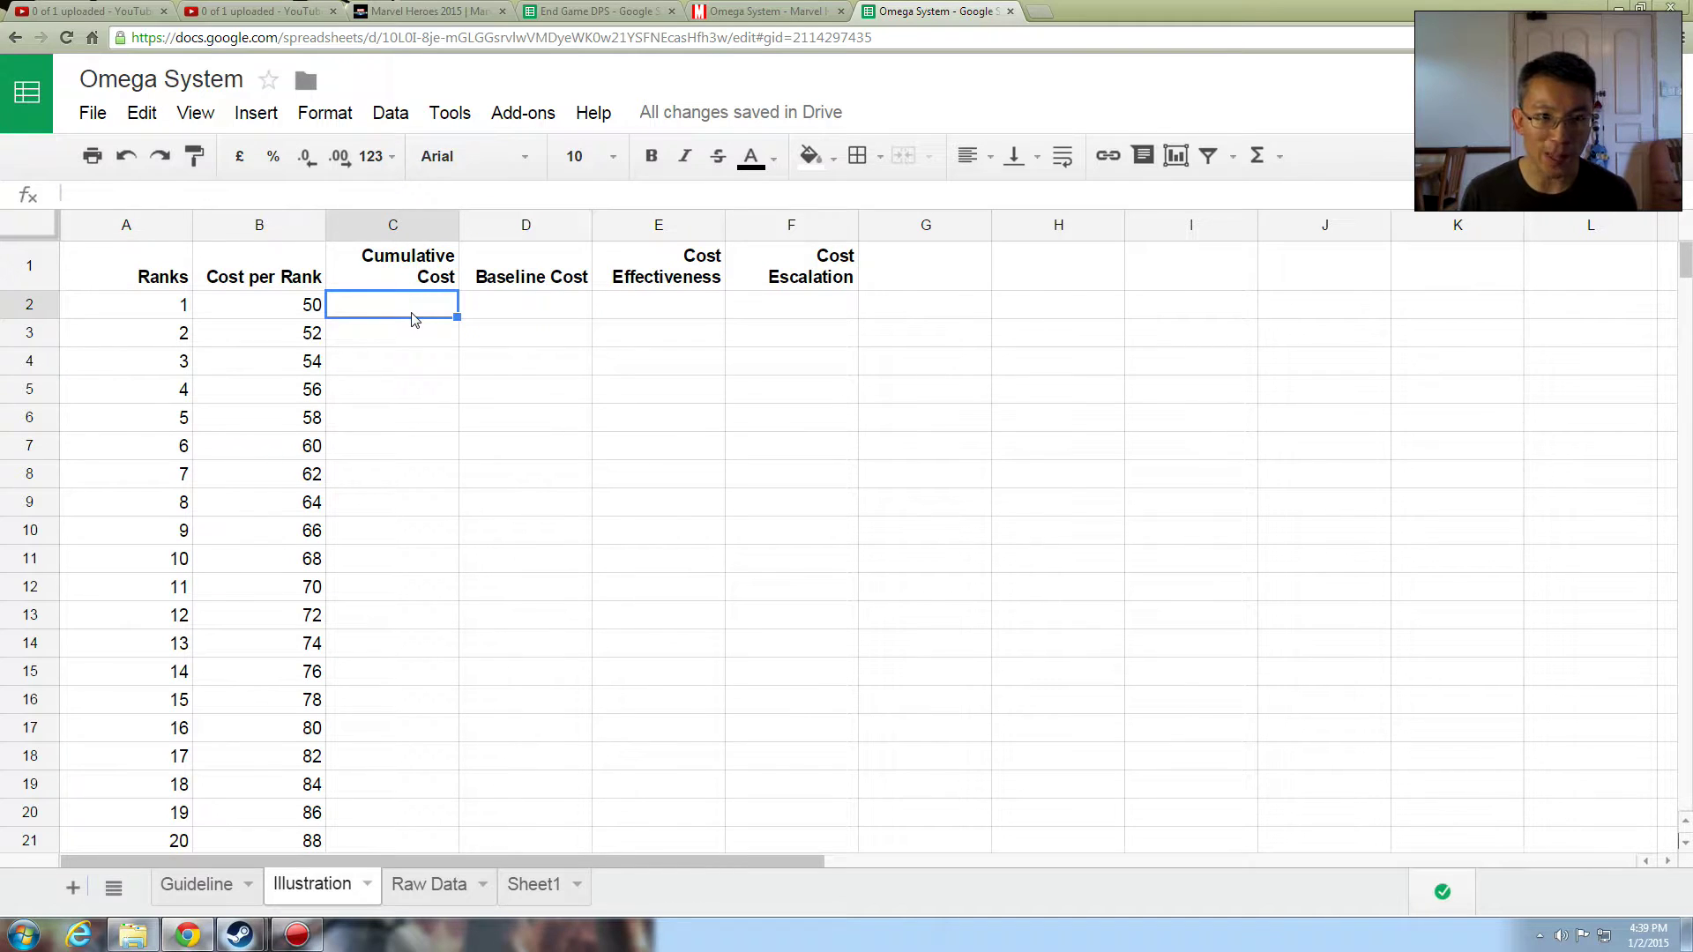
pyautogui.write('=B2')
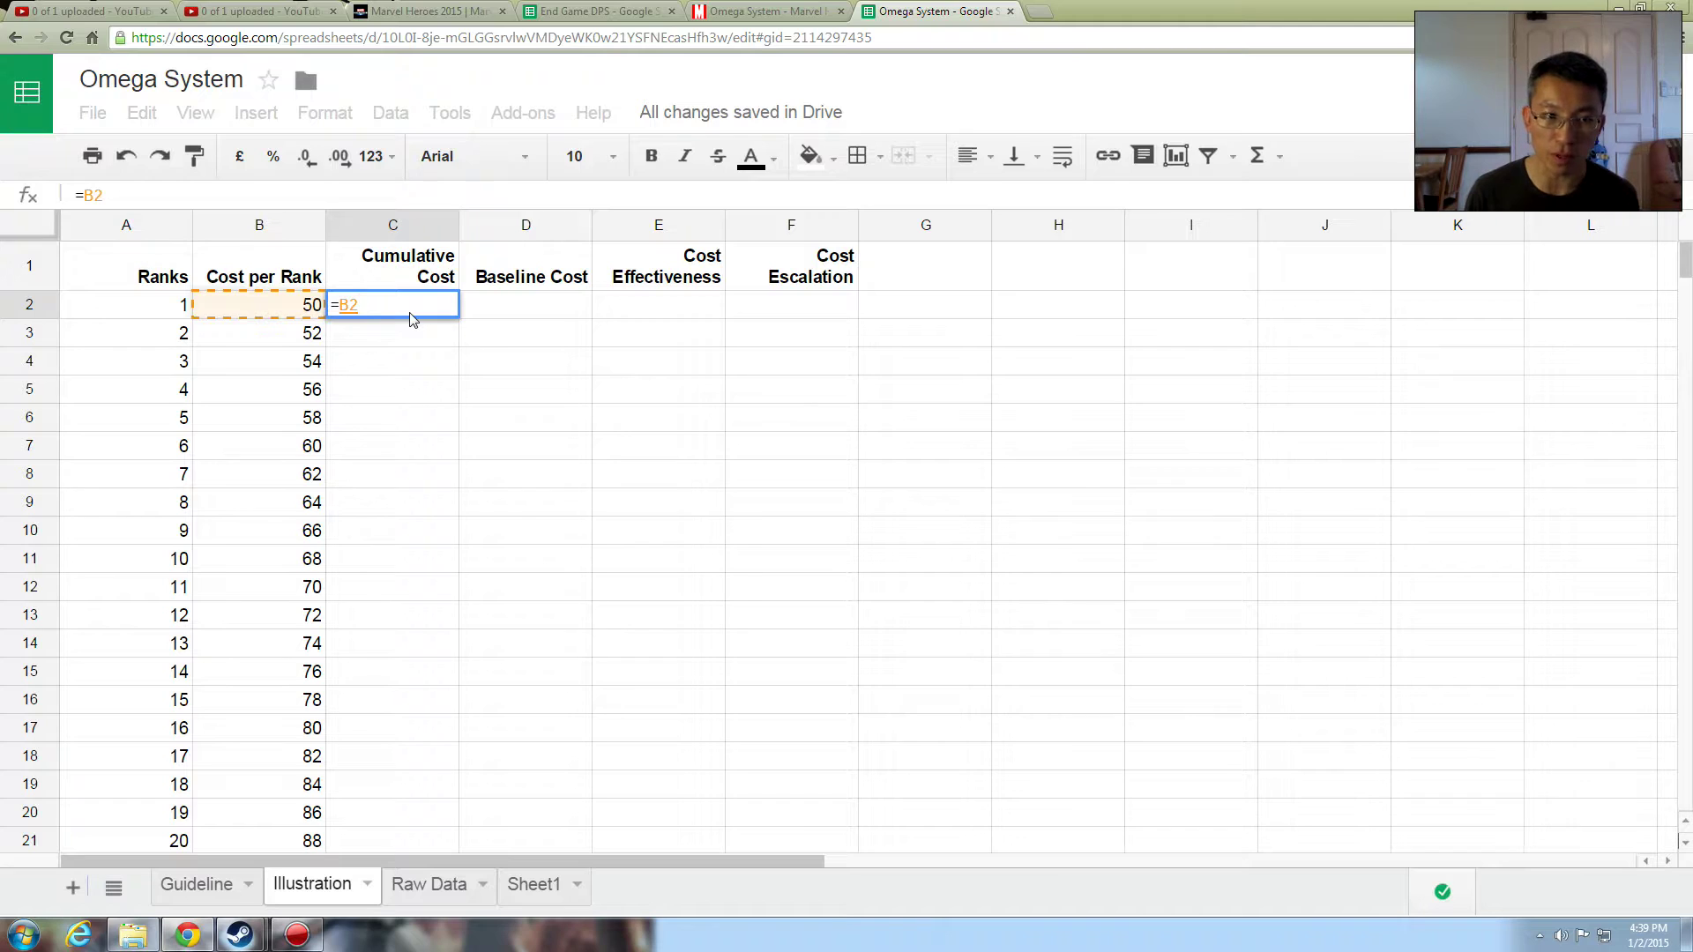
pyautogui.press('Return')
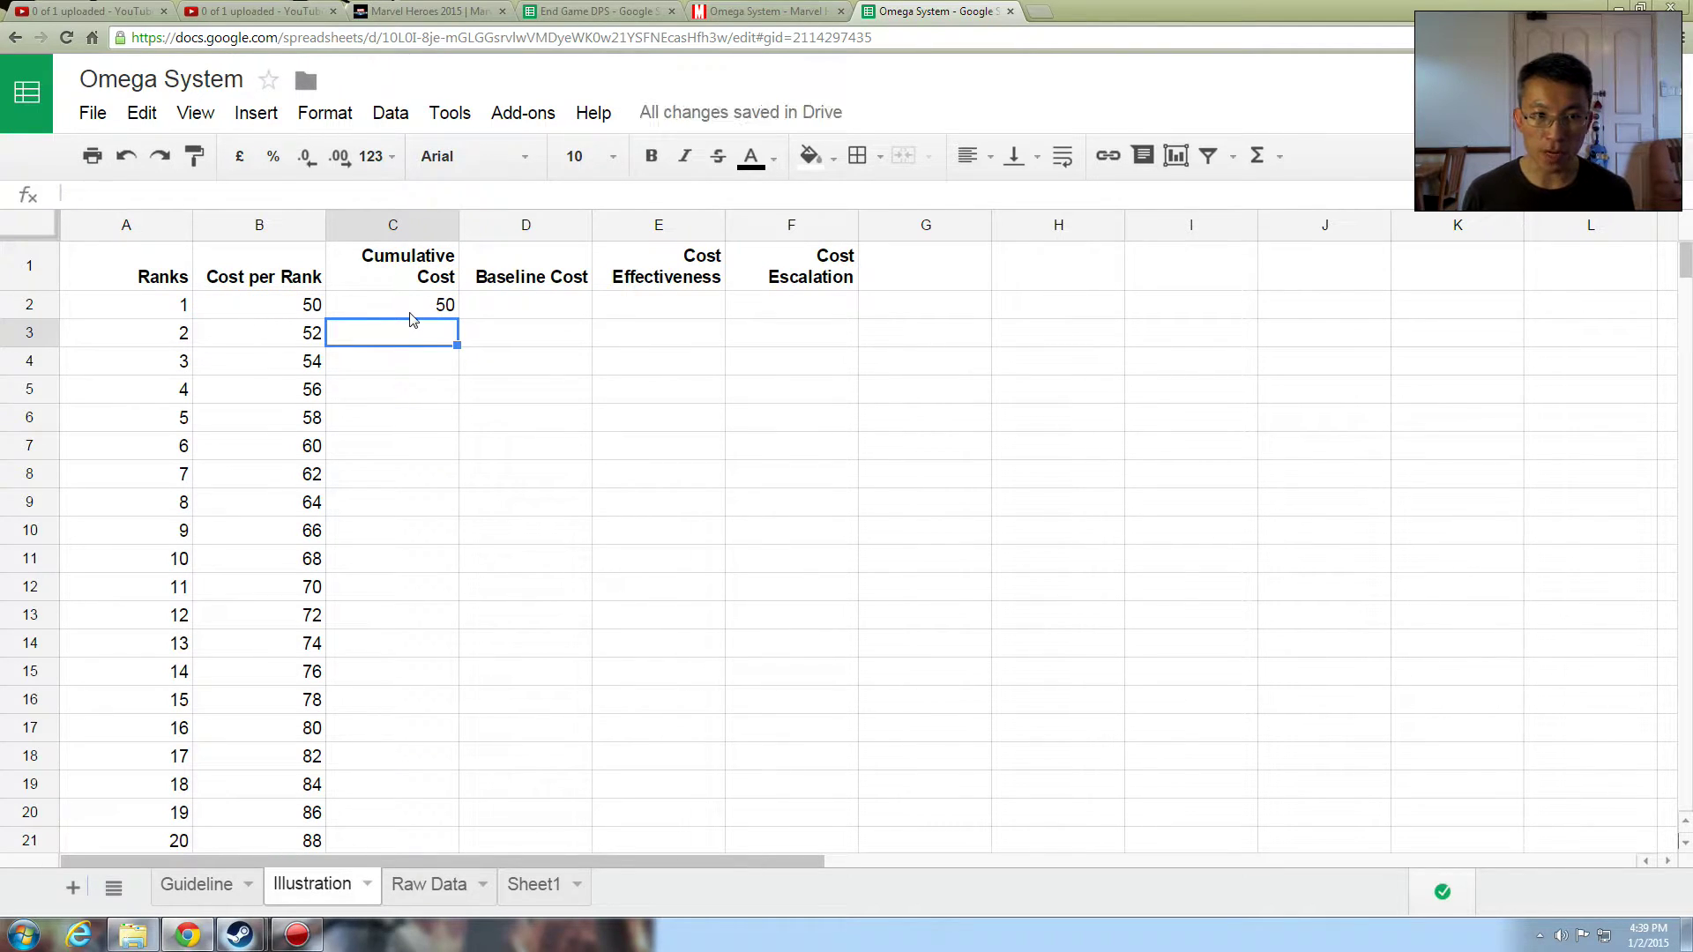
pyautogui.write('=')
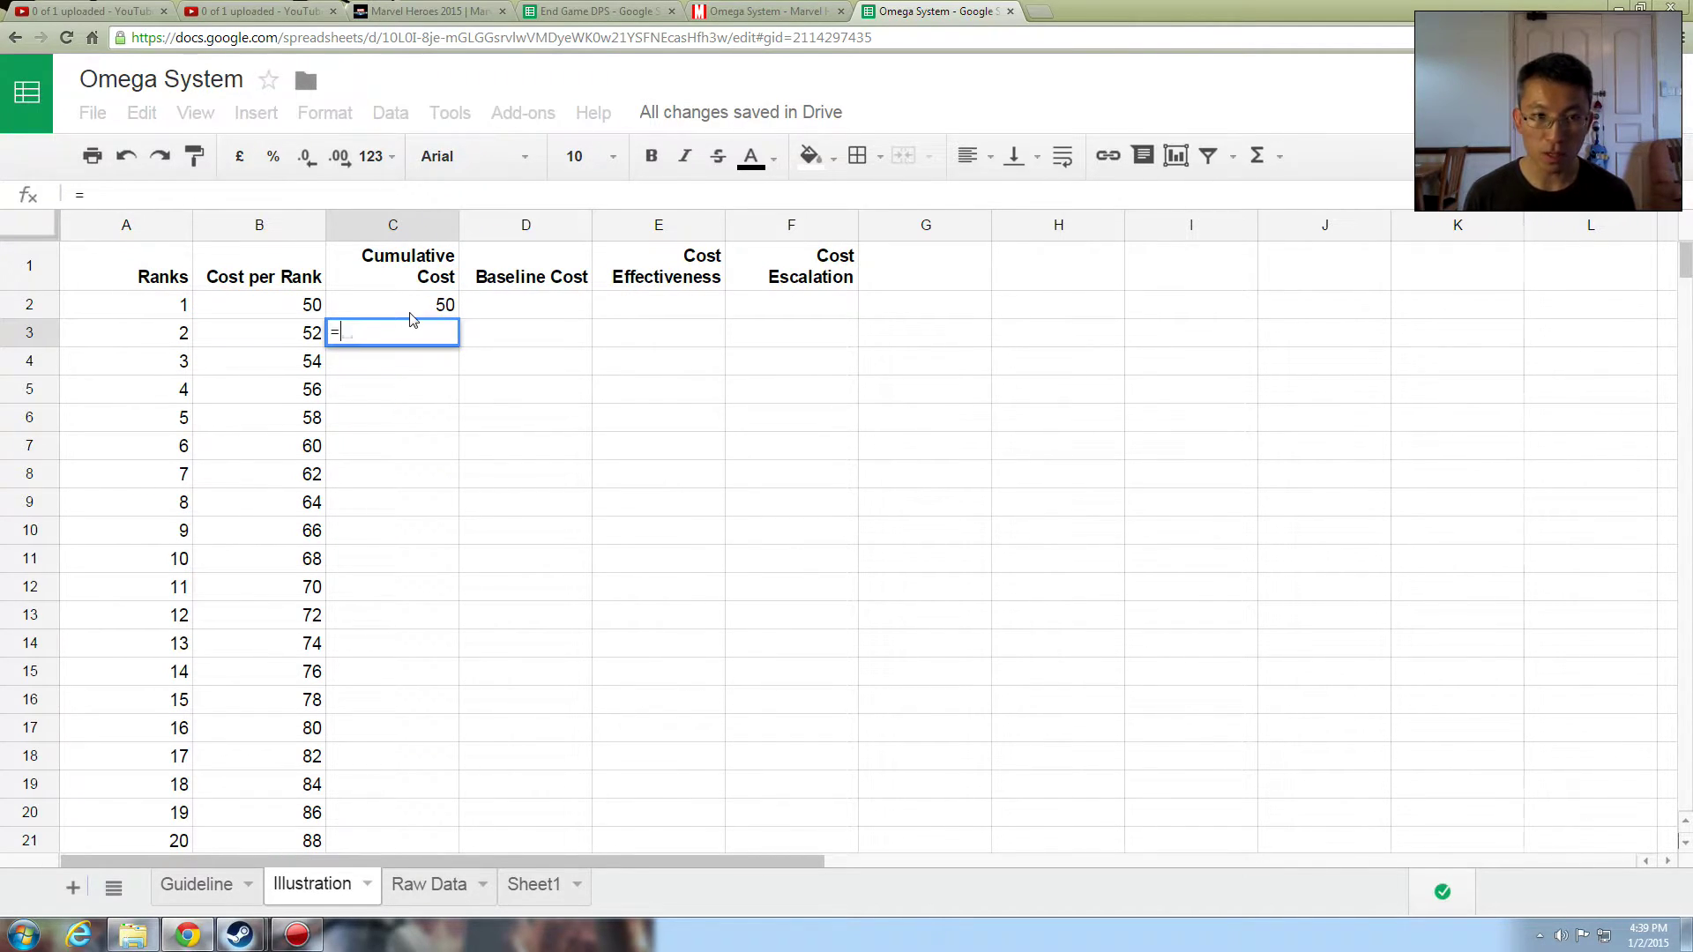
pyautogui.click(410, 310)
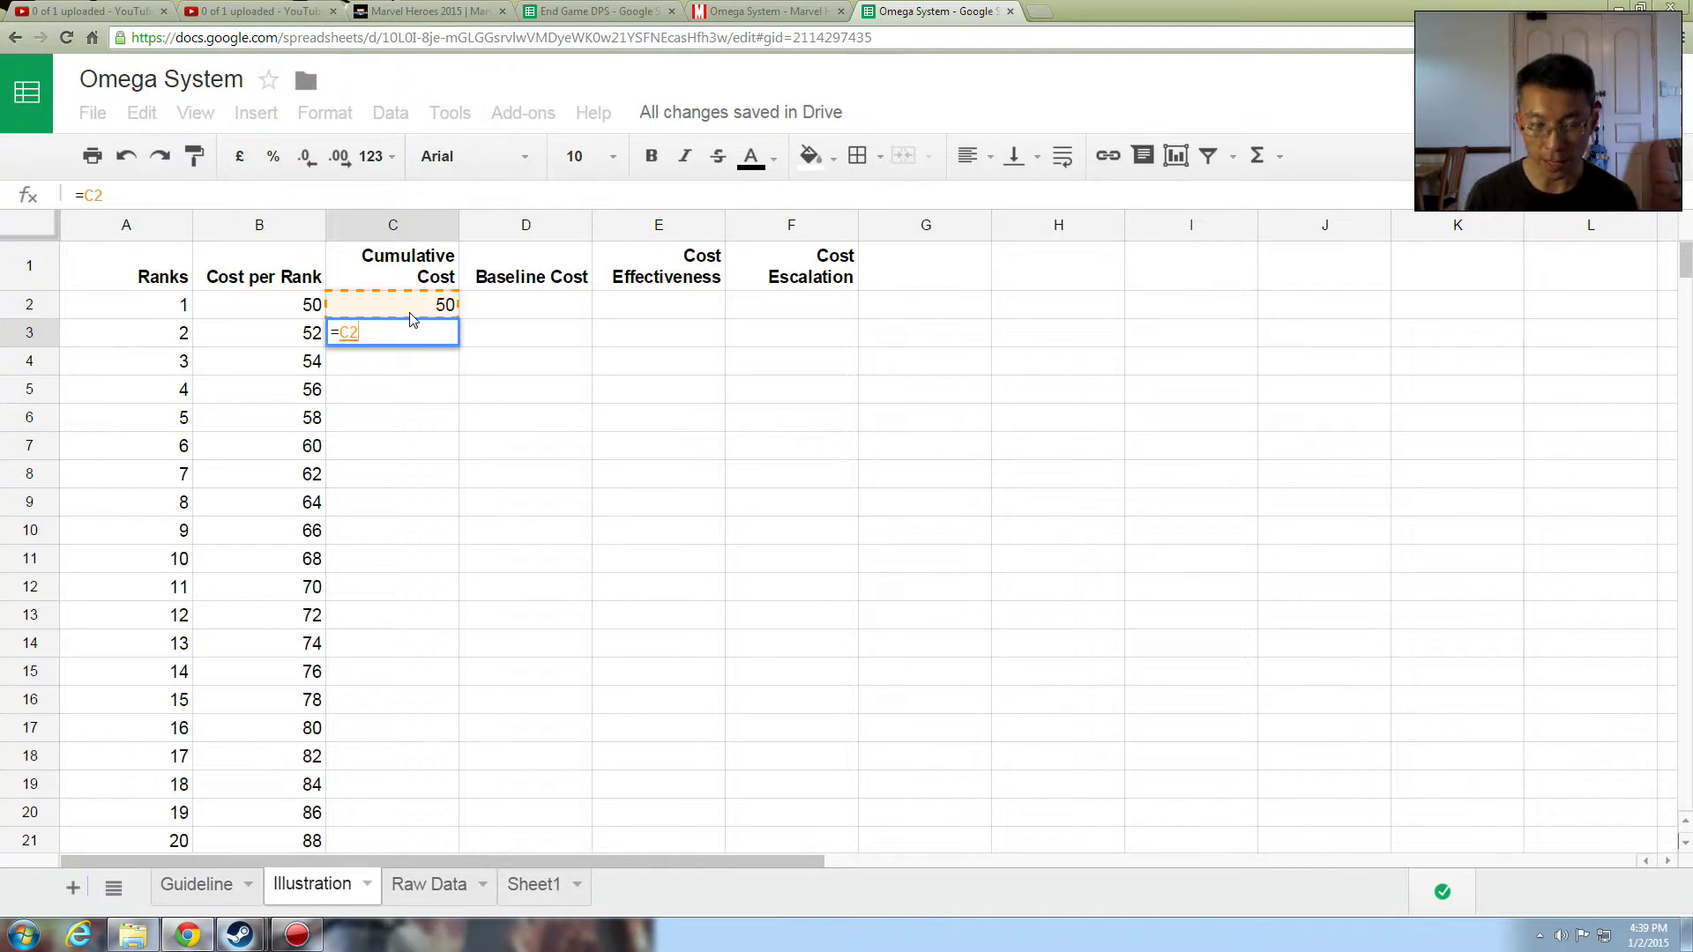
pyautogui.write('+B3')
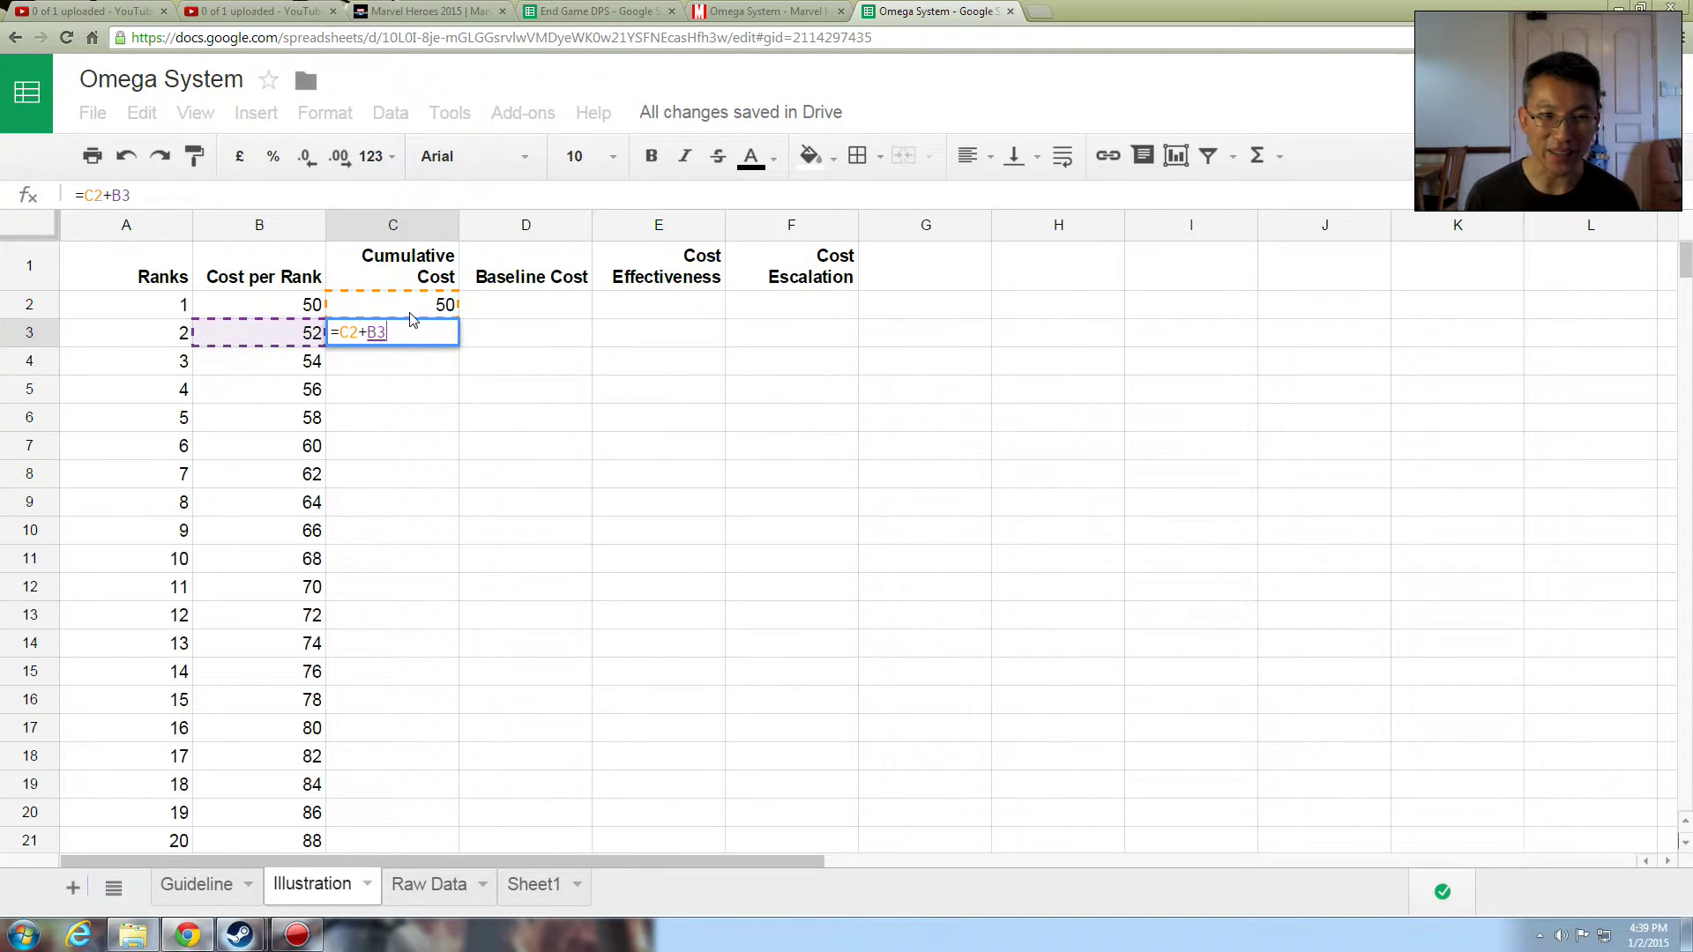
pyautogui.press('Return')
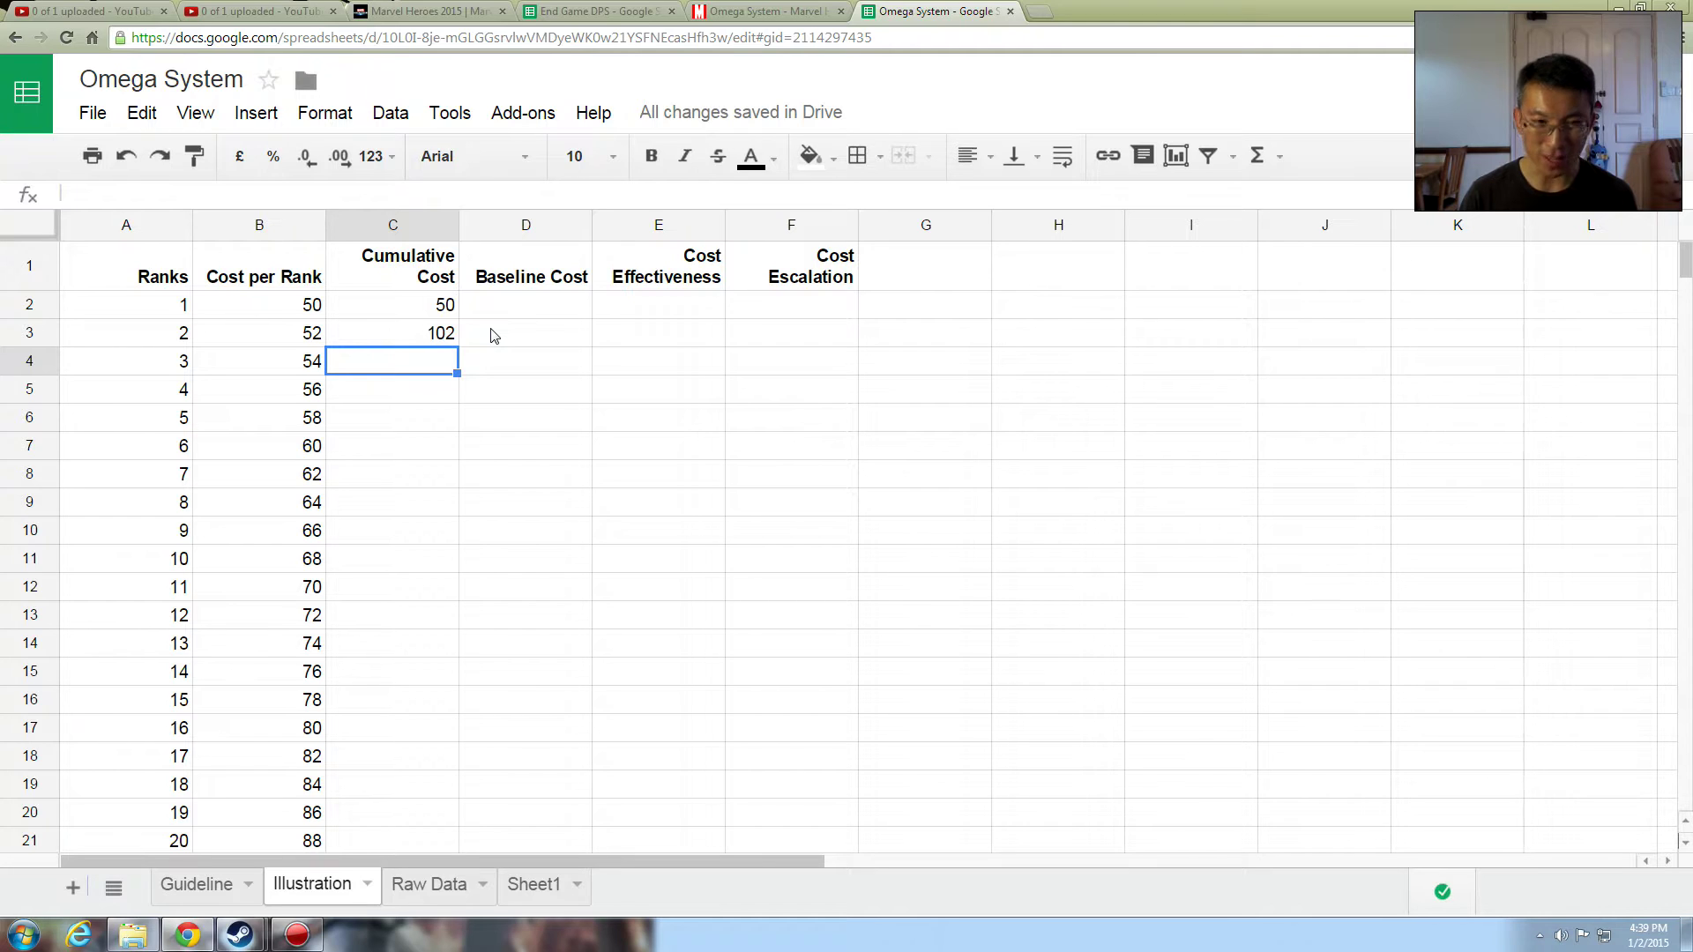
# Step: Paste the running total formula down to C21, confirming 1380 at rank 20
pyautogui.write('=')
pyautogui.press('Escape')
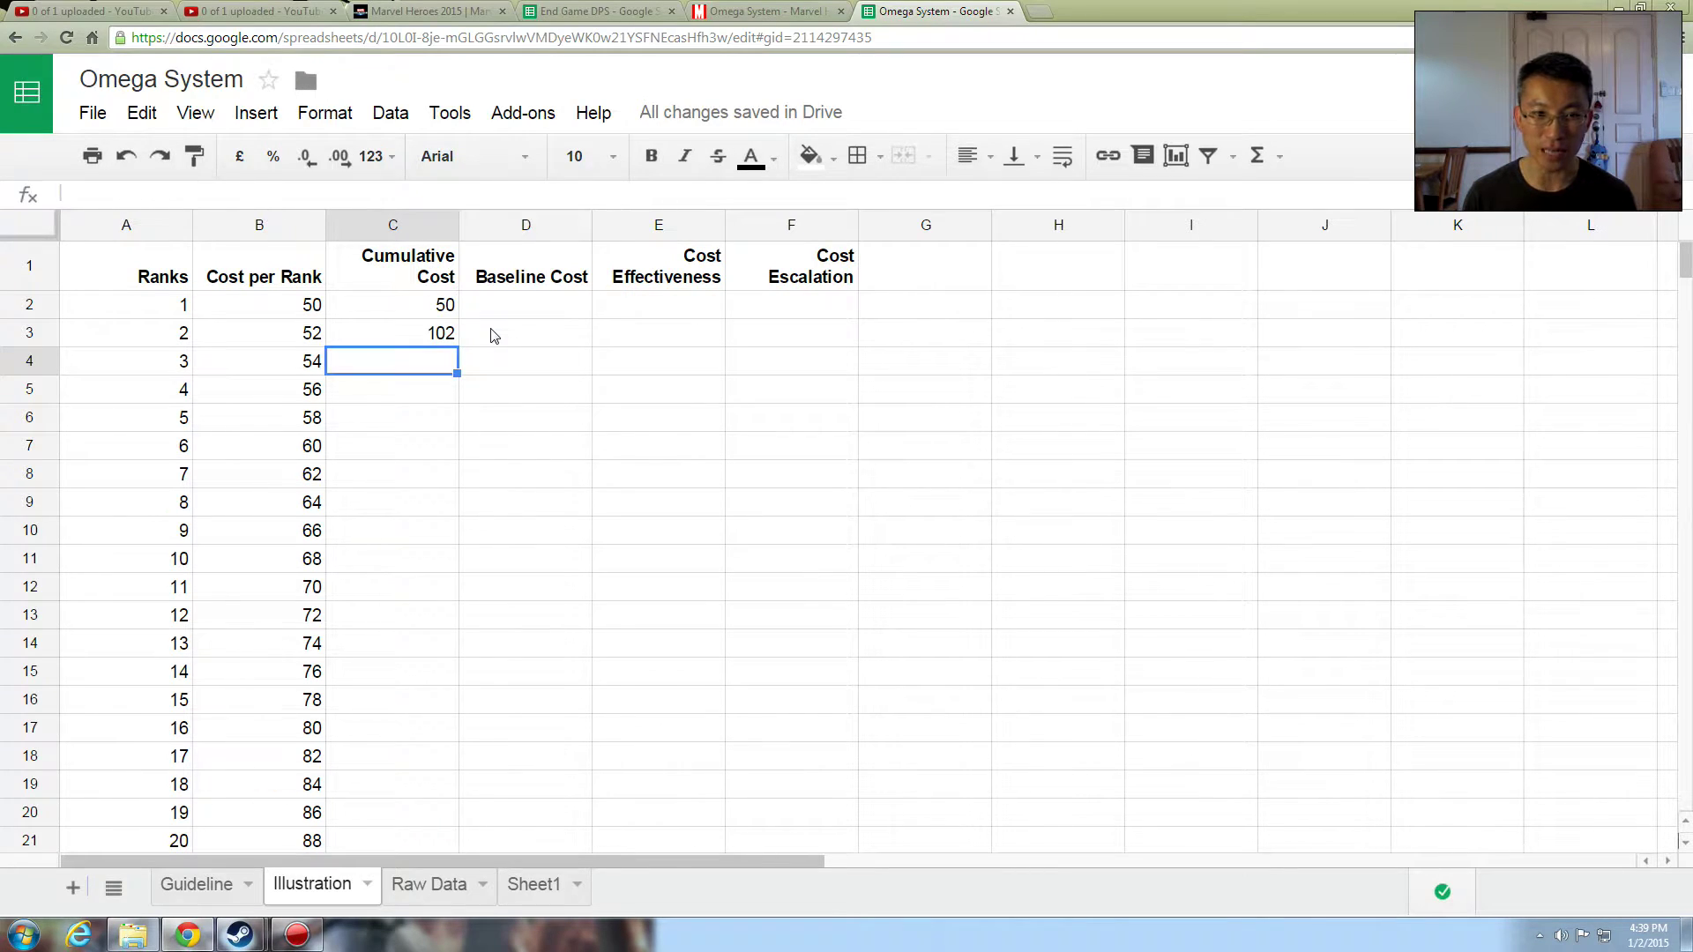
pyautogui.press('Up')
pyautogui.hotkey('ctrl', 'c')
pyautogui.press('Down')
pyautogui.hotkey('shift', 'Down')
pyautogui.hotkey('shift', 'Down')
pyautogui.hotkey('shift', 'Down')
pyautogui.hotkey('shift', 'Down')
pyautogui.hotkey('shift', 'Down')
pyautogui.hotkey('shift', 'Down')
pyautogui.hotkey('shift', 'Down')
pyautogui.hotkey('shift', 'Down')
pyautogui.hotkey('shift', 'Down')
pyautogui.hotkey('shift', 'Down')
pyautogui.hotkey('shift', 'Down')
pyautogui.hotkey('shift', 'Down')
pyautogui.hotkey('shift', 'Down')
pyautogui.hotkey('shift', 'Down')
pyautogui.hotkey('shift', 'Down')
pyautogui.hotkey('shift', 'Down')
pyautogui.hotkey('shift', 'Down')
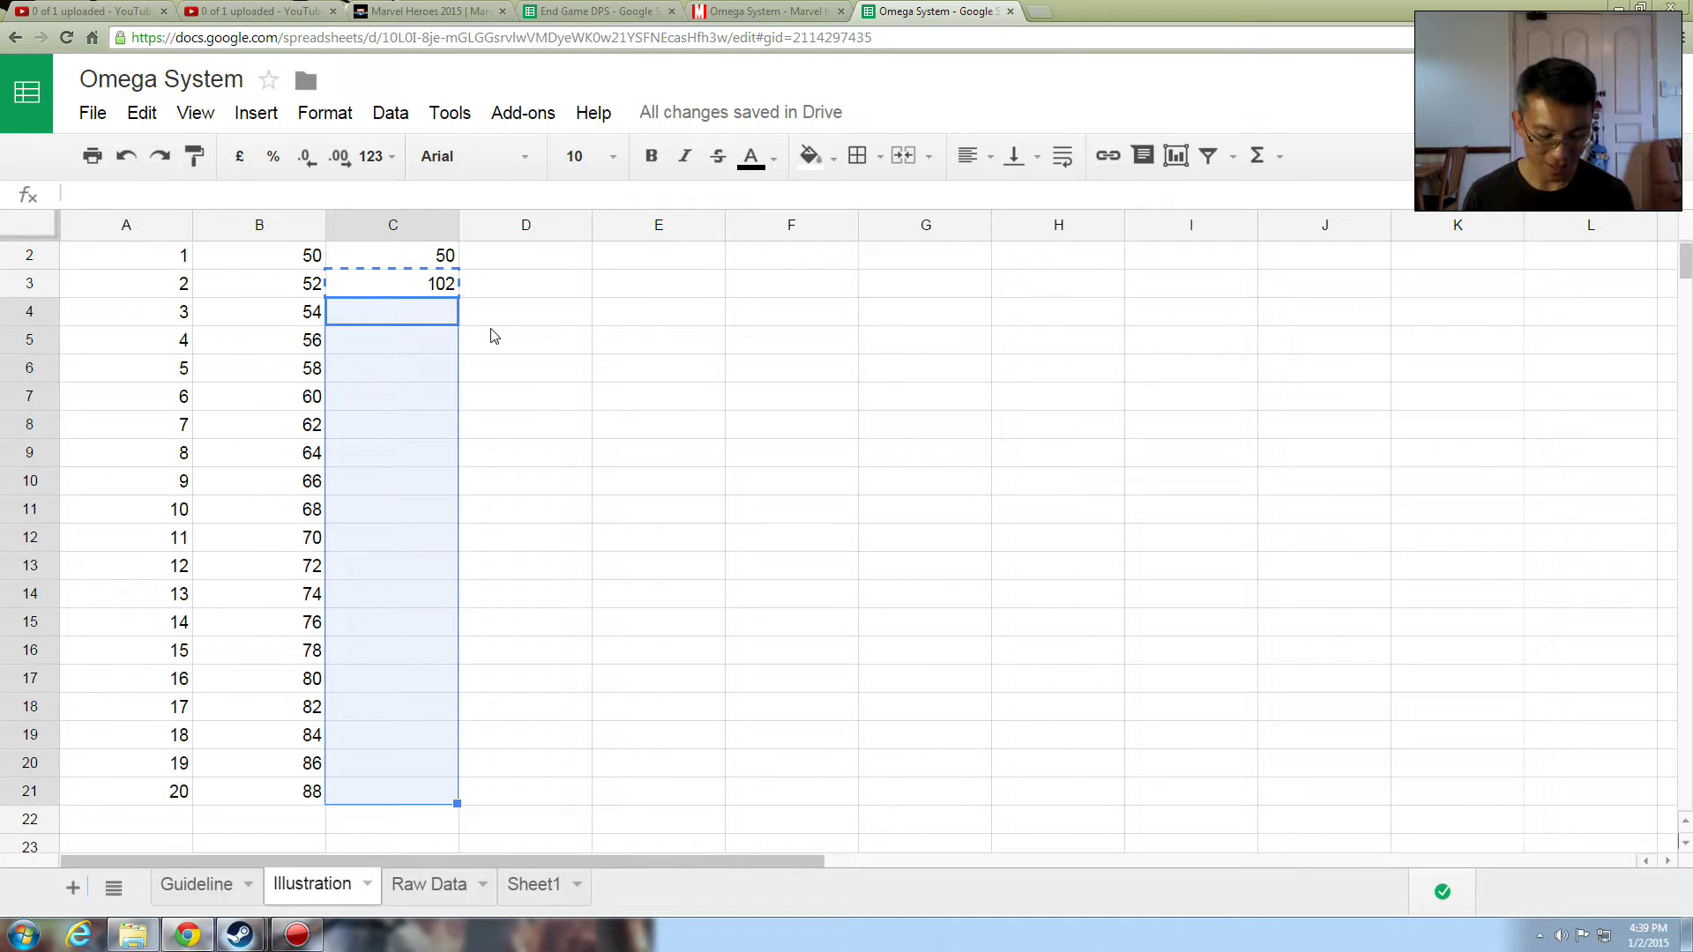
pyautogui.hotkey('ctrl', 'v')
pyautogui.press('Up')
pyautogui.press('Up')
pyautogui.press('Up')
pyautogui.press('Down')
pyautogui.press('Down')
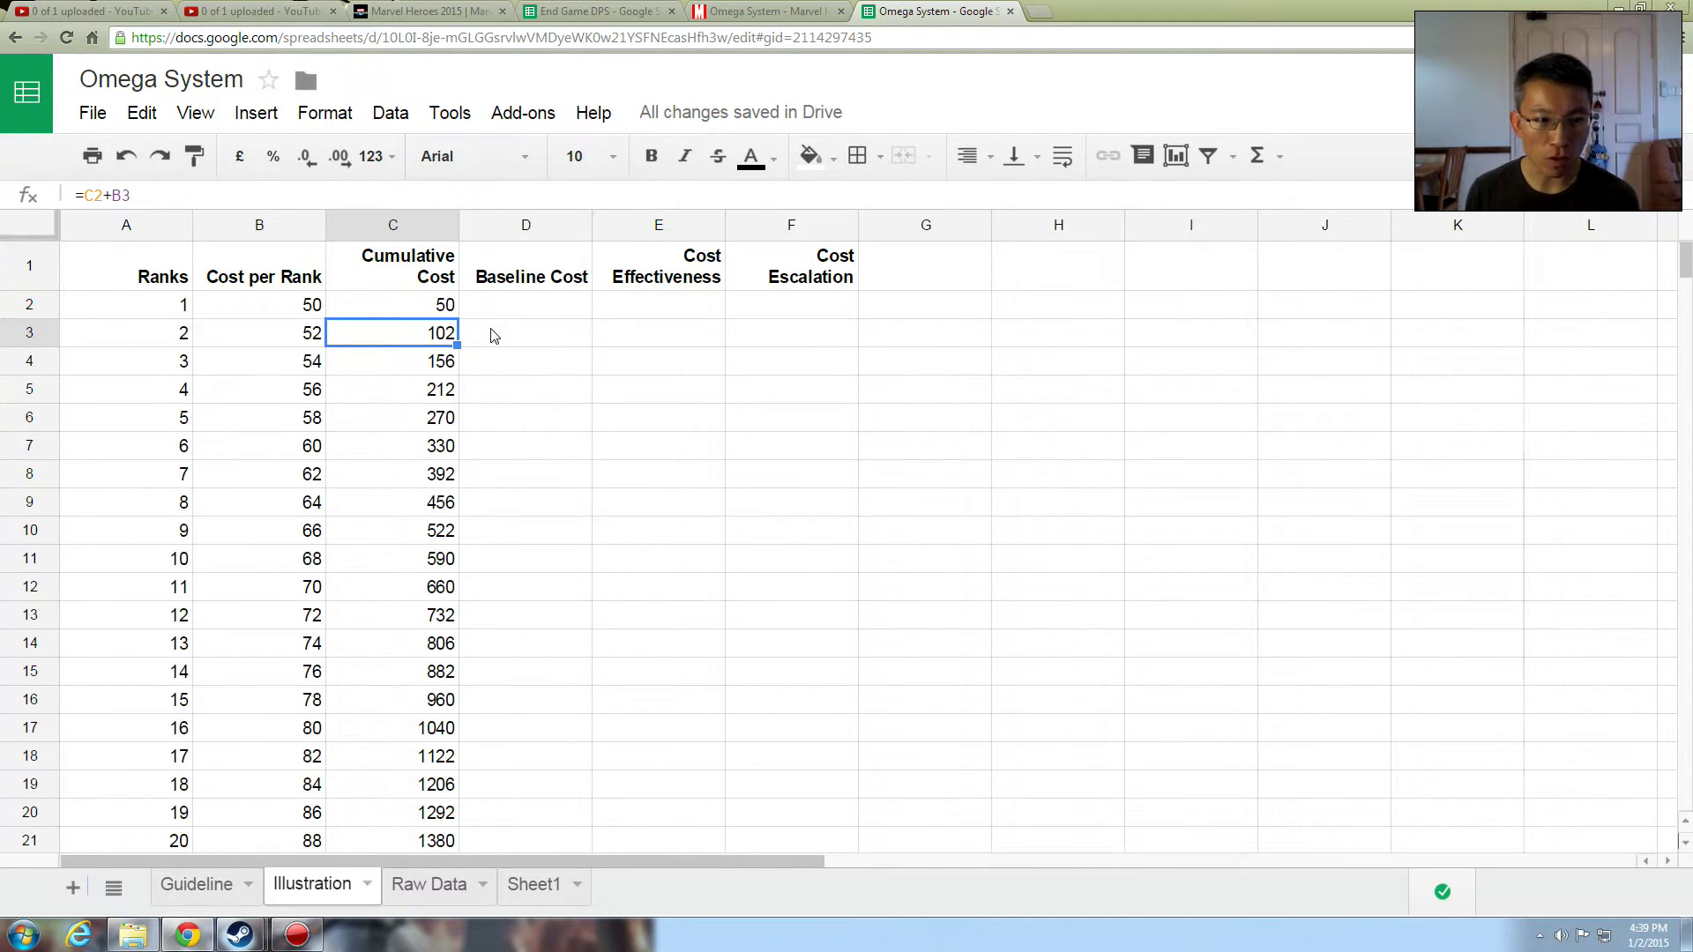
pyautogui.click(179, 562)
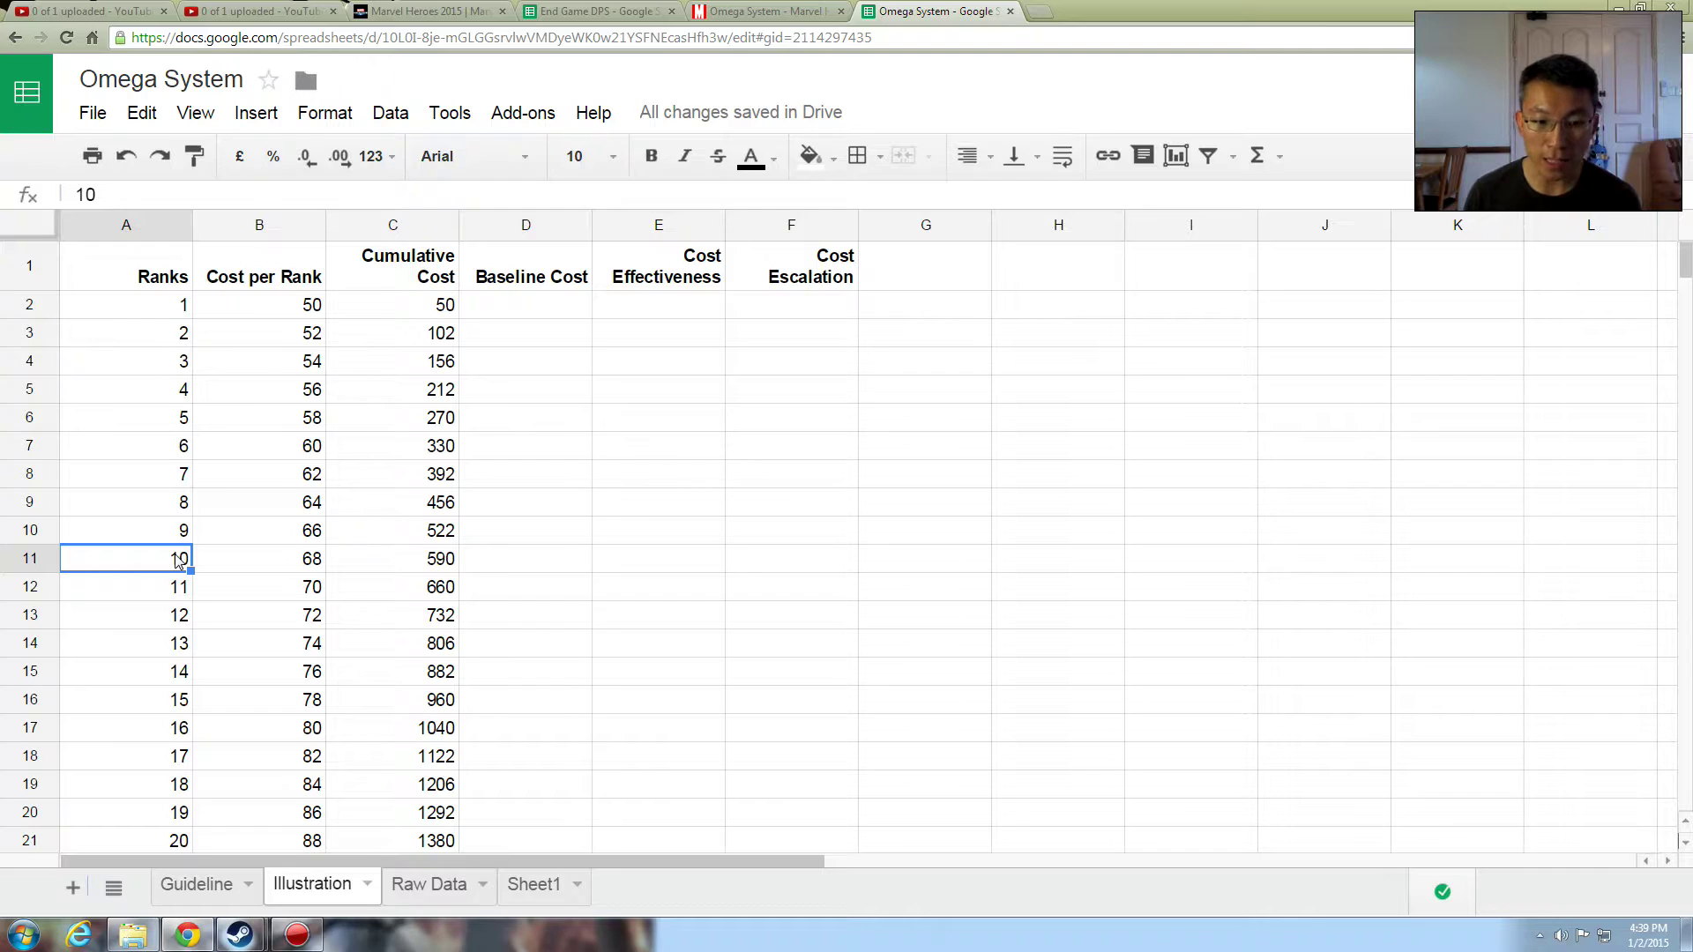
pyautogui.click(416, 839)
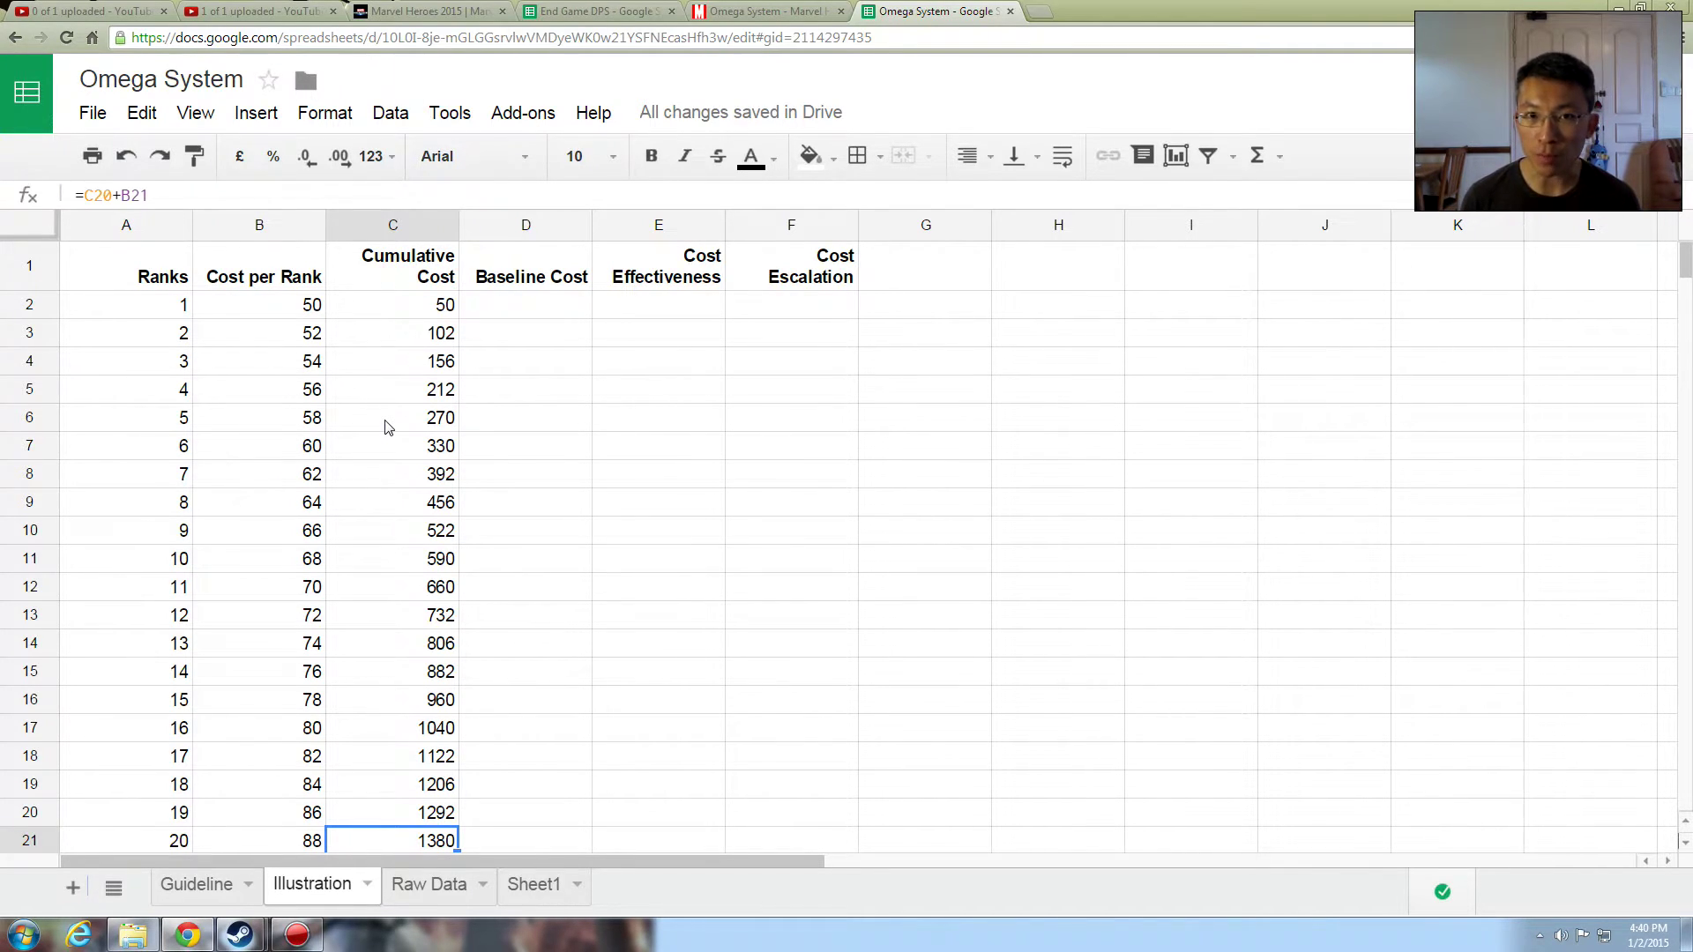
# Step: Remove the Shadow King's Possession rank, review Psionics nodes, and return to the Omega System sheet
pyautogui.click(780, 12)
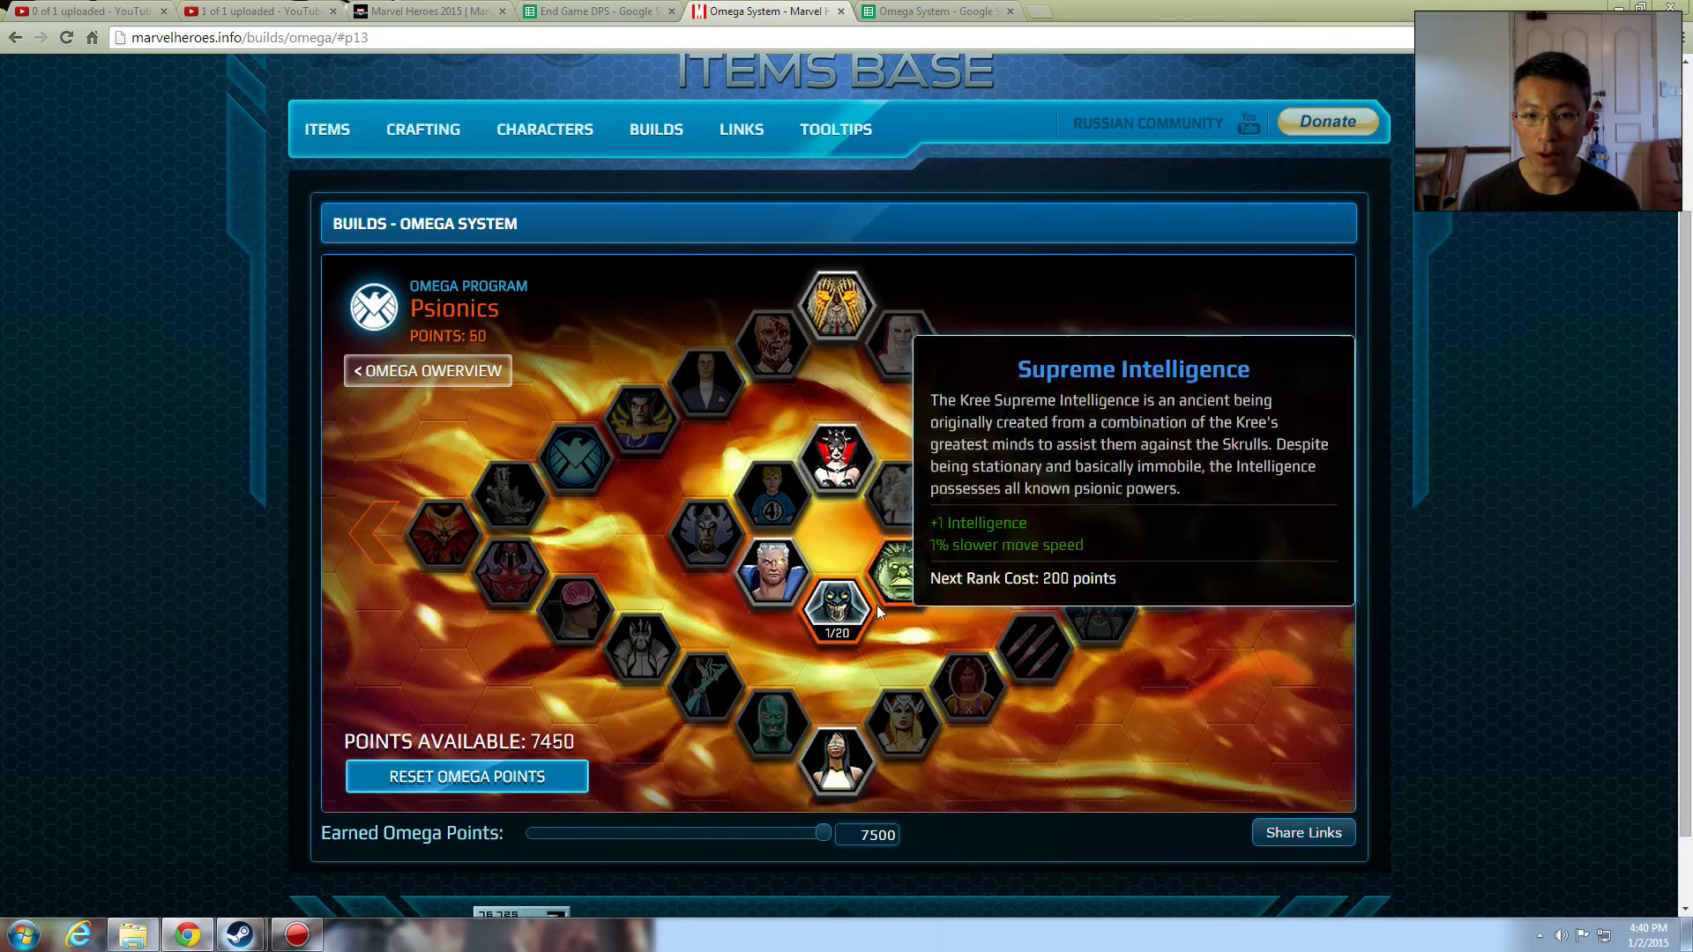
pyautogui.rightClick(851, 626)
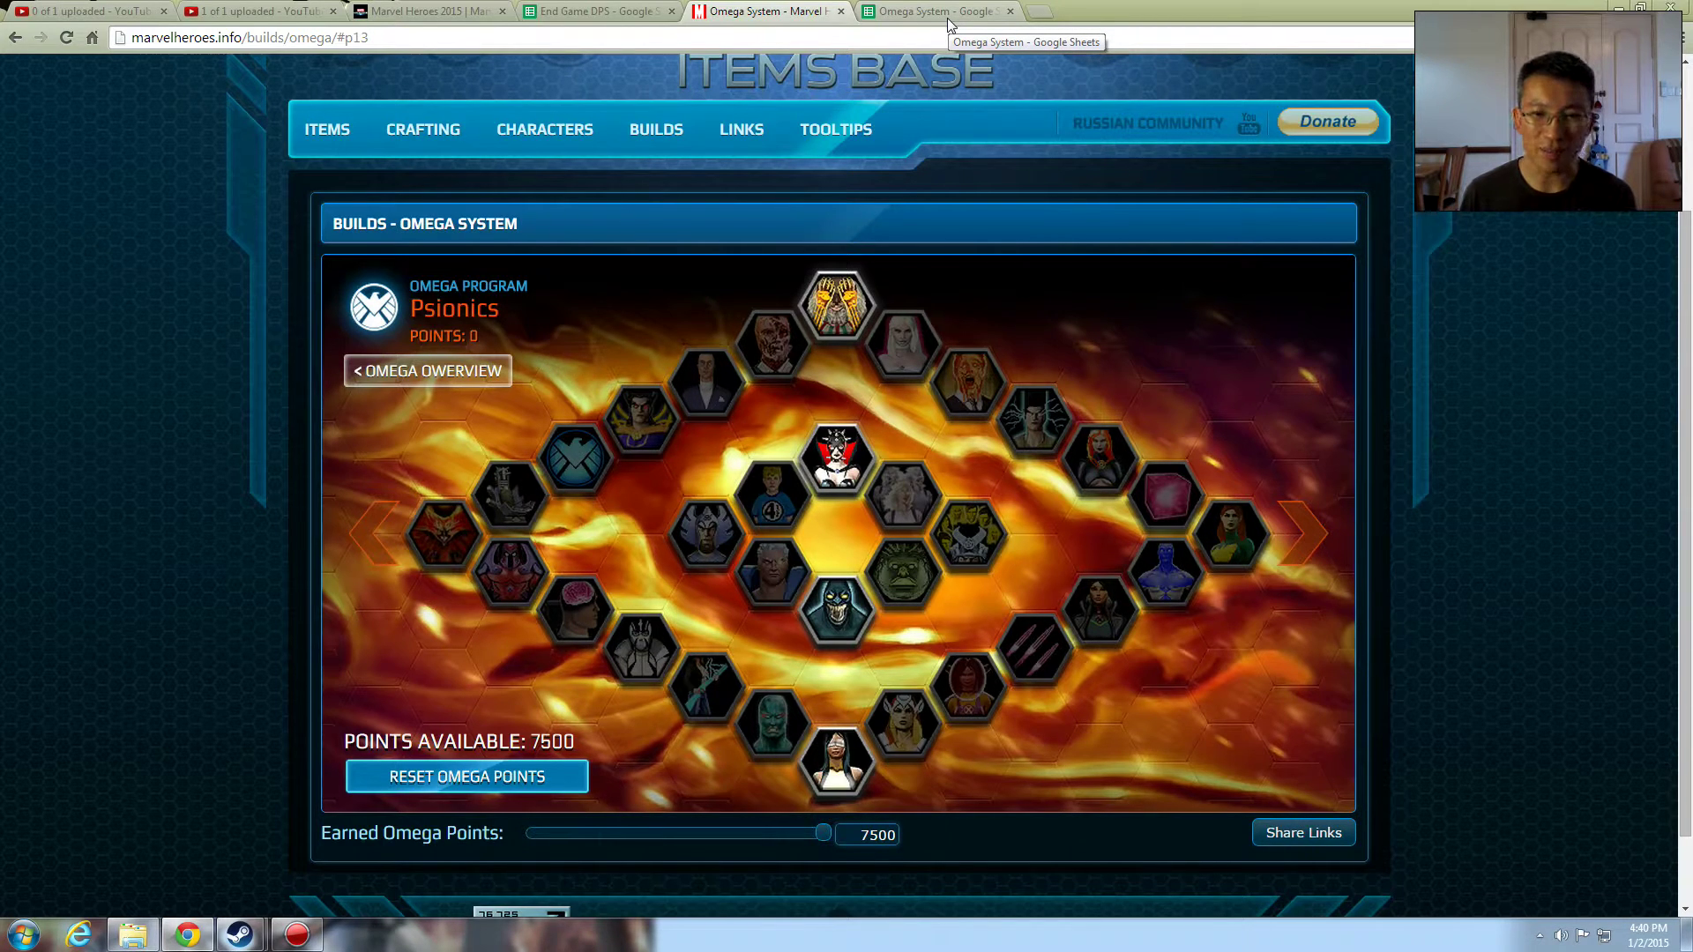
pyautogui.moveTo(837, 309)
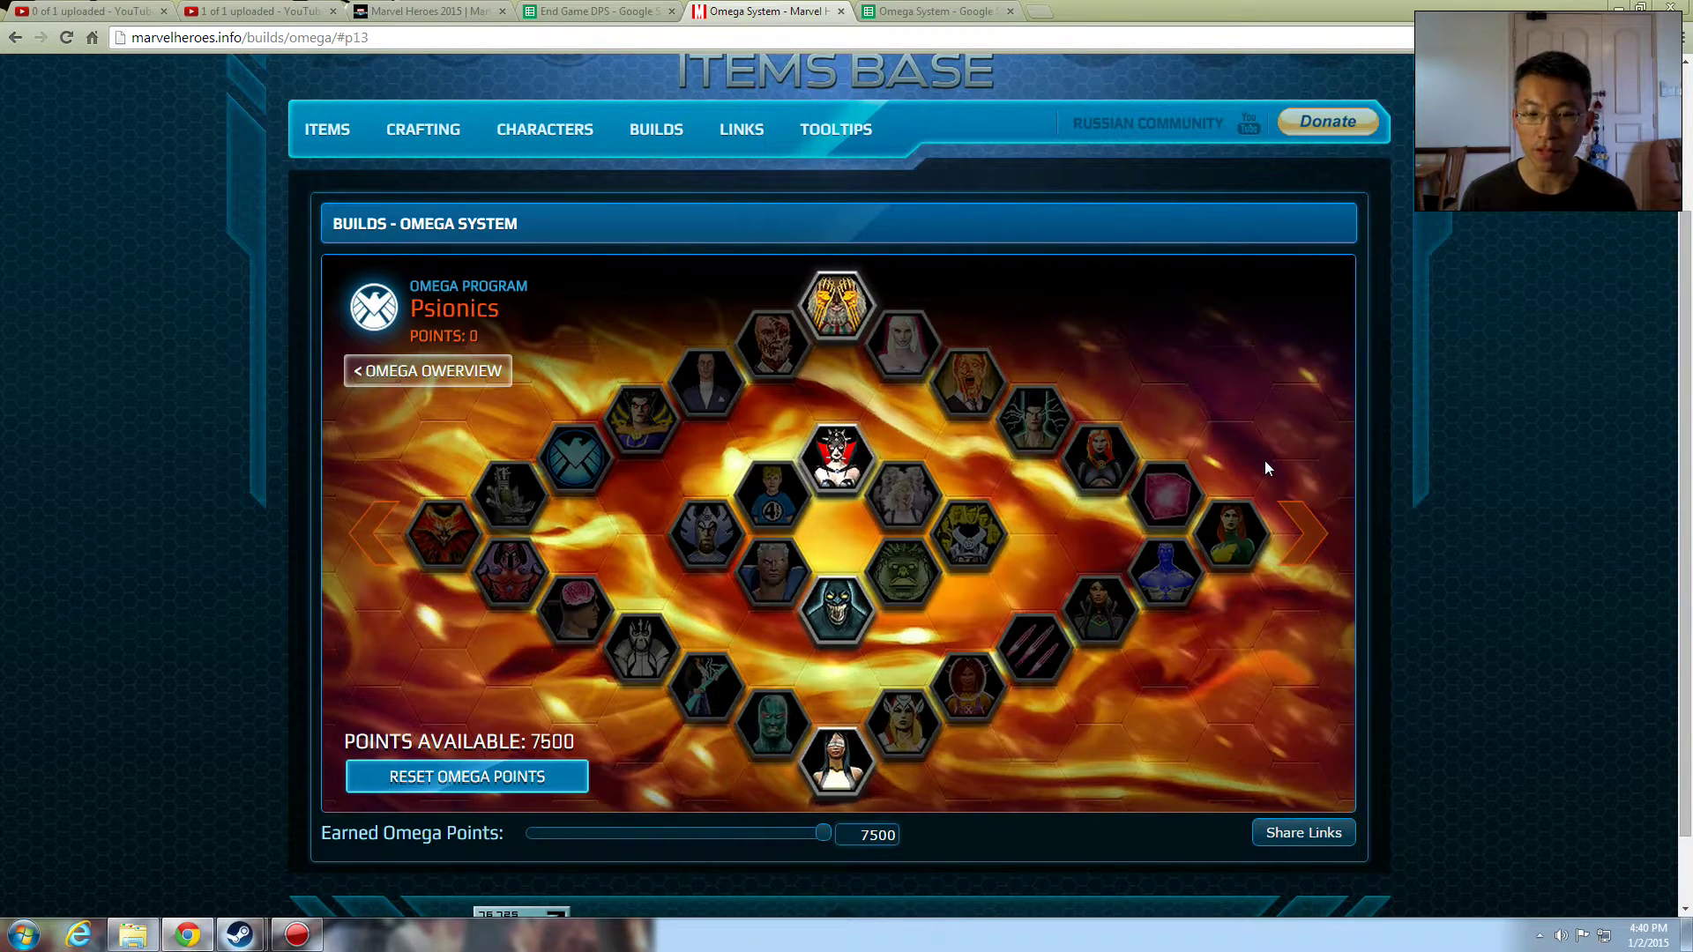
pyautogui.moveTo(844, 622)
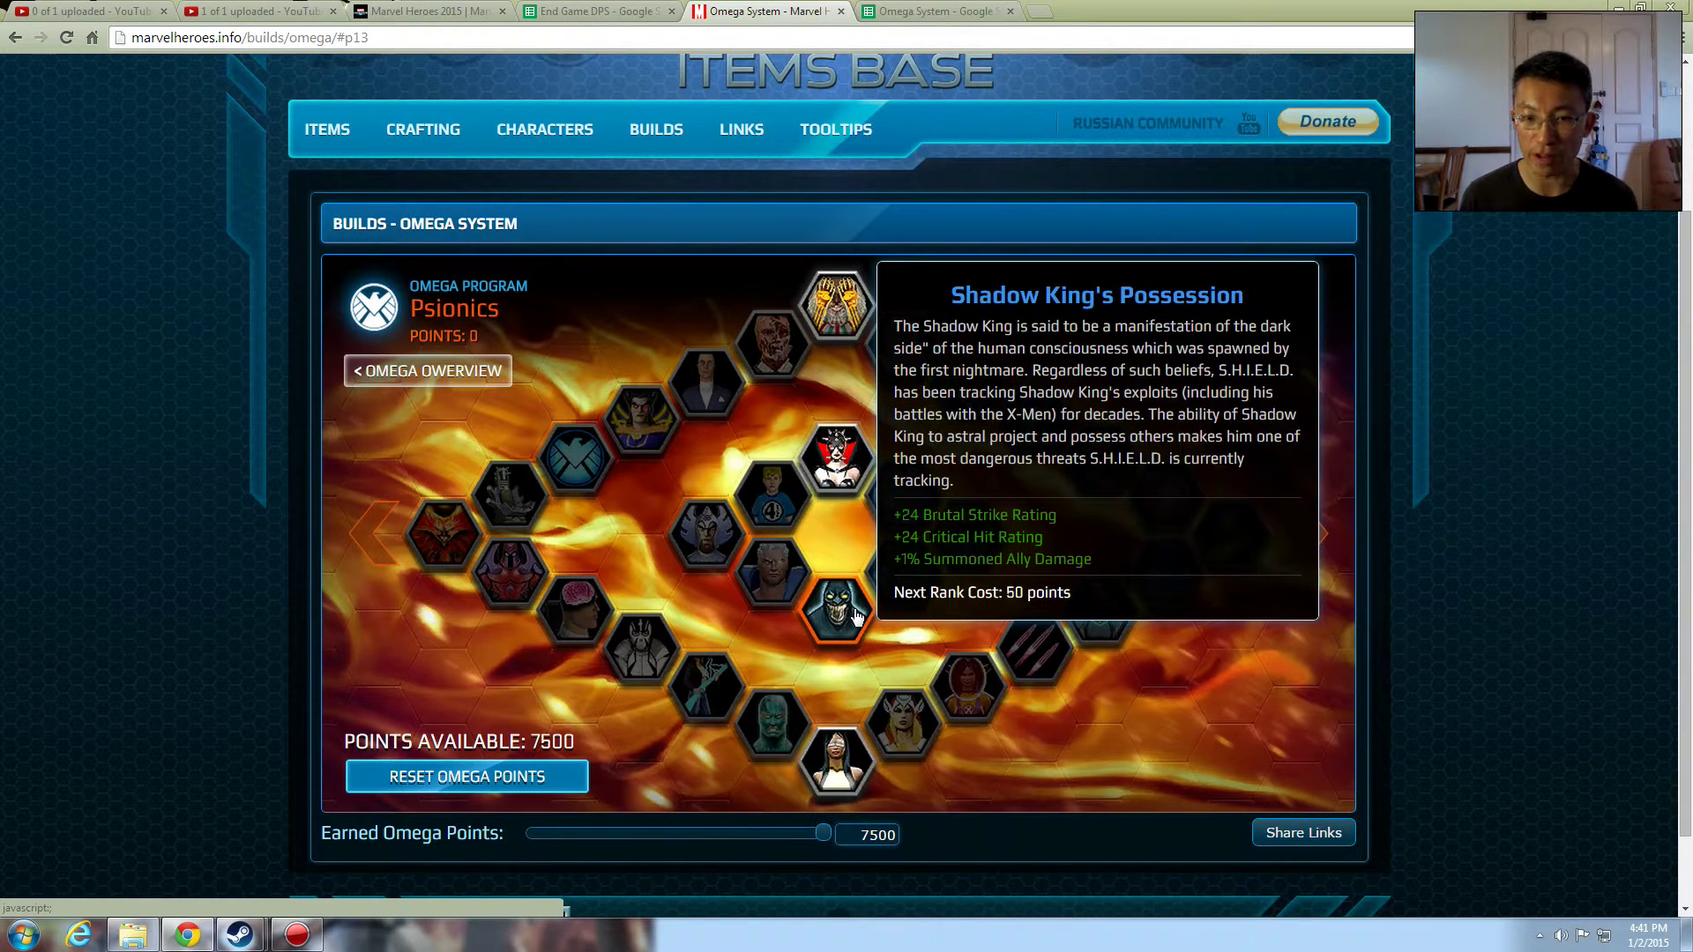
pyautogui.click(937, 12)
# Step: Enter the baseline formula =$B$2*A2 in D2 with B2 locked absolute
pyautogui.click(556, 315)
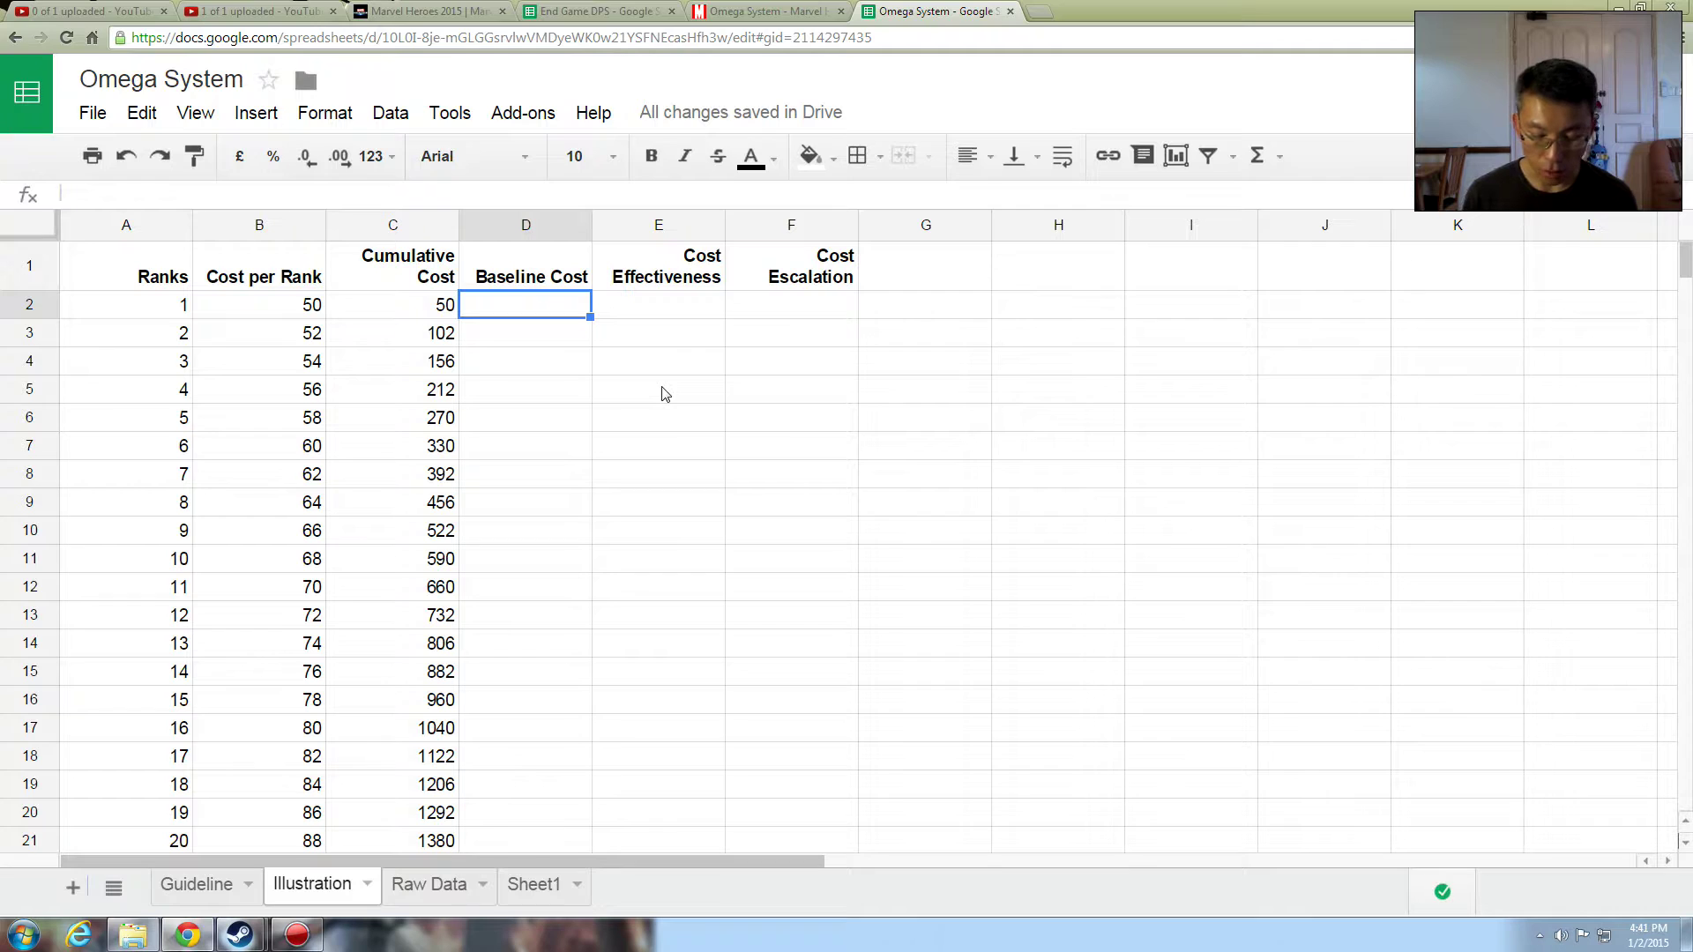
pyautogui.write('=')
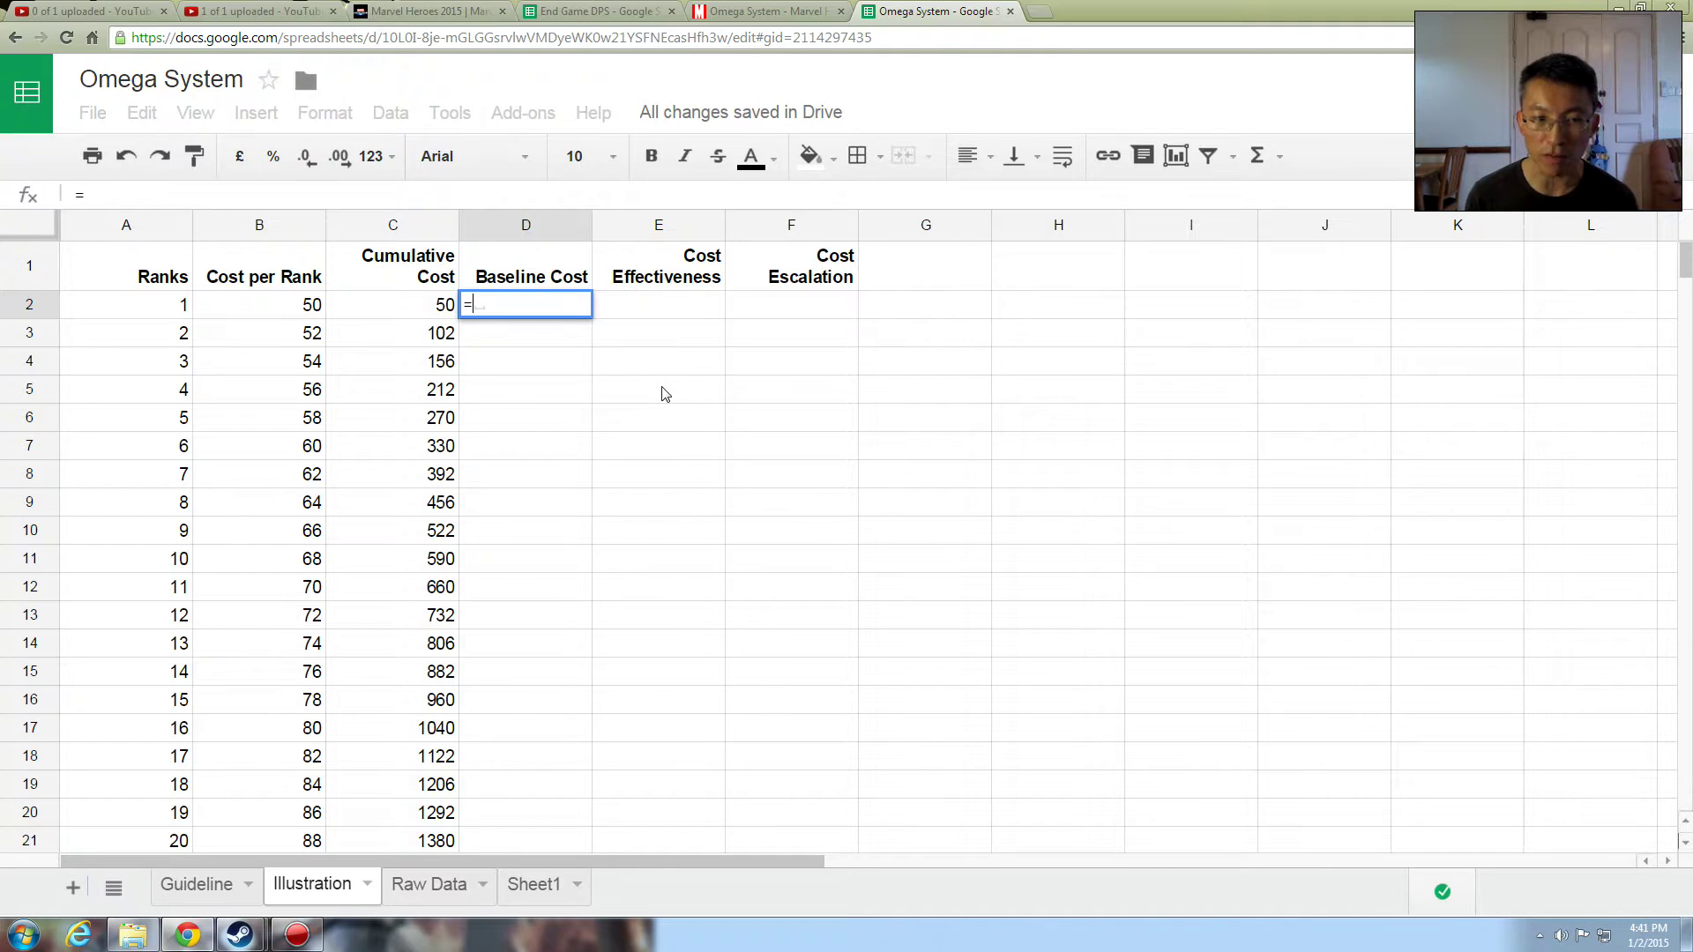
pyautogui.press('Left')
pyautogui.press('Left')
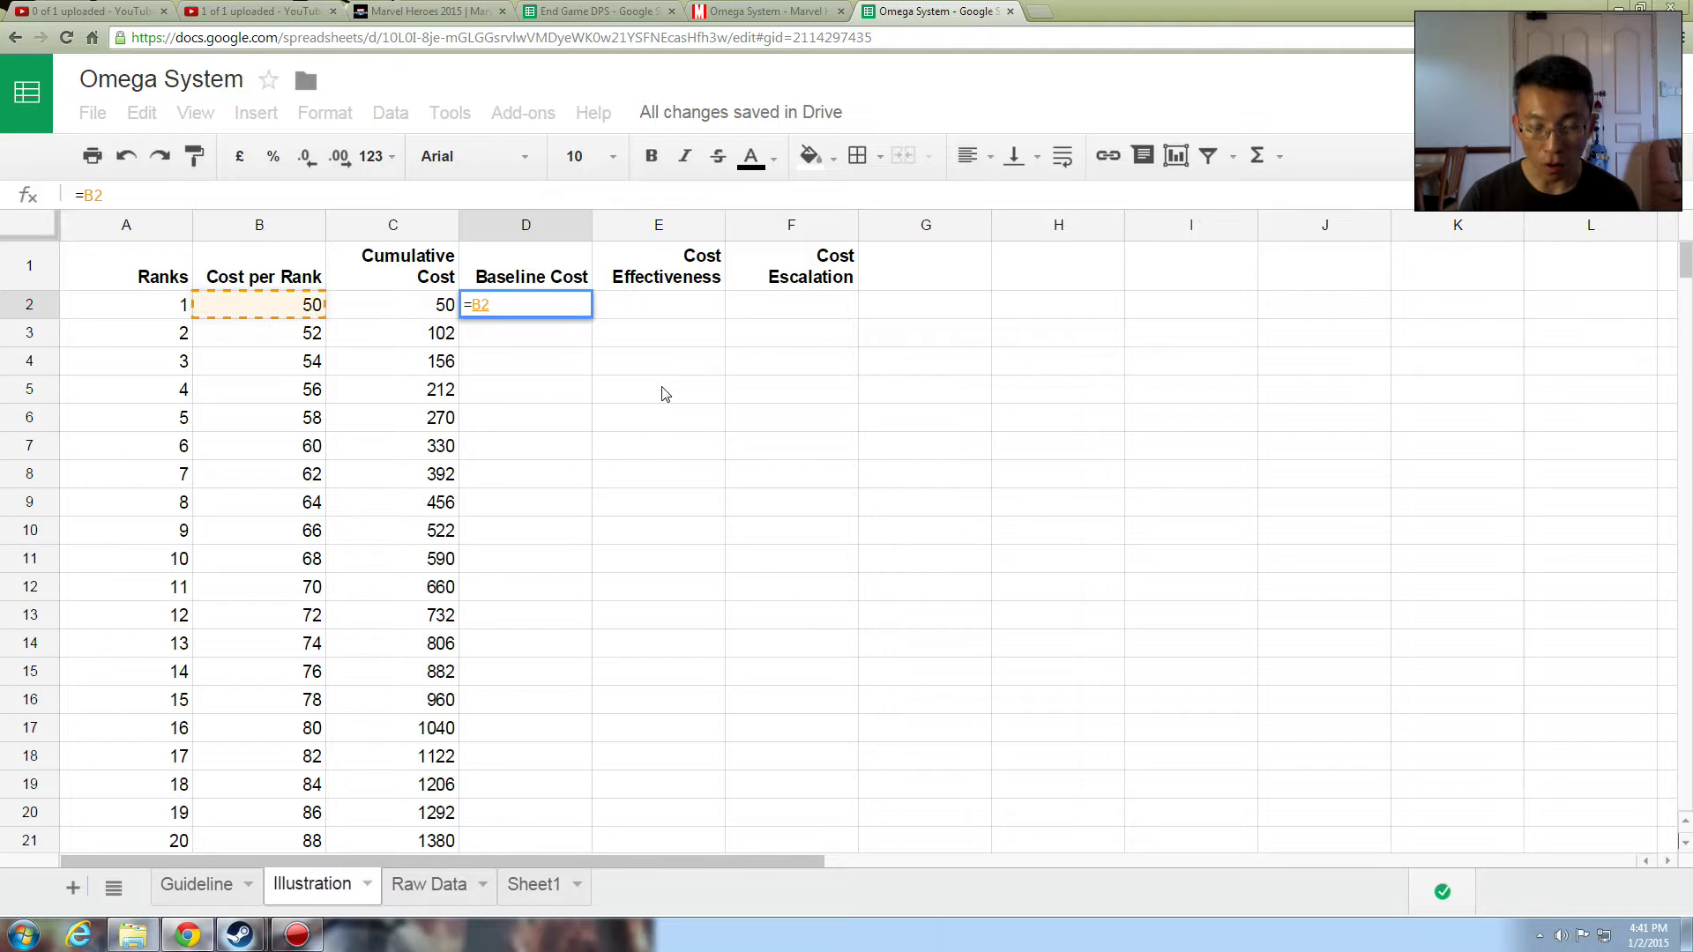
pyautogui.write('*')
pyautogui.press('Left')
pyautogui.press('Left')
pyautogui.press('Left')
pyautogui.press('Return')
pyautogui.press('Up')
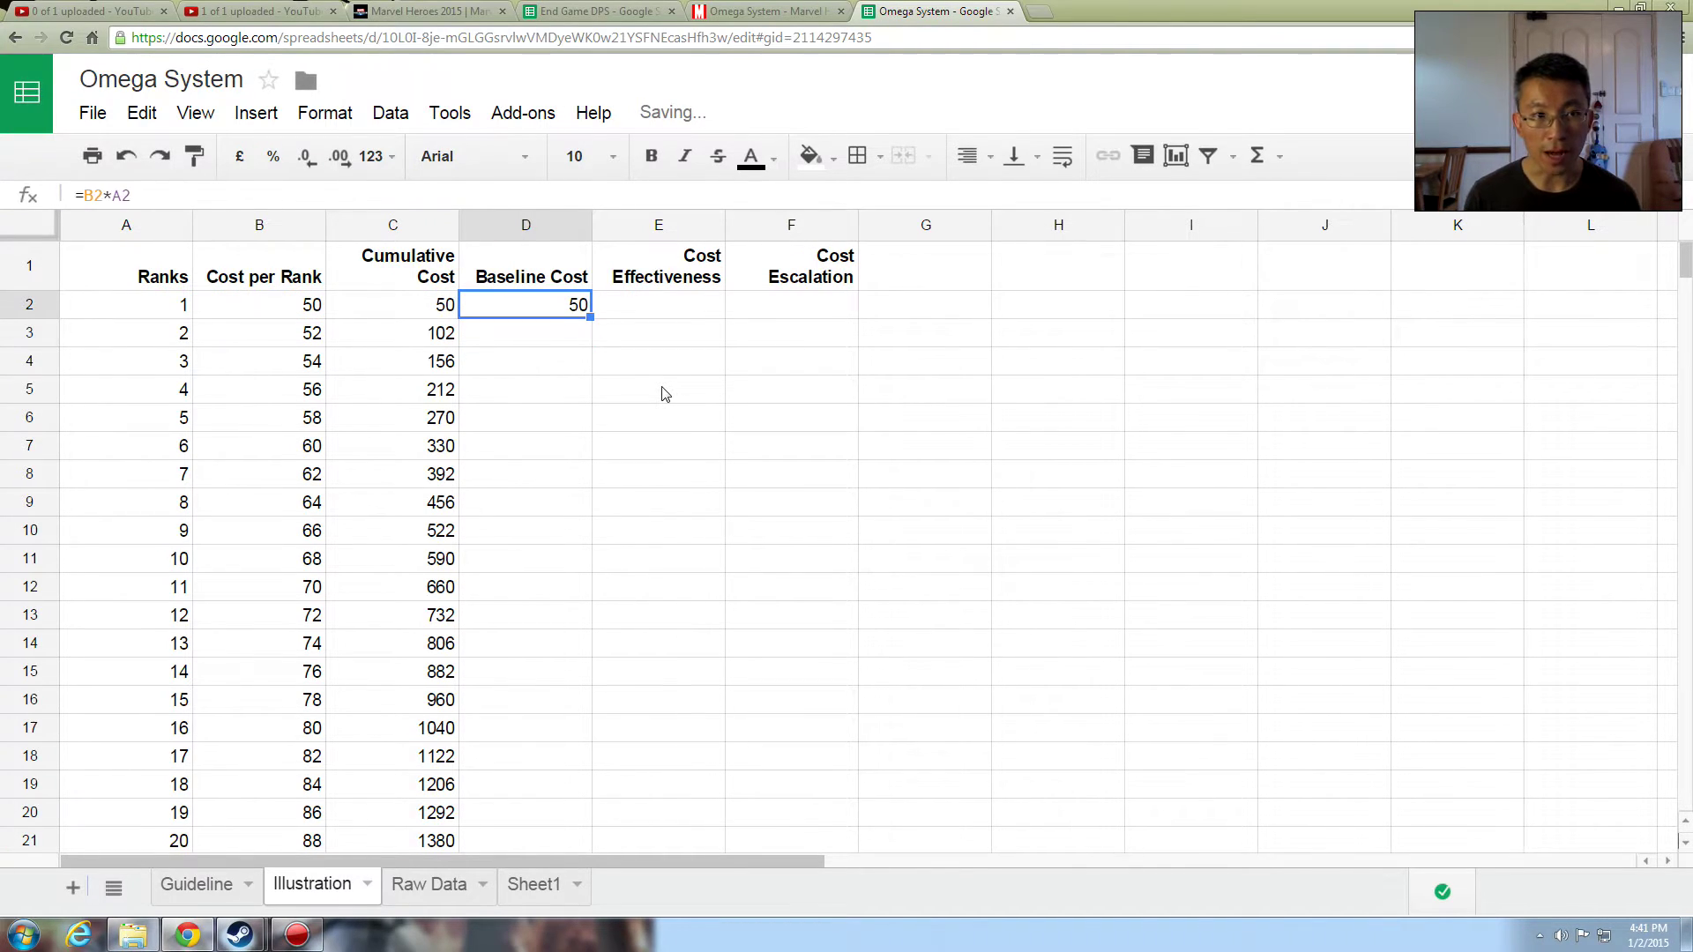
pyautogui.click(89, 196)
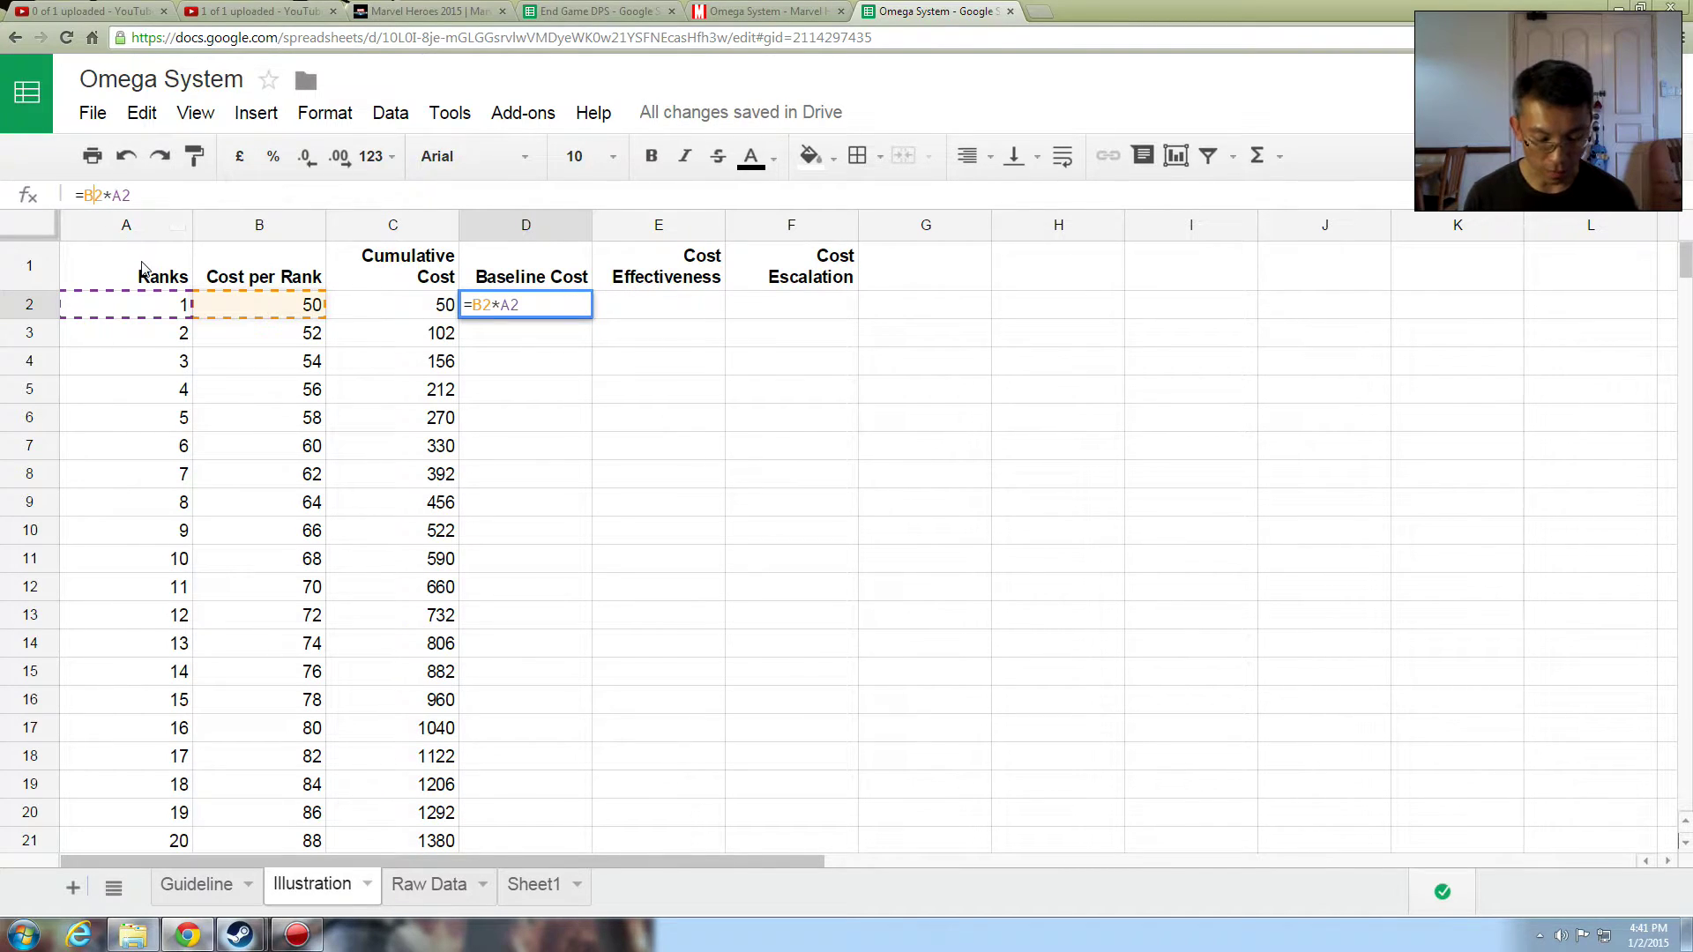
pyautogui.press('Return')
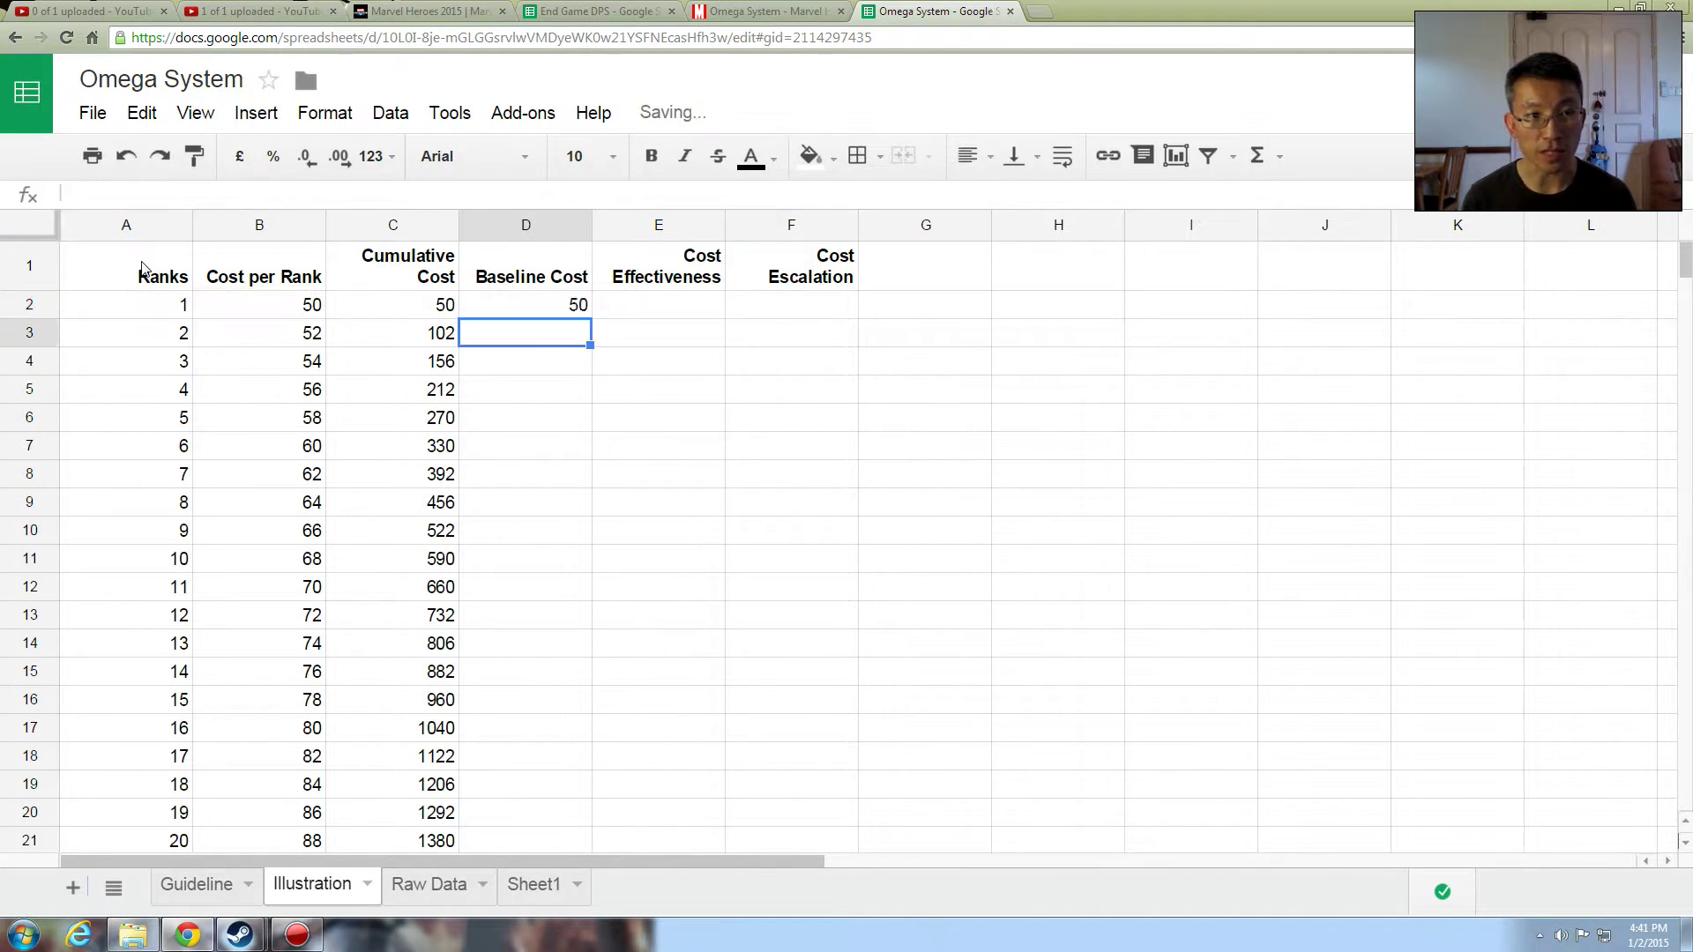
# Step: Fill the D2 baseline formula down through D21 with Ctrl+D
pyautogui.press('Up')
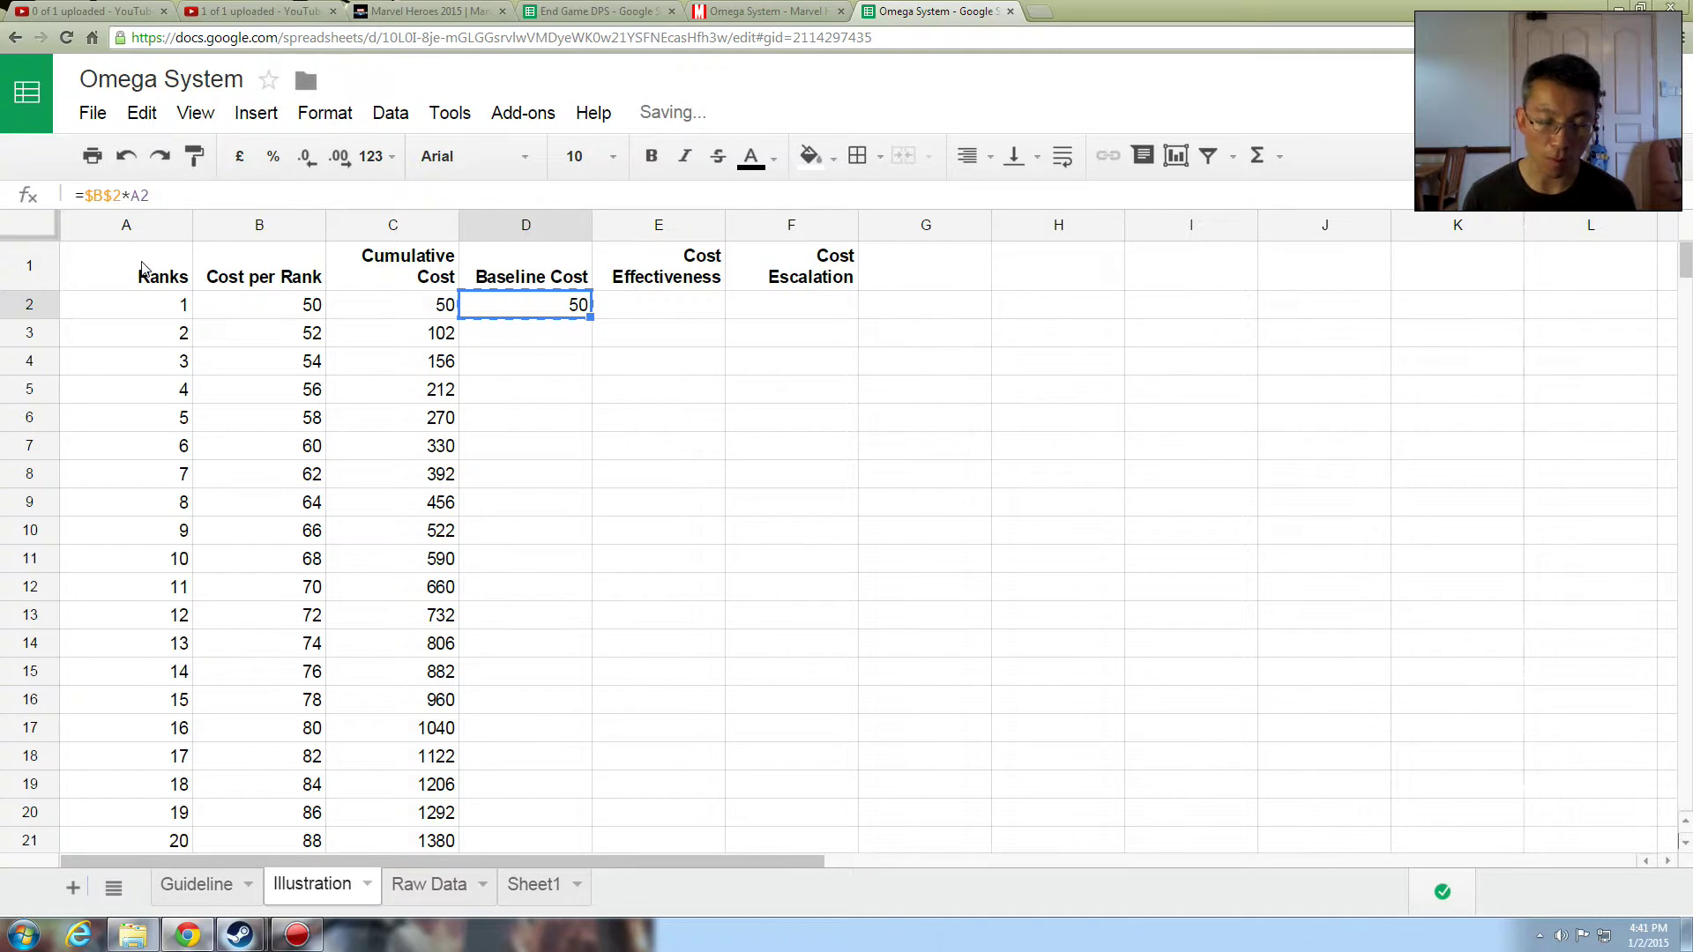
pyautogui.press('Down')
pyautogui.hotkey('shift', 'Down')
pyautogui.hotkey('shift', 'Down')
pyautogui.hotkey('shift', 'Down')
pyautogui.hotkey('shift', 'Down')
pyautogui.hotkey('shift', 'Down')
pyautogui.hotkey('shift', 'Down')
pyautogui.hotkey('shift', 'Down')
pyautogui.hotkey('shift', 'Down')
pyautogui.hotkey('shift', 'Down')
pyautogui.hotkey('shift', 'Down')
pyautogui.hotkey('shift', 'Down')
pyautogui.hotkey('shift', 'Down')
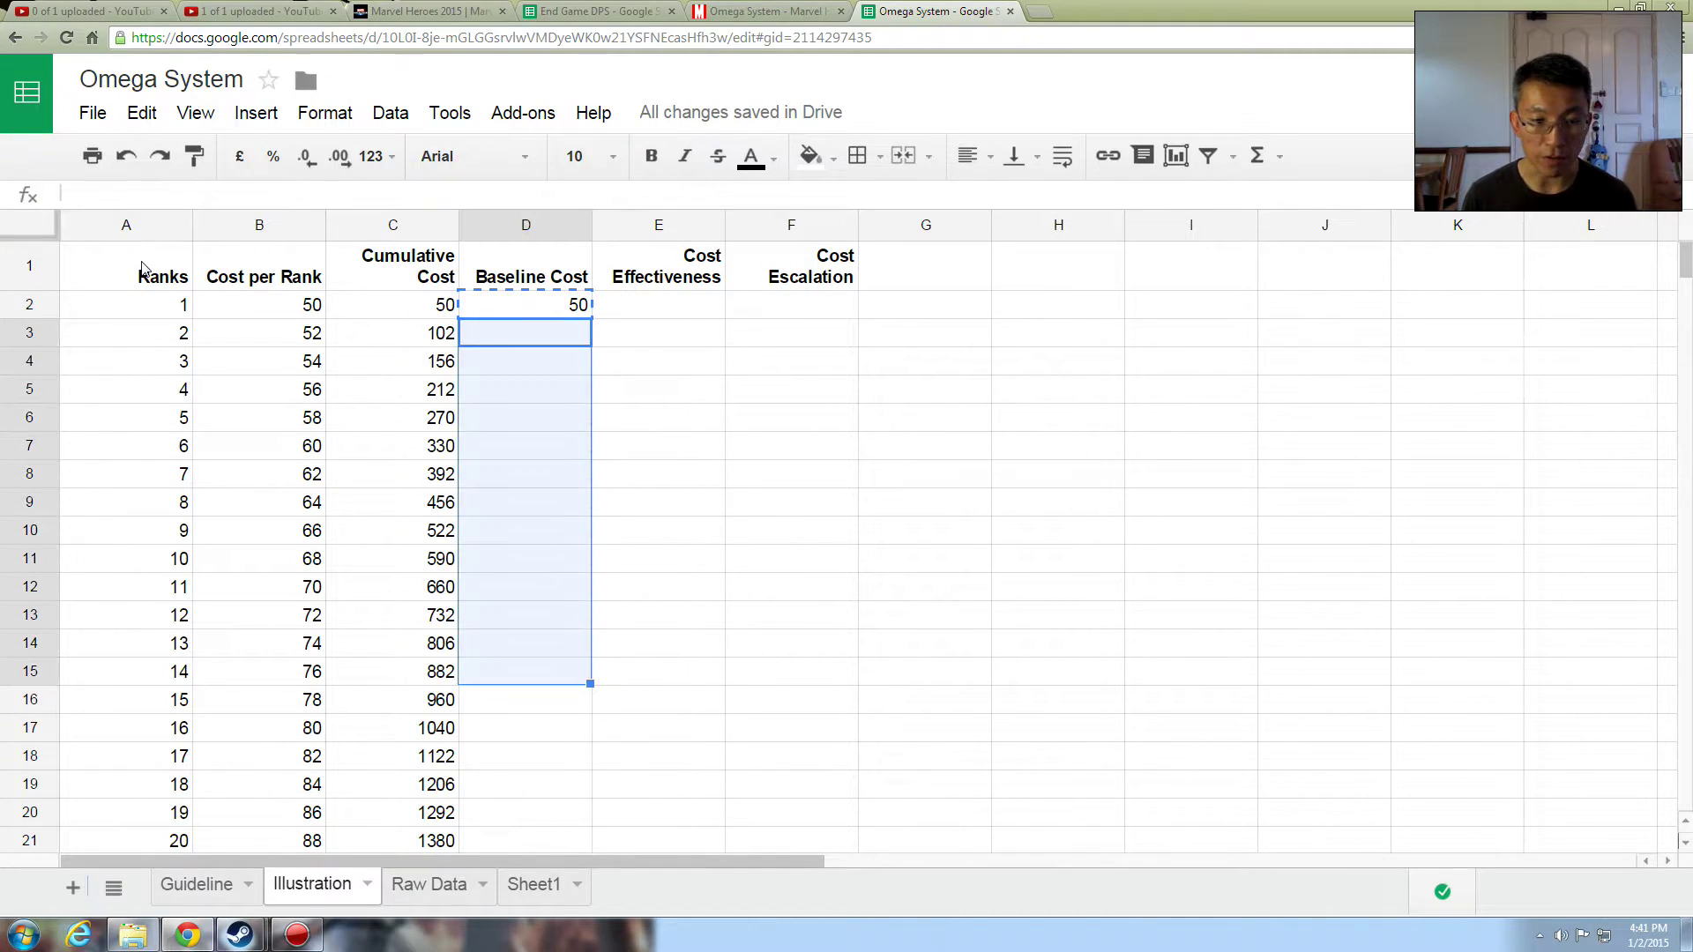
pyautogui.hotkey('shift', 'Down')
pyautogui.hotkey('shift', 'Down')
pyautogui.hotkey('shift', 'Down')
pyautogui.hotkey('shift', 'Down')
pyautogui.hotkey('shift', 'Down')
pyautogui.hotkey('shift', 'Down')
pyautogui.hotkey('ctrl', 'd')
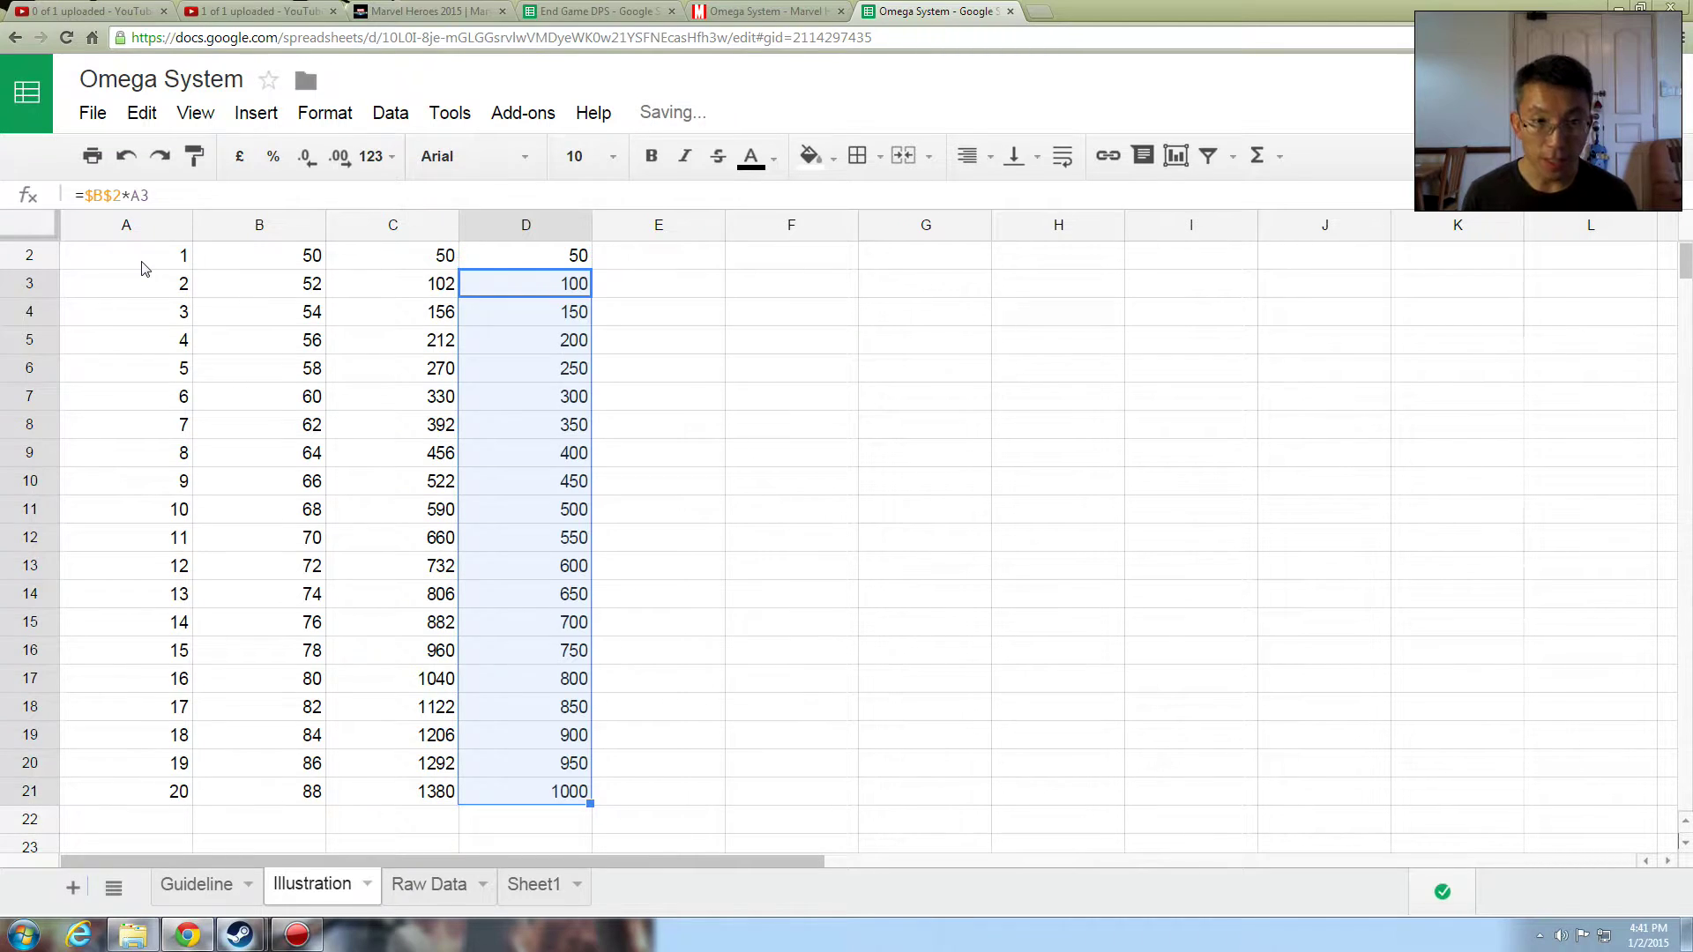
pyautogui.press('Up')
pyautogui.press('Up')
pyautogui.press('Down')
pyautogui.press('Down')
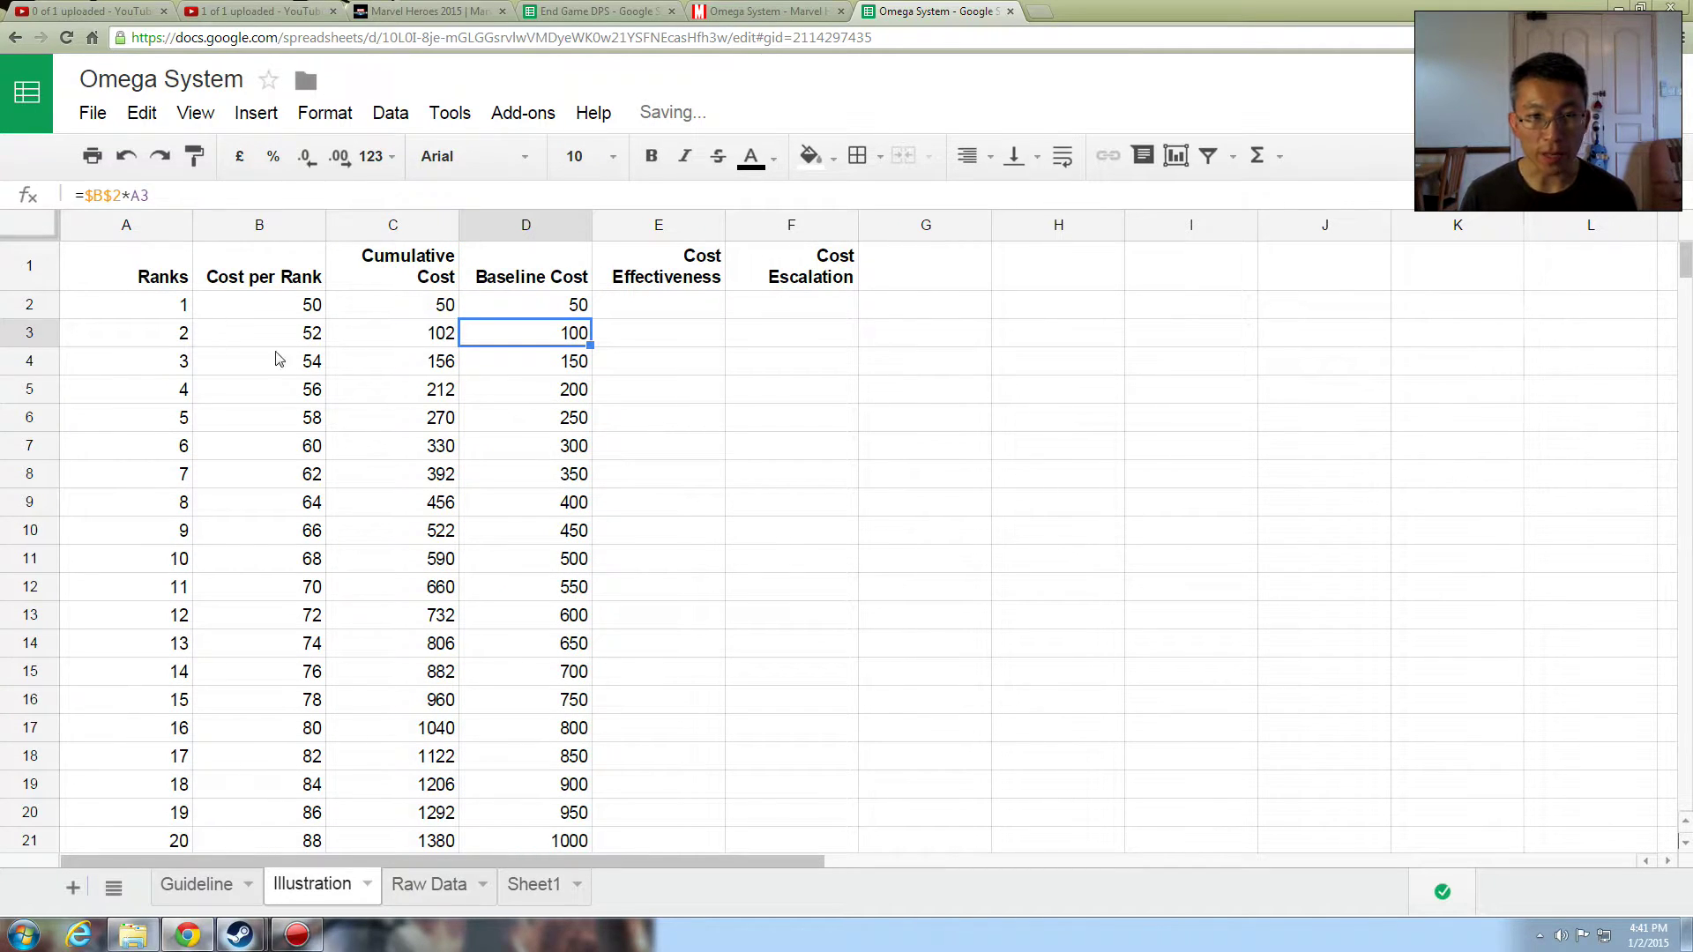
# Step: Check that the copied baseline formulas in D3 and D11 still reference $B$2
pyautogui.click(143, 194)
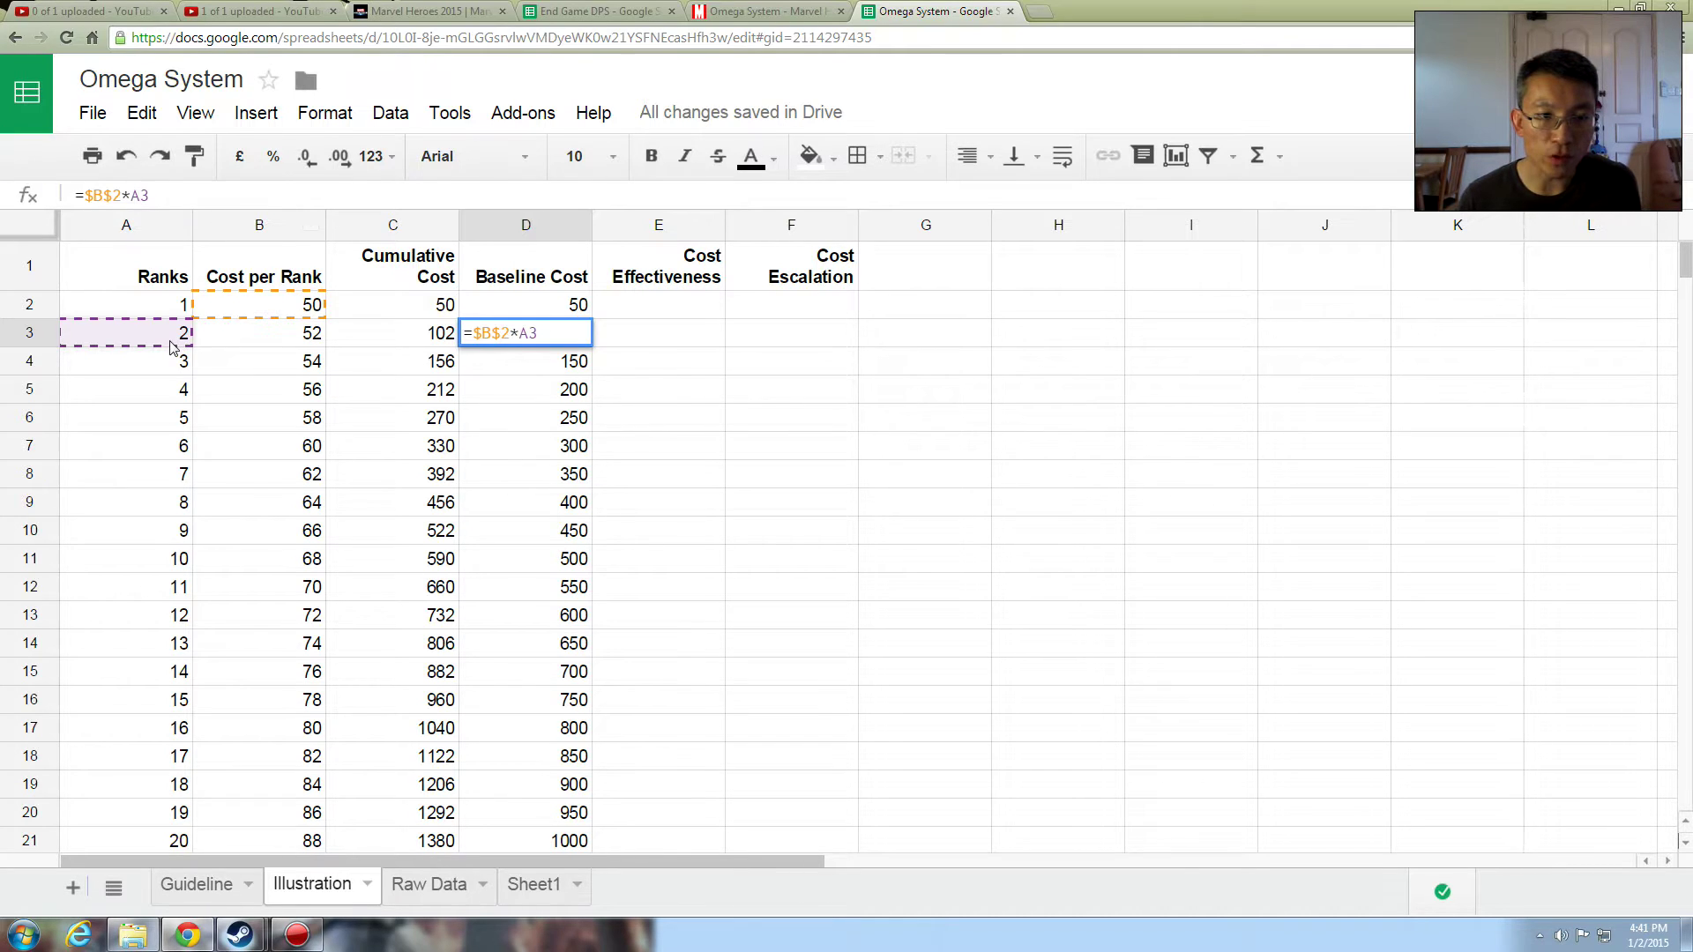
pyautogui.press('Escape')
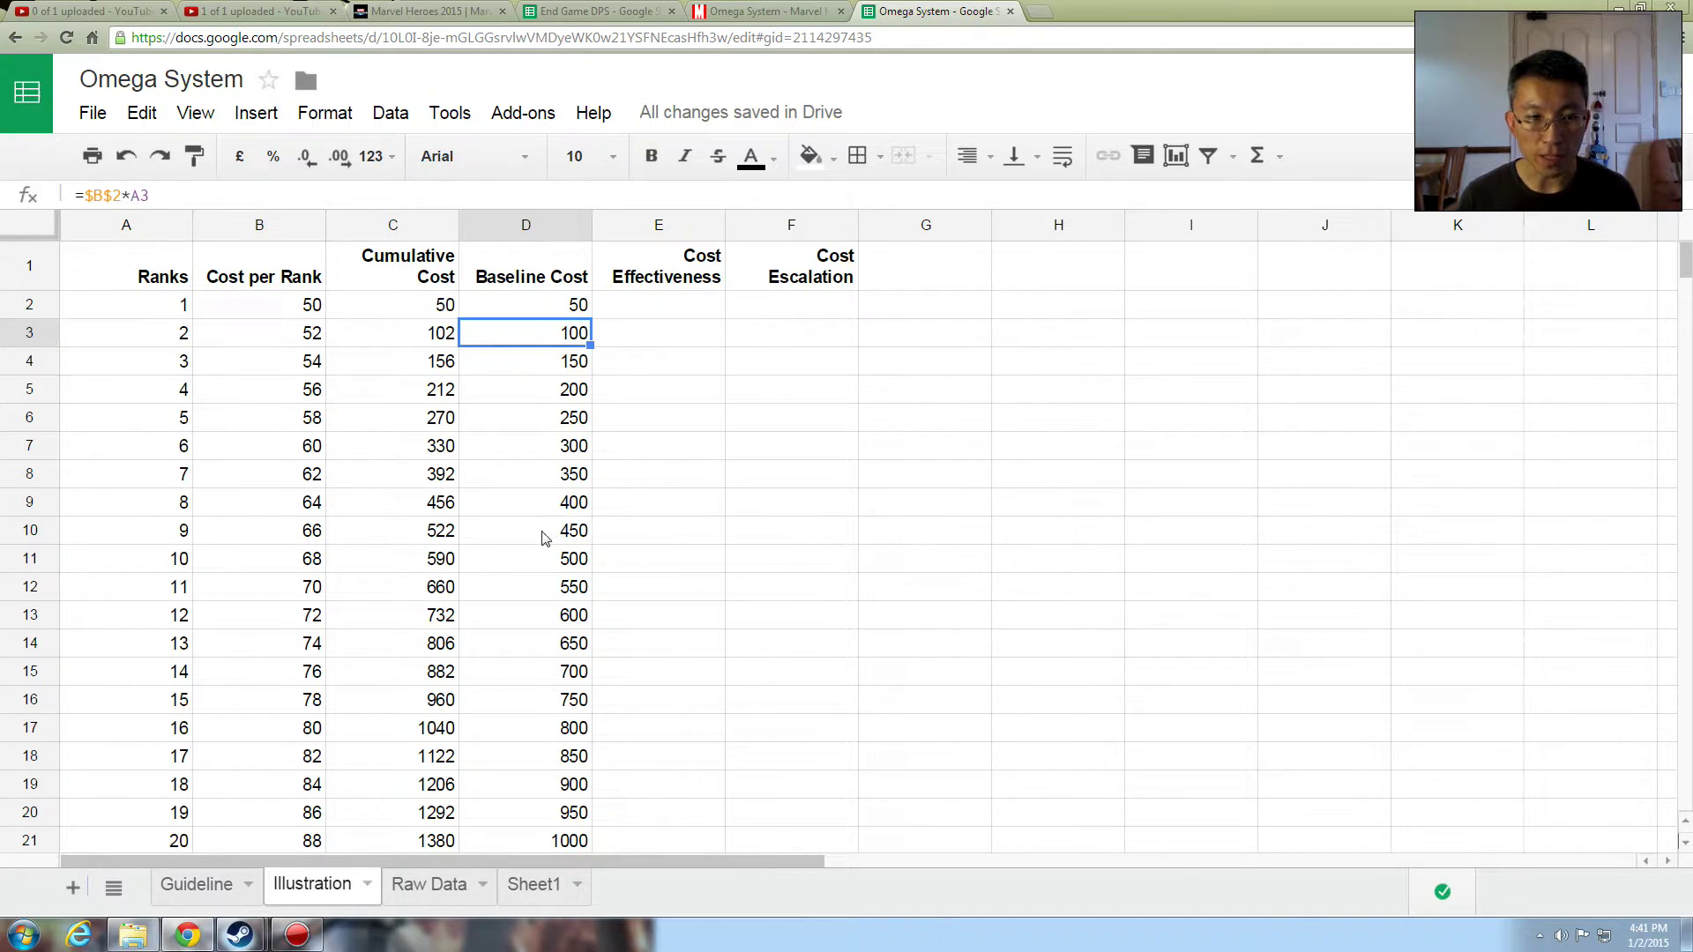
pyautogui.click(561, 564)
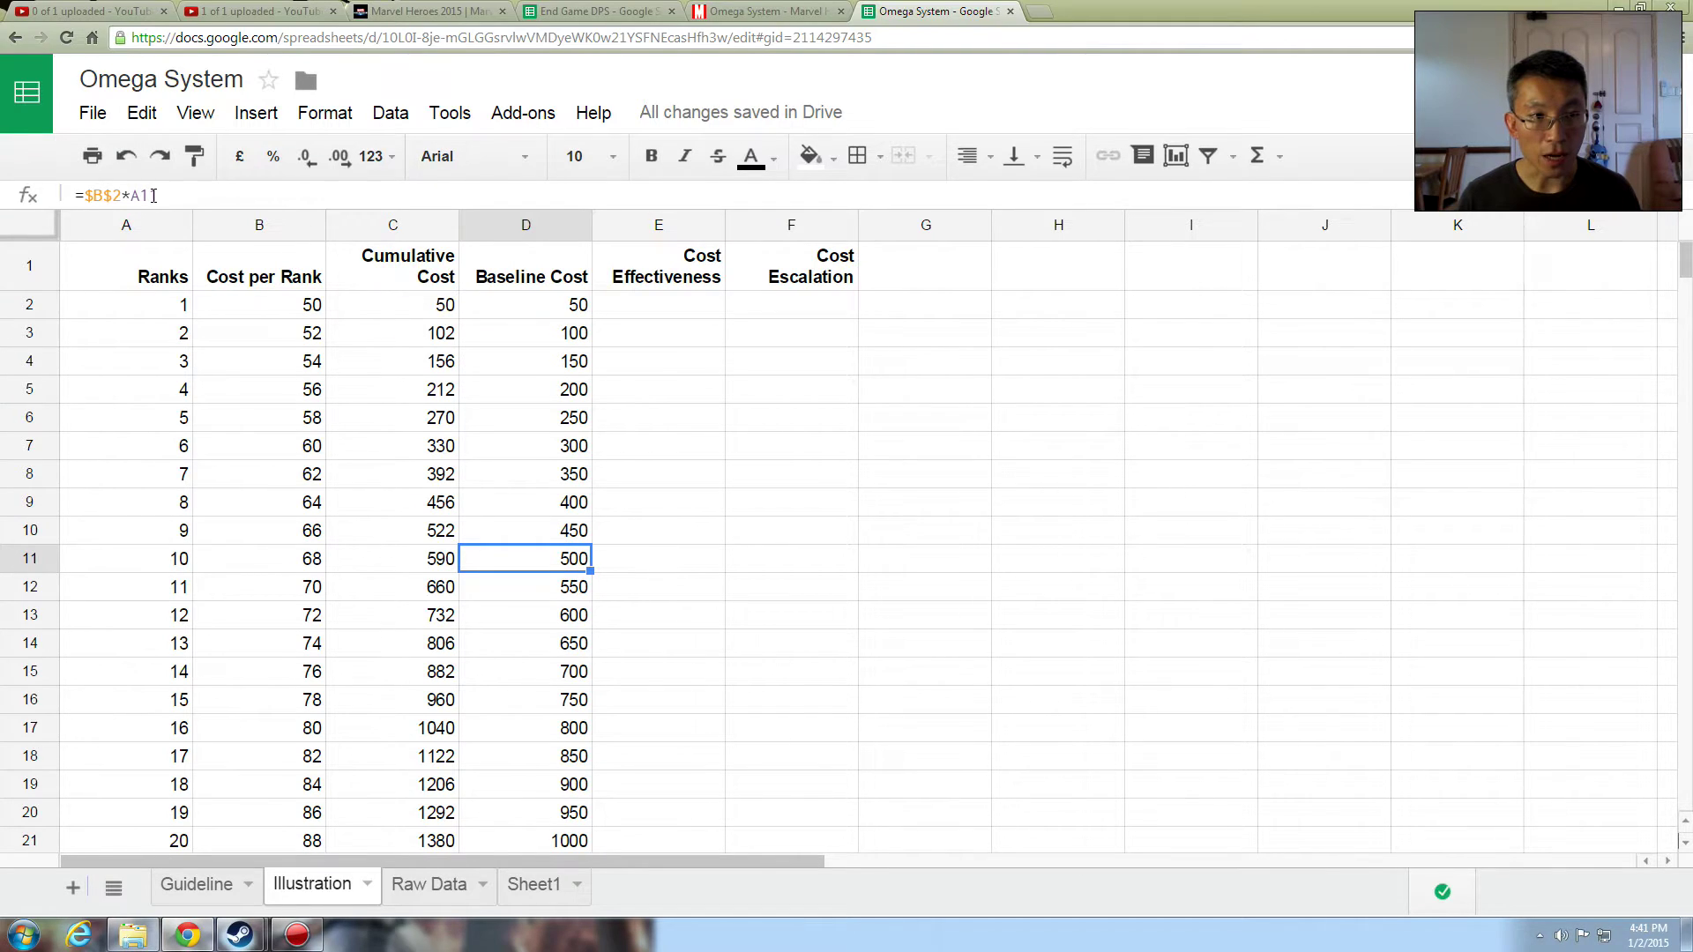
pyautogui.click(153, 195)
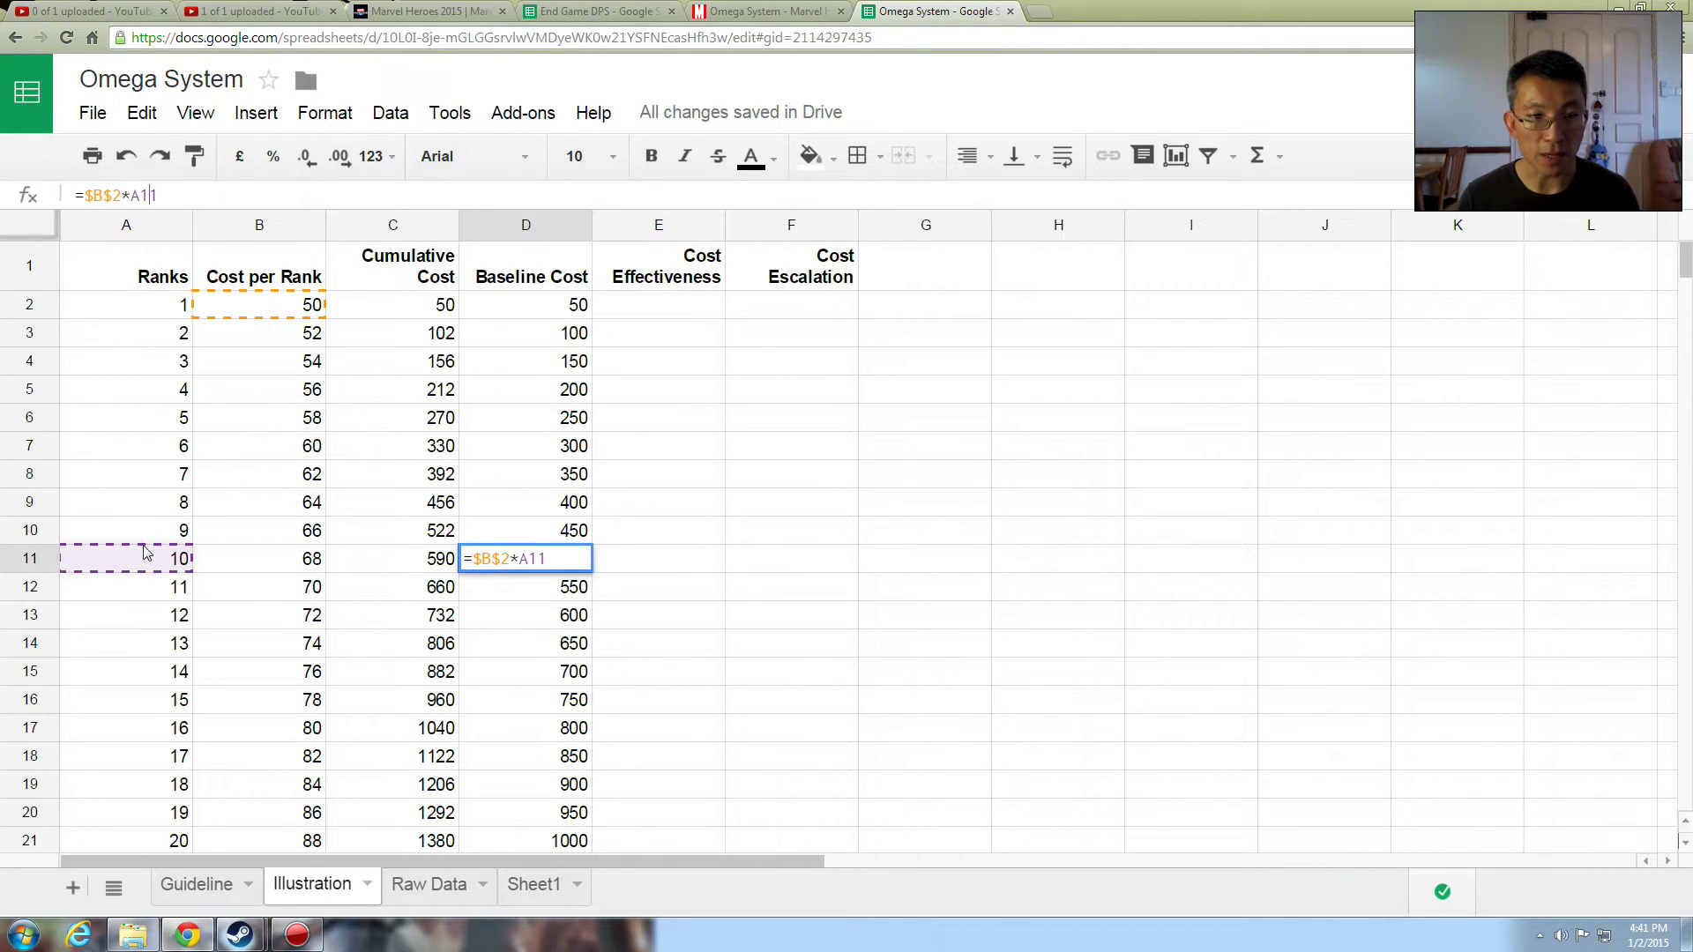
pyautogui.press('Escape')
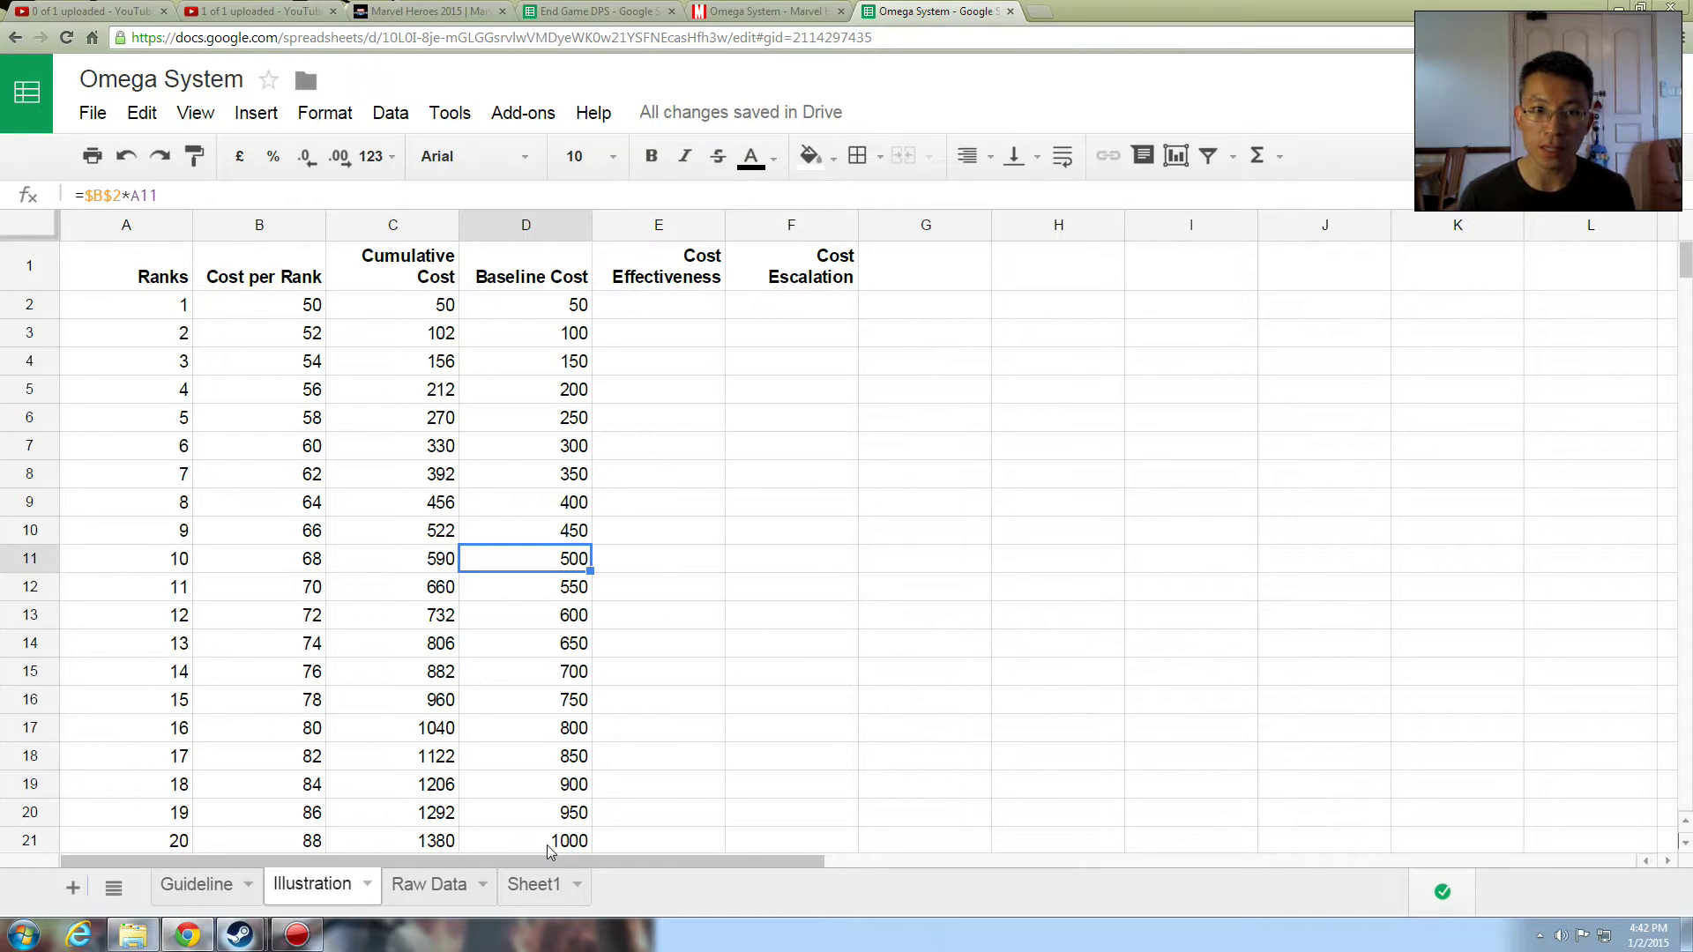
# Step: Enter the cost effectiveness formula =D2/C2 in E2
pyautogui.click(657, 309)
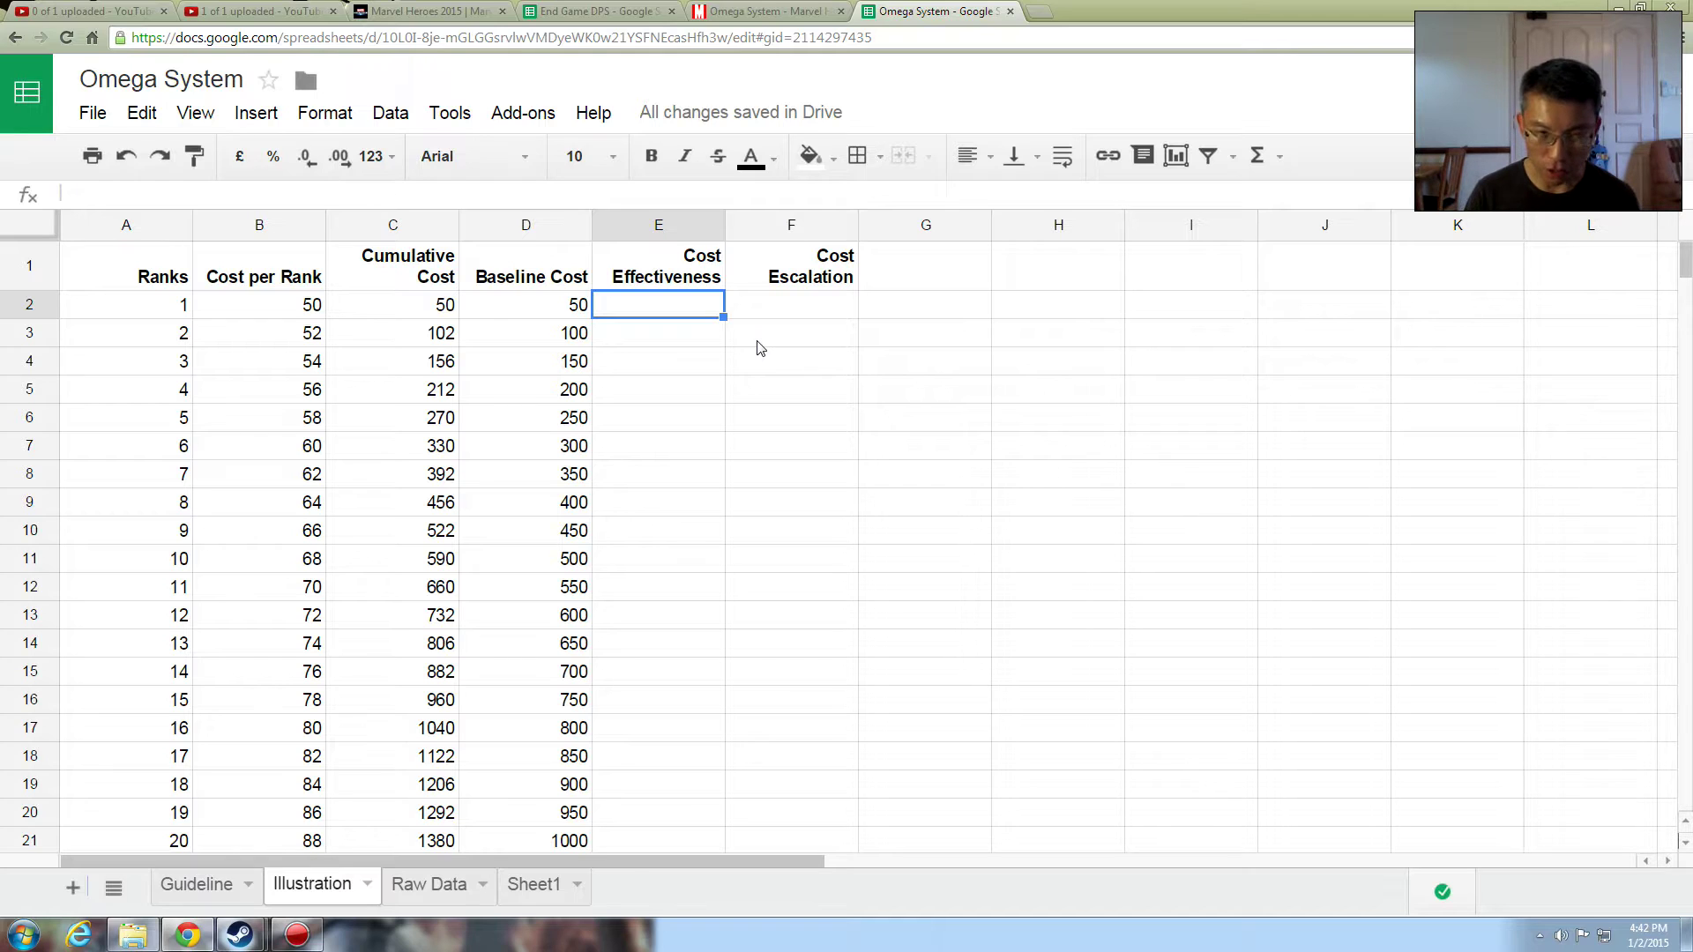
pyautogui.write('=')
pyautogui.press('Left')
pyautogui.write('/')
pyautogui.press('Left')
pyautogui.press('Left')
pyautogui.press('Right')
pyautogui.press('Return')
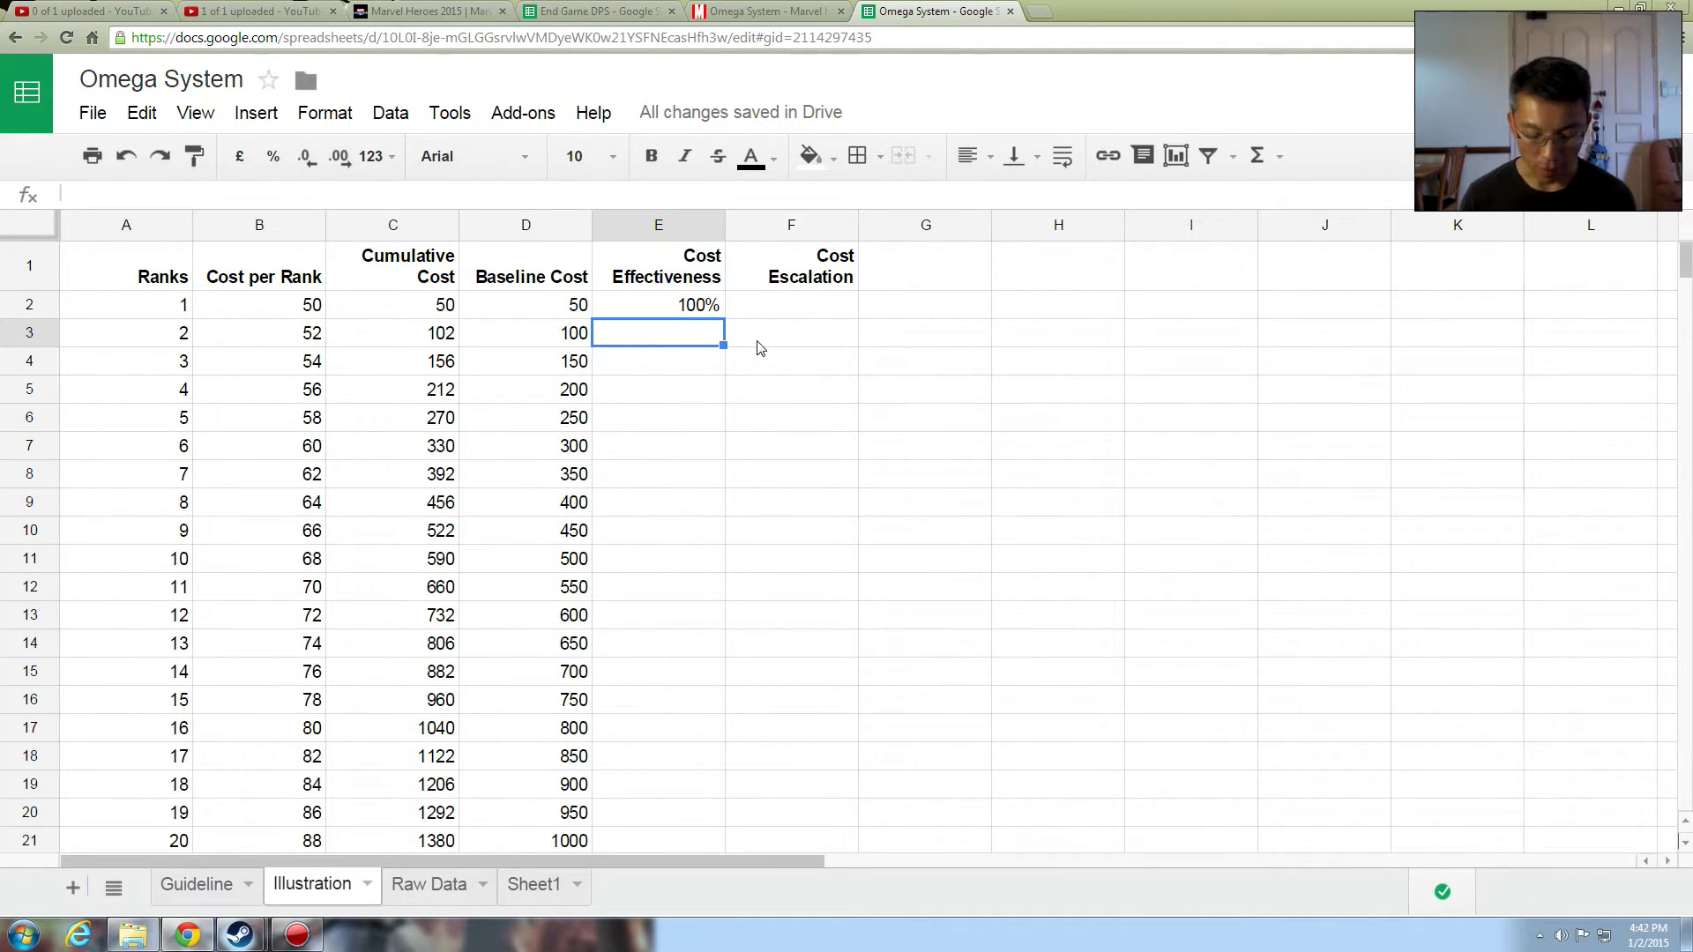
# Step: Copy the E2 formula into E3:E21, falling to 72% at rank 20
pyautogui.press('Up')
pyautogui.hotkey('ctrl', 'c')
pyautogui.press('Down')
pyautogui.hotkey('shift', 'Down')
pyautogui.hotkey('shift', 'Down')
pyautogui.hotkey('shift', 'Down')
pyautogui.hotkey('shift', 'Down')
pyautogui.hotkey('shift', 'Down')
pyautogui.hotkey('shift', 'Down')
pyautogui.hotkey('shift', 'Down')
pyautogui.hotkey('shift', 'Down')
pyautogui.hotkey('shift', 'Down')
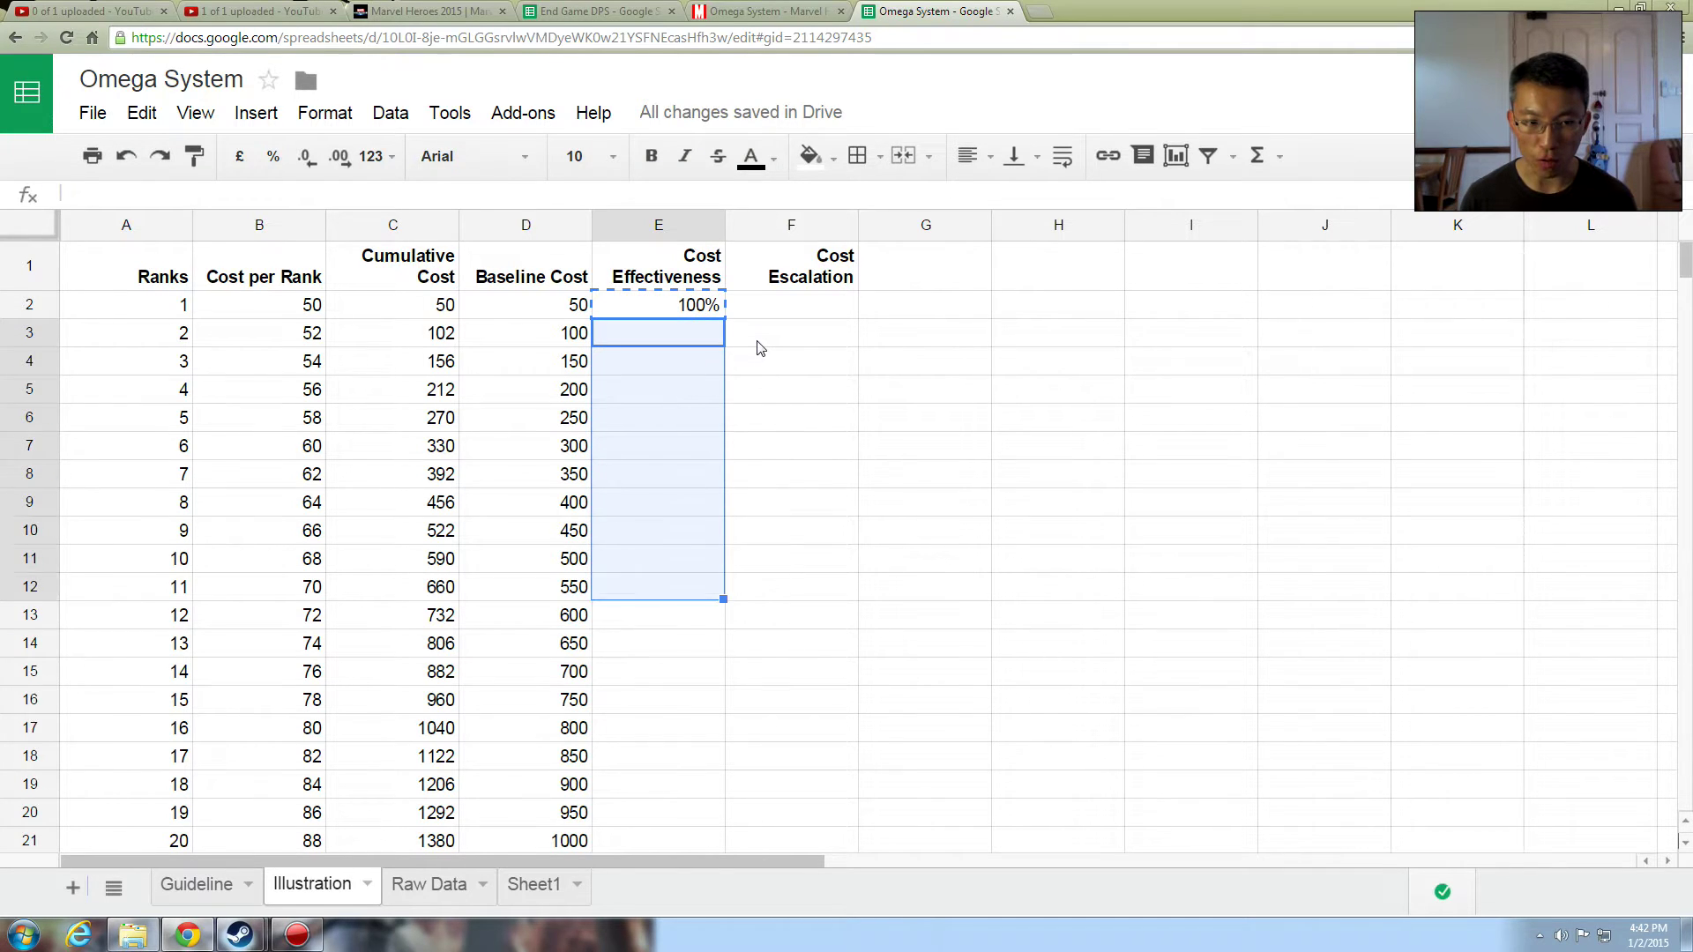
pyautogui.hotkey('shift', 'Down')
pyautogui.hotkey('shift', 'Down')
pyautogui.hotkey('shift', 'Down')
pyautogui.hotkey('shift', 'Down')
pyautogui.hotkey('shift', 'Down')
pyautogui.hotkey('shift', 'Down')
pyautogui.hotkey('shift', 'Down')
pyautogui.hotkey('shift', 'Down')
pyautogui.hotkey('shift', 'Down')
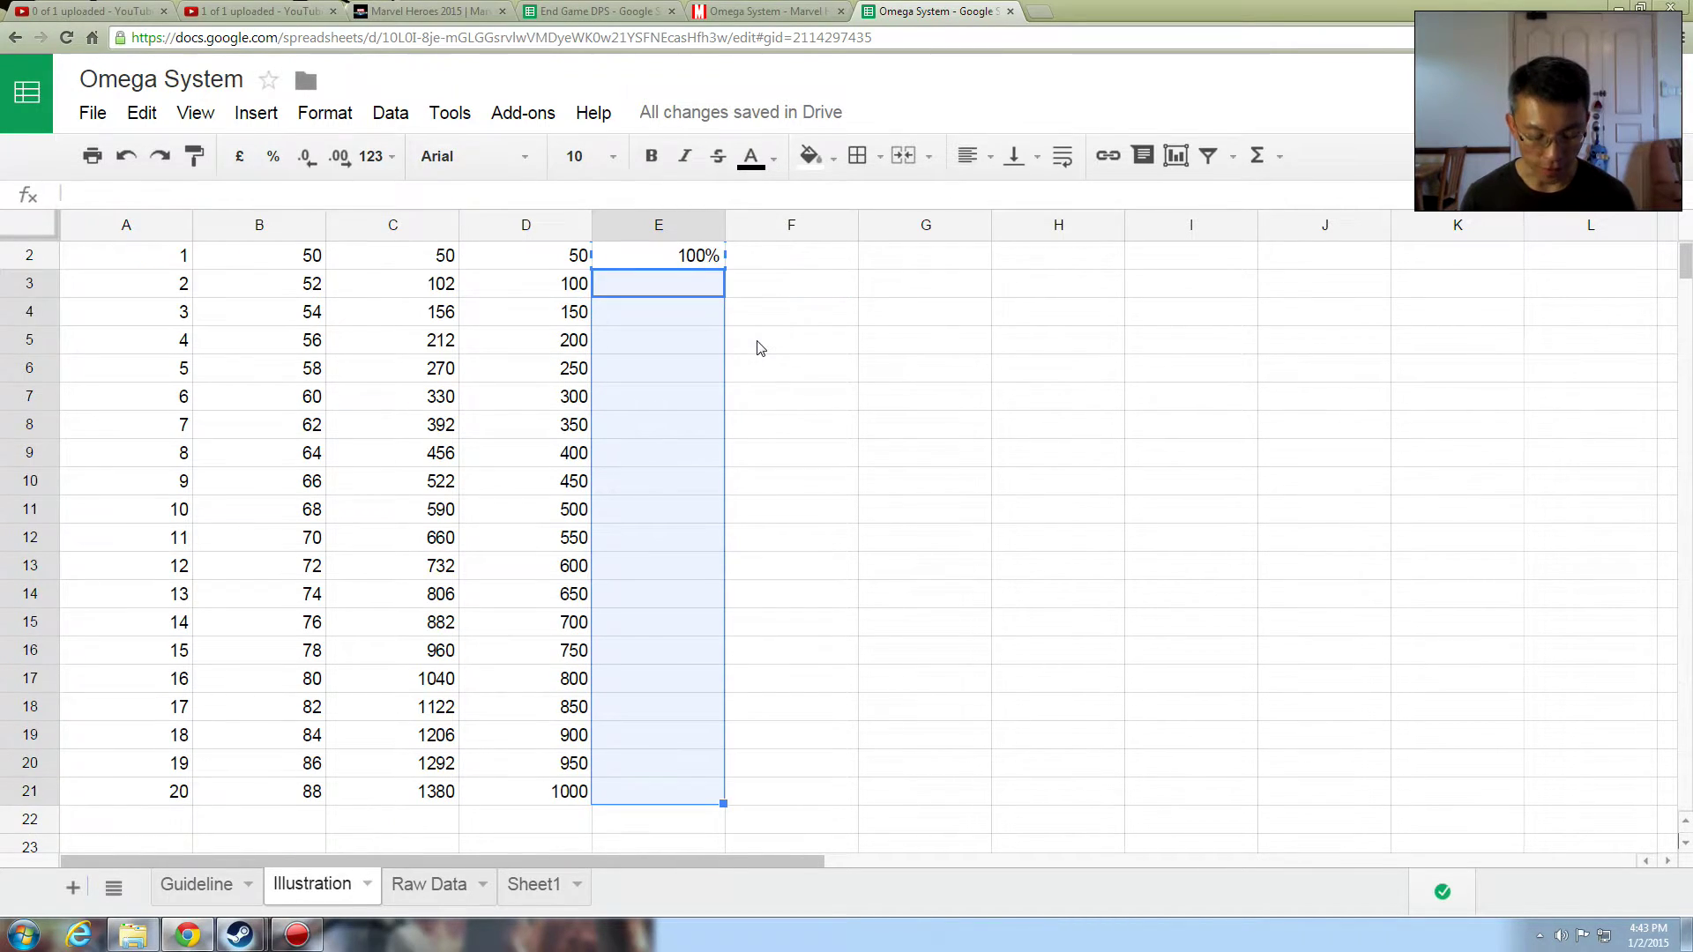
pyautogui.hotkey('ctrl', 'v')
# Step: Fill the rank 6 row A7:E7, where effectiveness drops to 91%, with yellow
pyautogui.press('Up')
pyautogui.press('Up')
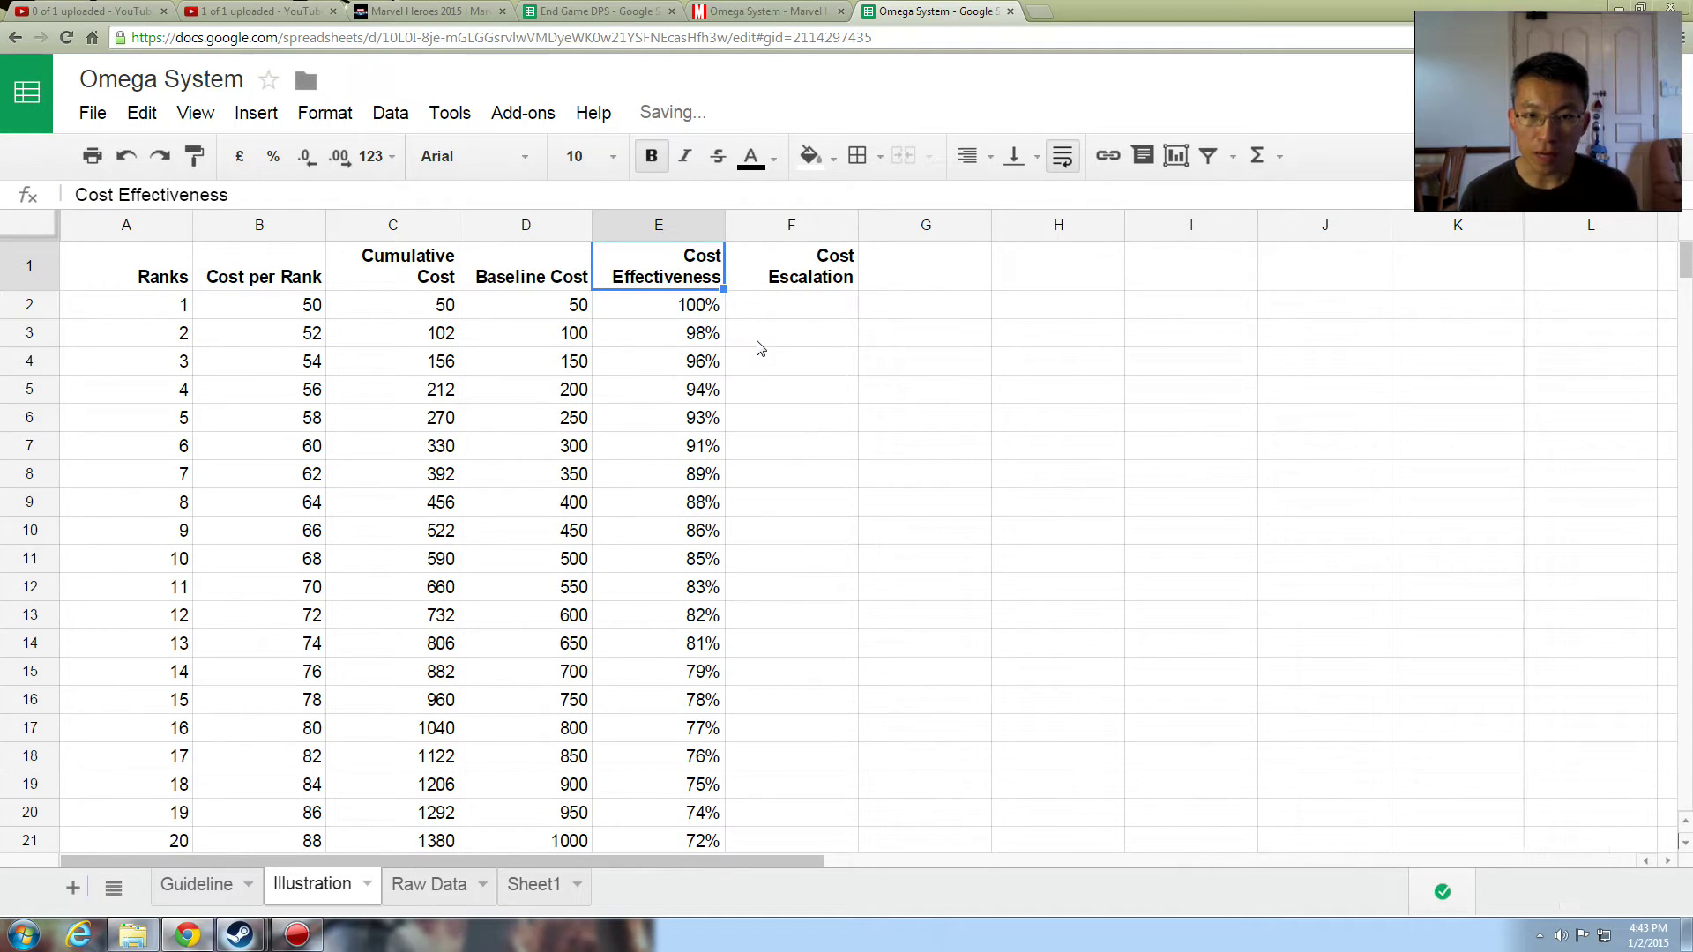
pyautogui.press('Down')
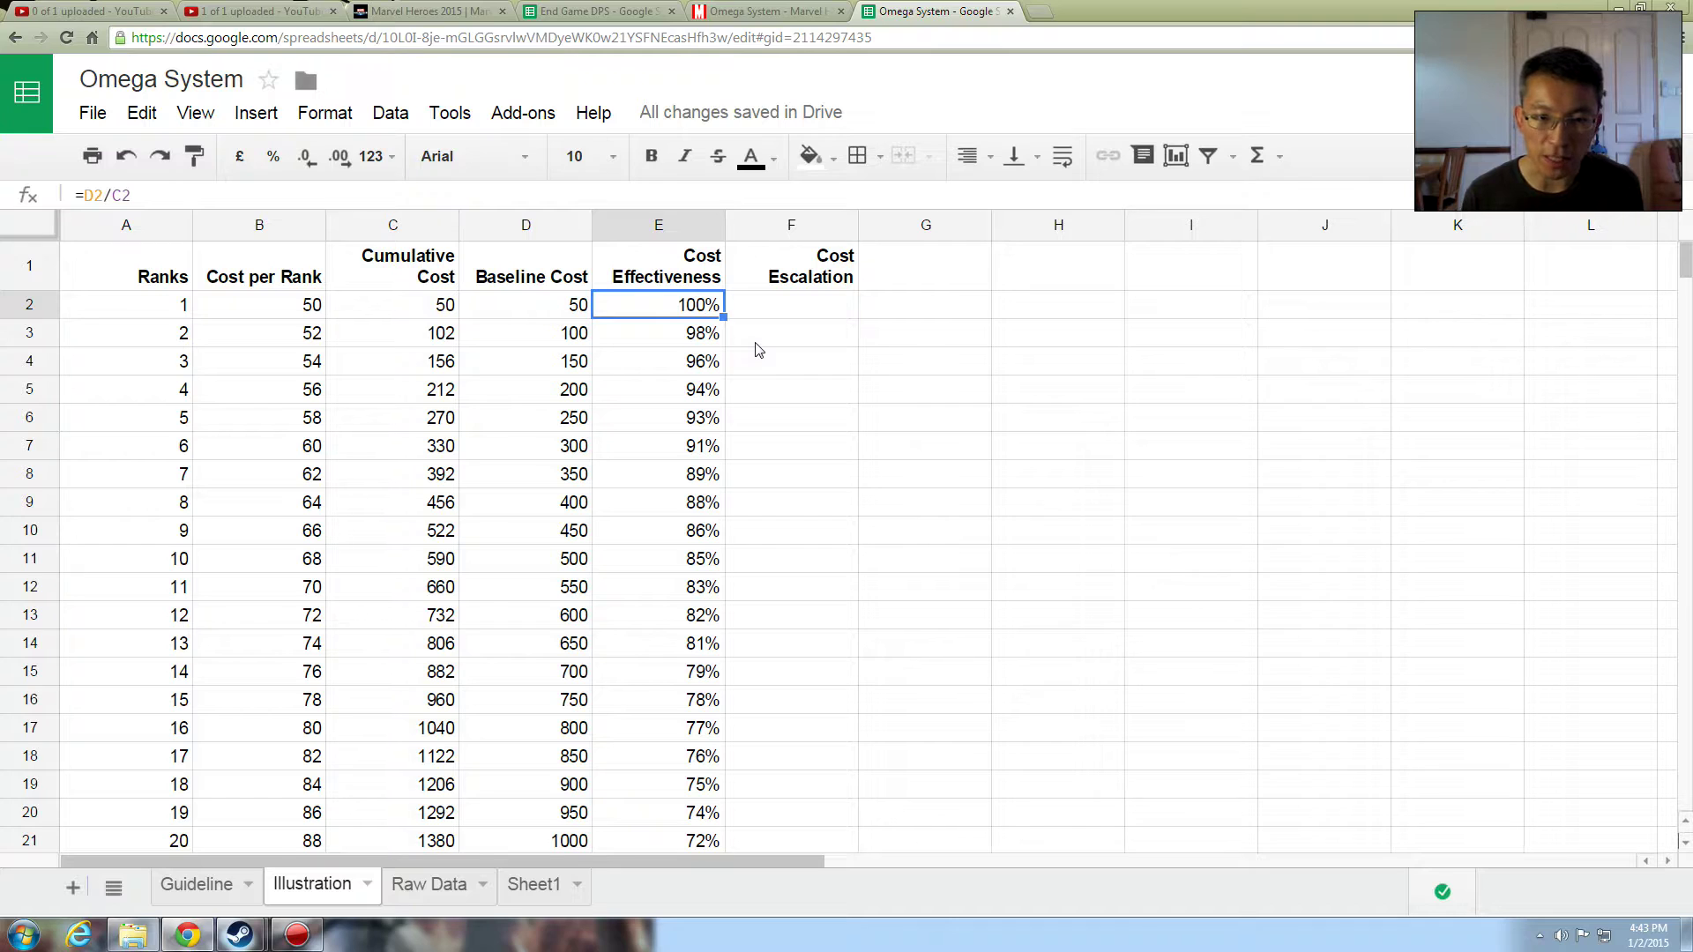
pyautogui.click(691, 453)
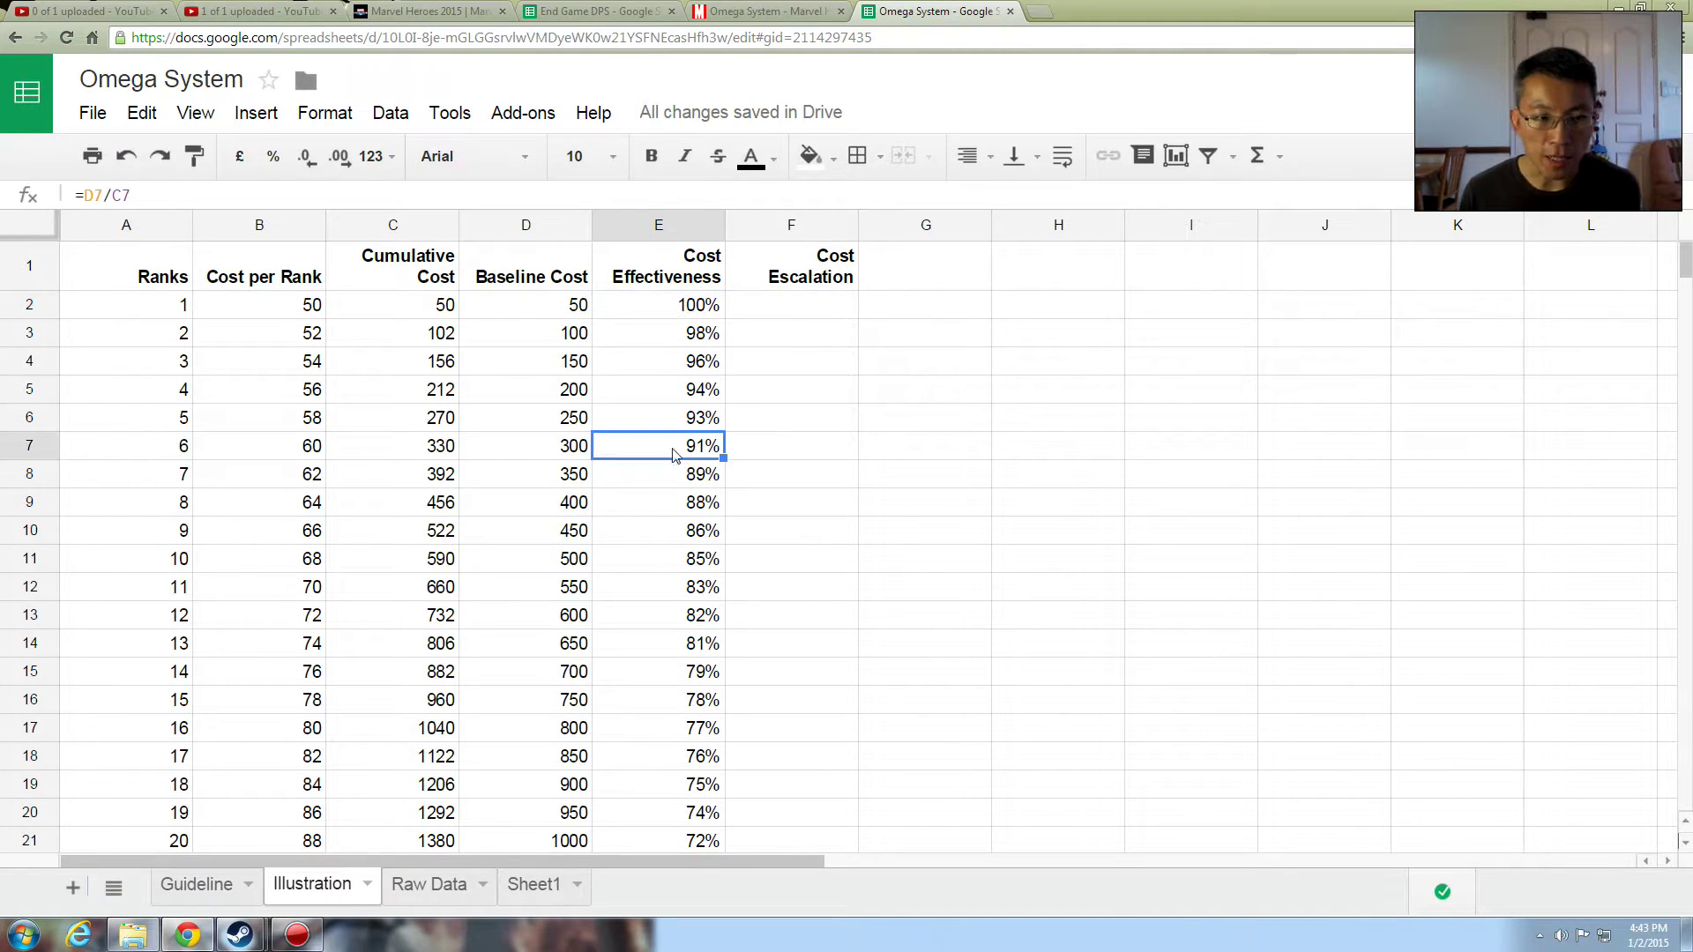
pyautogui.keyDown('shift'); pyautogui.click(151, 445); pyautogui.keyUp('shift')
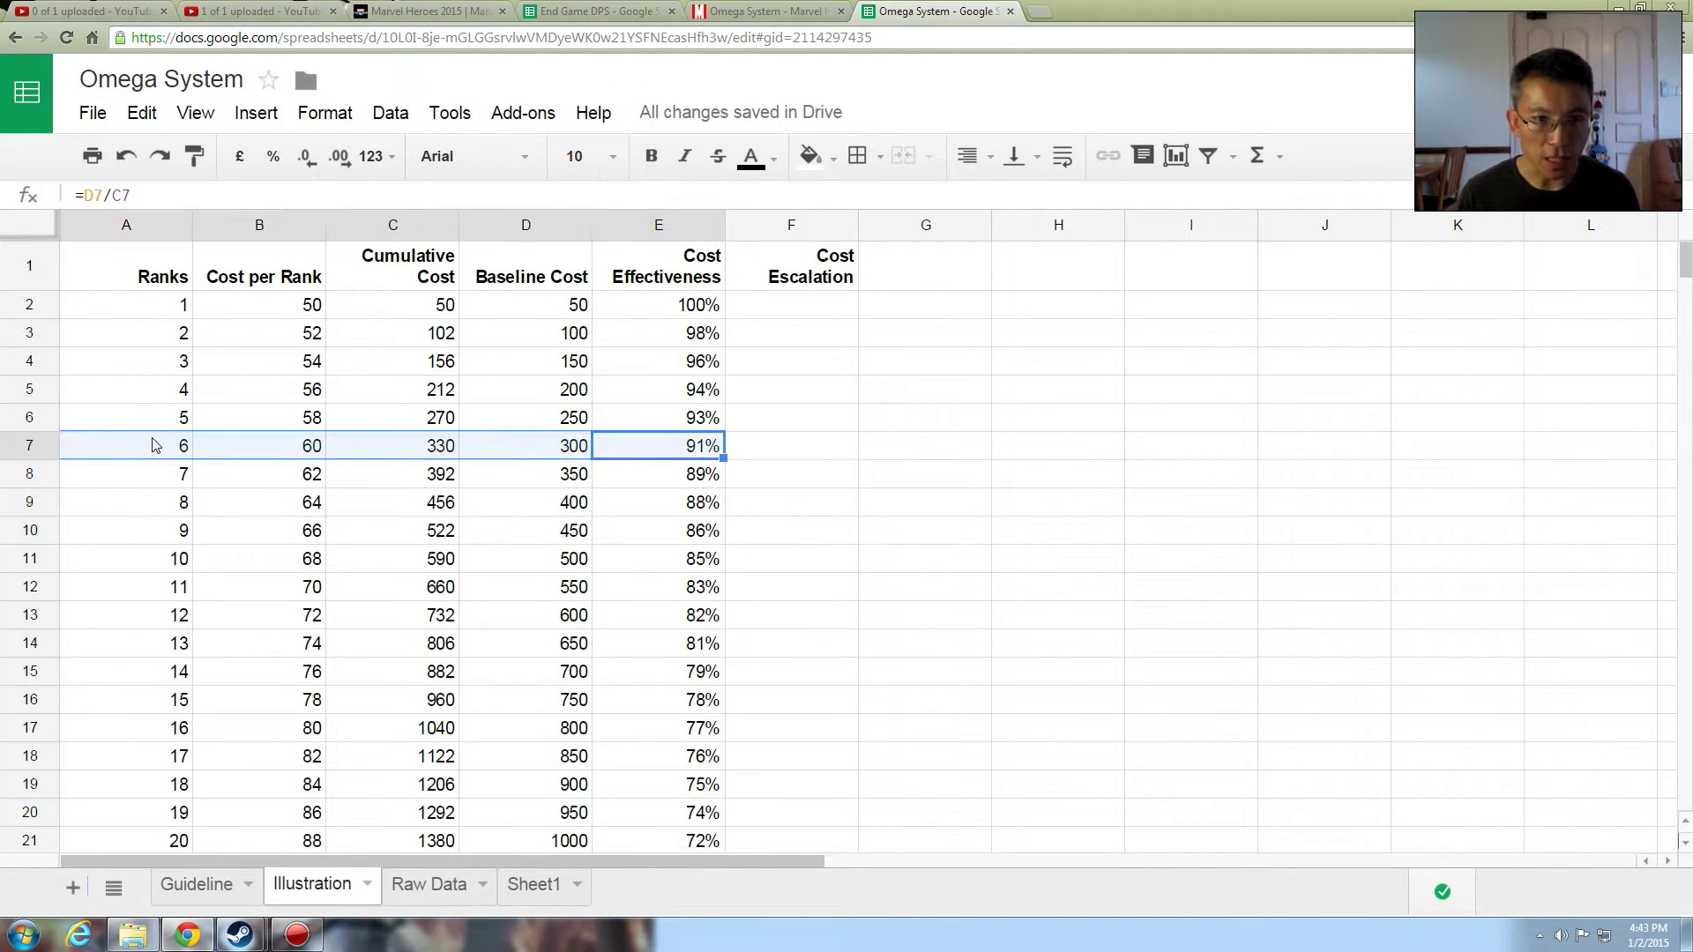
pyautogui.click(830, 156)
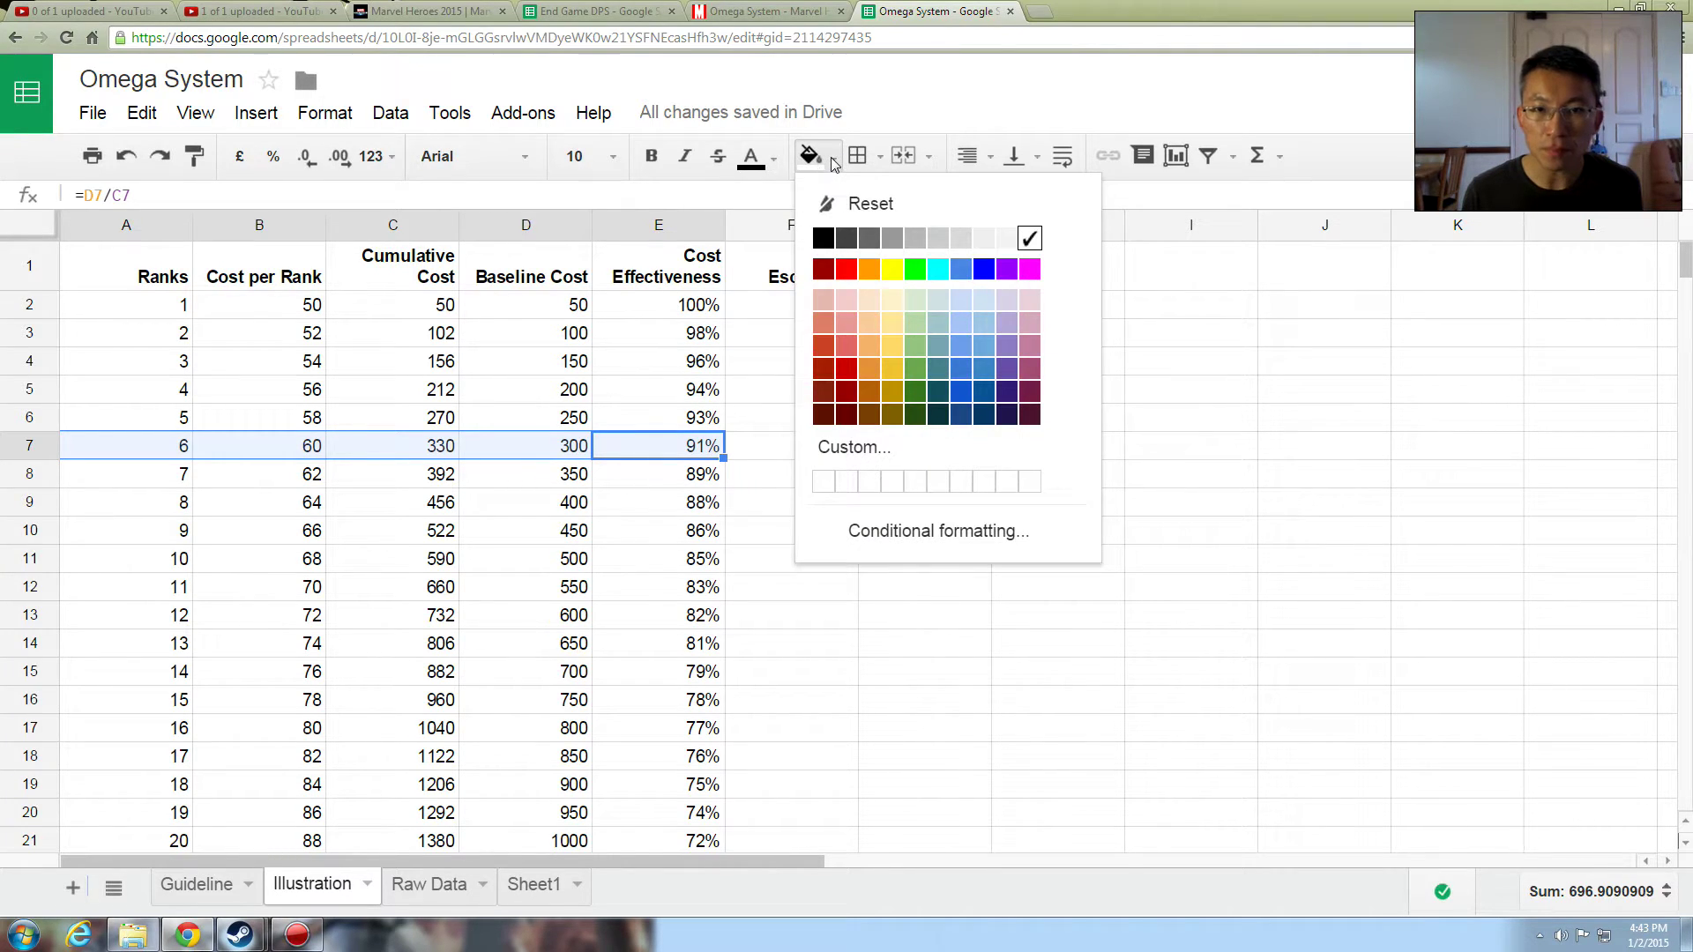
pyautogui.click(891, 268)
pyautogui.click(783, 532)
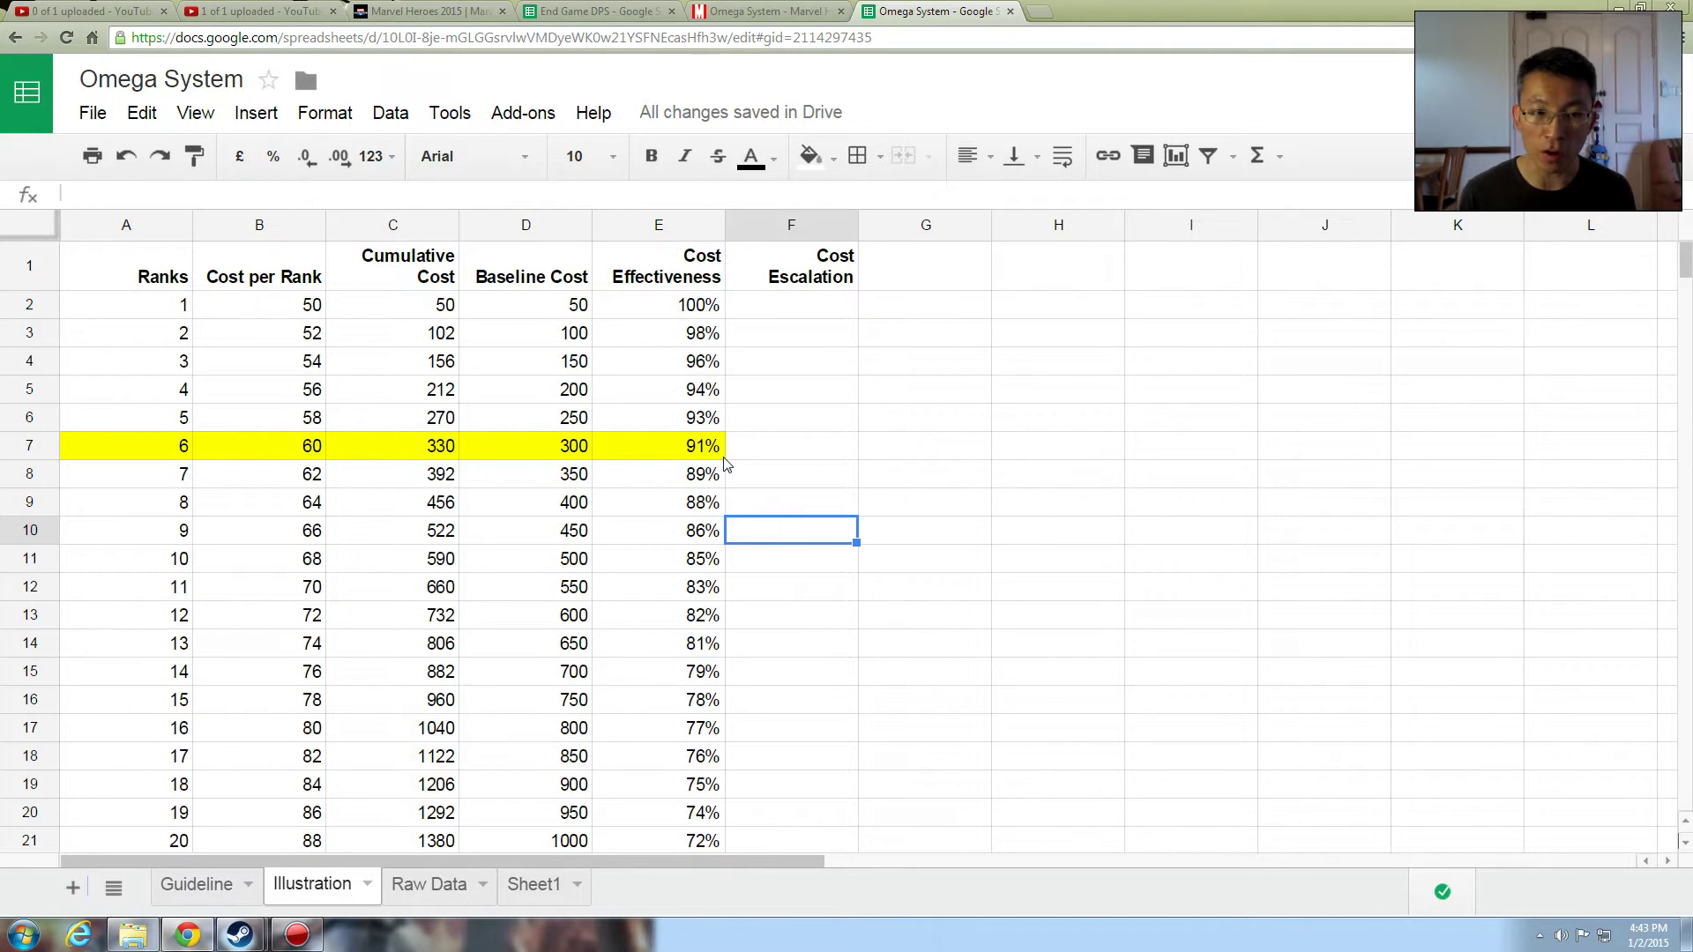
pyautogui.click(183, 451)
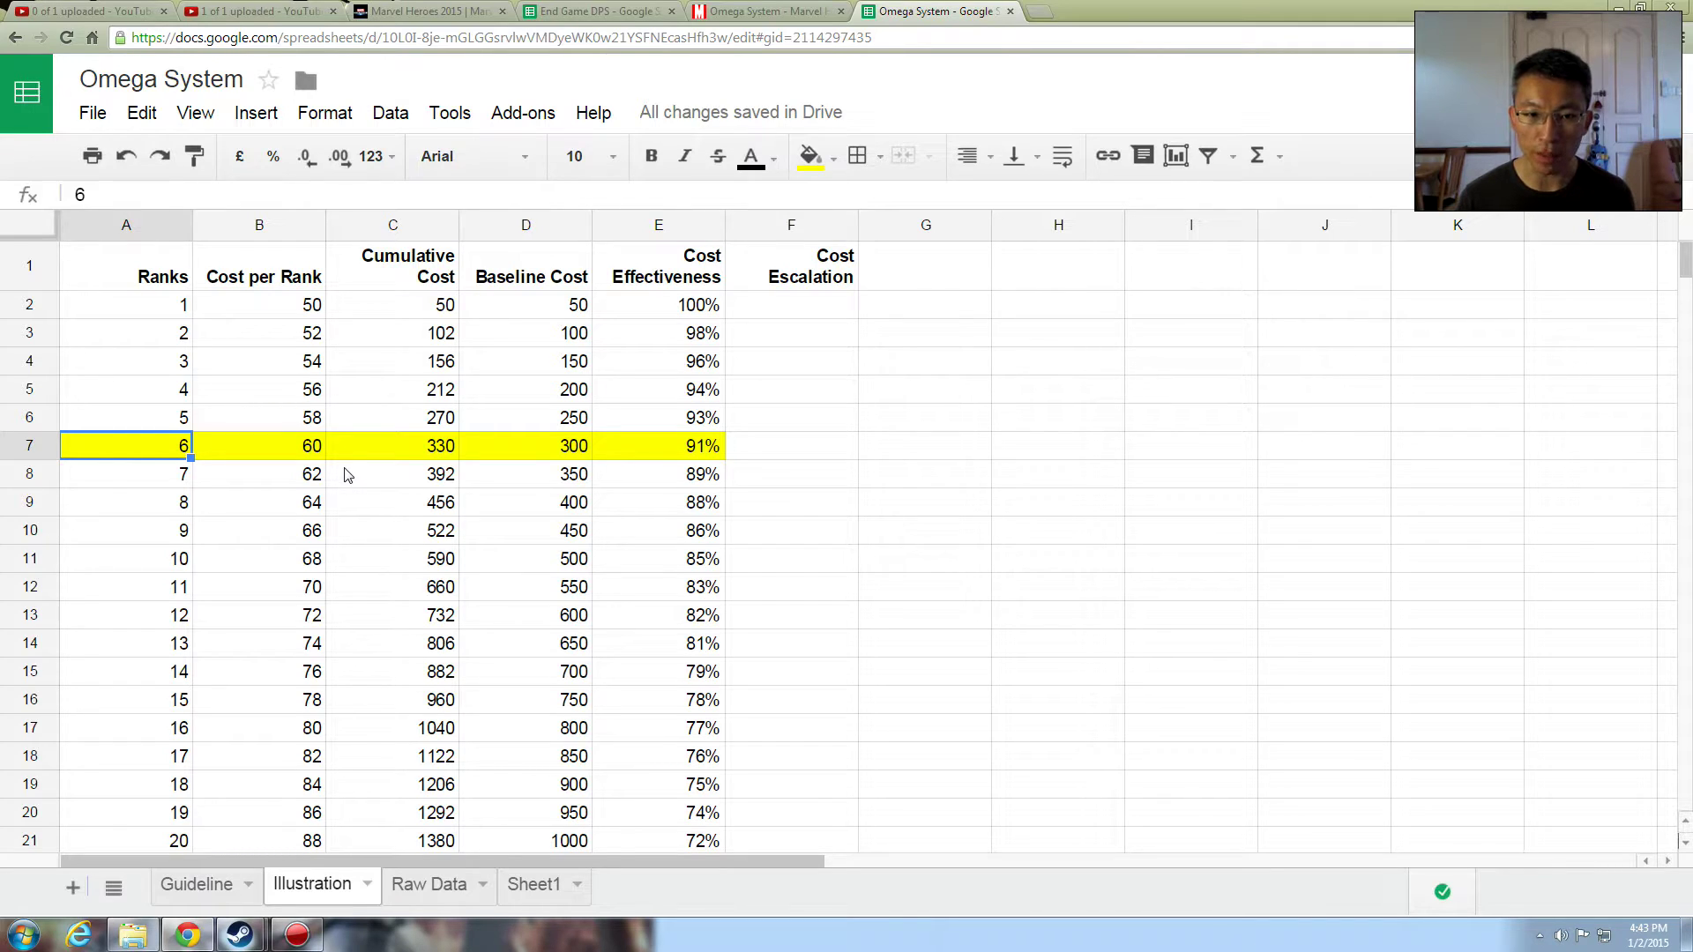
# Step: Fill the rank 13 row A14:E14 (81%) orange, then check the C14 and E21 formulas
pyautogui.click(688, 653)
pyautogui.keyDown('shift'); pyautogui.click(176, 652); pyautogui.keyUp('shift')
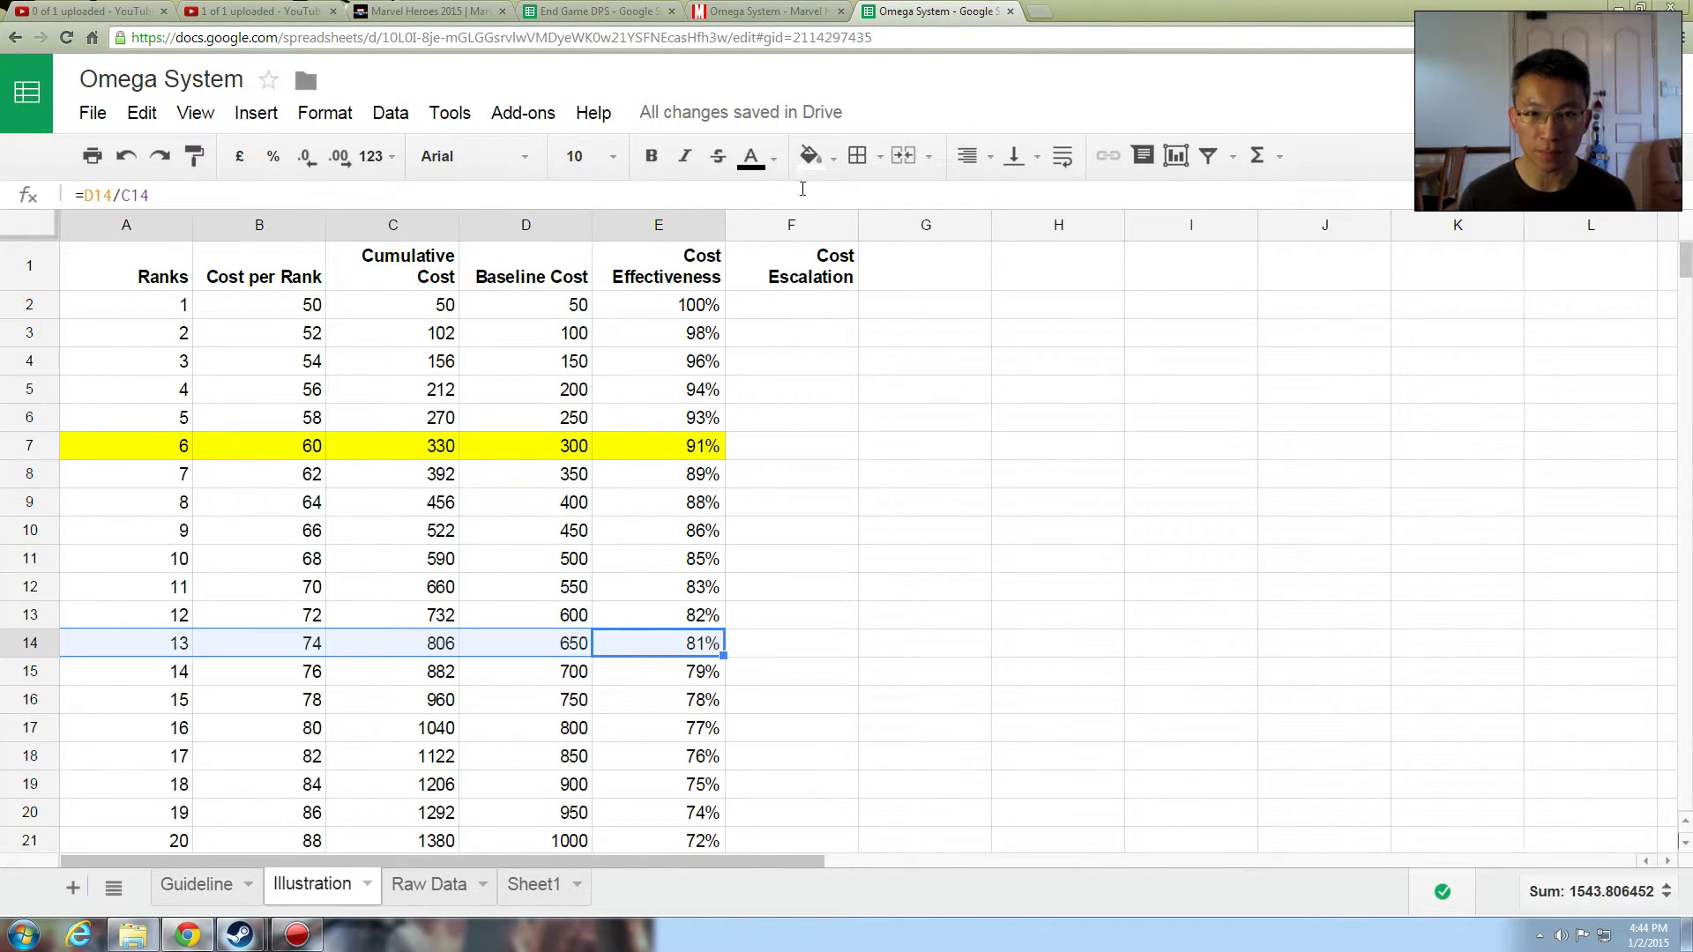
pyautogui.click(809, 156)
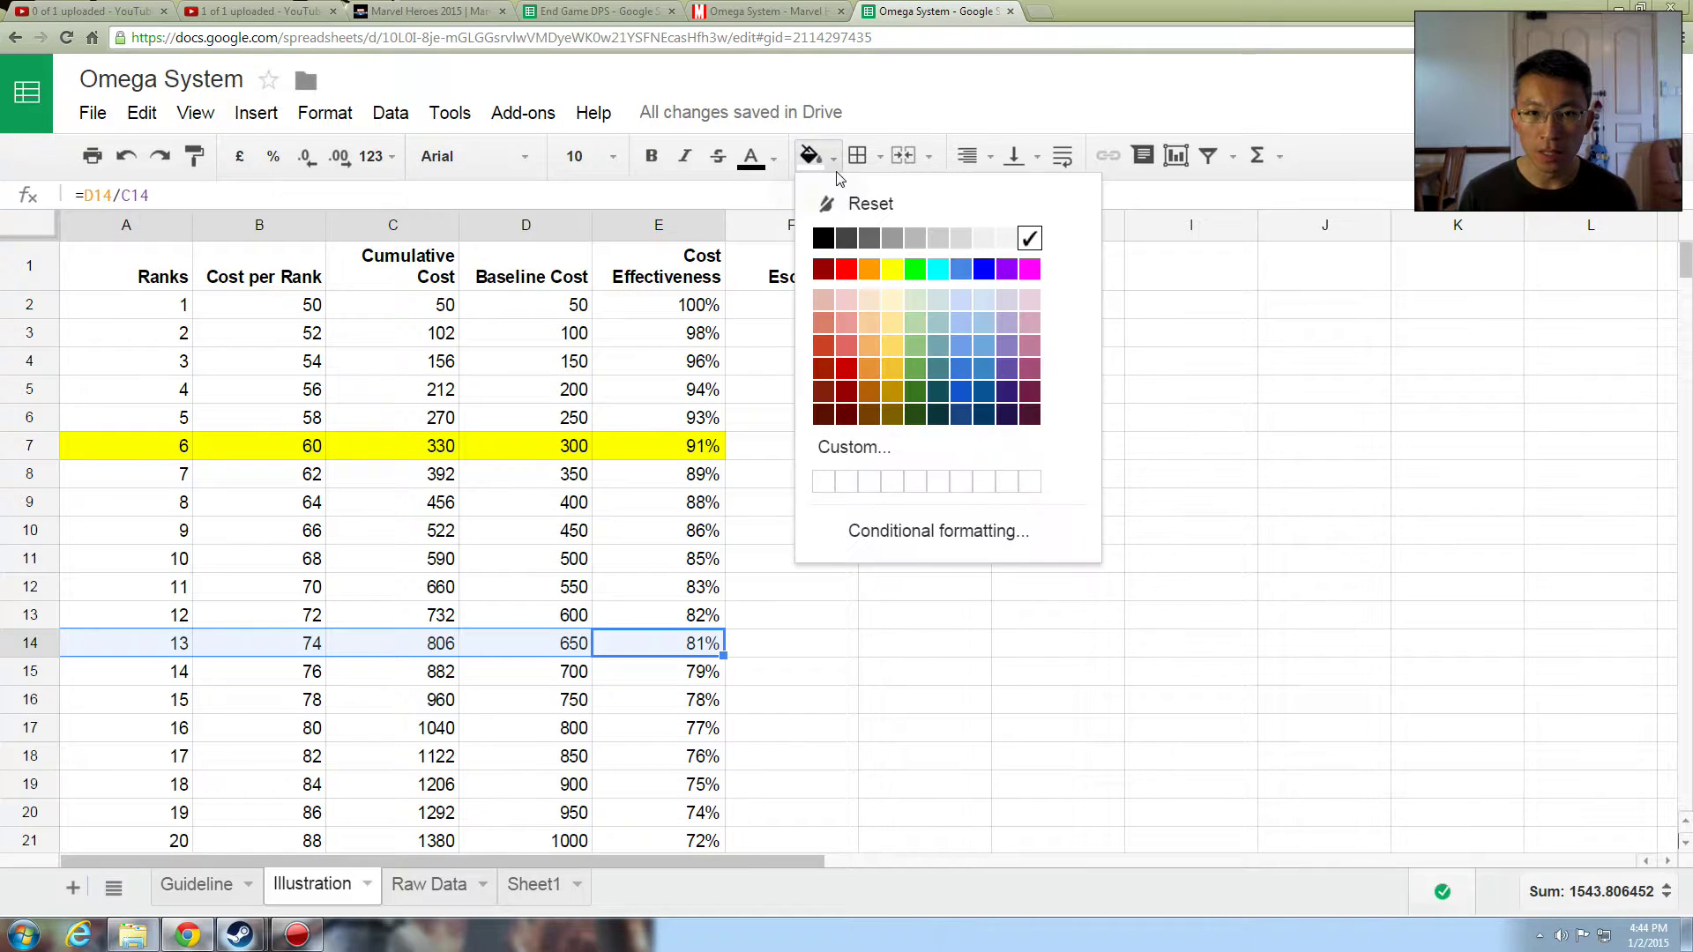
pyautogui.click(869, 269)
pyautogui.click(798, 615)
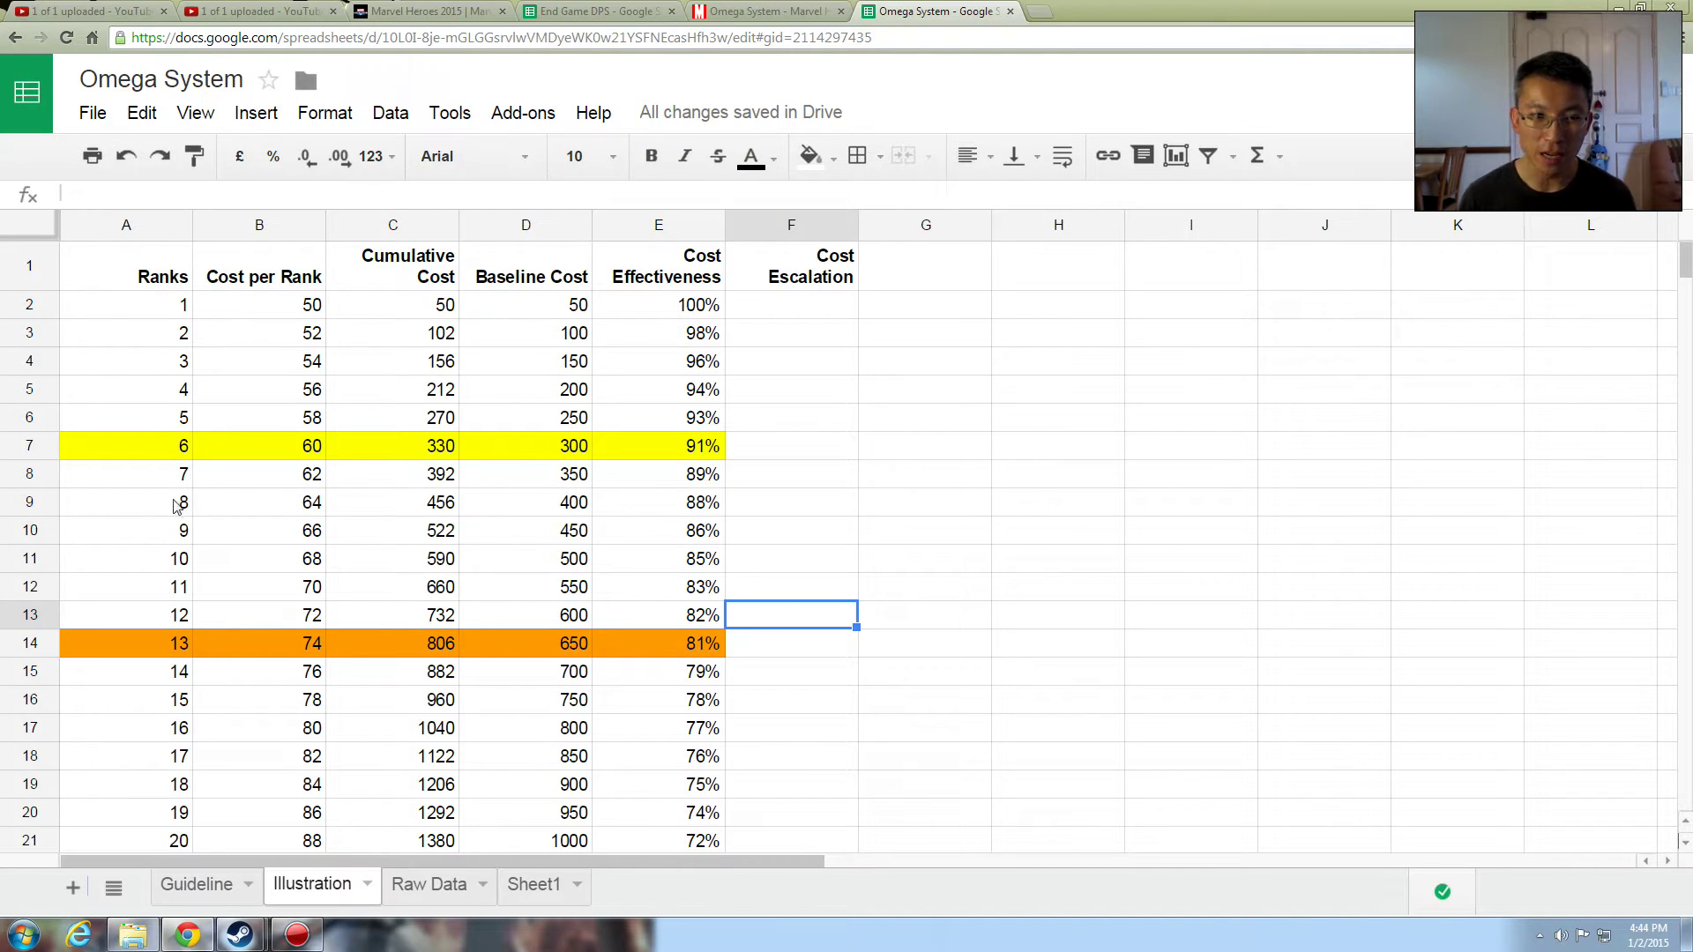
pyautogui.click(429, 650)
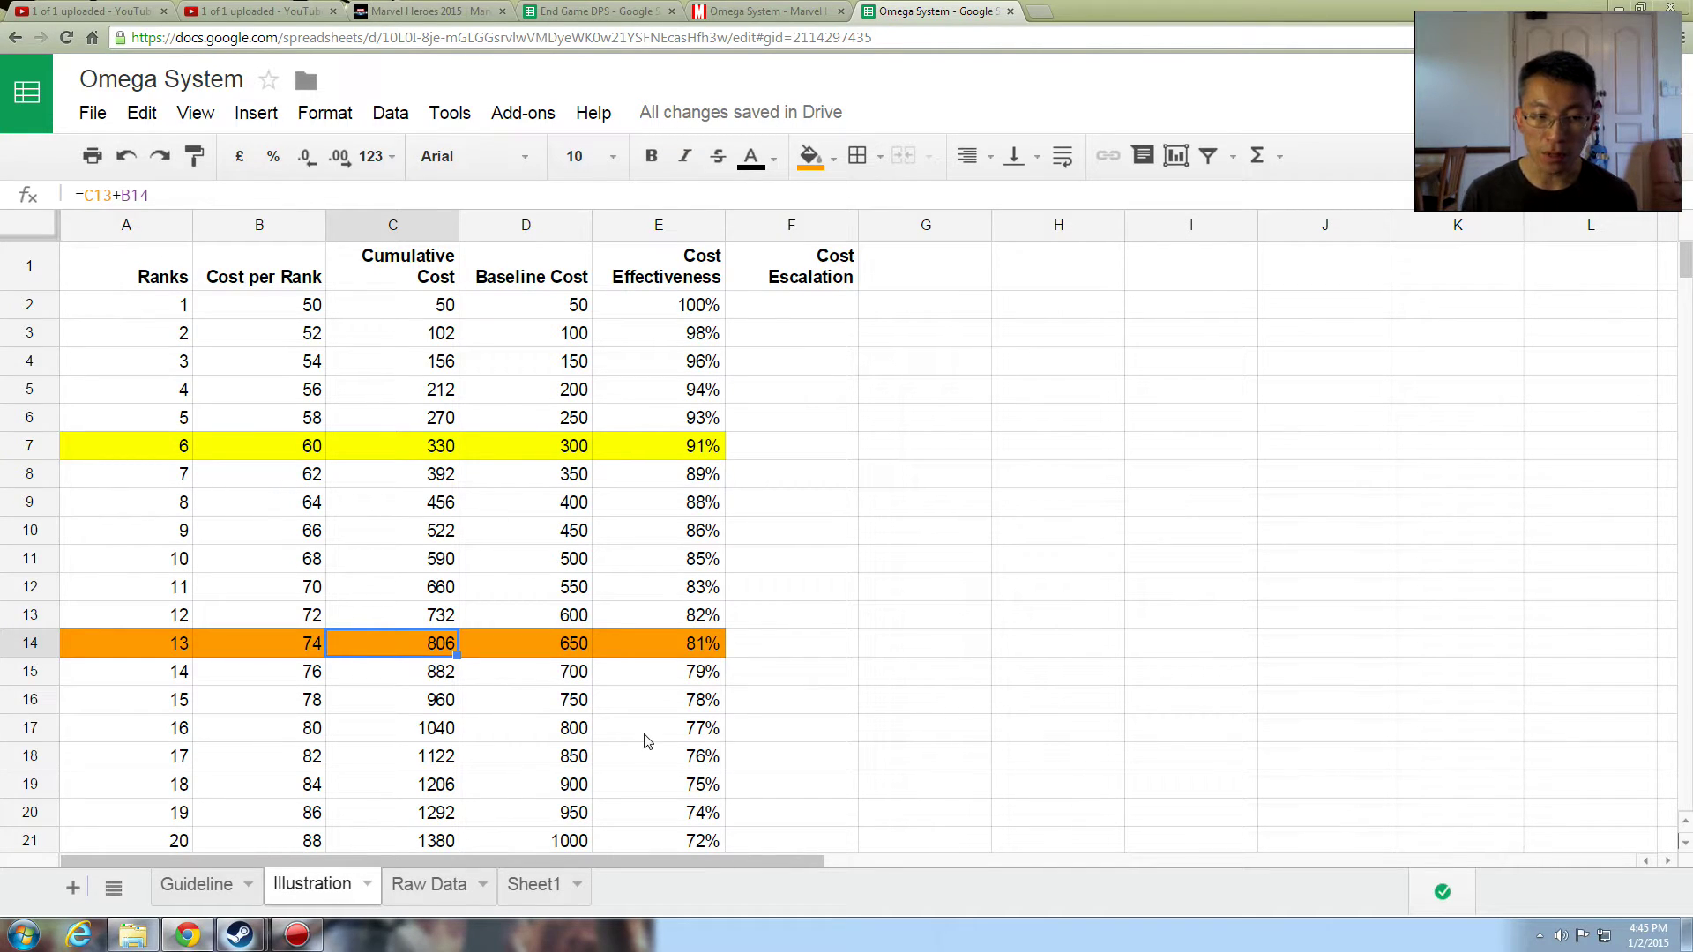
pyautogui.click(685, 842)
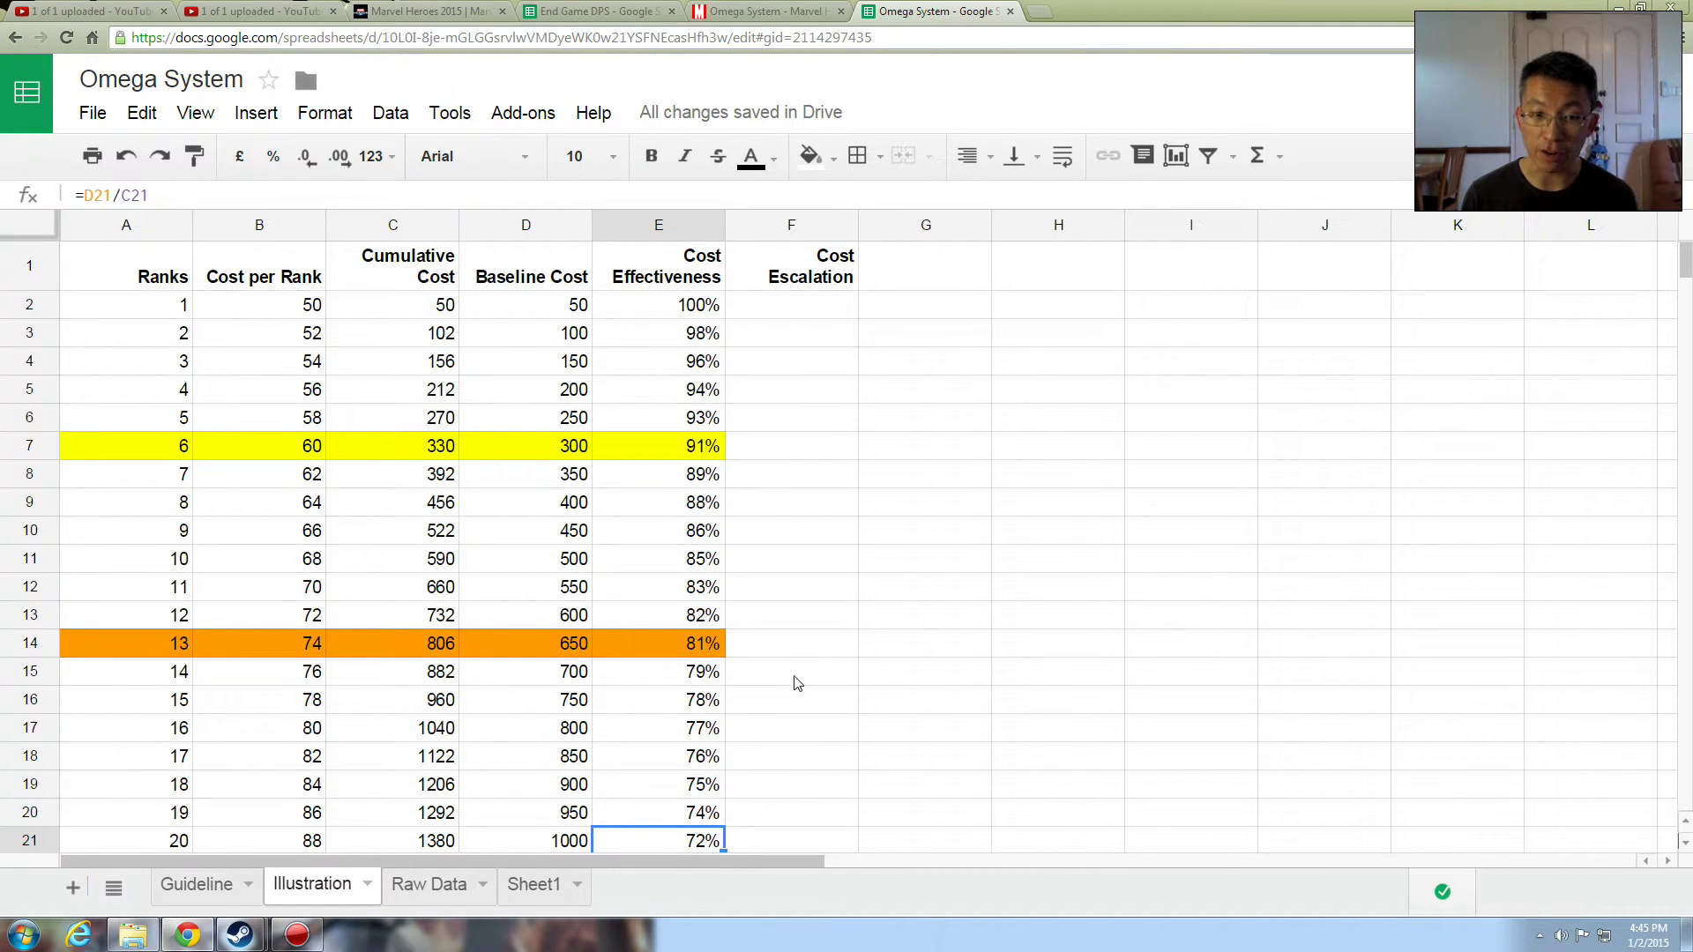
# Step: Fill rows 7 through 15 white to remove the yellow and orange highlights
pyautogui.moveTo(793, 674); pyautogui.dragTo(141, 447)
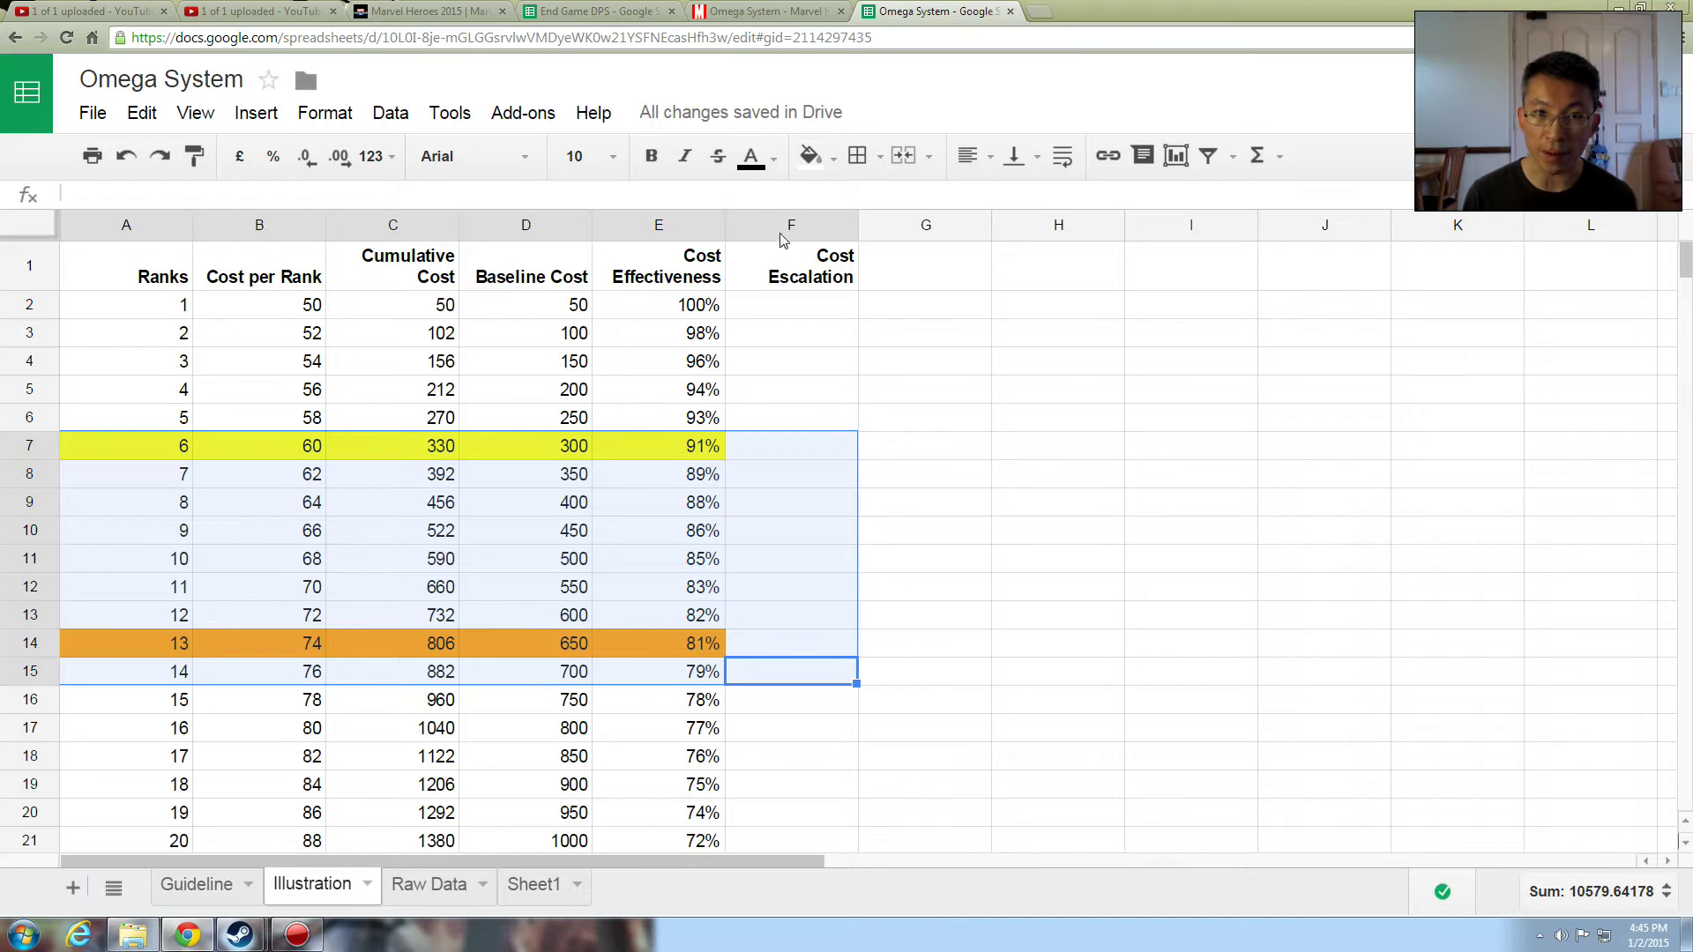
pyautogui.click(809, 156)
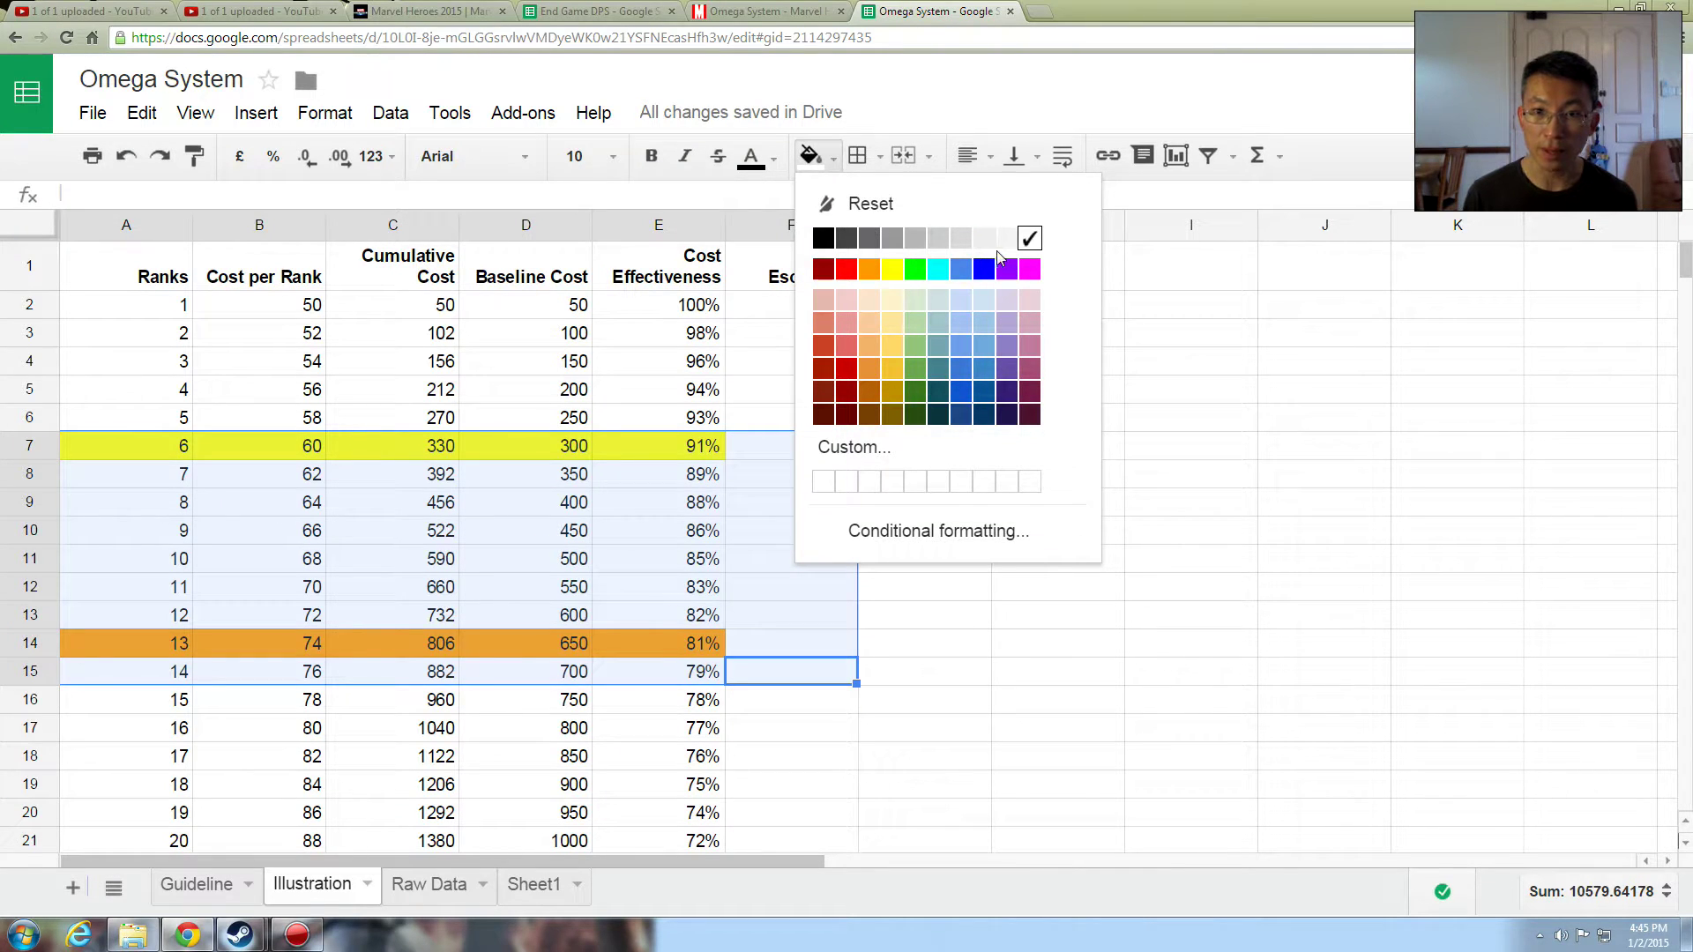
pyautogui.click(1029, 242)
pyautogui.click(1033, 264)
pyautogui.click(885, 408)
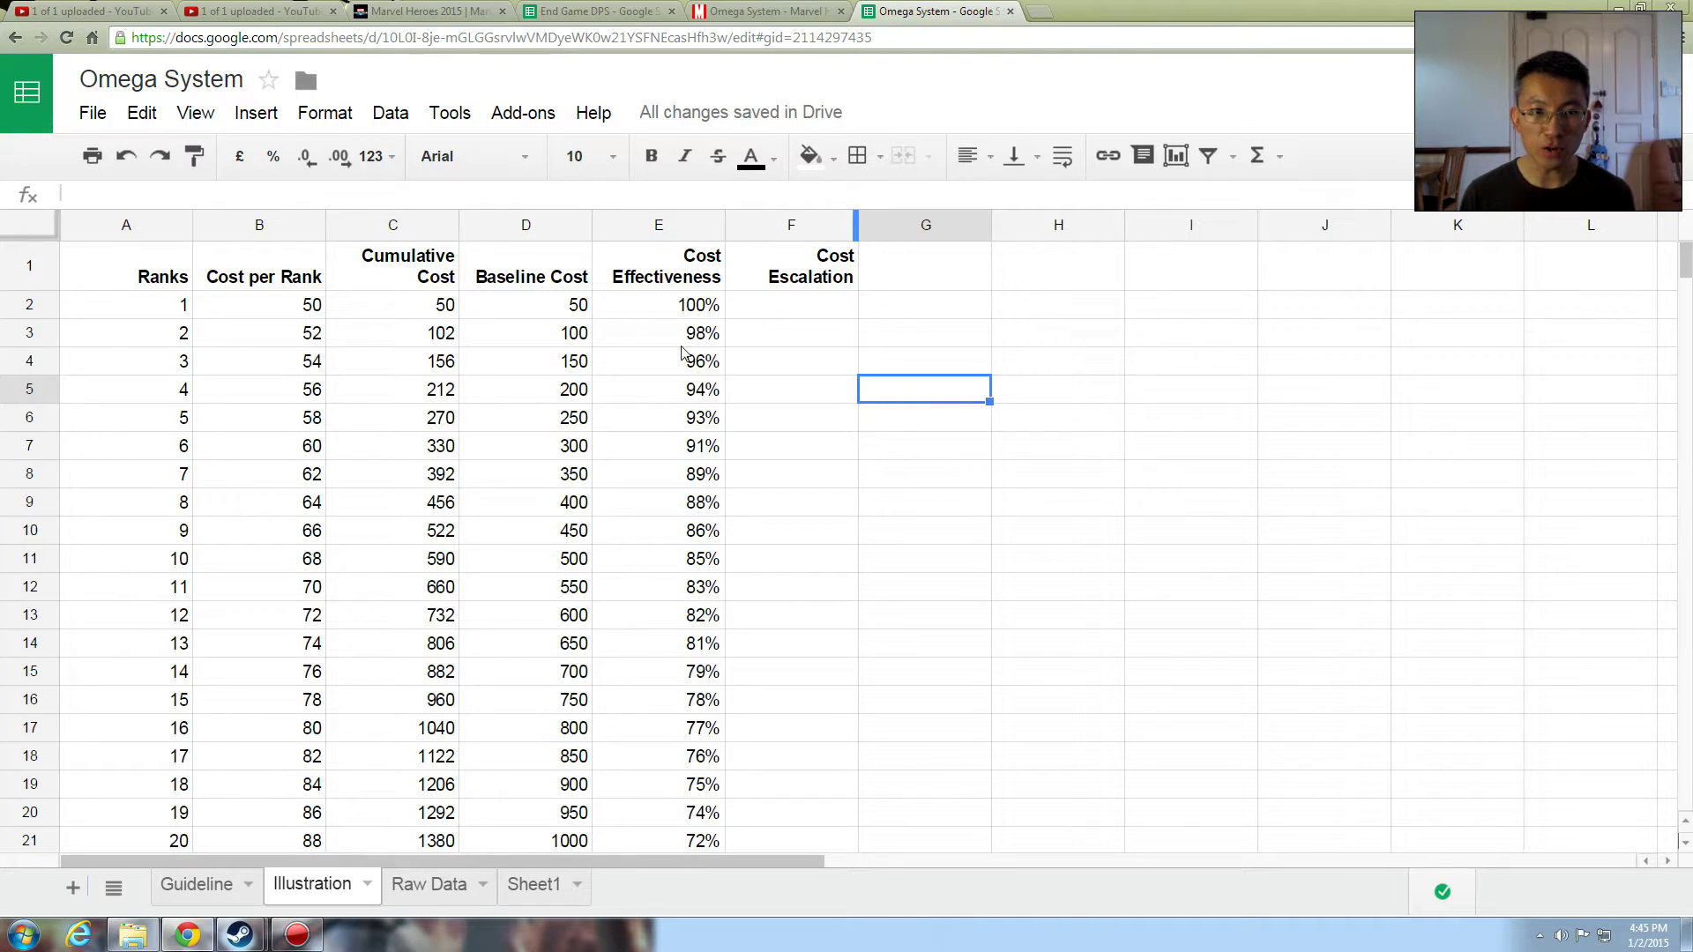
# Step: Delete the Cost per Rank values in B2:B21
pyautogui.click(306, 313)
pyautogui.scroll(-1, 334, 404)
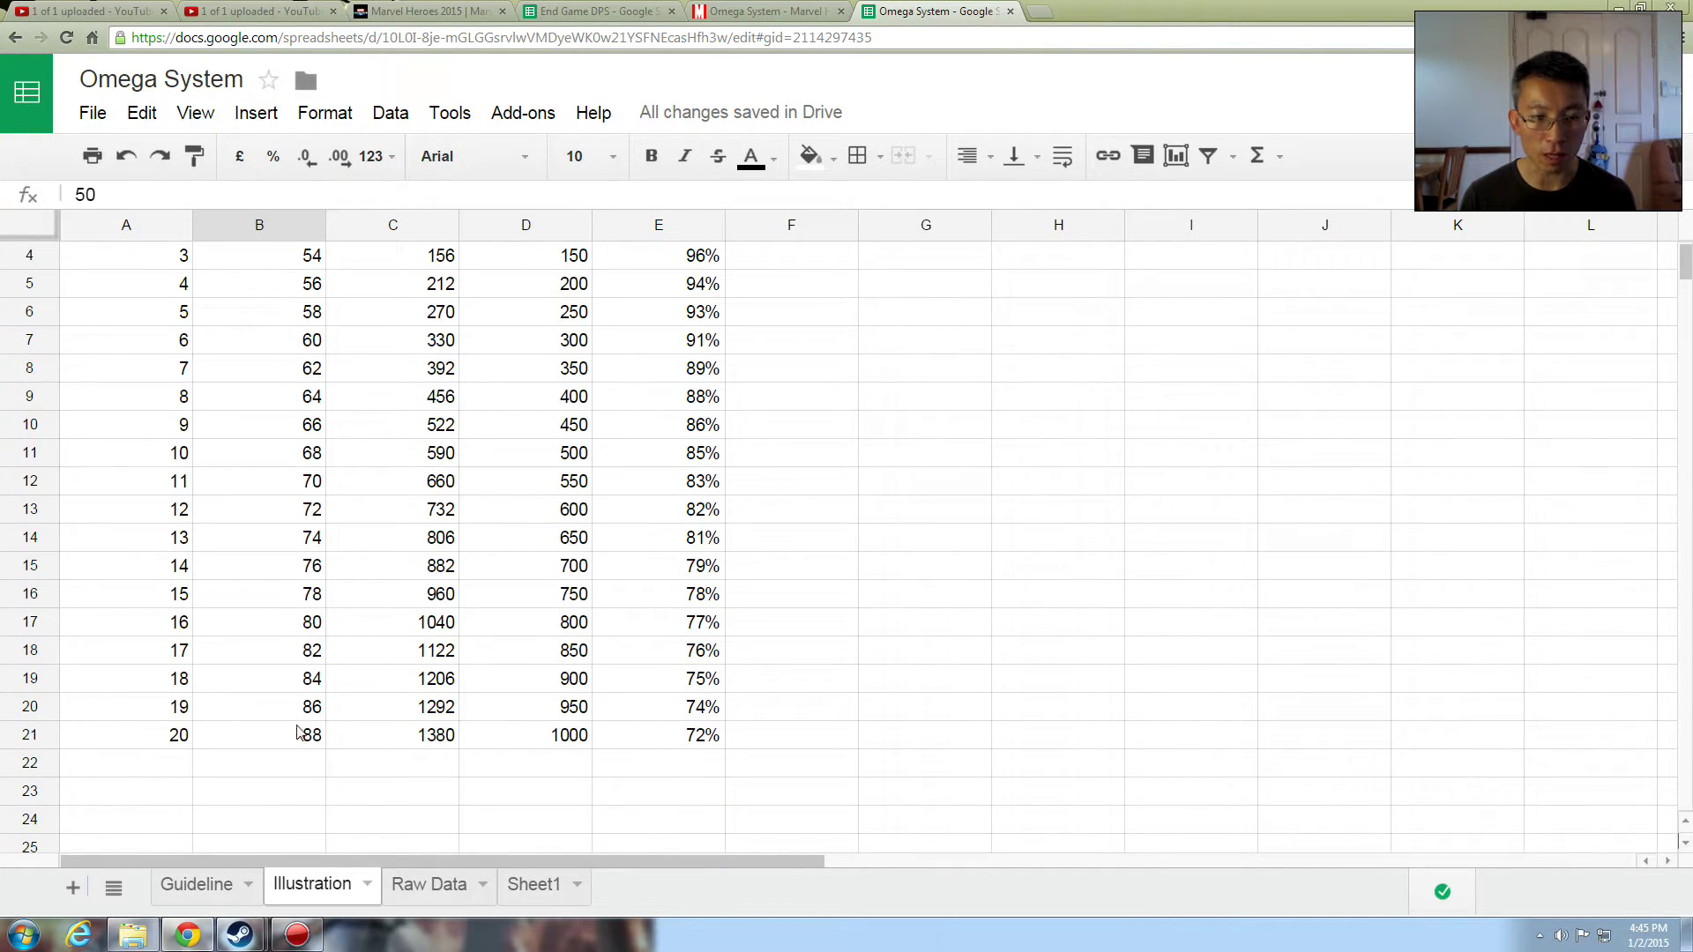
pyautogui.keyDown('shift'); pyautogui.click(299, 728); pyautogui.keyUp('shift')
pyautogui.press('Delete')
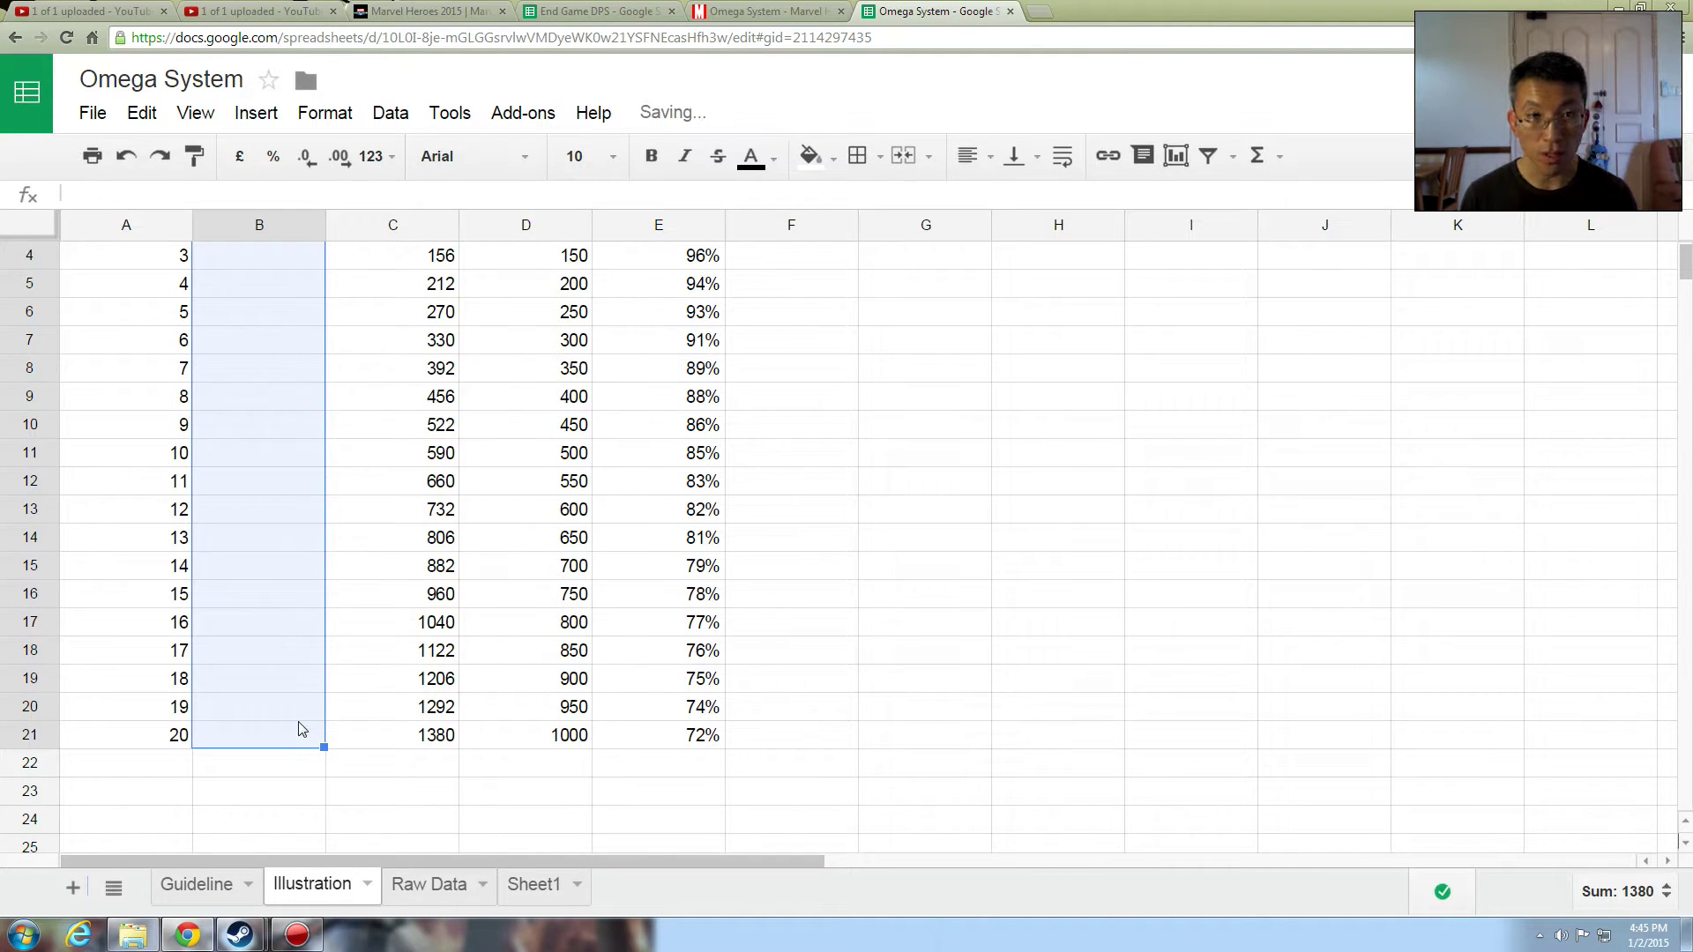
pyautogui.scroll(1, 325, 687)
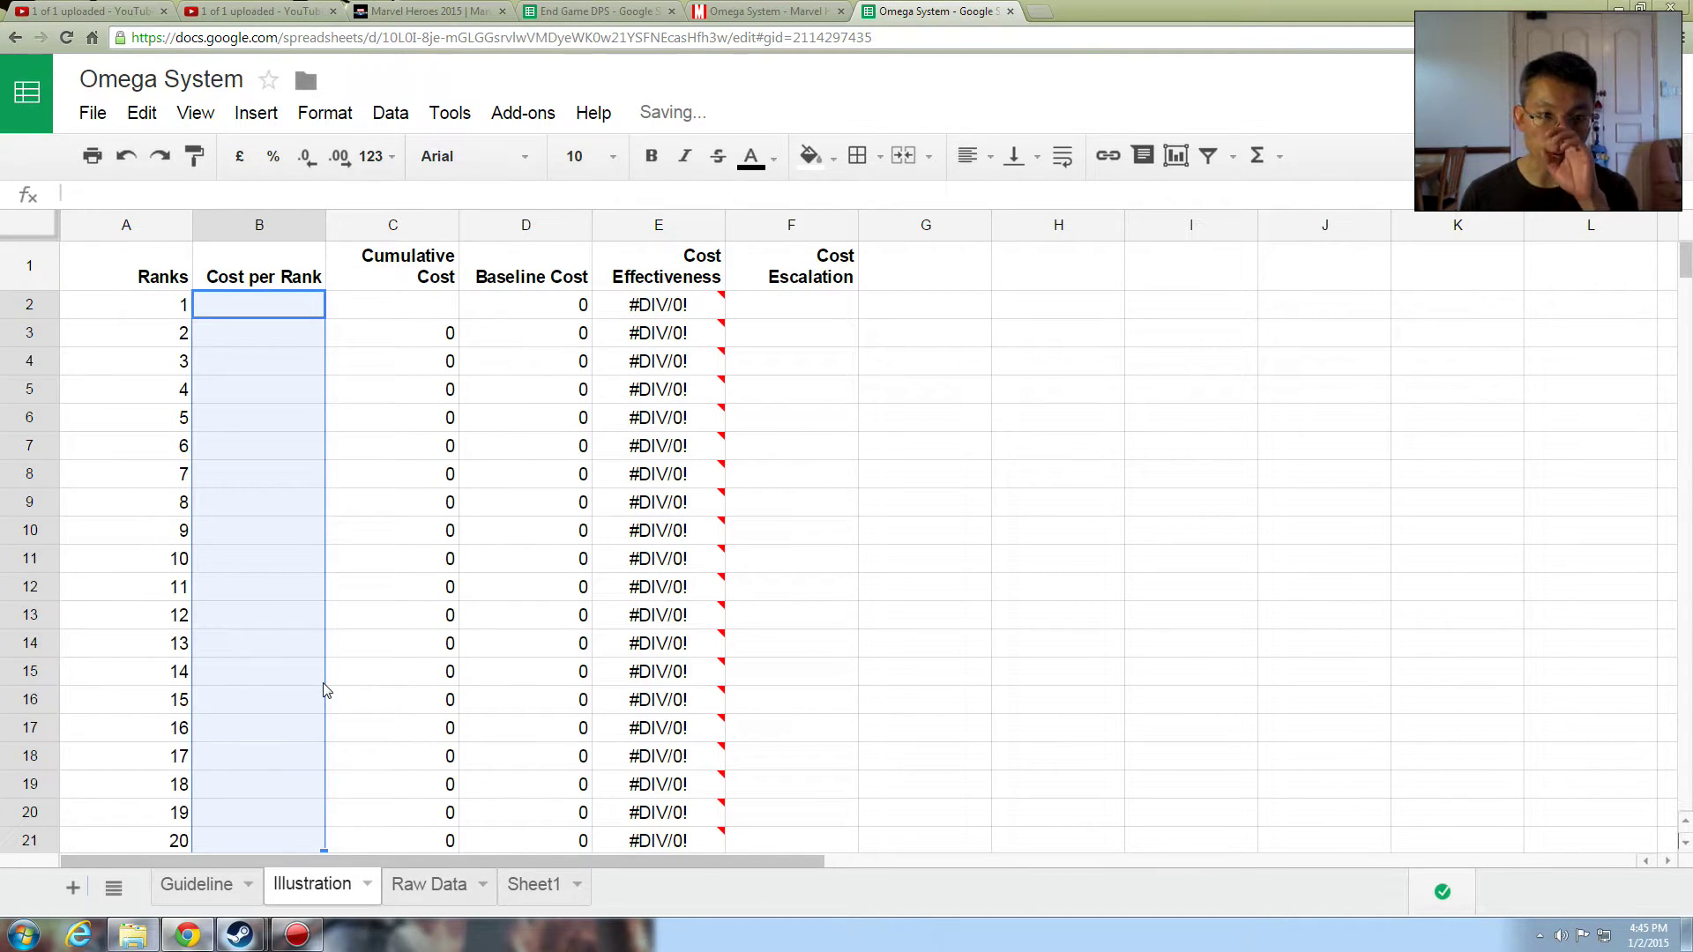
pyautogui.click(794, 13)
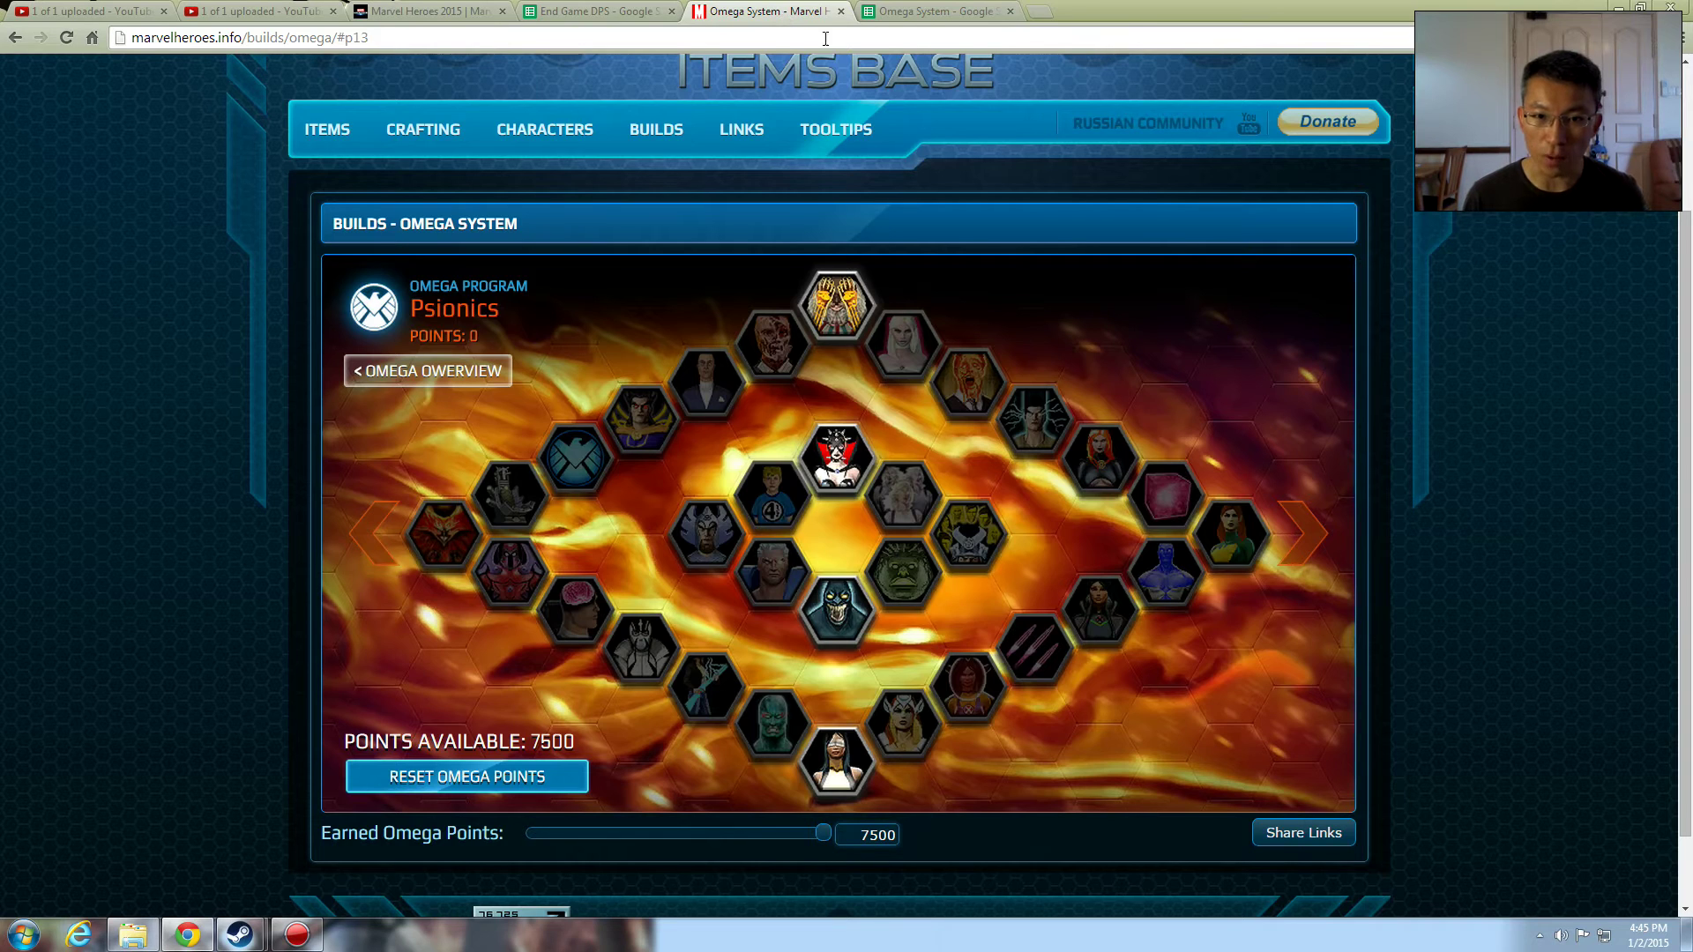
pyautogui.moveTo(839, 454)
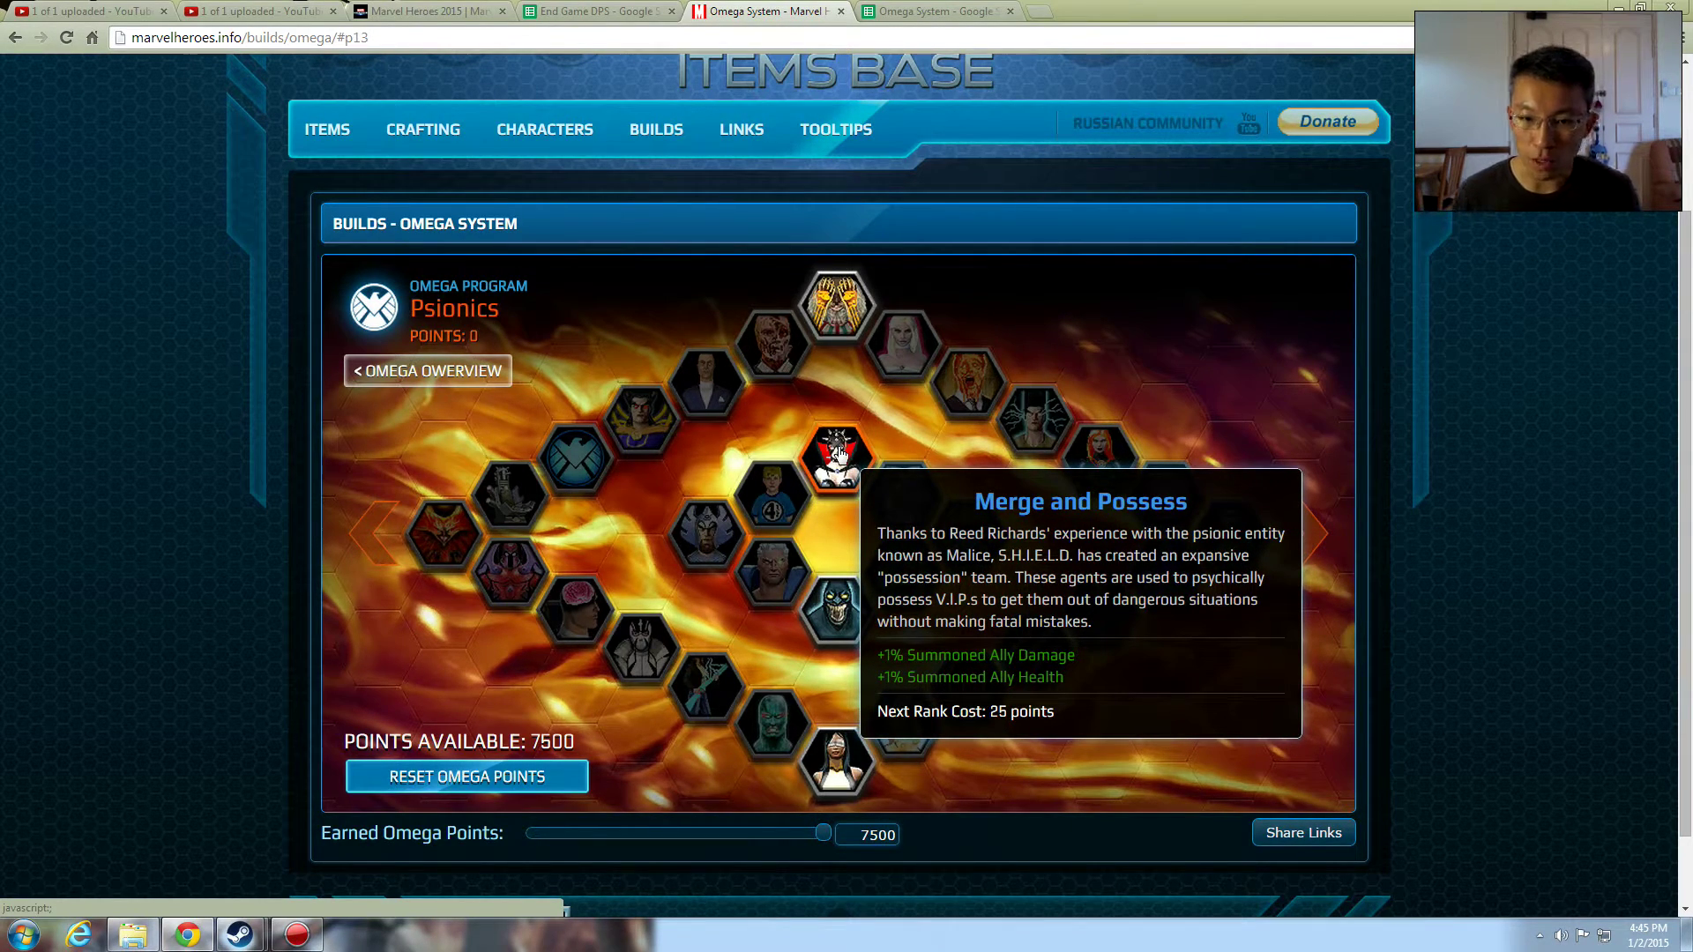
pyautogui.click(839, 454)
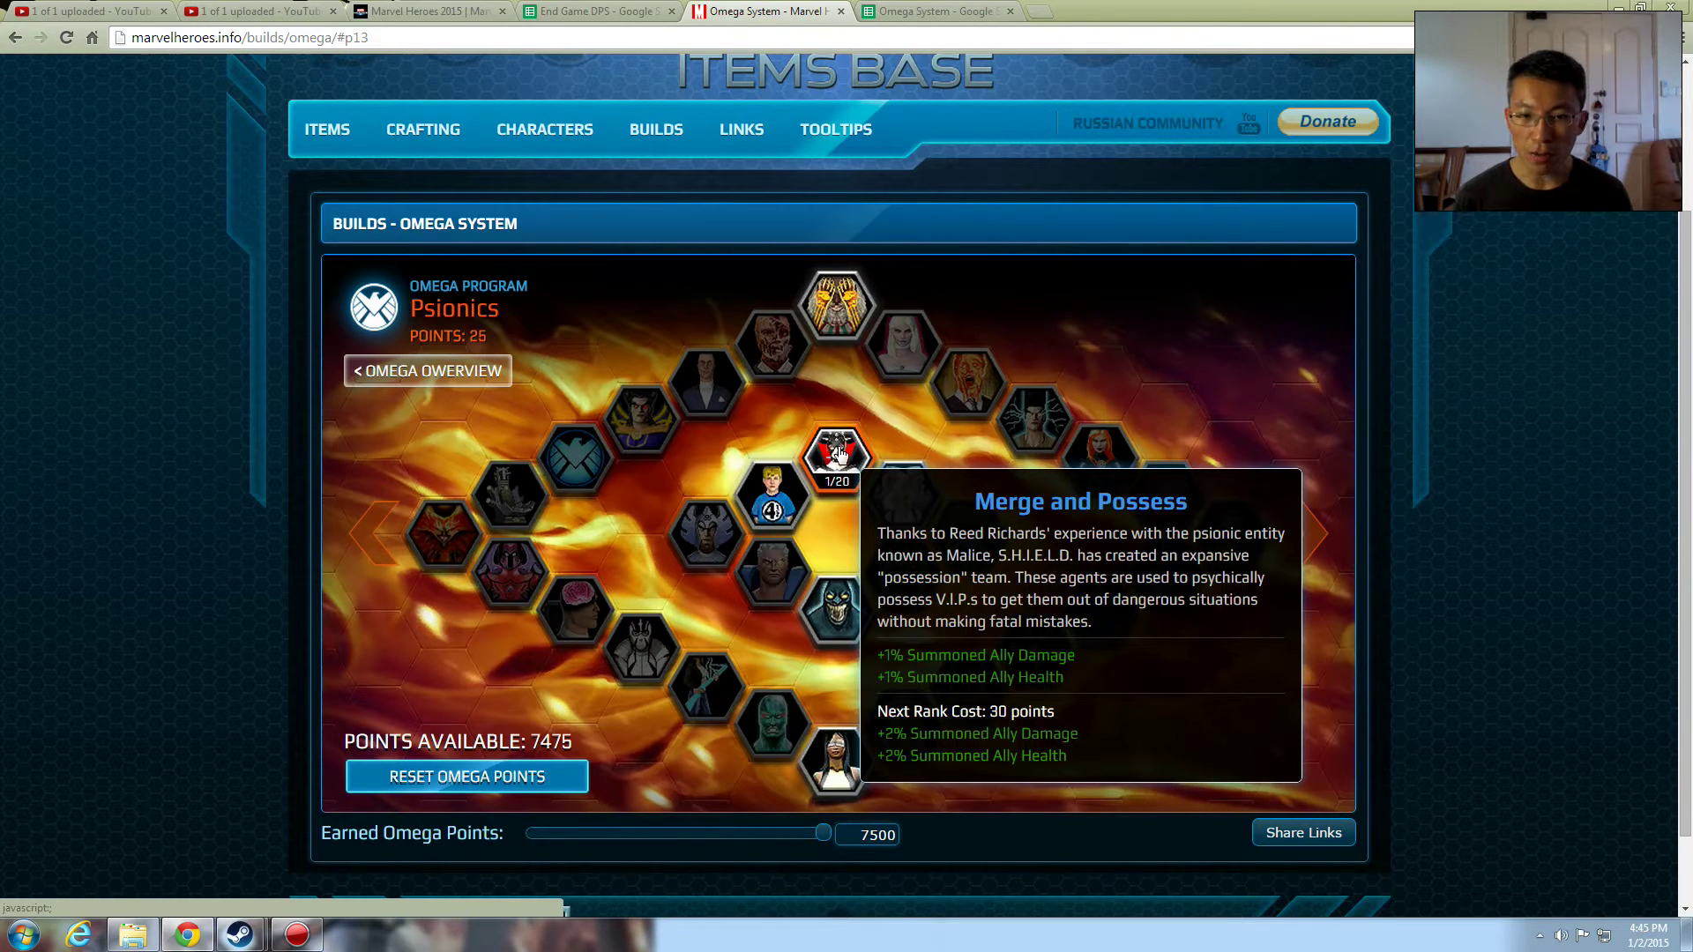
pyautogui.rightClick(839, 454)
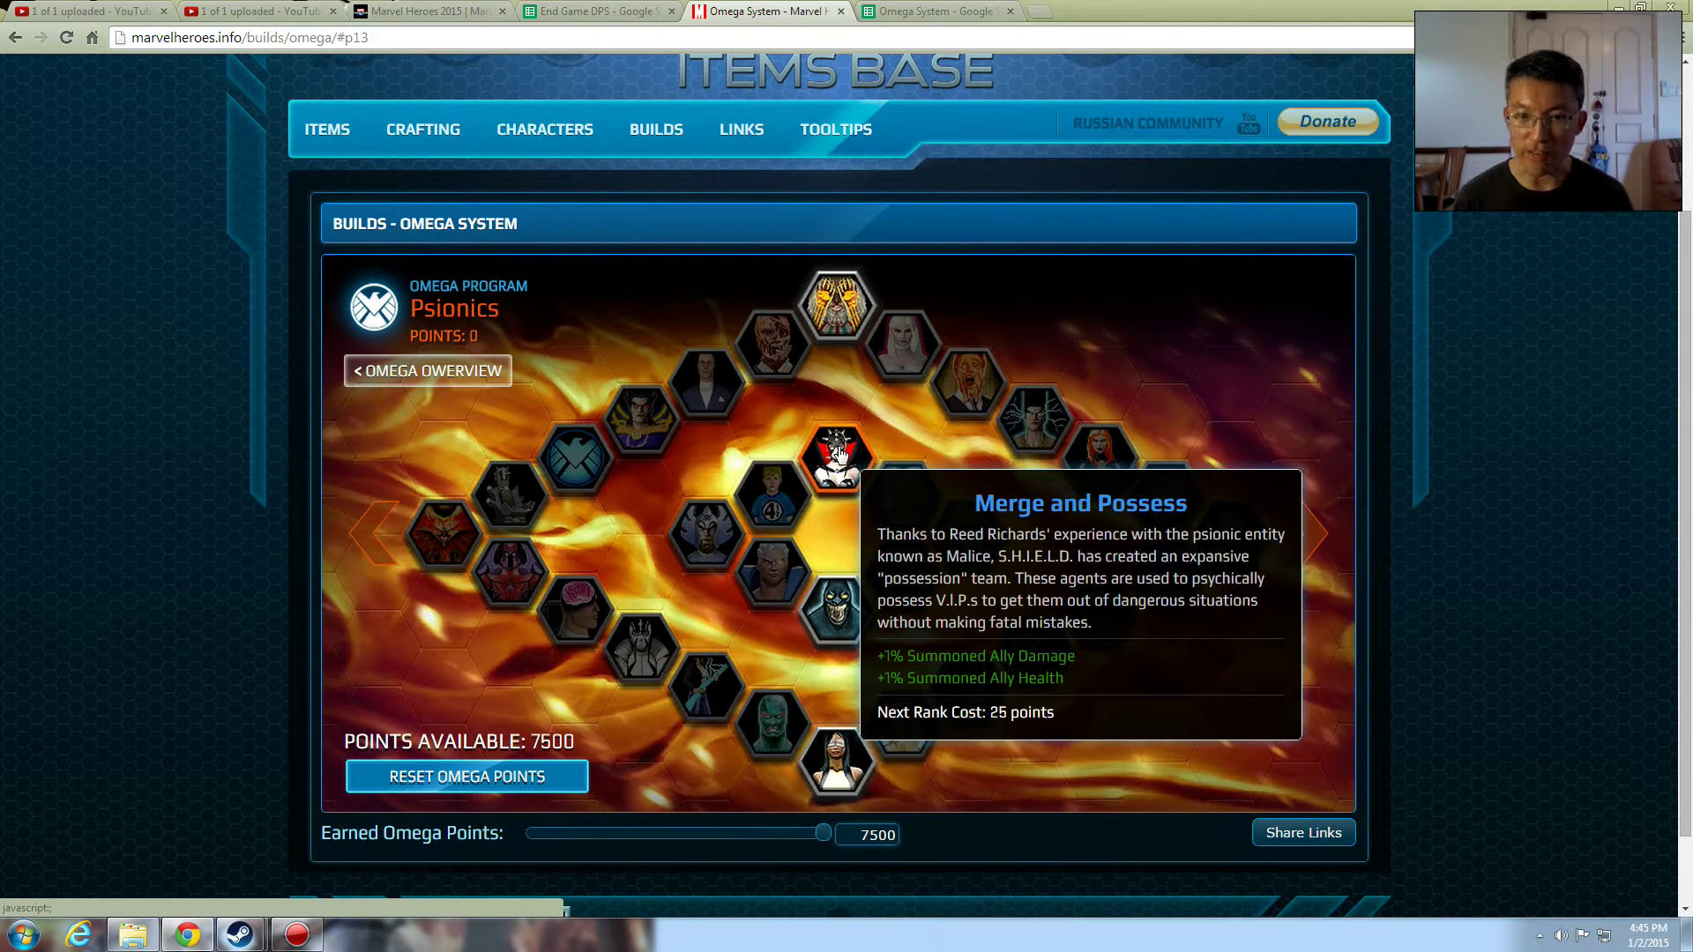
pyautogui.click(839, 454)
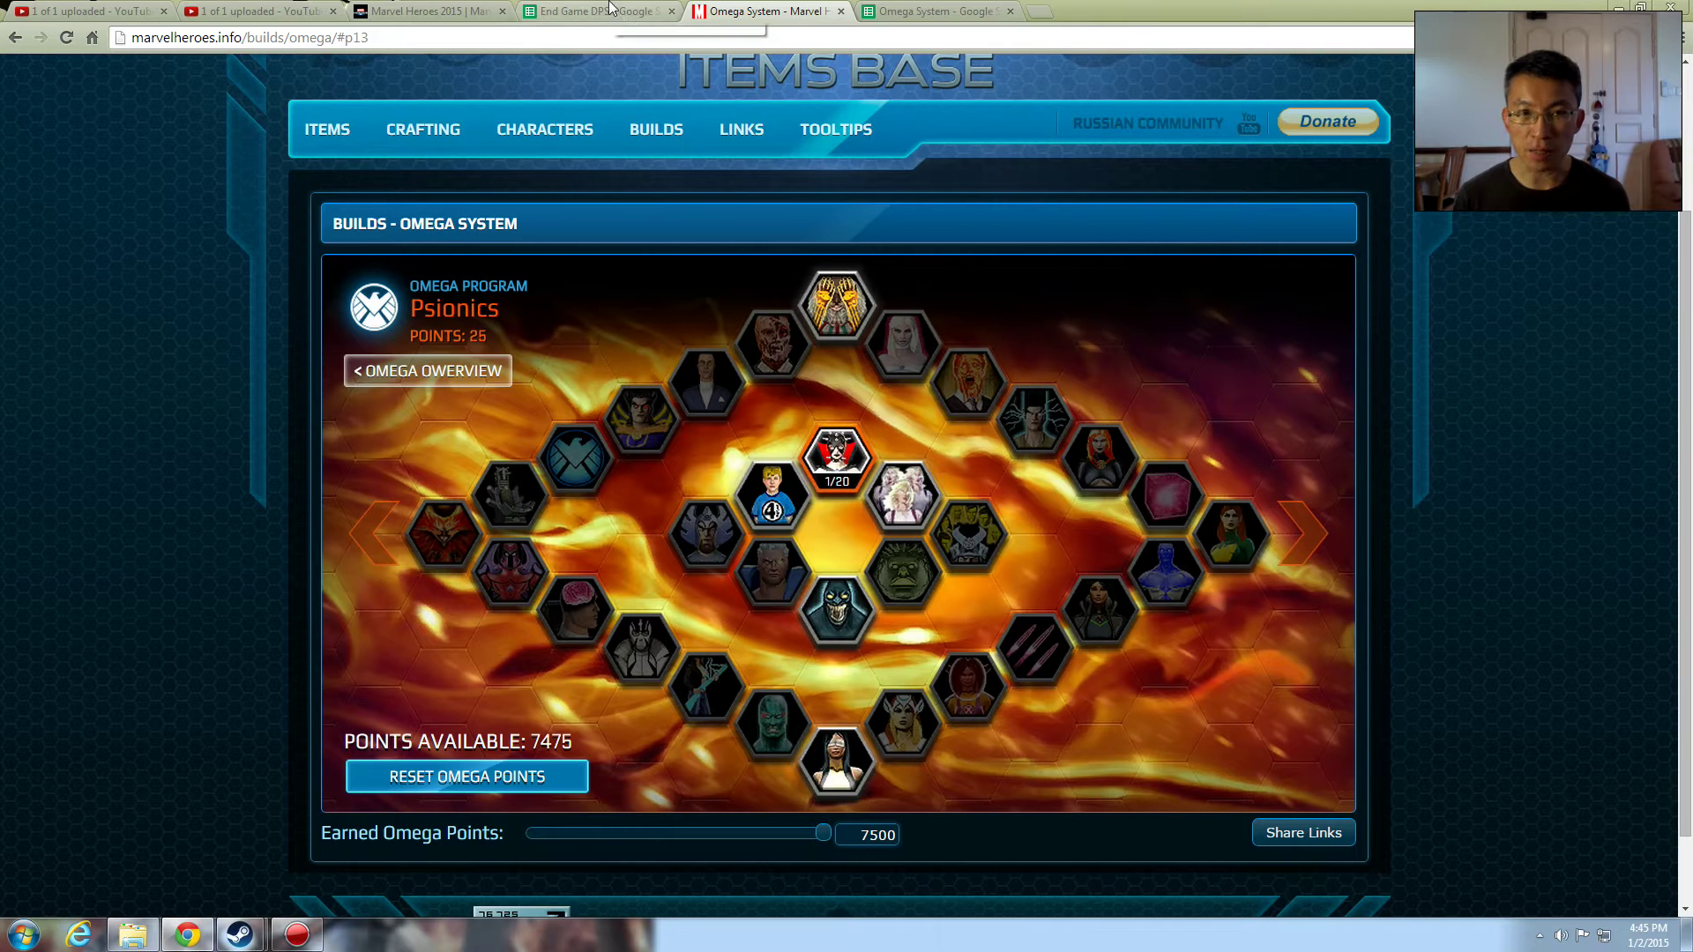
pyautogui.click(917, 12)
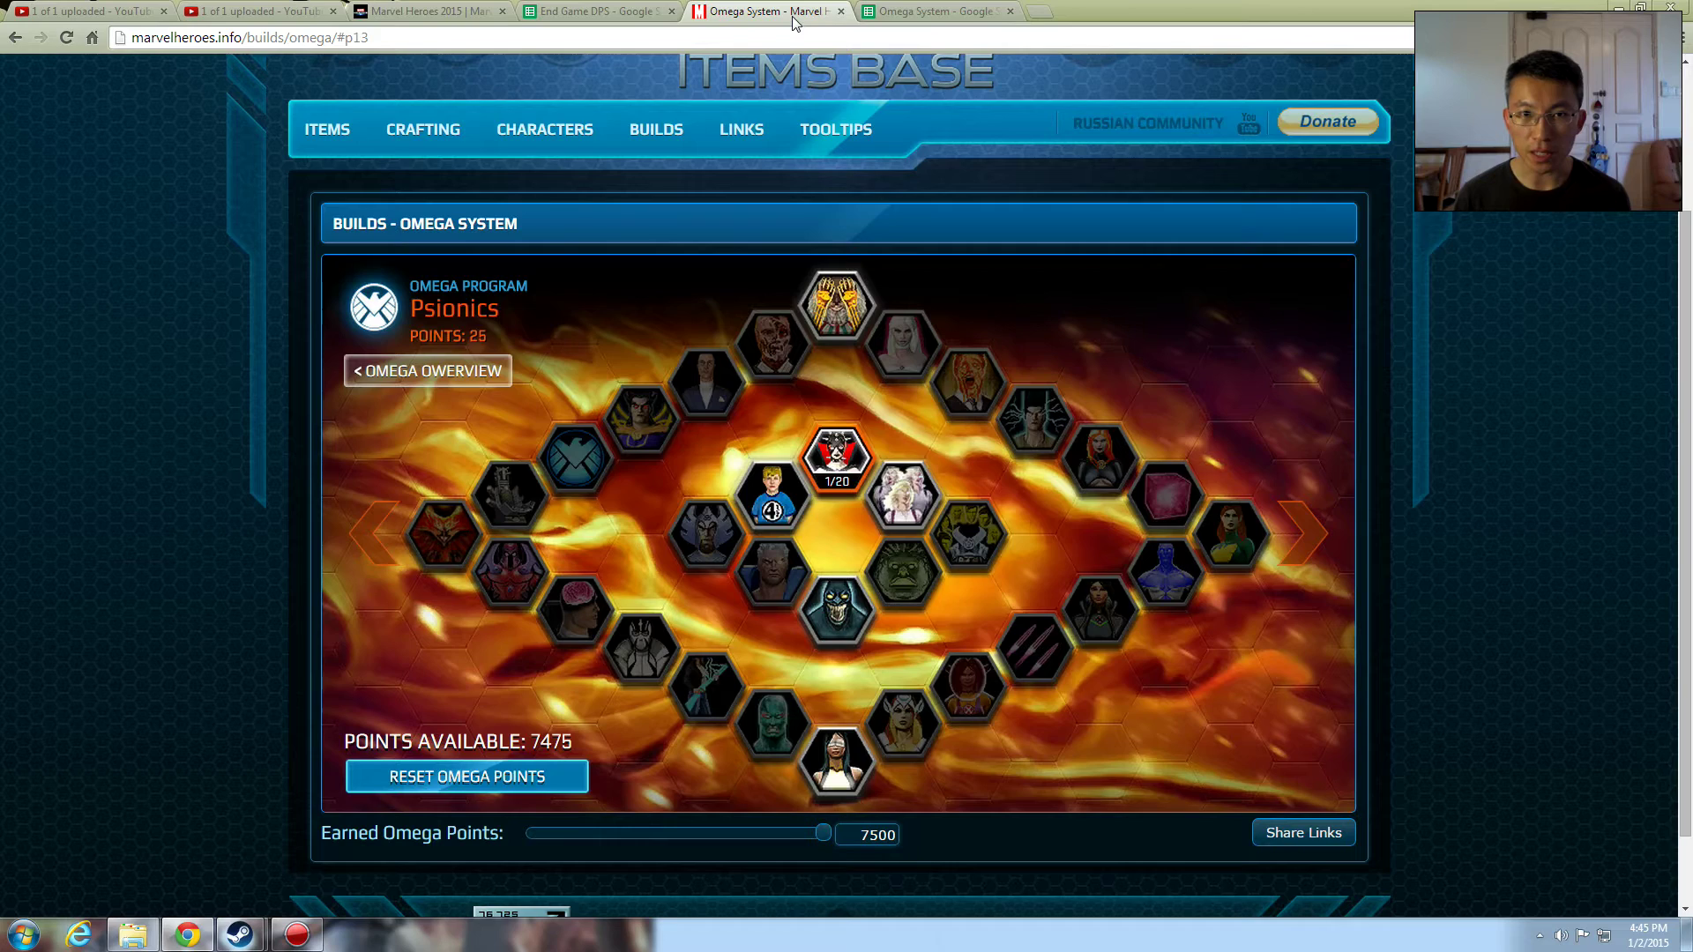
pyautogui.click(798, 16)
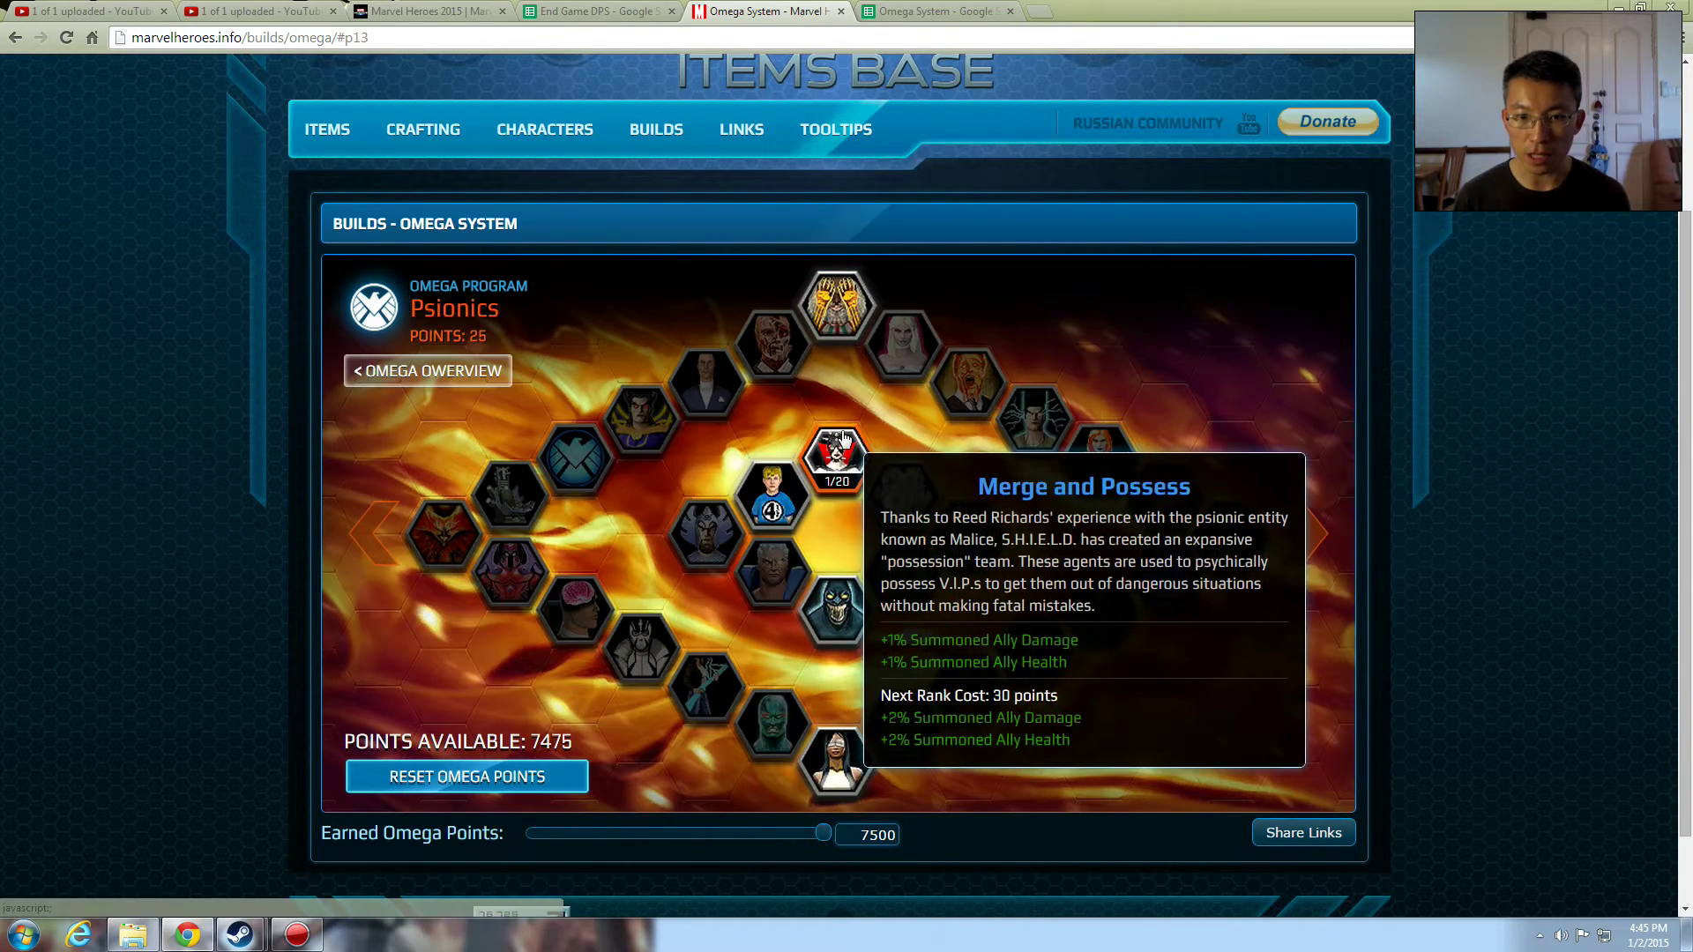
pyautogui.rightClick(843, 436)
# Step: Back in the Omega System sheet, enter 25 as the rank 1 cost in B2
pyautogui.click(924, 16)
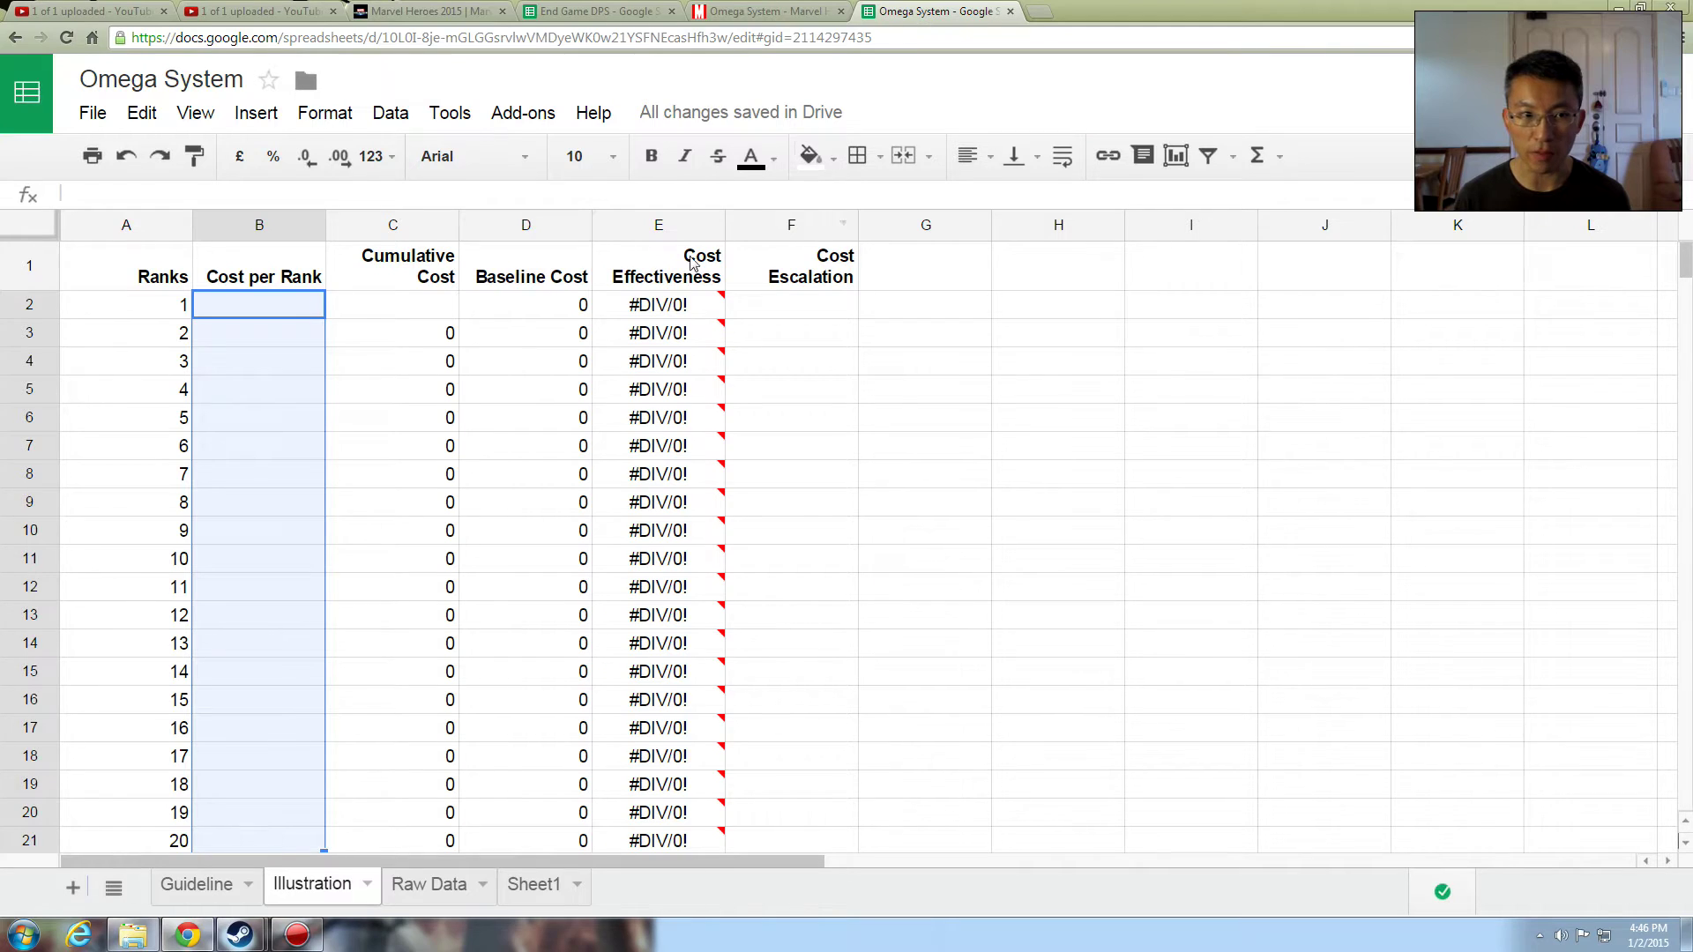
pyautogui.click(271, 313)
pyautogui.write('25')
pyautogui.press('Return')
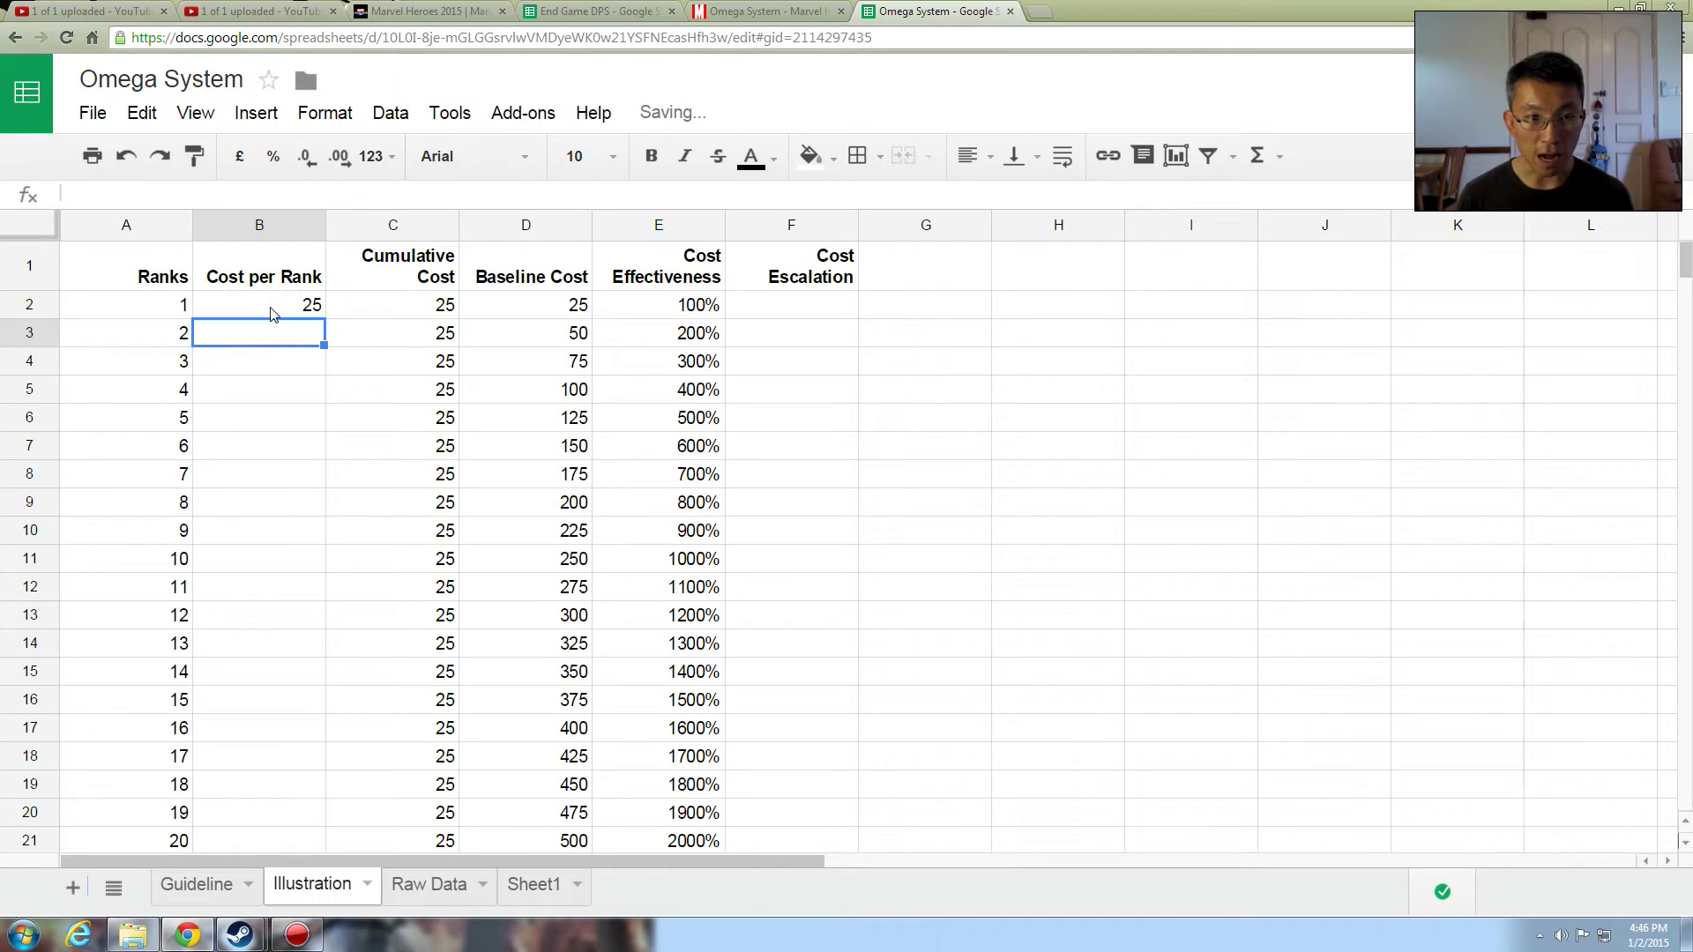
# Step: Enter =B2+5 in B3 and paste it through B21 so costs rise by 5 to 120
pyautogui.write('=')
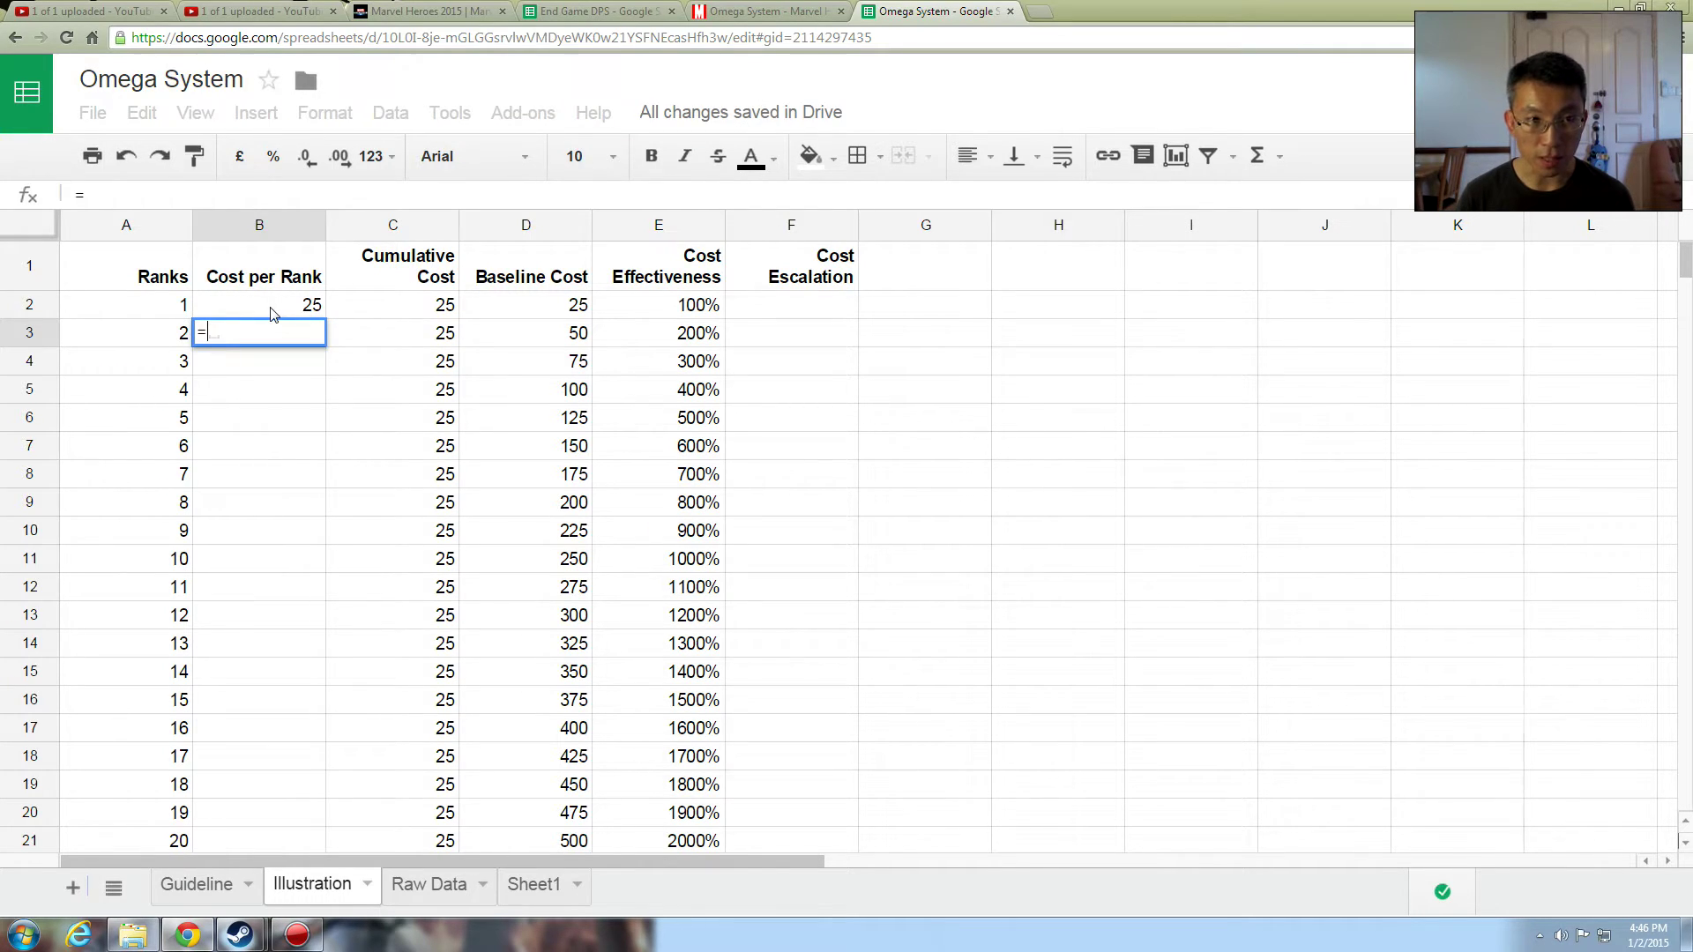
pyautogui.click(271, 313)
pyautogui.write('+')
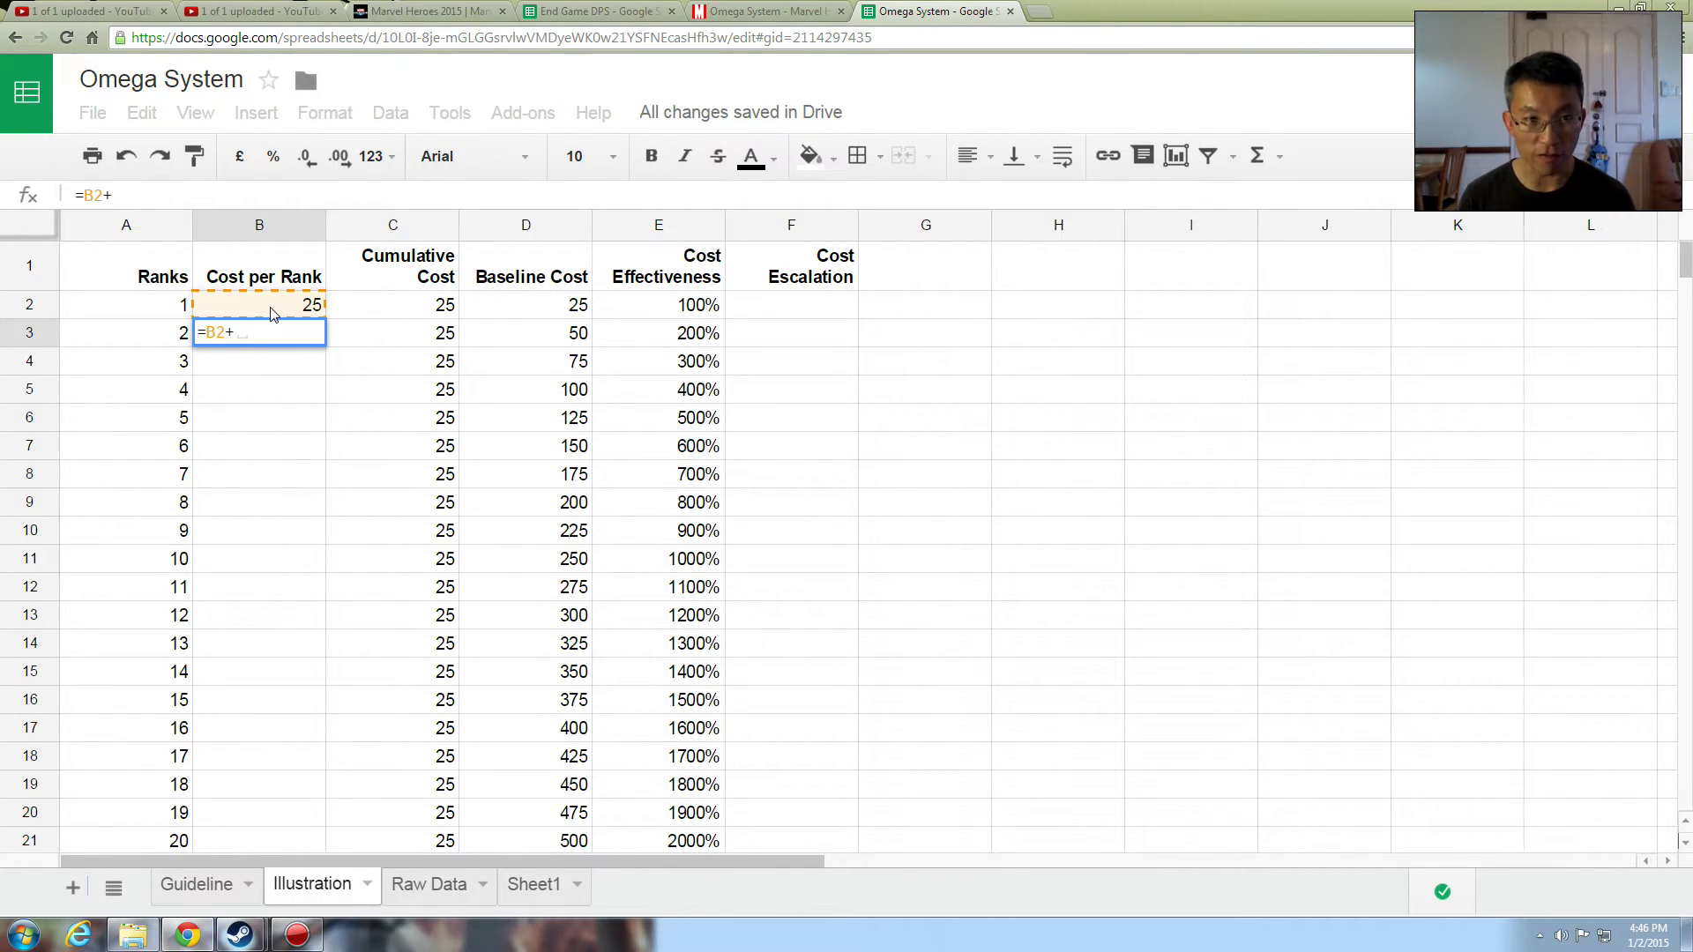
pyautogui.write('5')
pyautogui.press('Return')
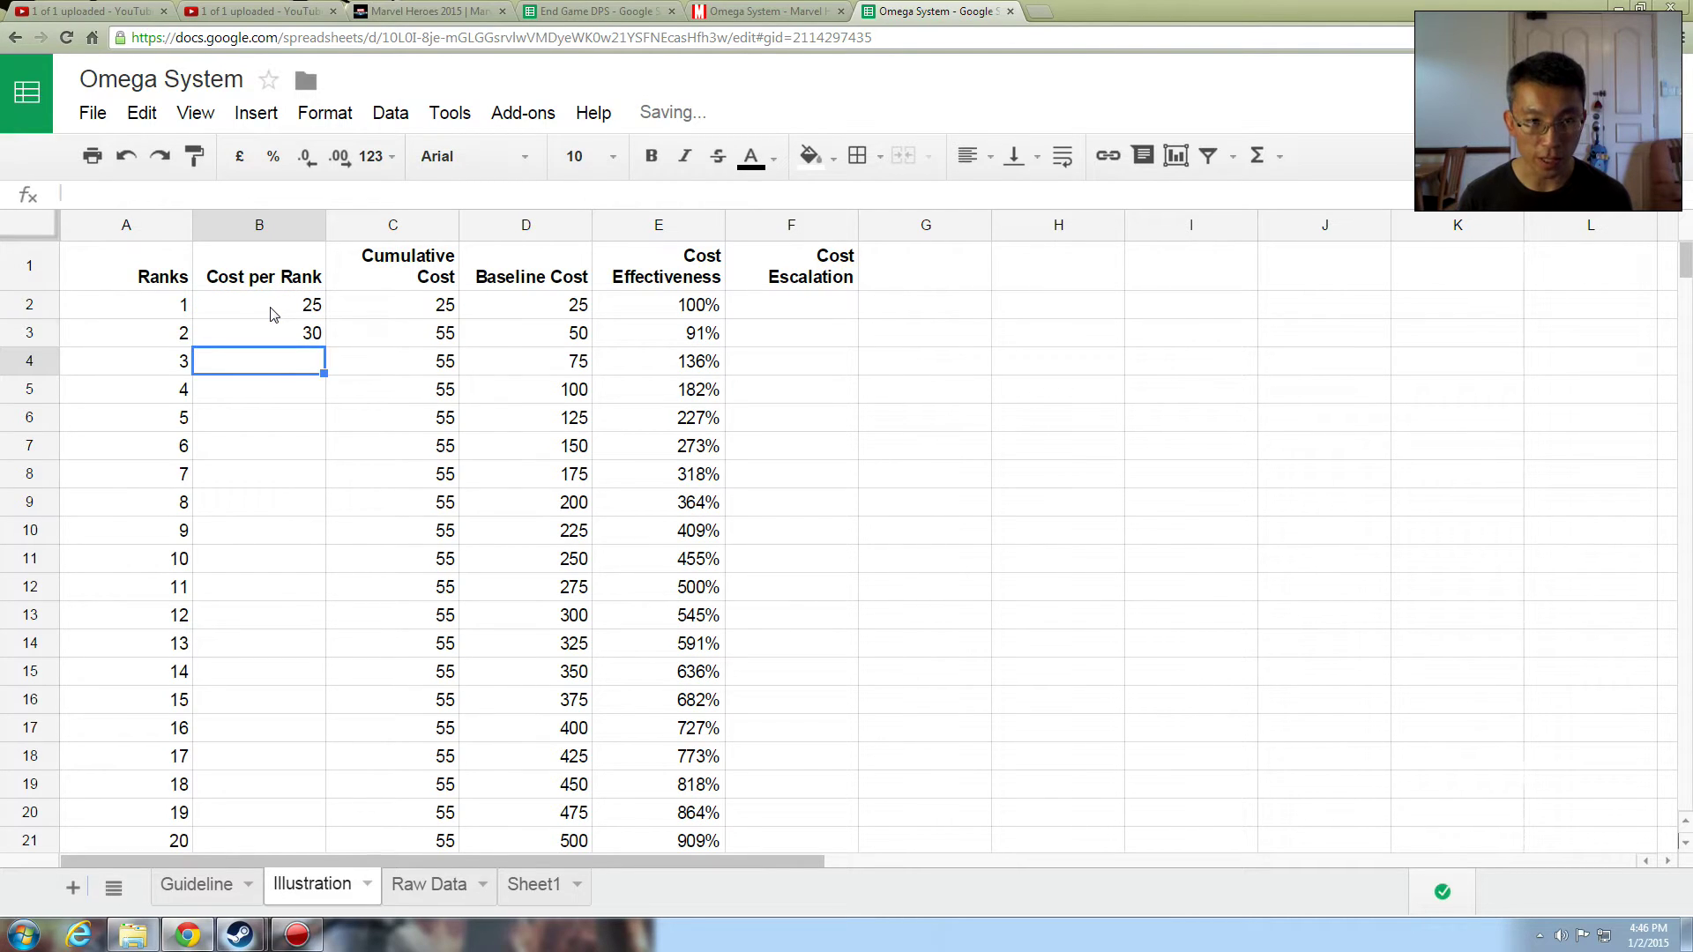
pyautogui.press('Up')
pyautogui.hotkey('ctrl', 'c')
pyautogui.press('Down')
pyautogui.hotkey('shift', 'Down')
pyautogui.hotkey('shift', 'Down')
pyautogui.hotkey('shift', 'Down')
pyautogui.hotkey('shift', 'Down')
pyautogui.hotkey('shift', 'Down')
pyautogui.hotkey('shift', 'Down')
pyautogui.hotkey('shift', 'Down')
pyautogui.hotkey('shift', 'Down')
pyautogui.hotkey('shift', 'Down')
pyautogui.hotkey('shift', 'Down')
pyautogui.hotkey('shift', 'Down')
pyautogui.hotkey('shift', 'Down')
pyautogui.hotkey('shift', 'Down')
pyautogui.hotkey('shift', 'Down')
pyautogui.hotkey('shift', 'Down')
pyautogui.hotkey('shift', 'Down')
pyautogui.hotkey('shift', 'Down')
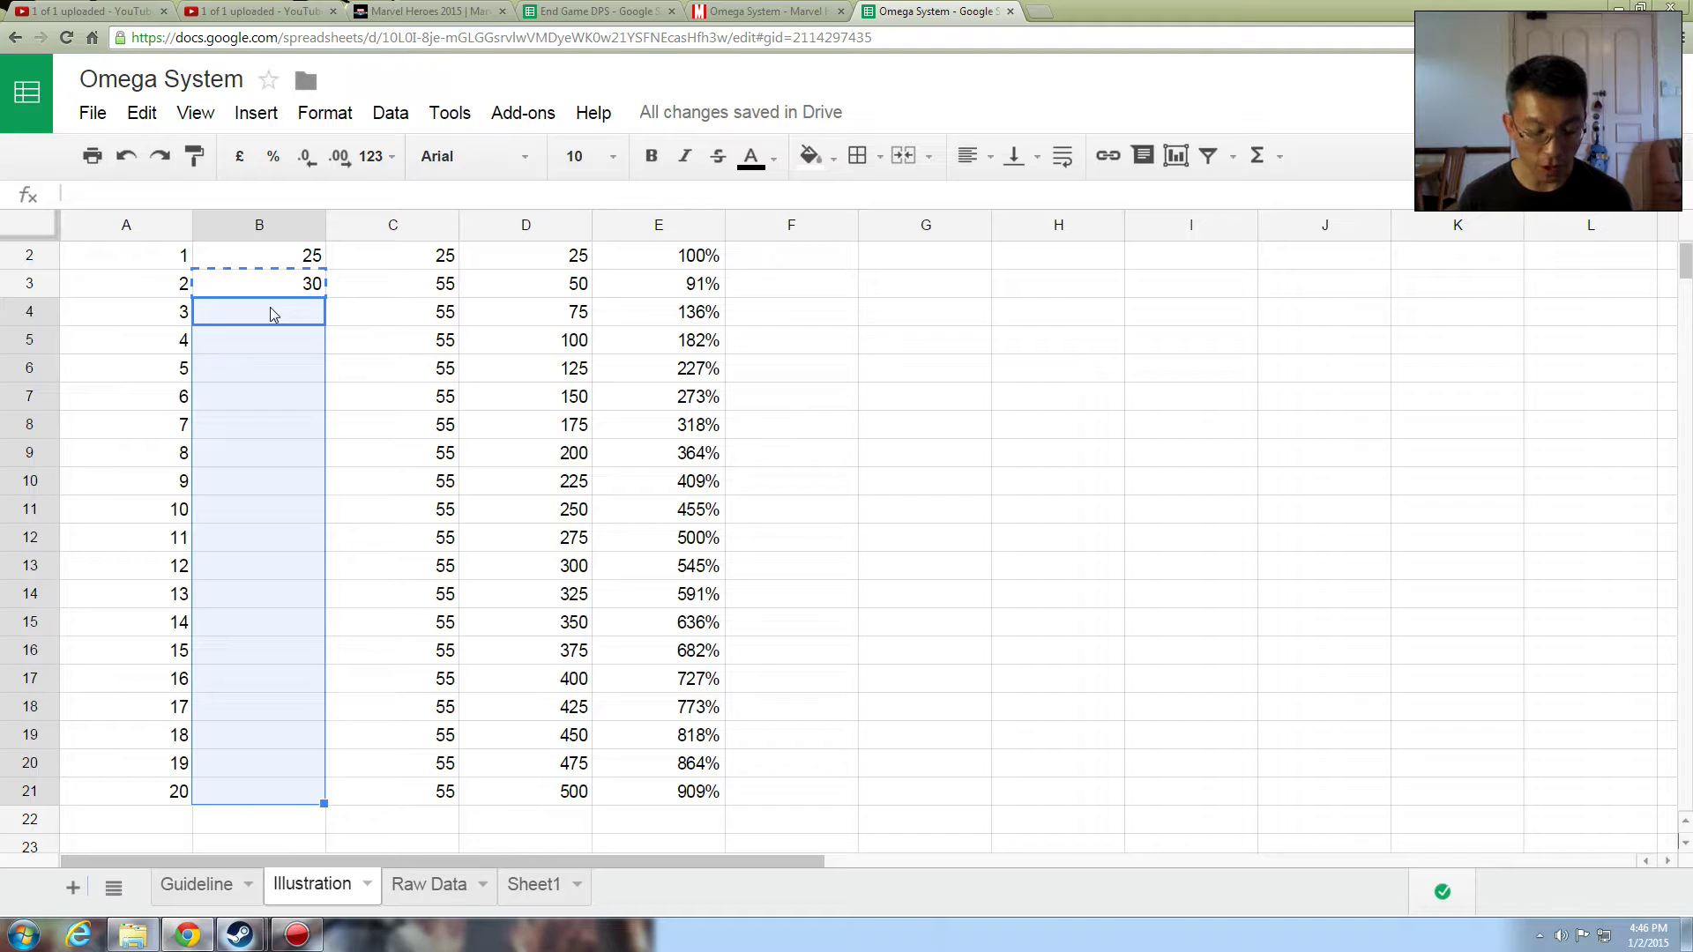
pyautogui.hotkey('ctrl', 'v')
pyautogui.click(270, 307)
pyautogui.press('Up')
pyautogui.press('Up')
pyautogui.press('Up')
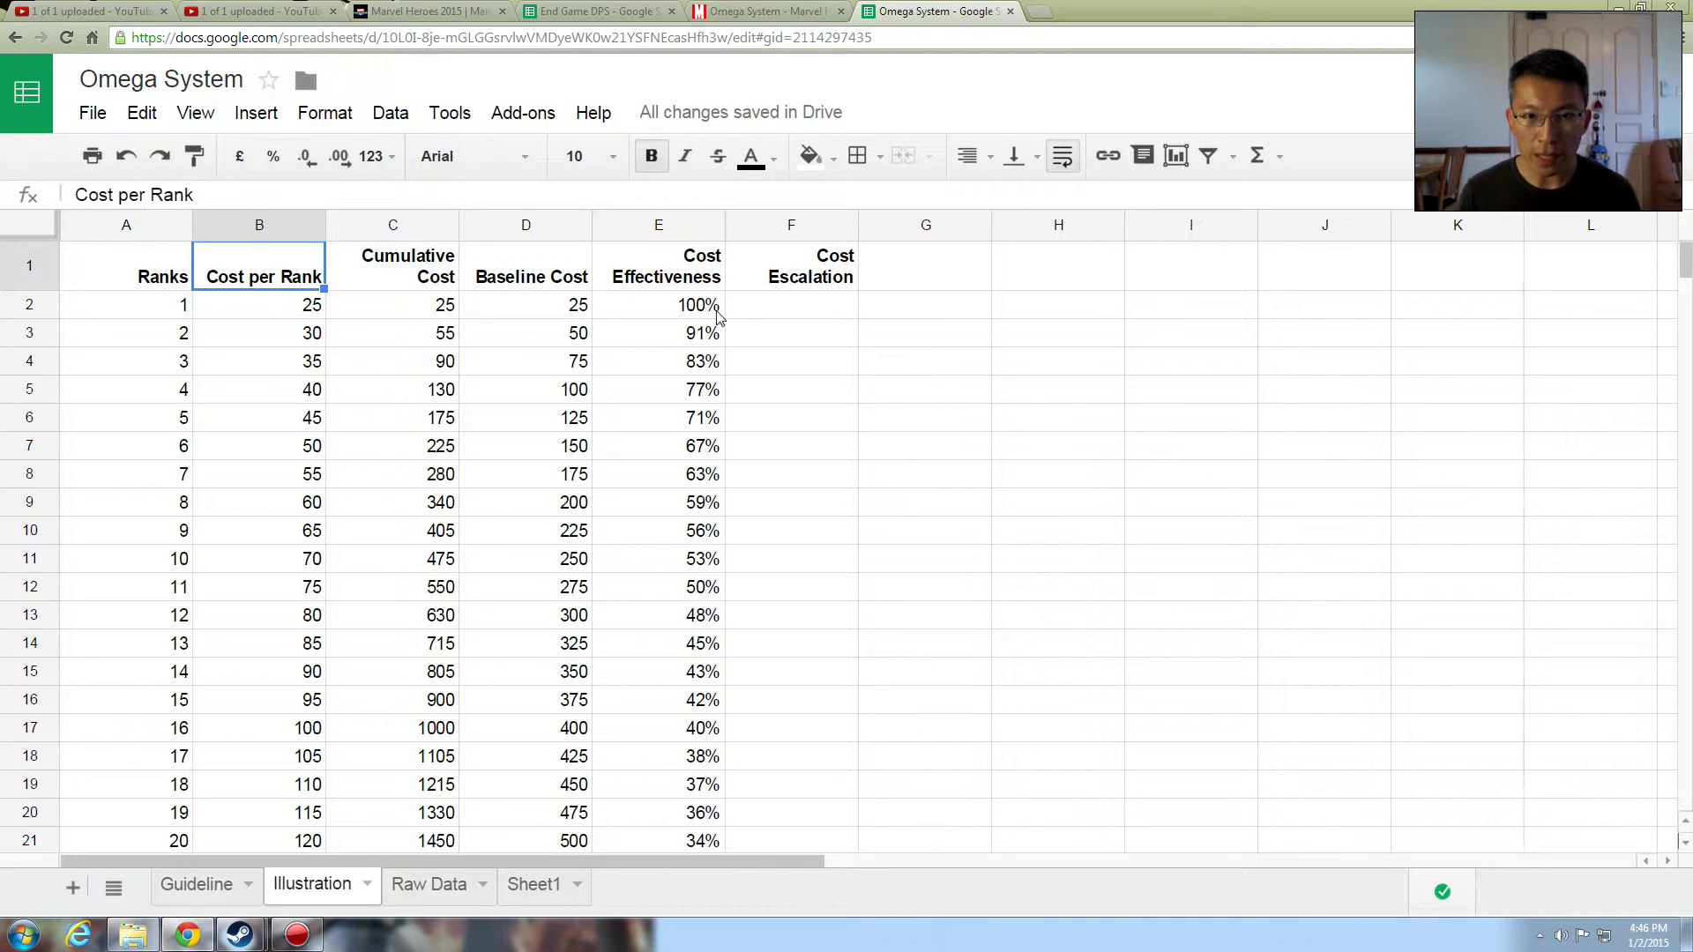
# Step: Enter =(B3-B2)/B2 in F2 to get the 20% cost escalation
pyautogui.click(758, 307)
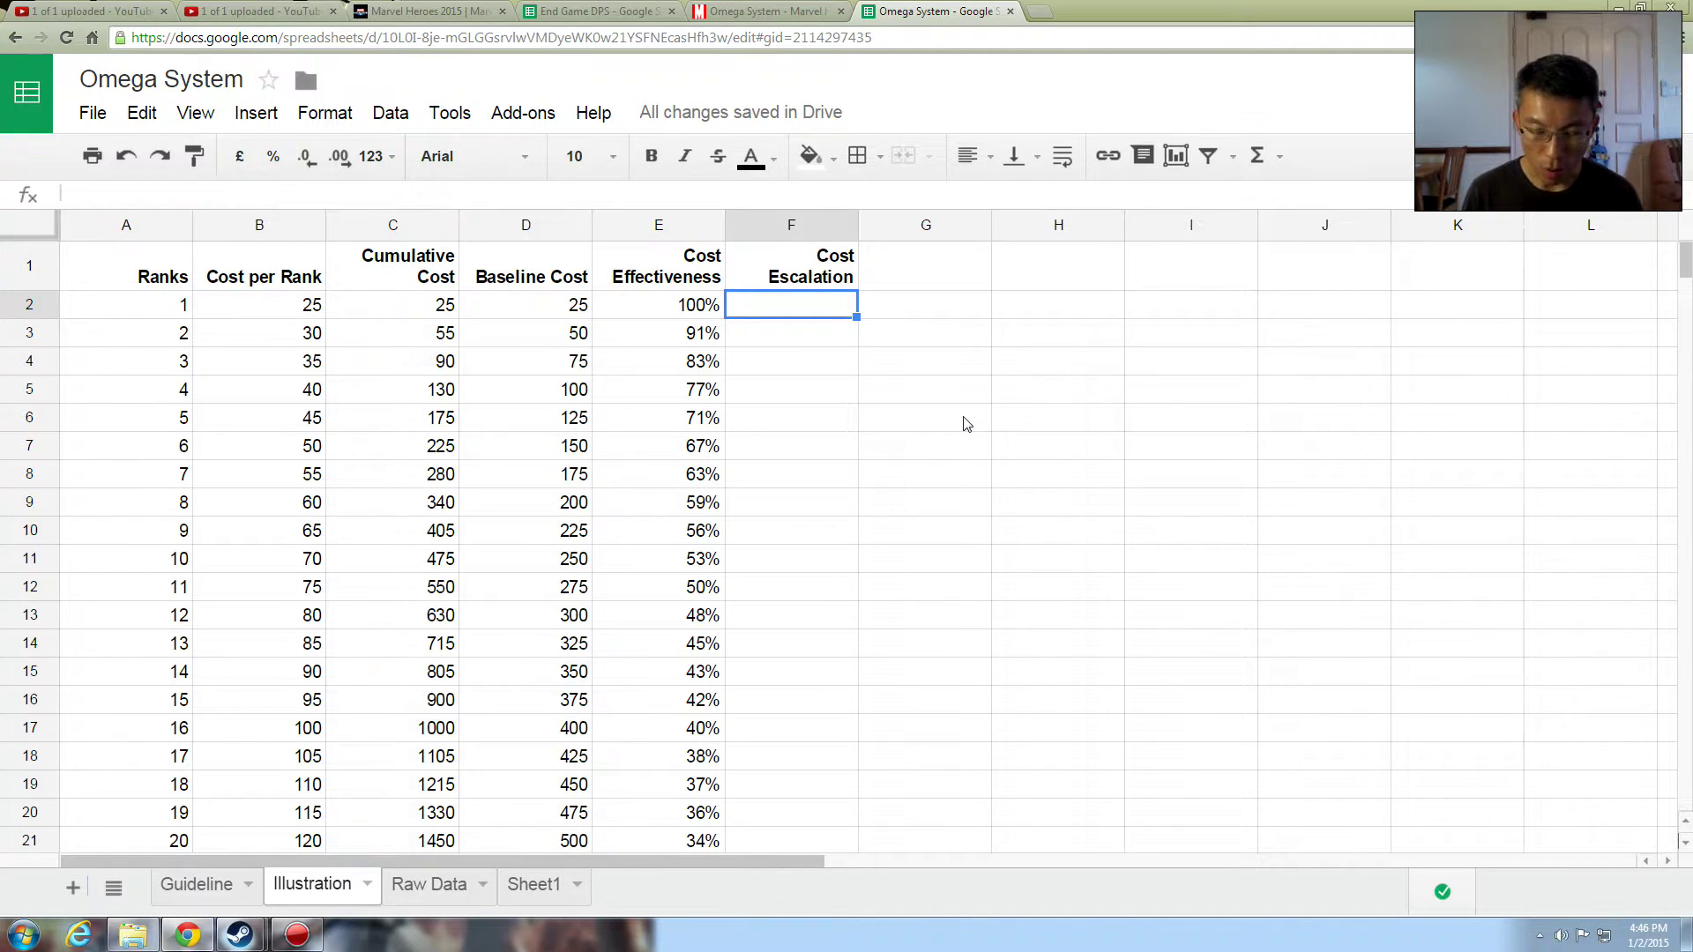
pyautogui.write('=(')
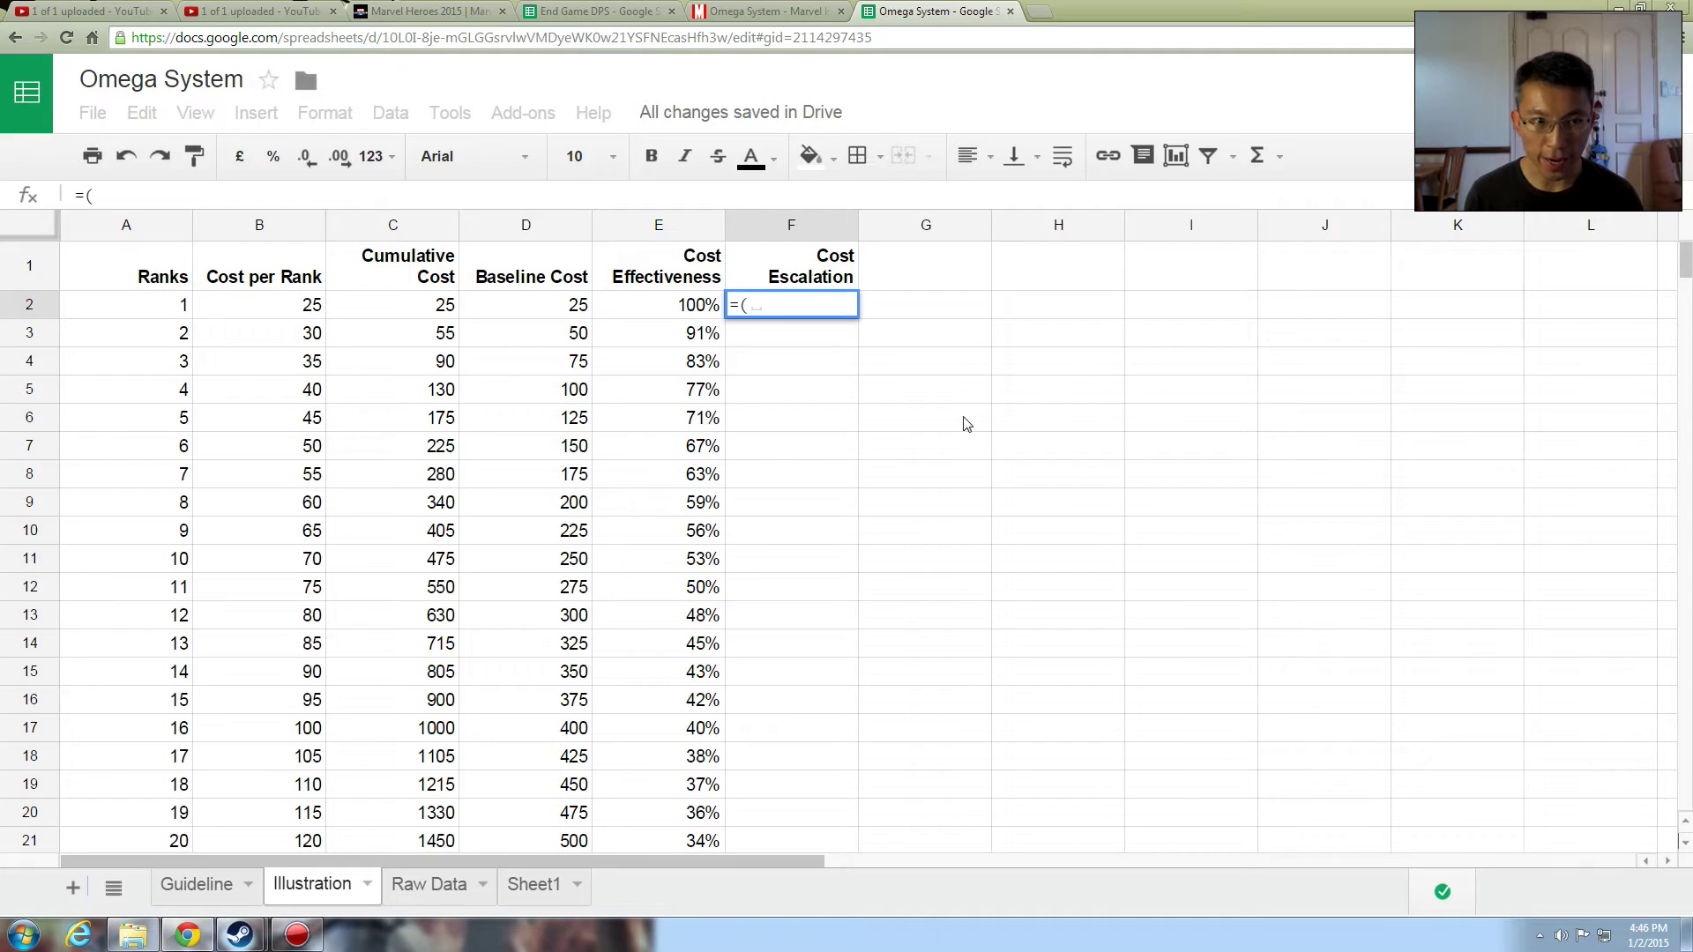
pyautogui.press('Left')
pyautogui.press('Left')
pyautogui.press('Left')
pyautogui.press('Left')
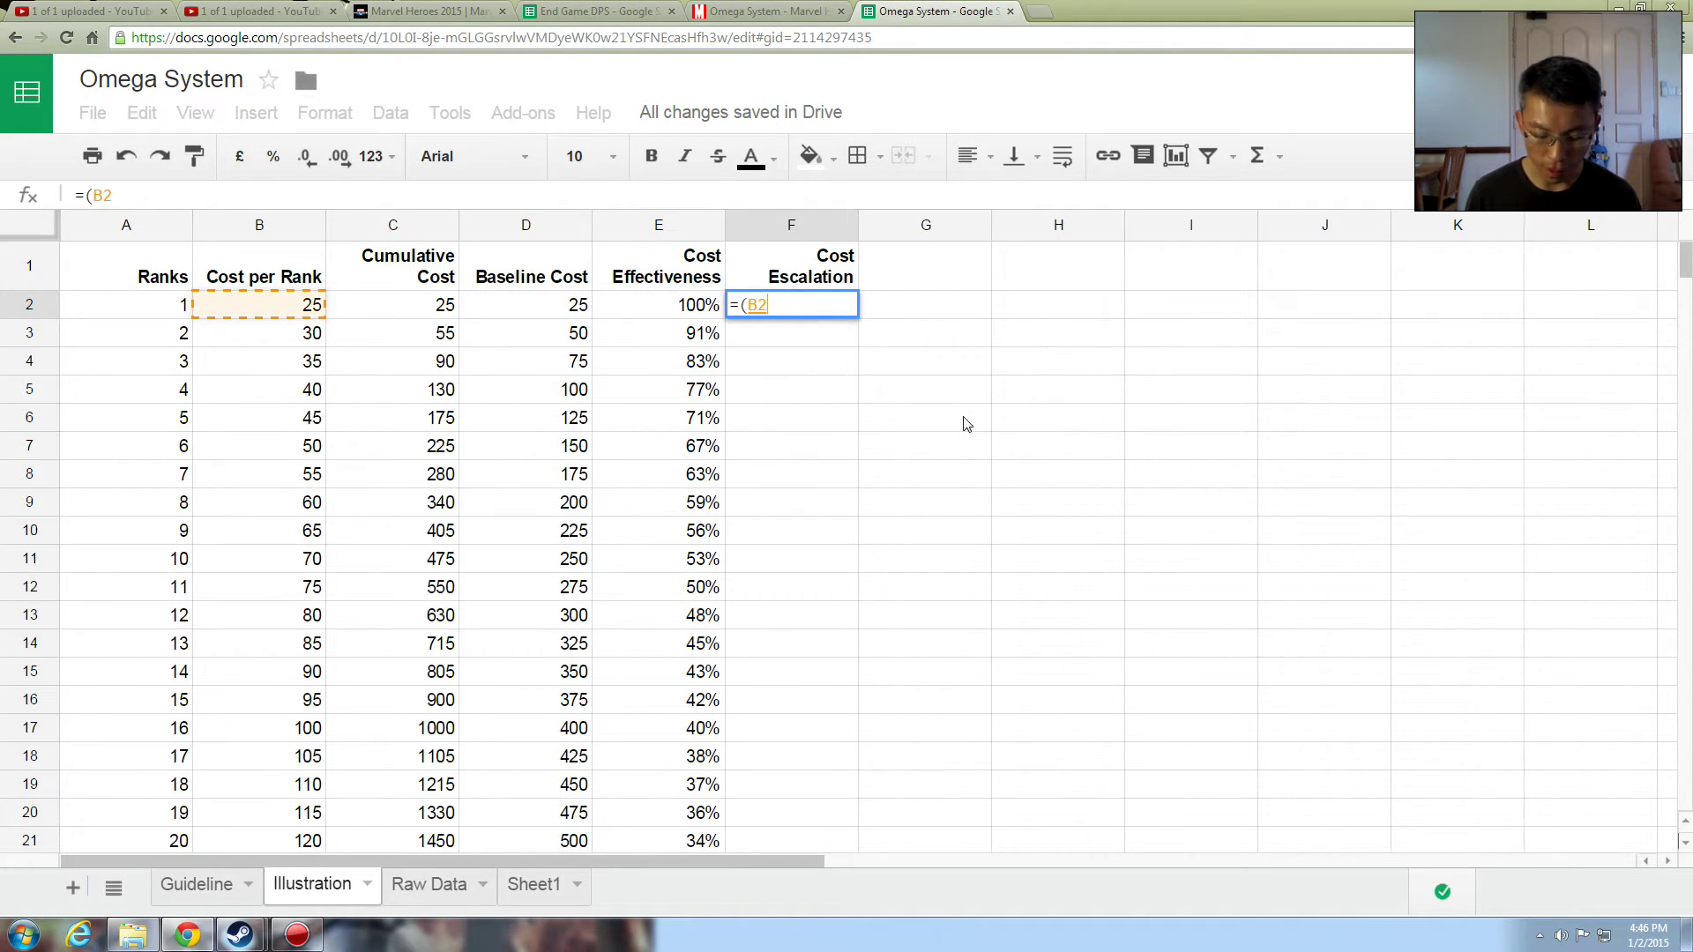
pyautogui.press('Down')
pyautogui.write('-')
pyautogui.press('Left')
pyautogui.press('Left')
pyautogui.press('Left')
pyautogui.press('Left')
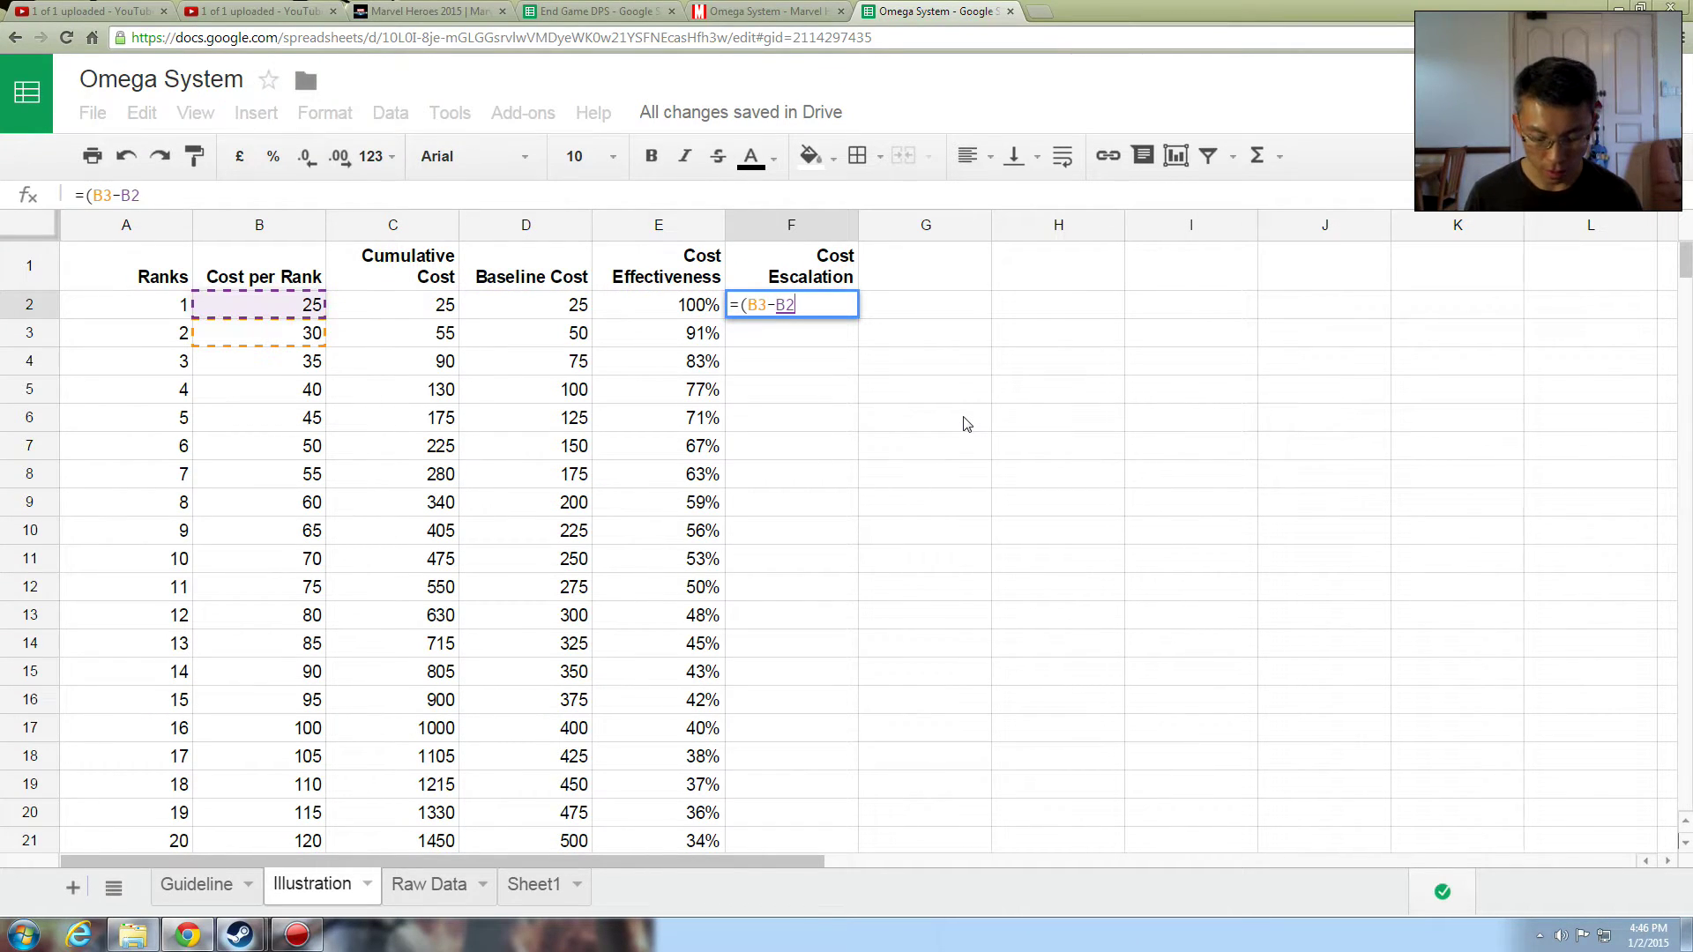
pyautogui.write(')')
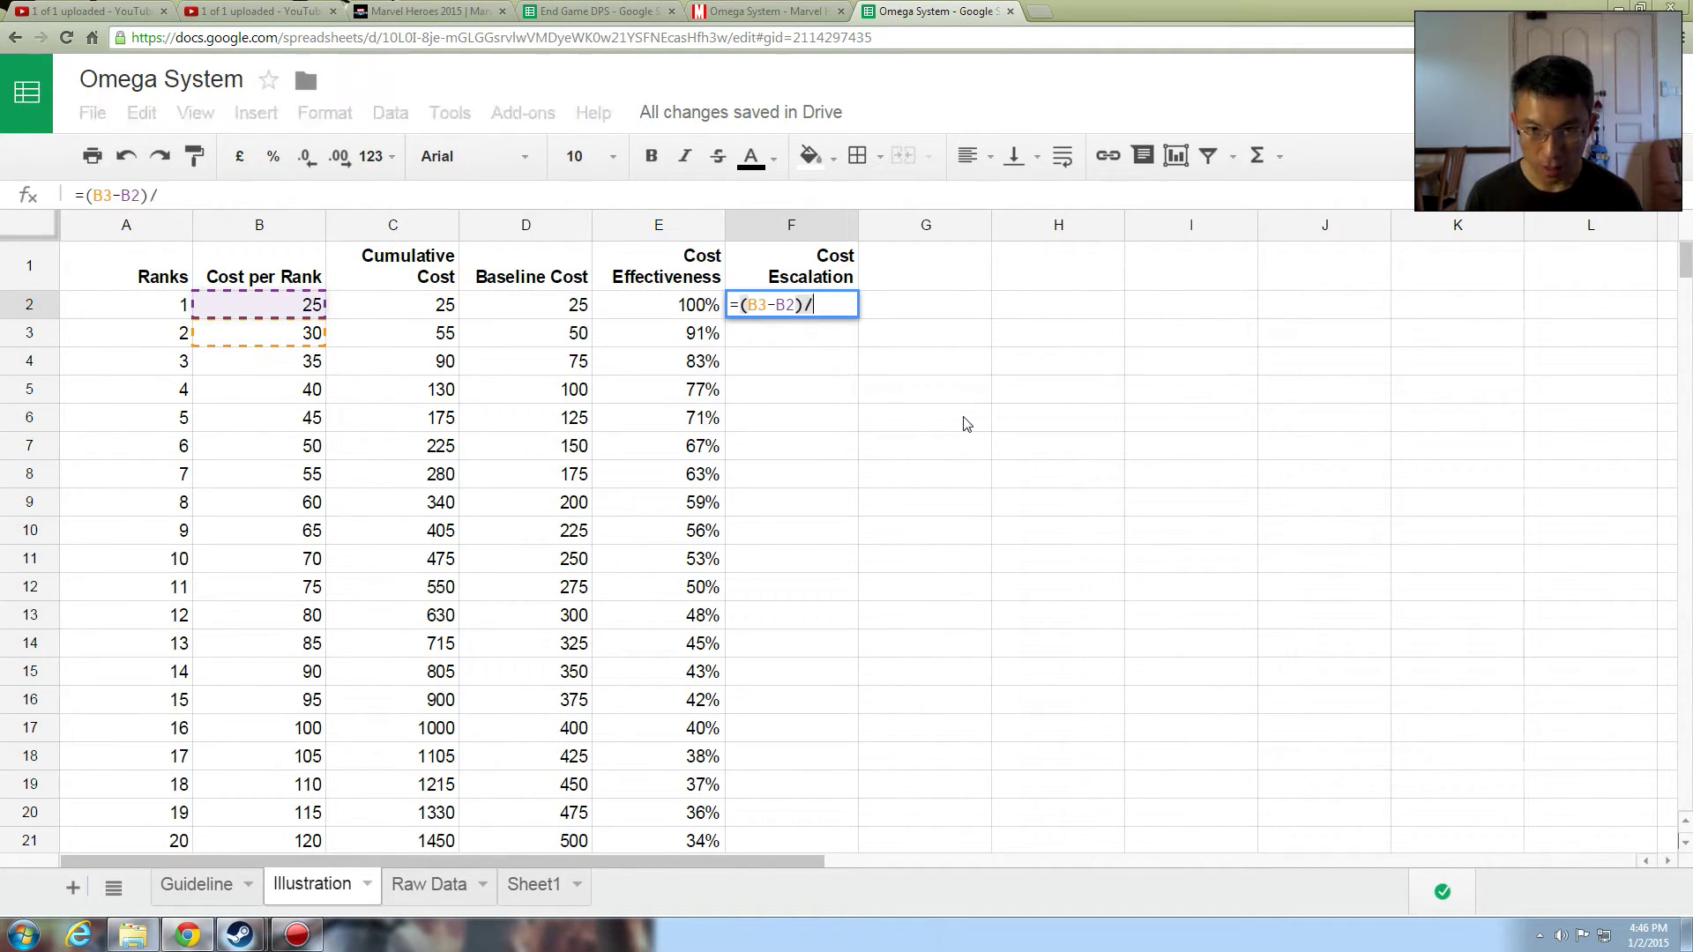
pyautogui.write('/')
pyautogui.press('Left')
pyautogui.press('Left')
pyautogui.press('Left')
pyautogui.press('Left')
pyautogui.press('Return')
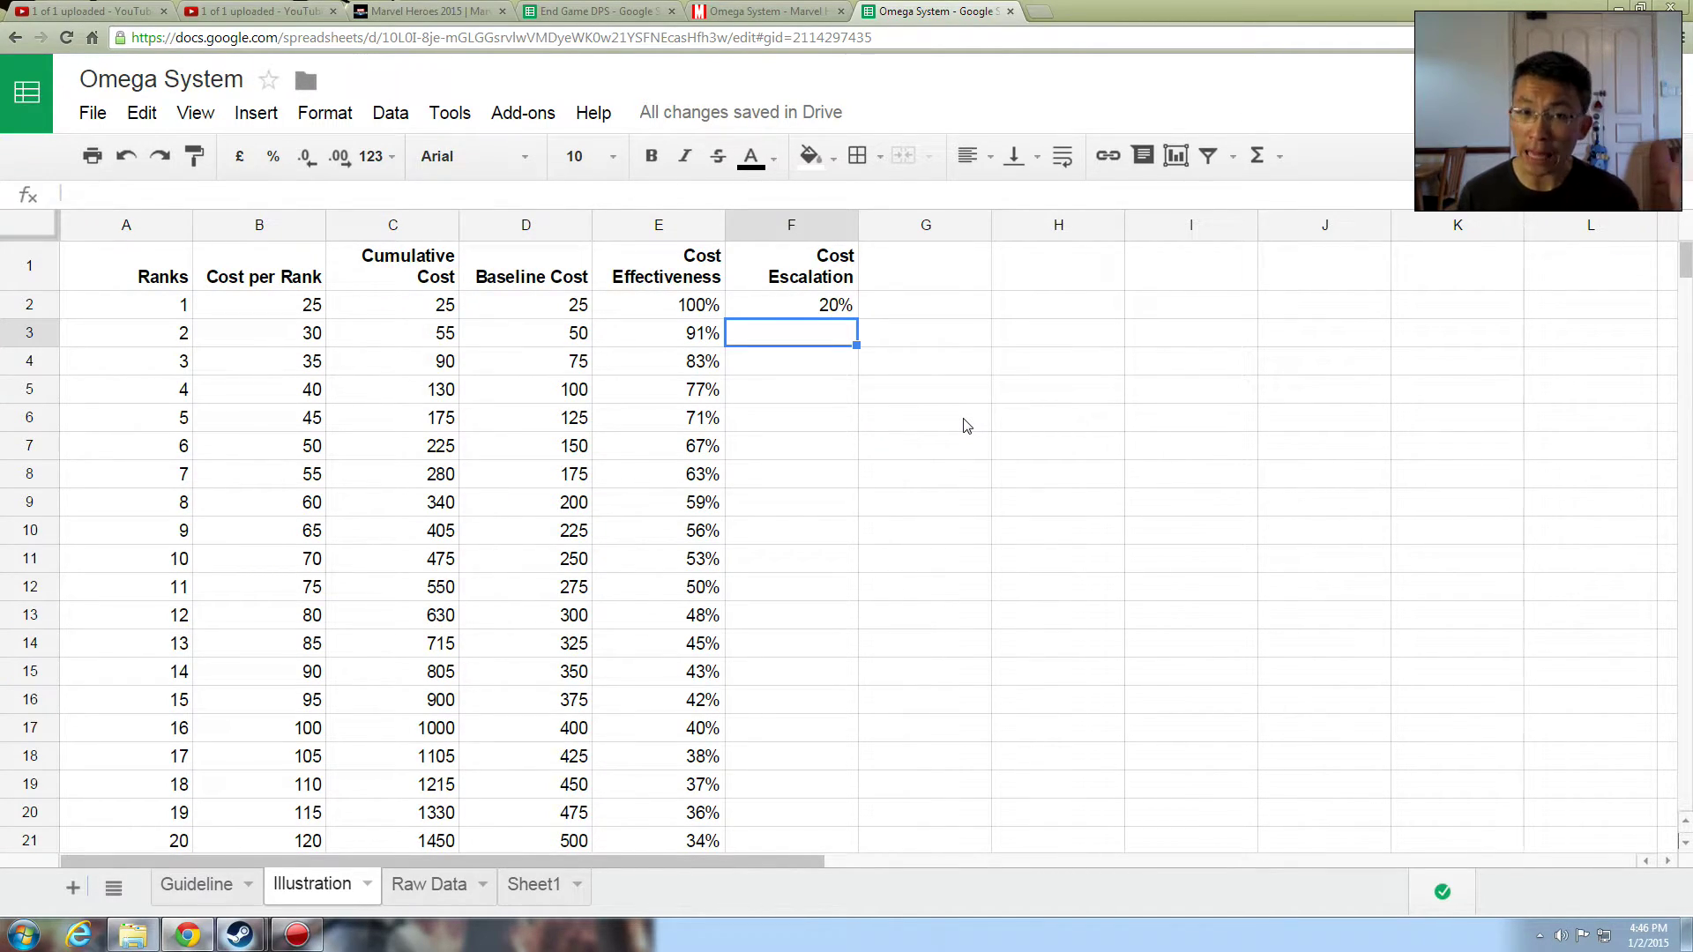
# Step: Fill the rank 2 row, A3:E3, yellow
pyautogui.click(693, 344)
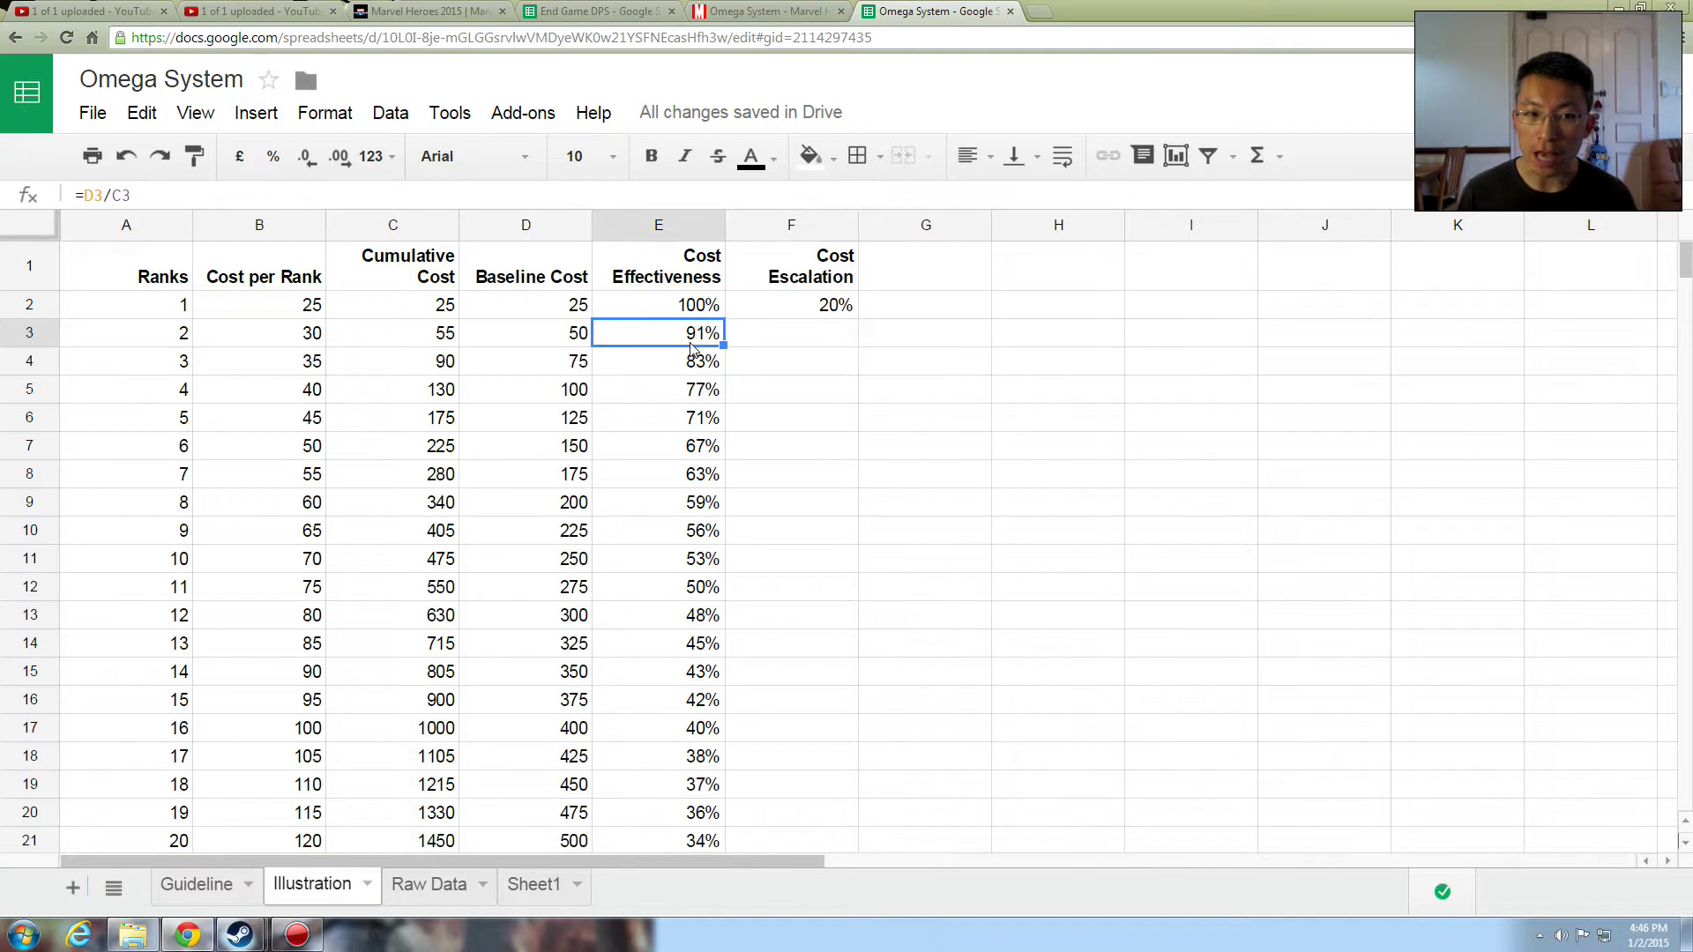
pyautogui.keyDown('shift'); pyautogui.click(151, 340); pyautogui.keyUp('shift')
pyautogui.click(832, 159)
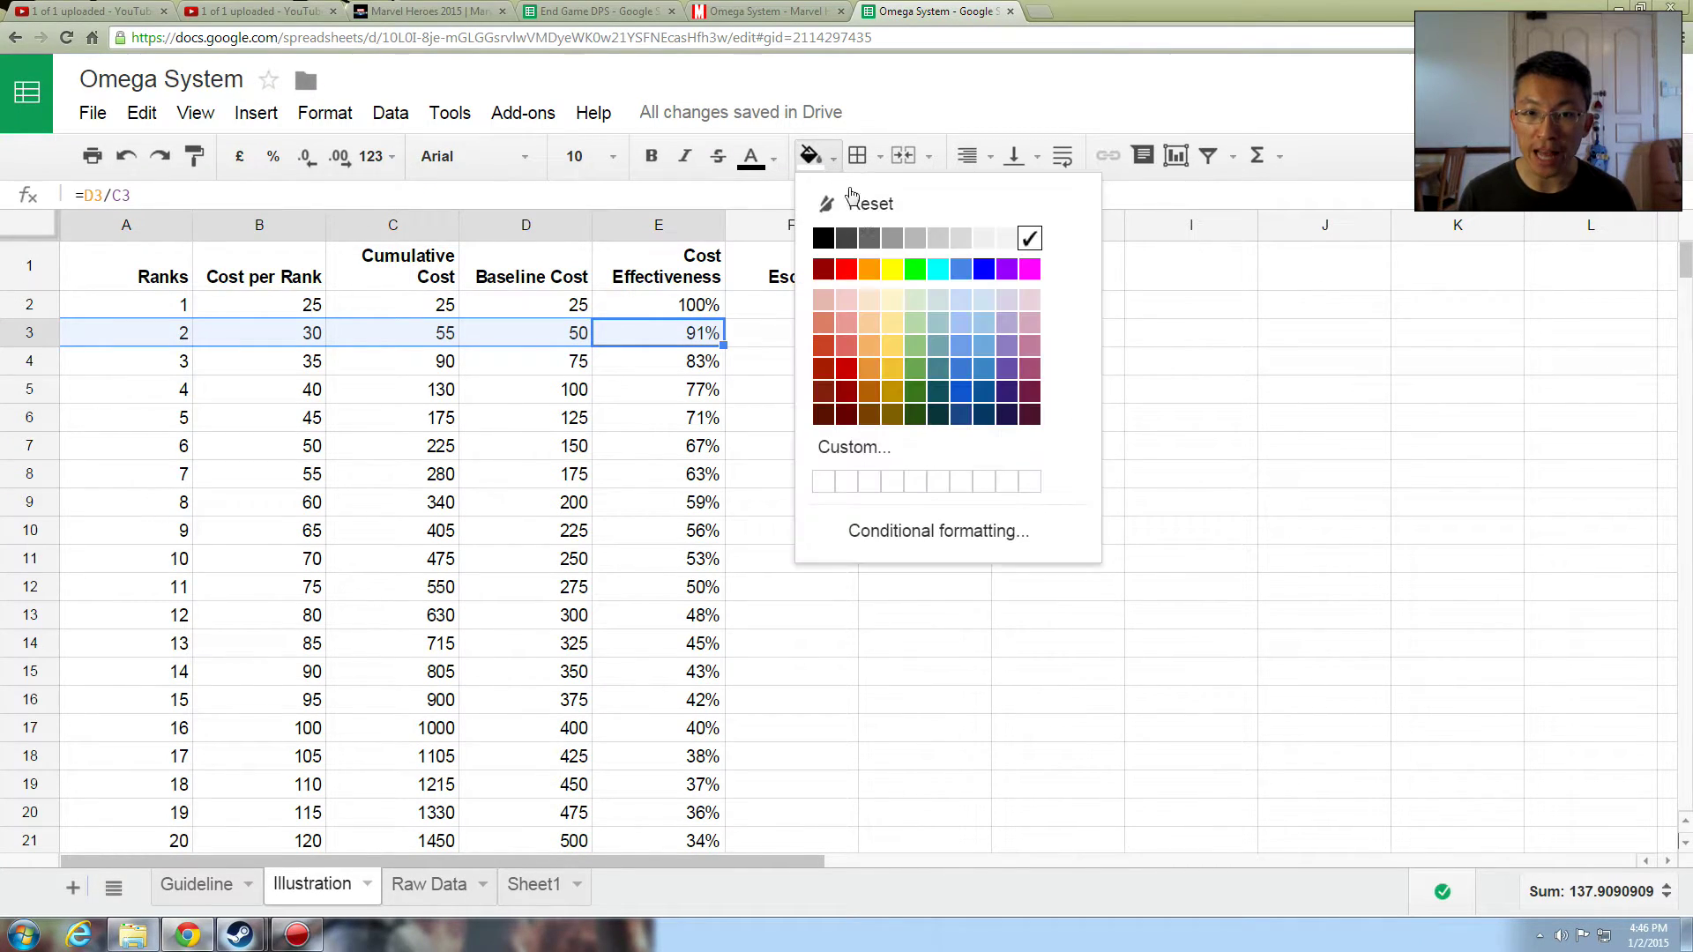
pyautogui.click(897, 272)
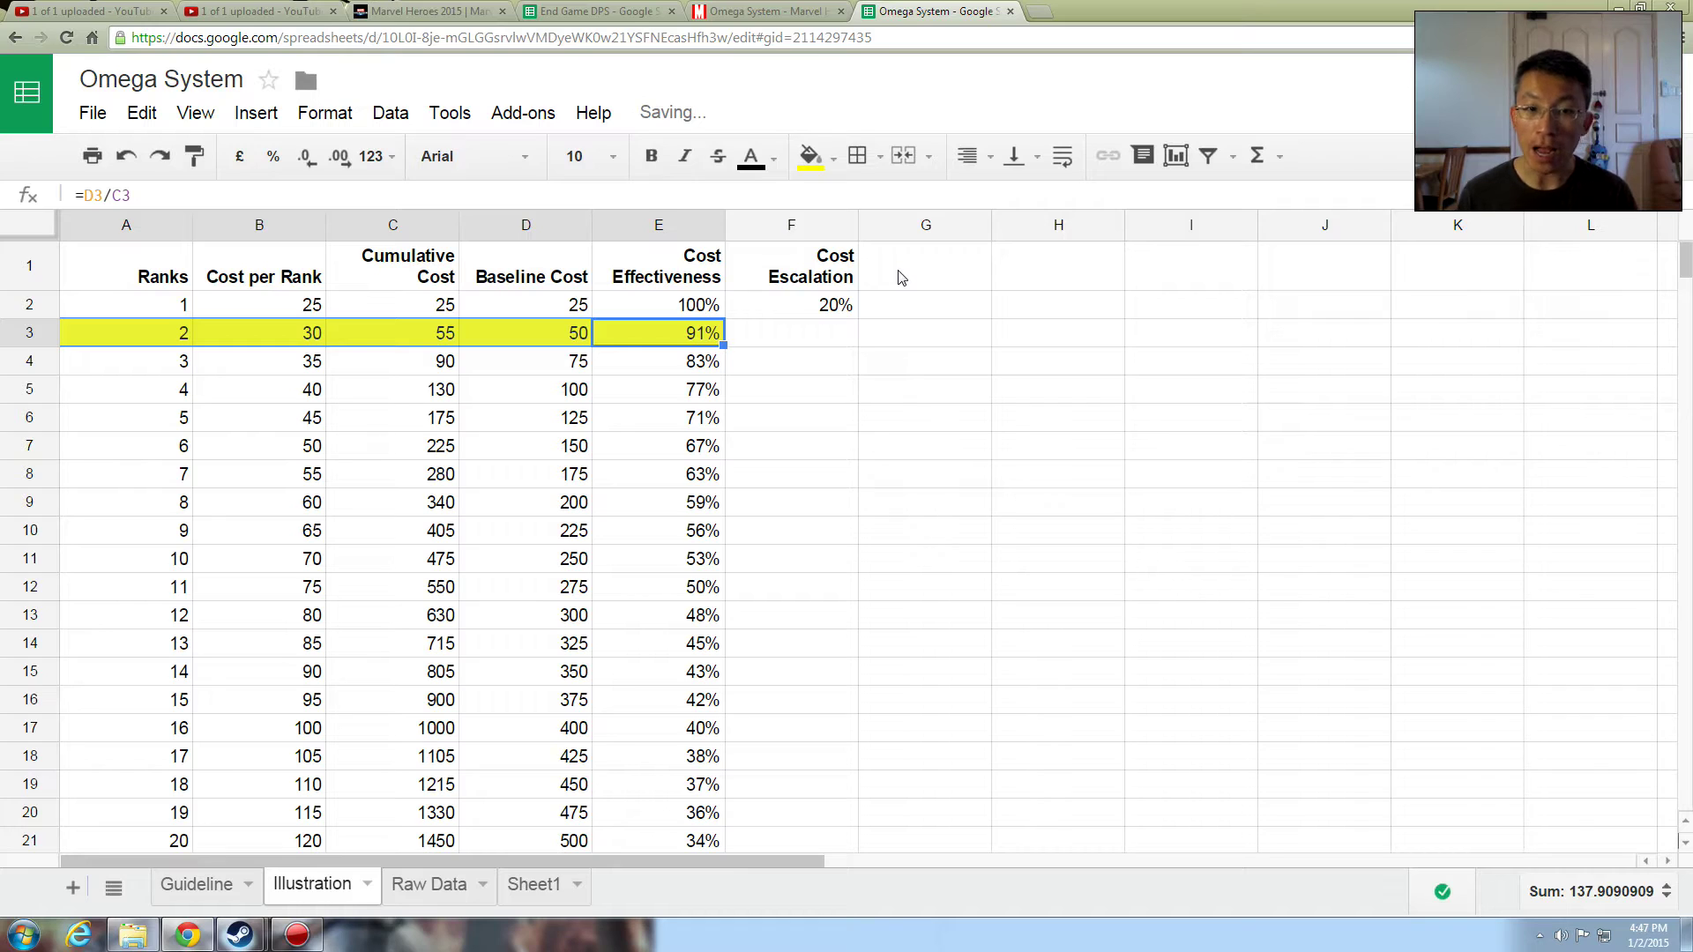
# Step: Fill the rank 3 row, A4:E4, orange
pyautogui.click(698, 363)
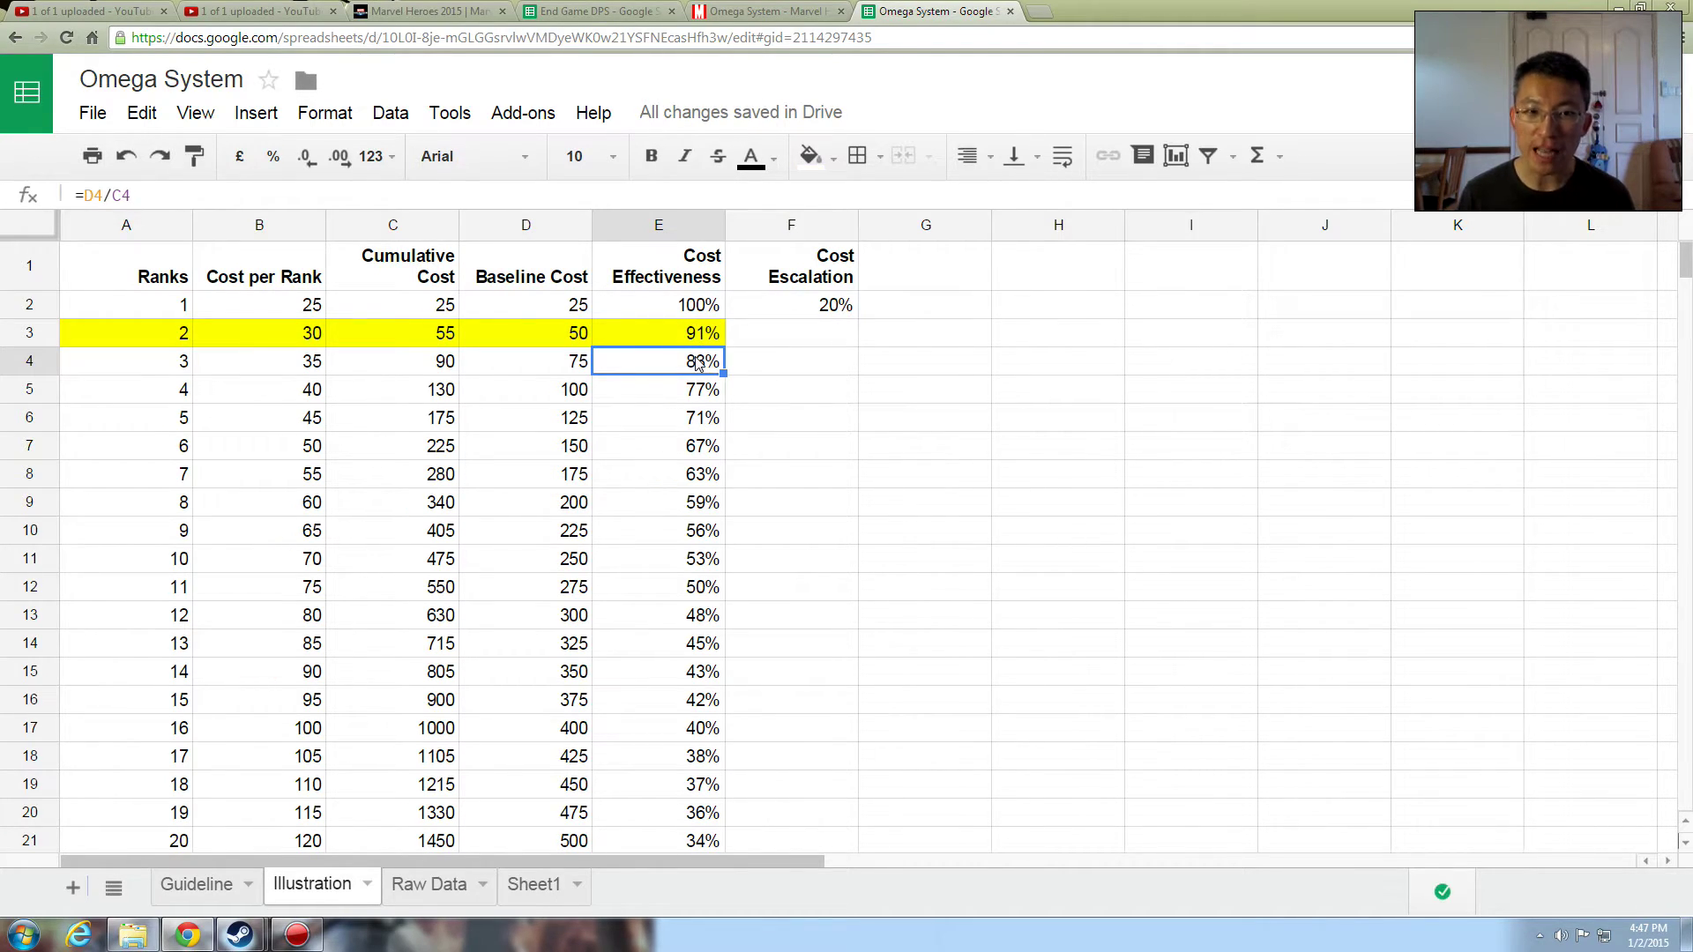
pyautogui.keyDown('shift'); pyautogui.click(154, 368); pyautogui.keyUp('shift')
pyautogui.click(809, 156)
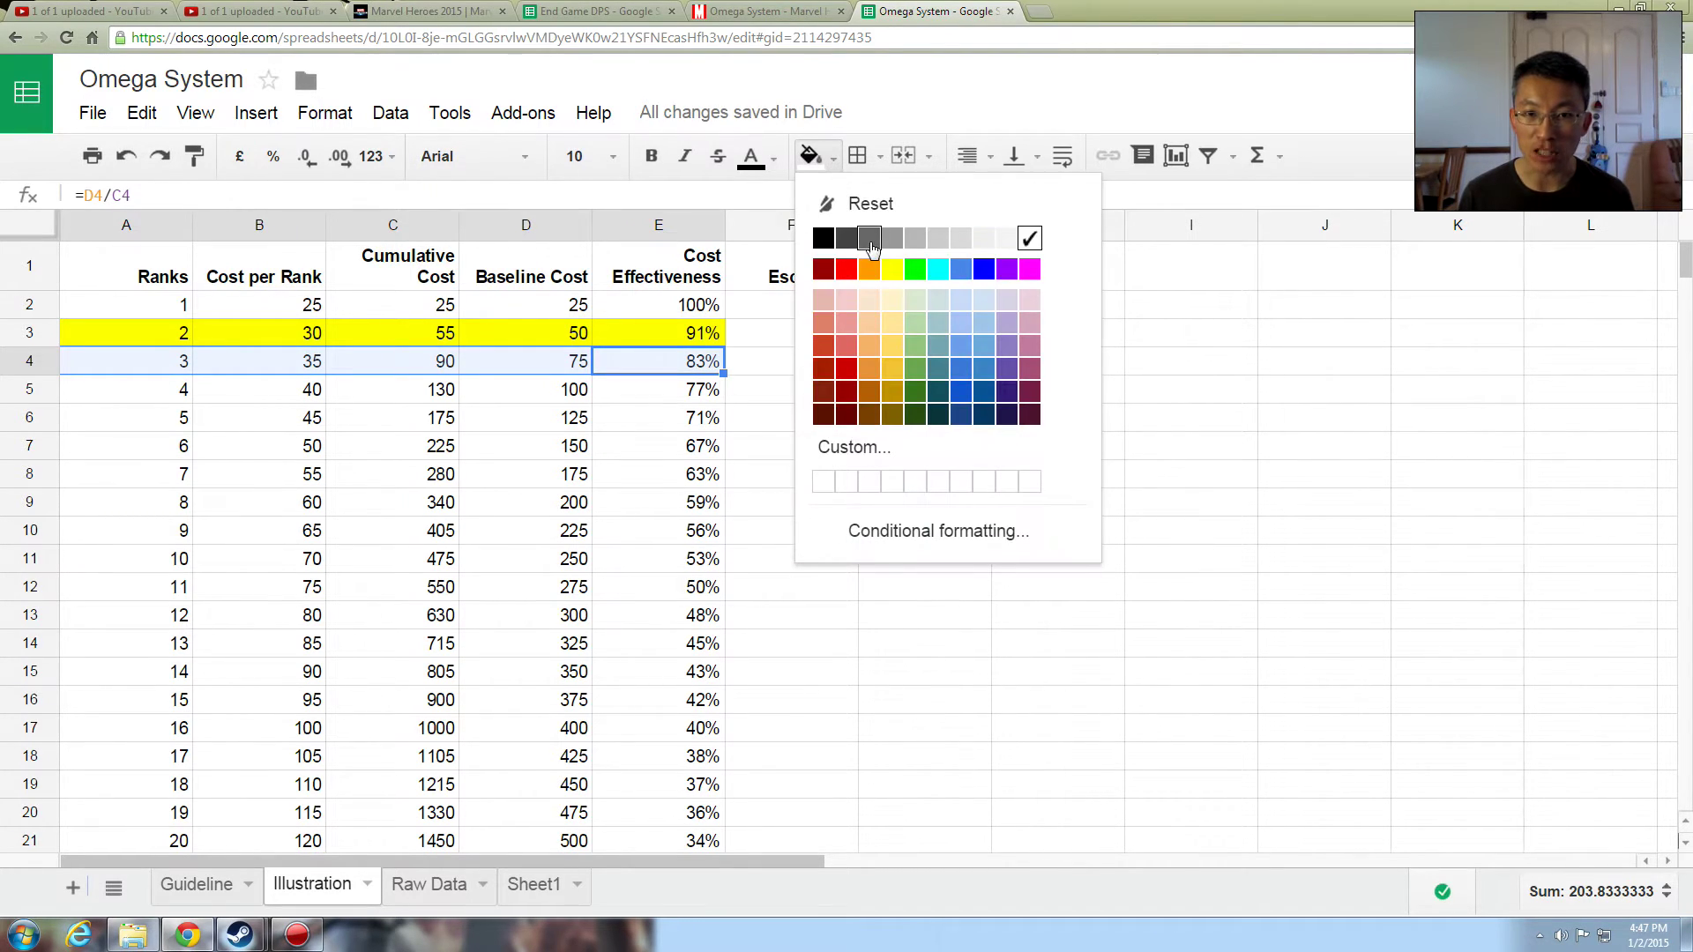
pyautogui.click(869, 266)
pyautogui.click(721, 447)
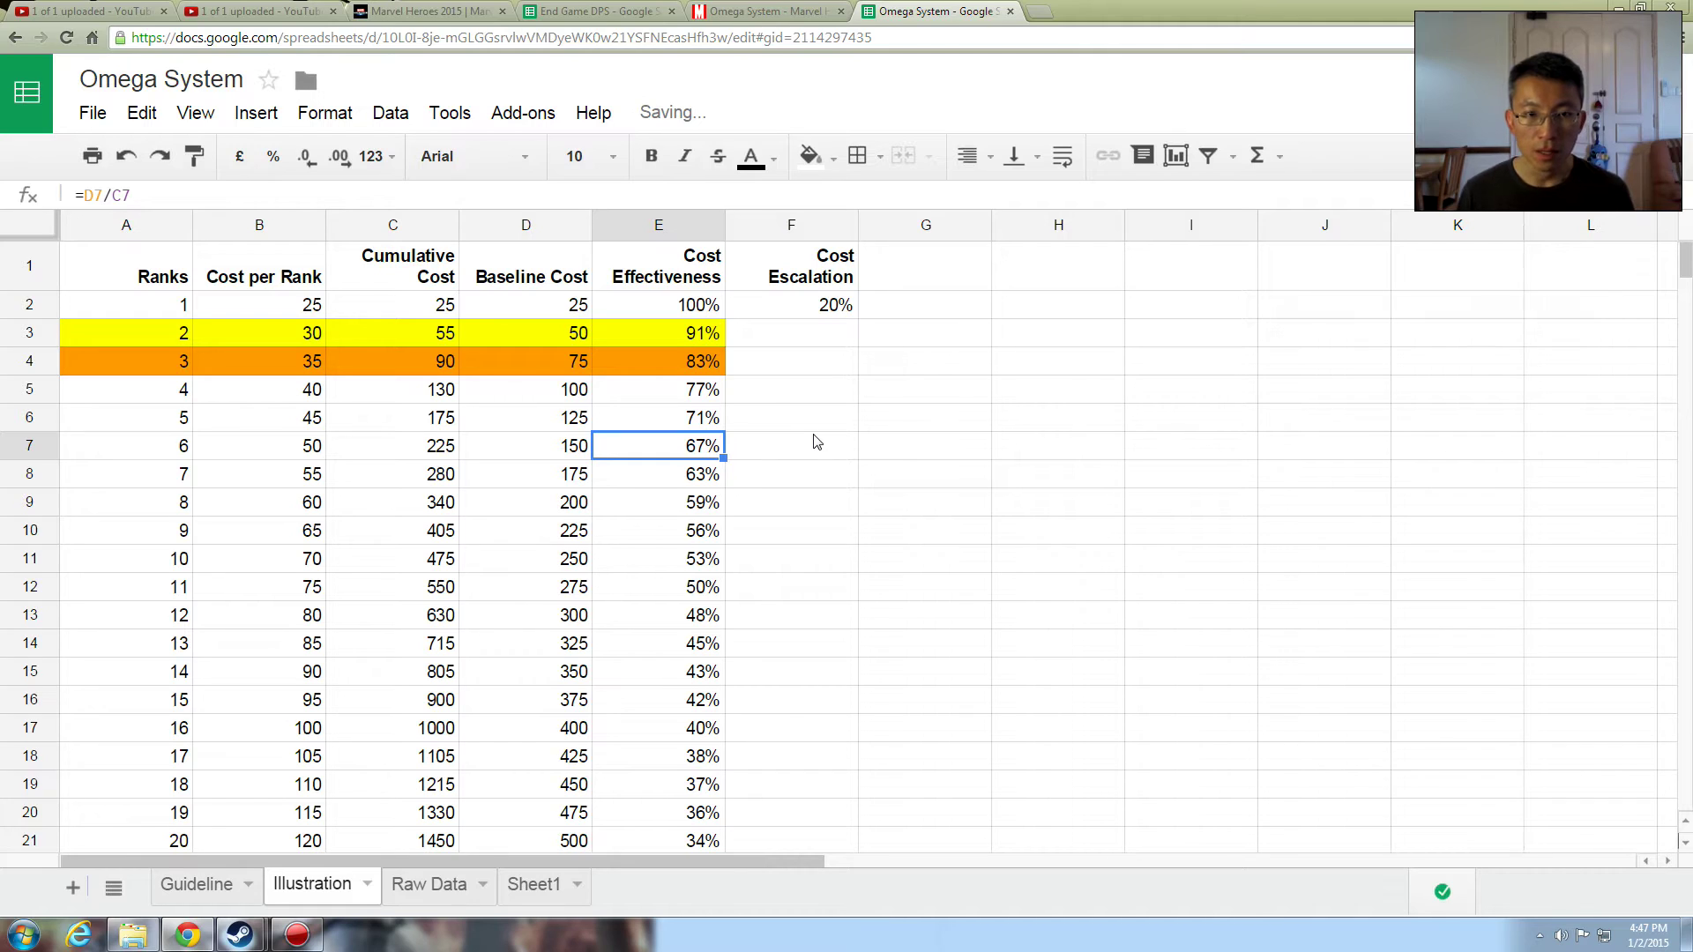
# Step: Review the rank 20 and rank 3 cost, cumulative, baseline and effectiveness formulas
pyautogui.click(705, 841)
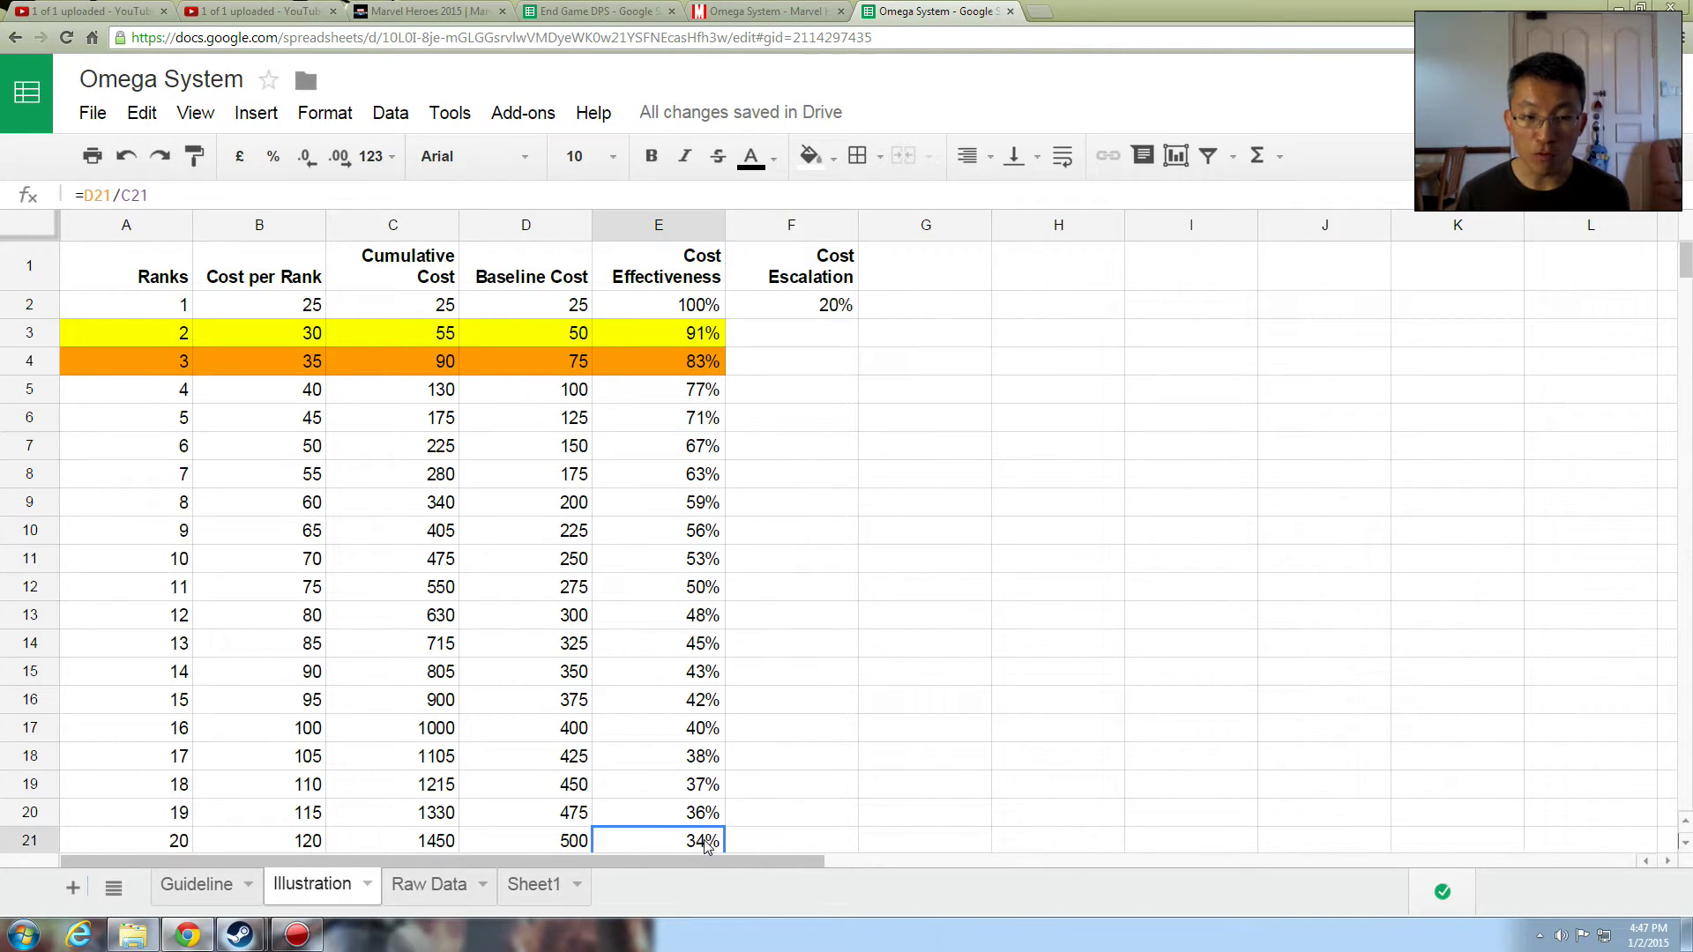
pyautogui.click(179, 842)
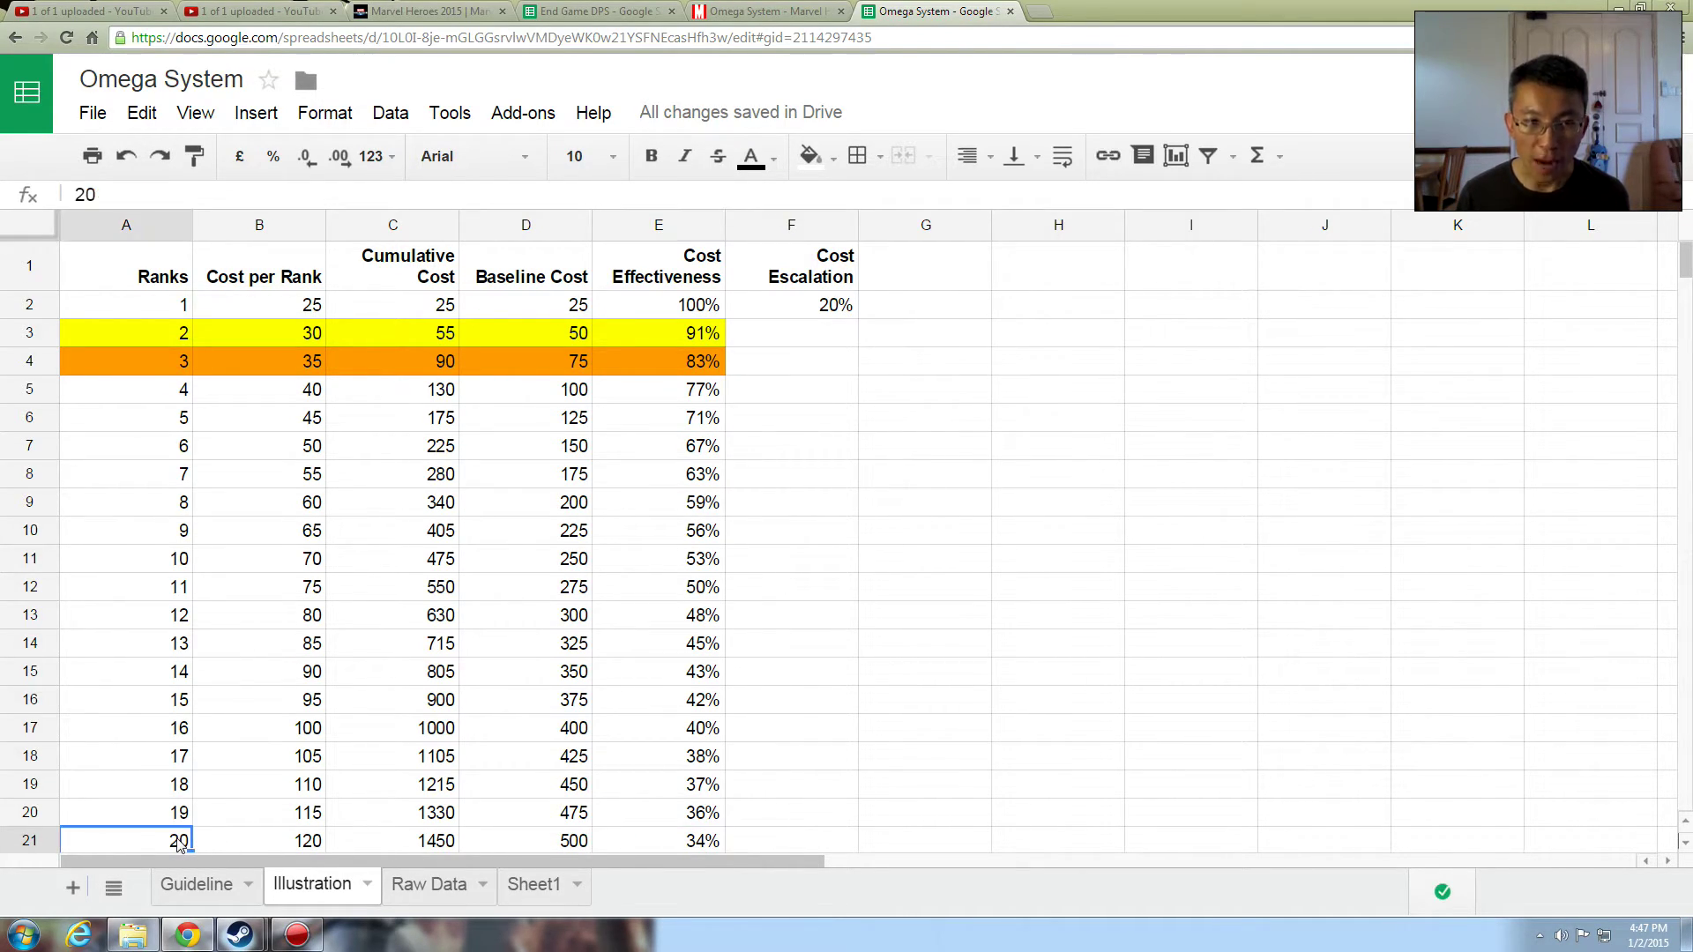
pyautogui.click(440, 849)
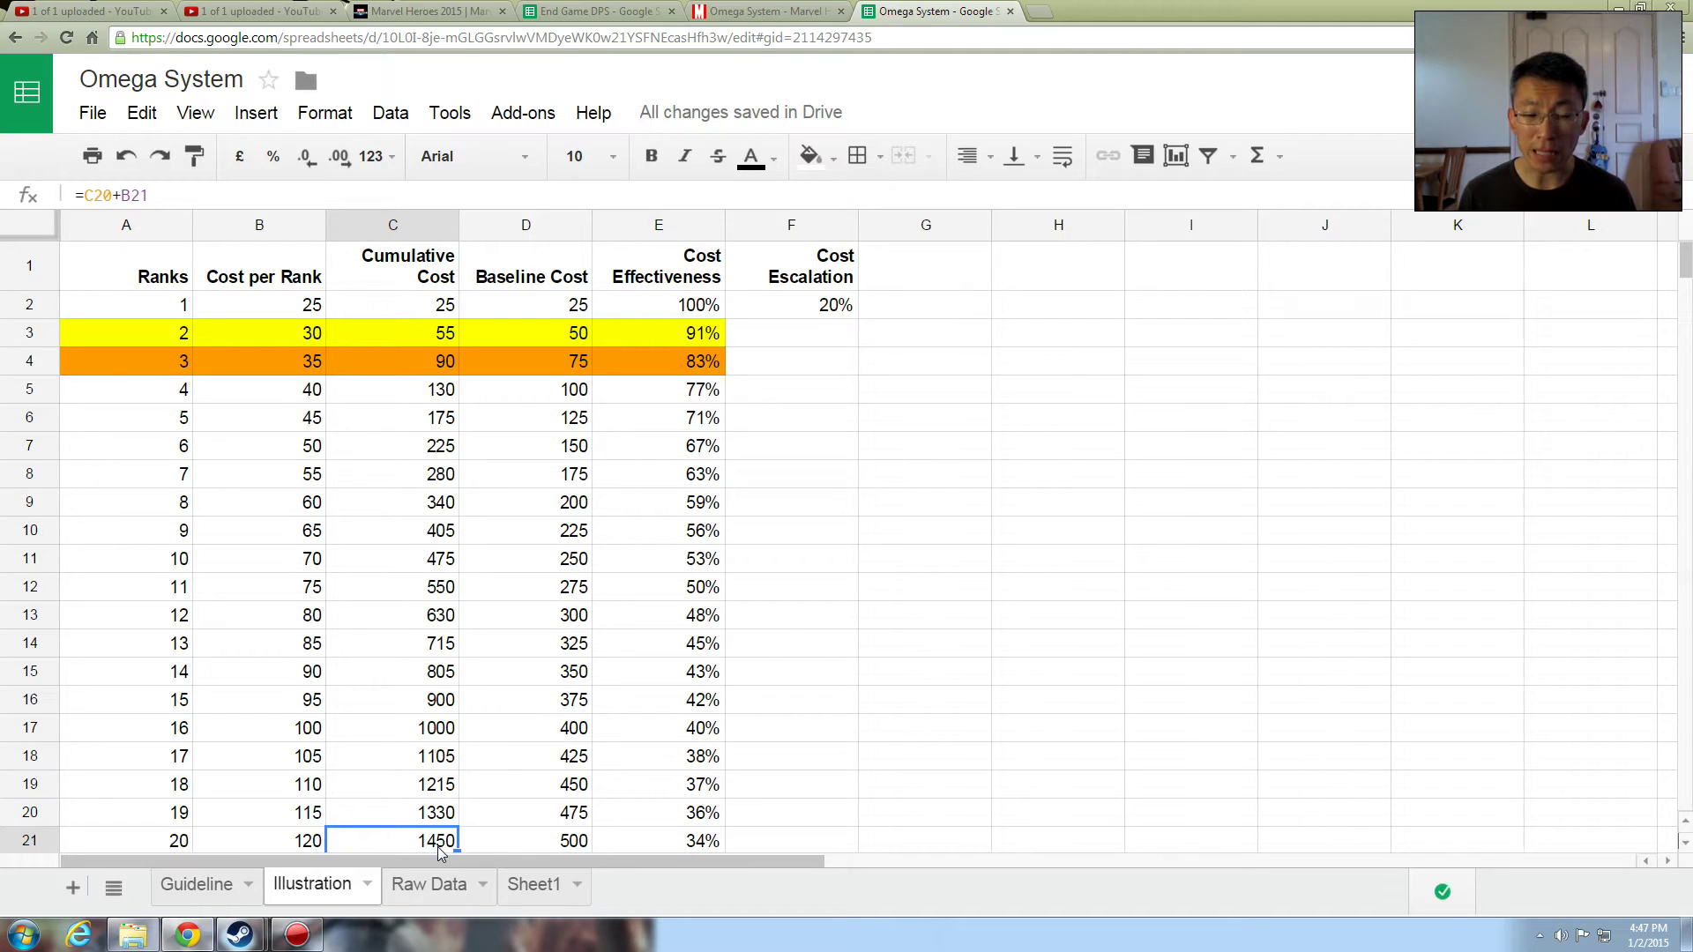
pyautogui.click(539, 843)
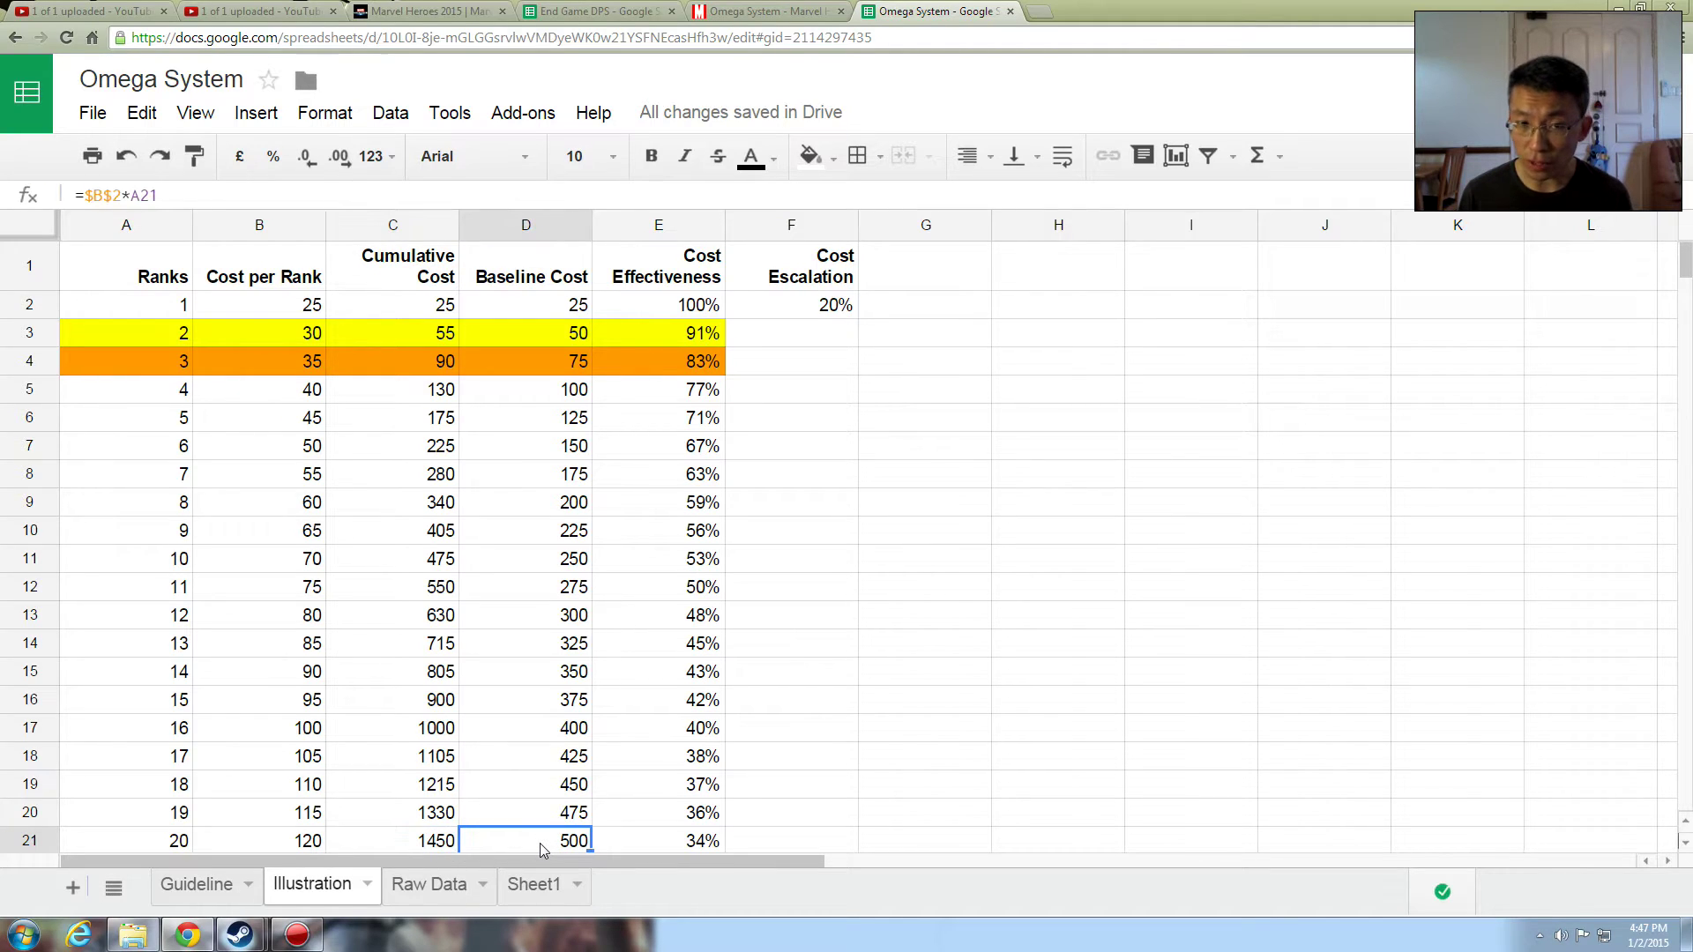
pyautogui.click(645, 844)
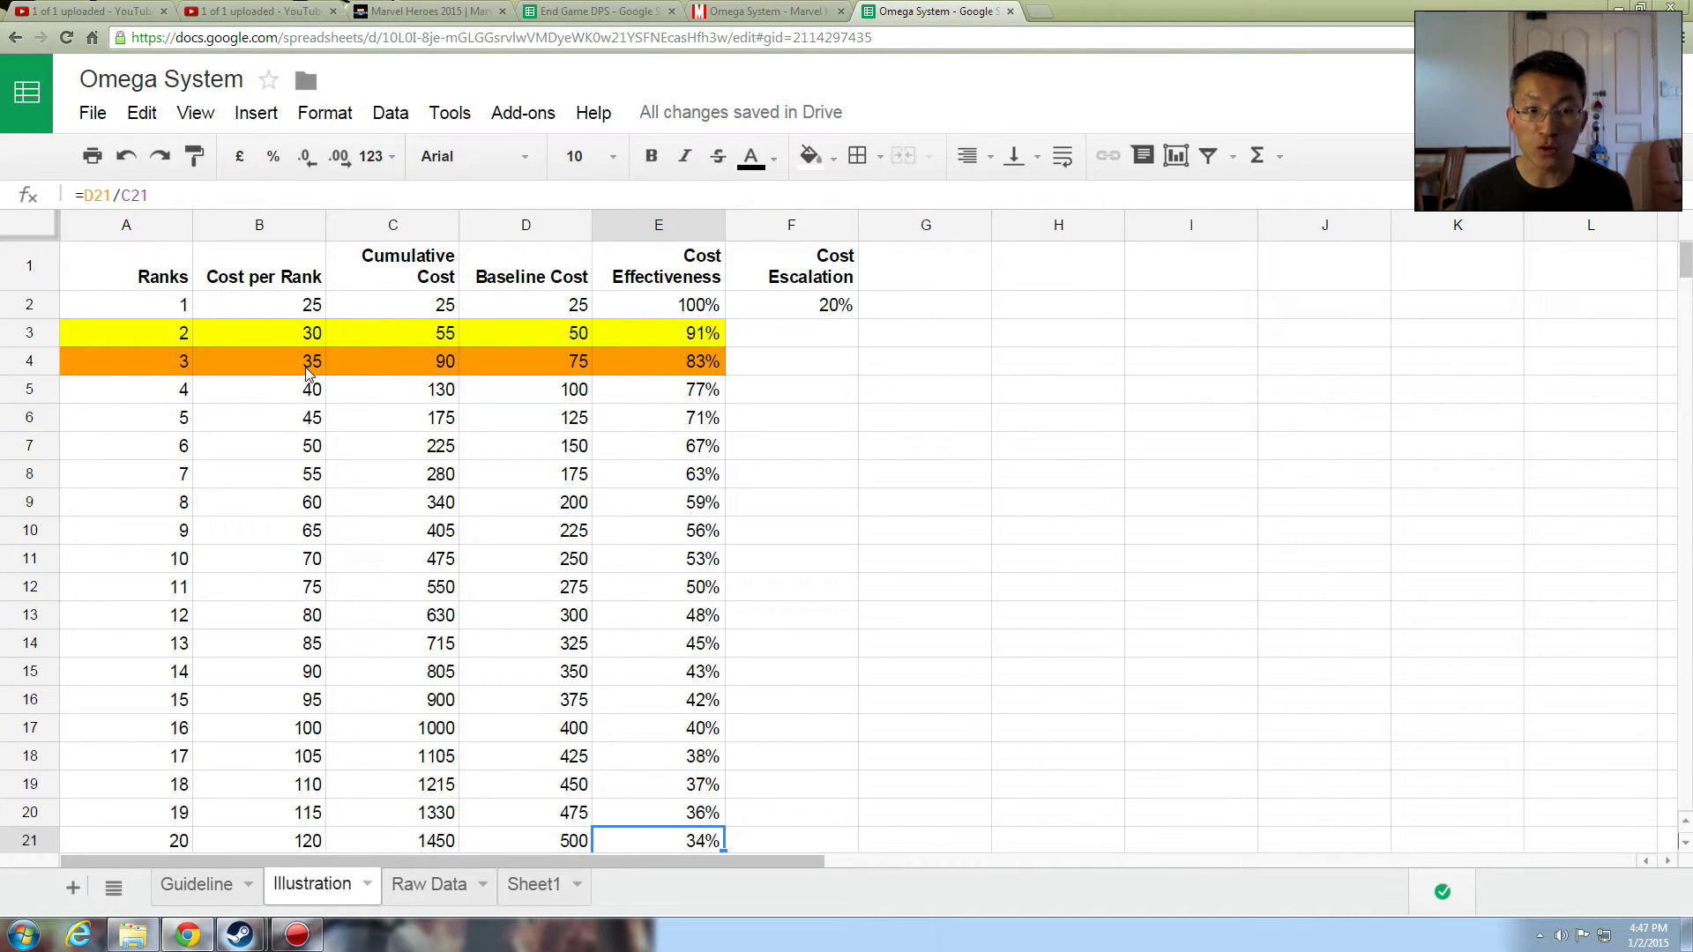
pyautogui.click(451, 369)
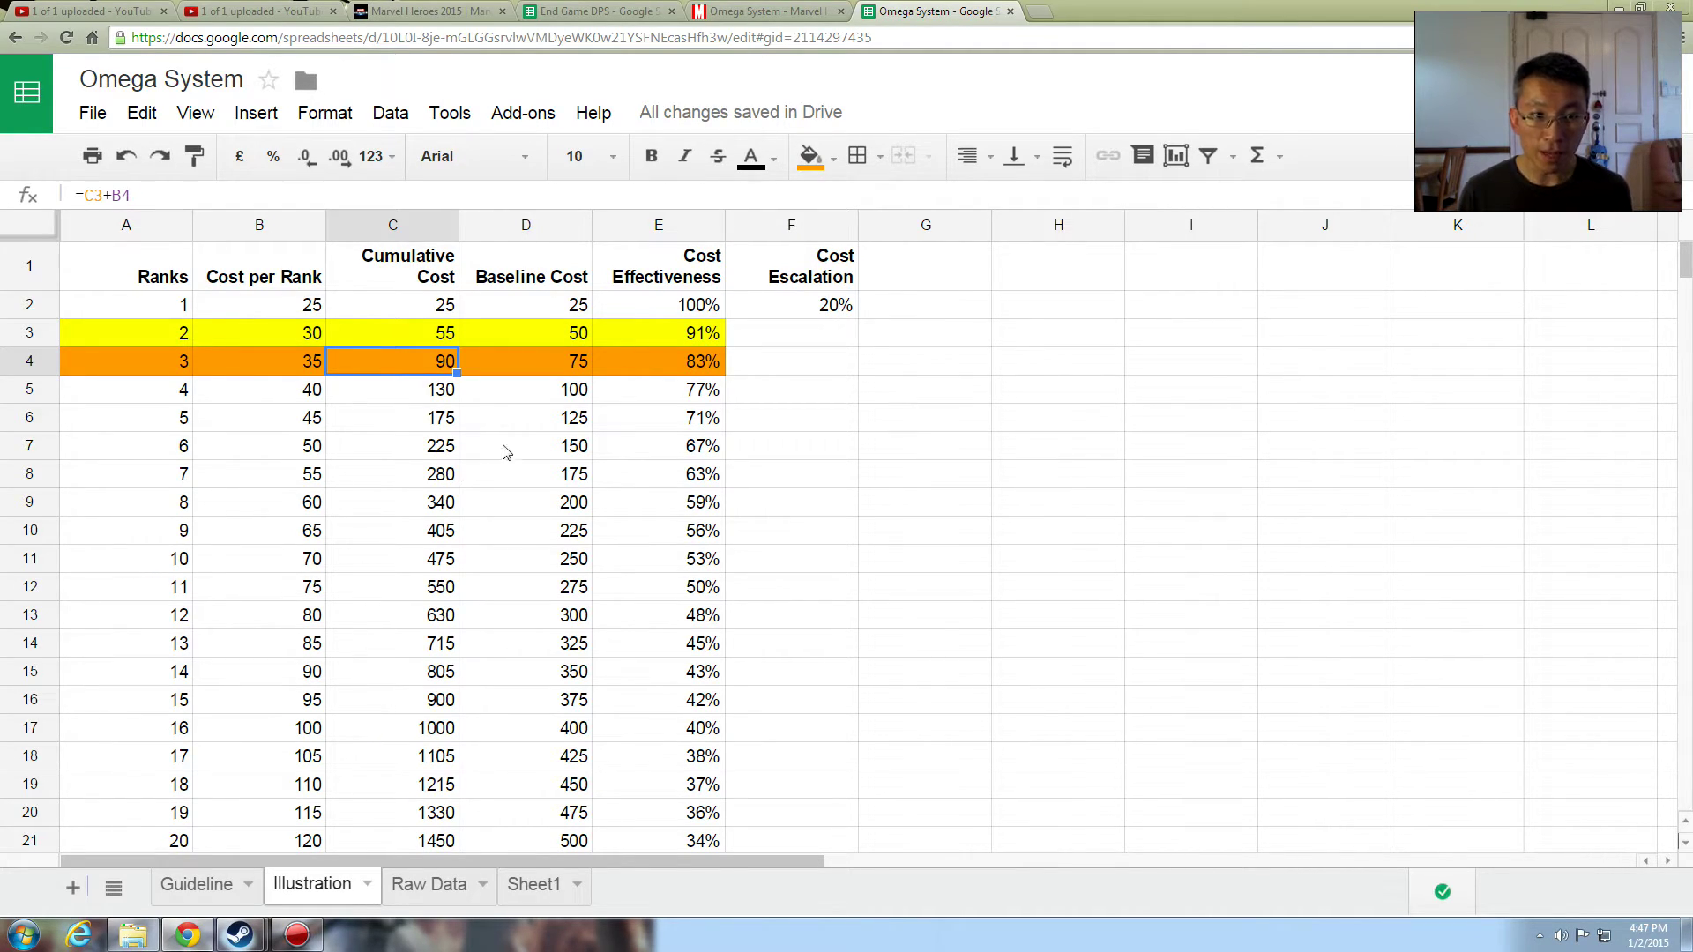
# Step: Set the fill of rows A3:F5 back to white
pyautogui.click(774, 396)
pyautogui.moveTo(728, 386); pyautogui.dragTo(136, 330)
pyautogui.click(812, 159)
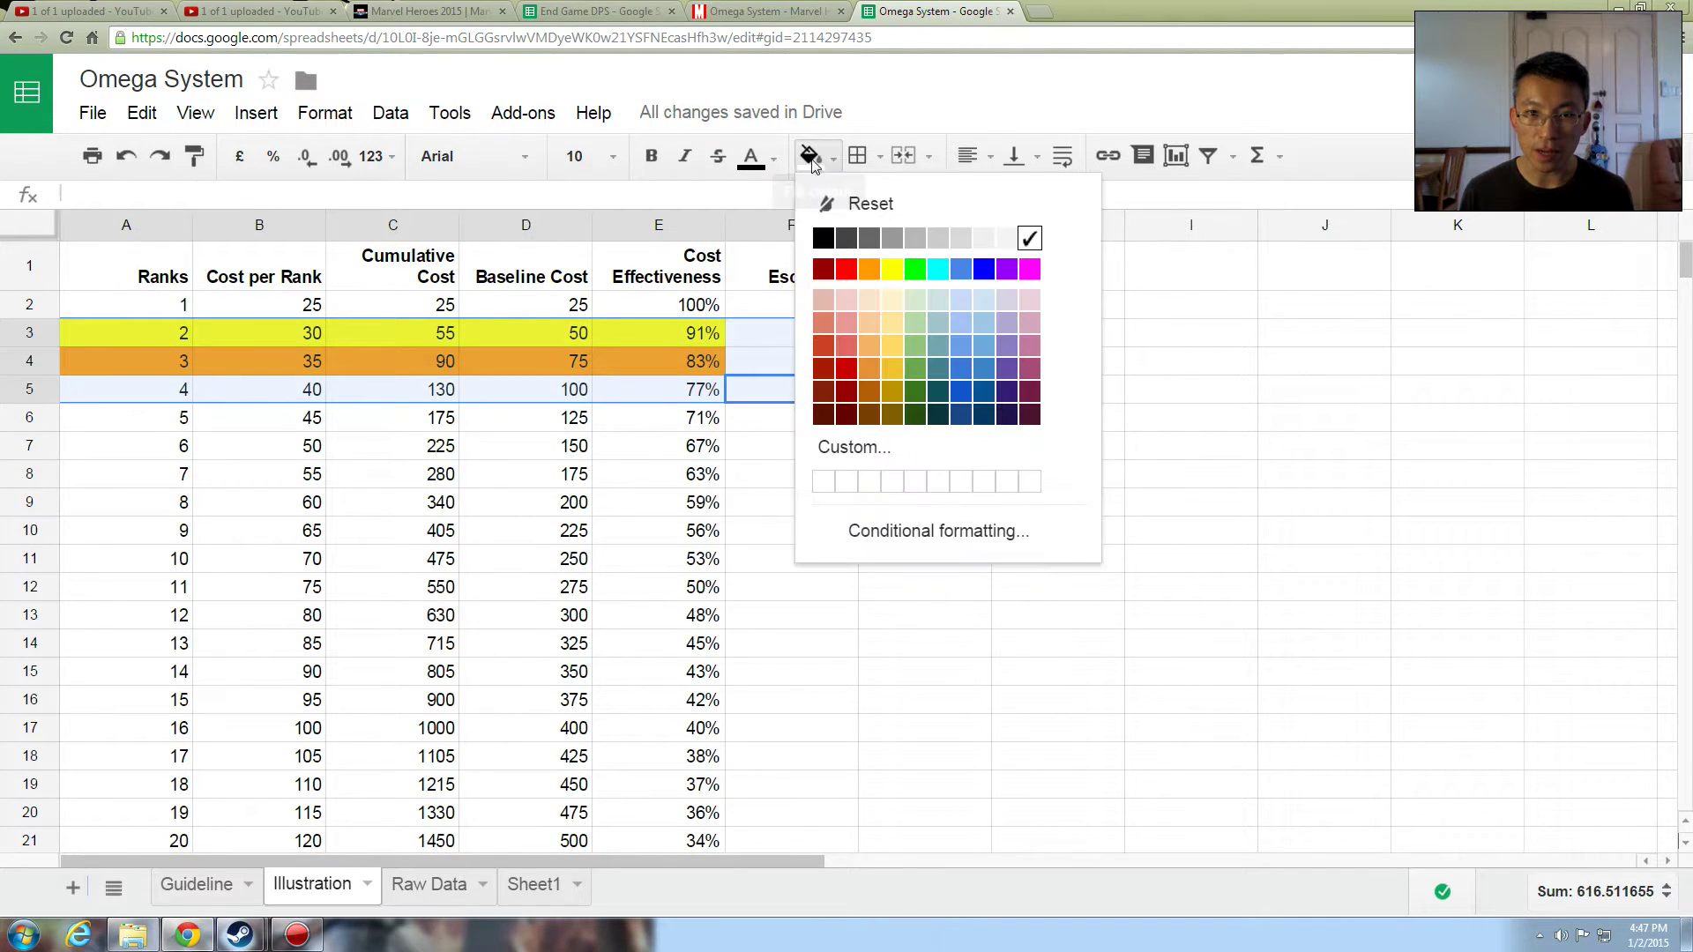
pyautogui.click(1025, 236)
# Step: In the Omega planner, go to Molecular Adjustment and rank Antigenesis to 1/10
pyautogui.click(767, 11)
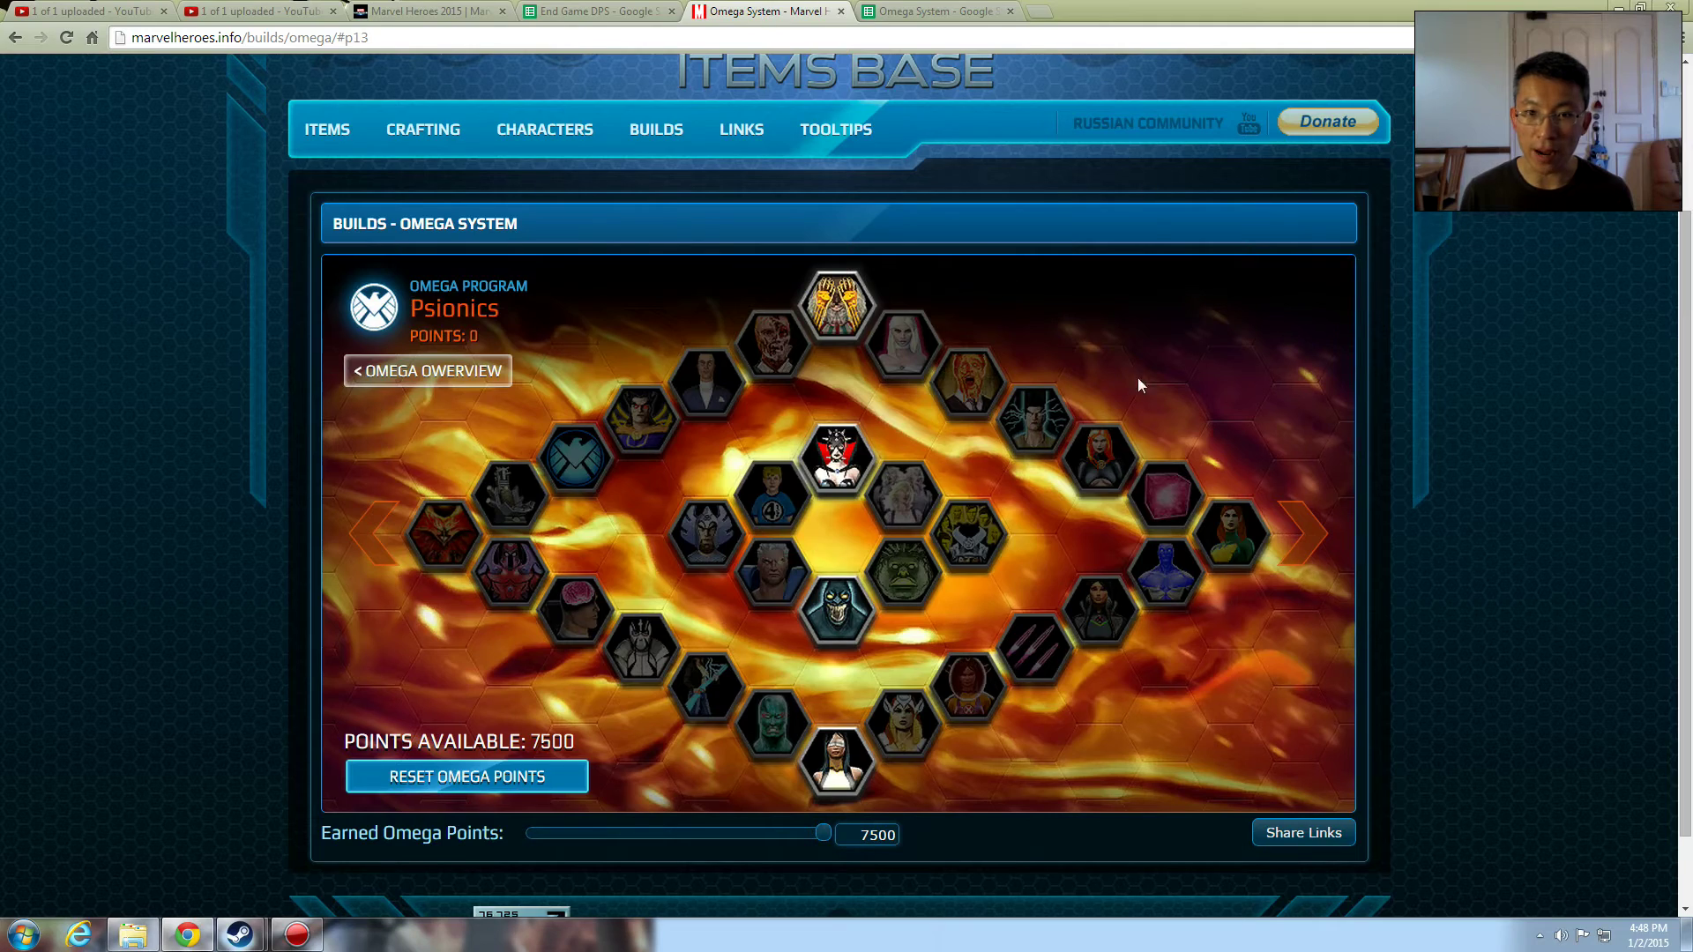
pyautogui.click(1310, 527)
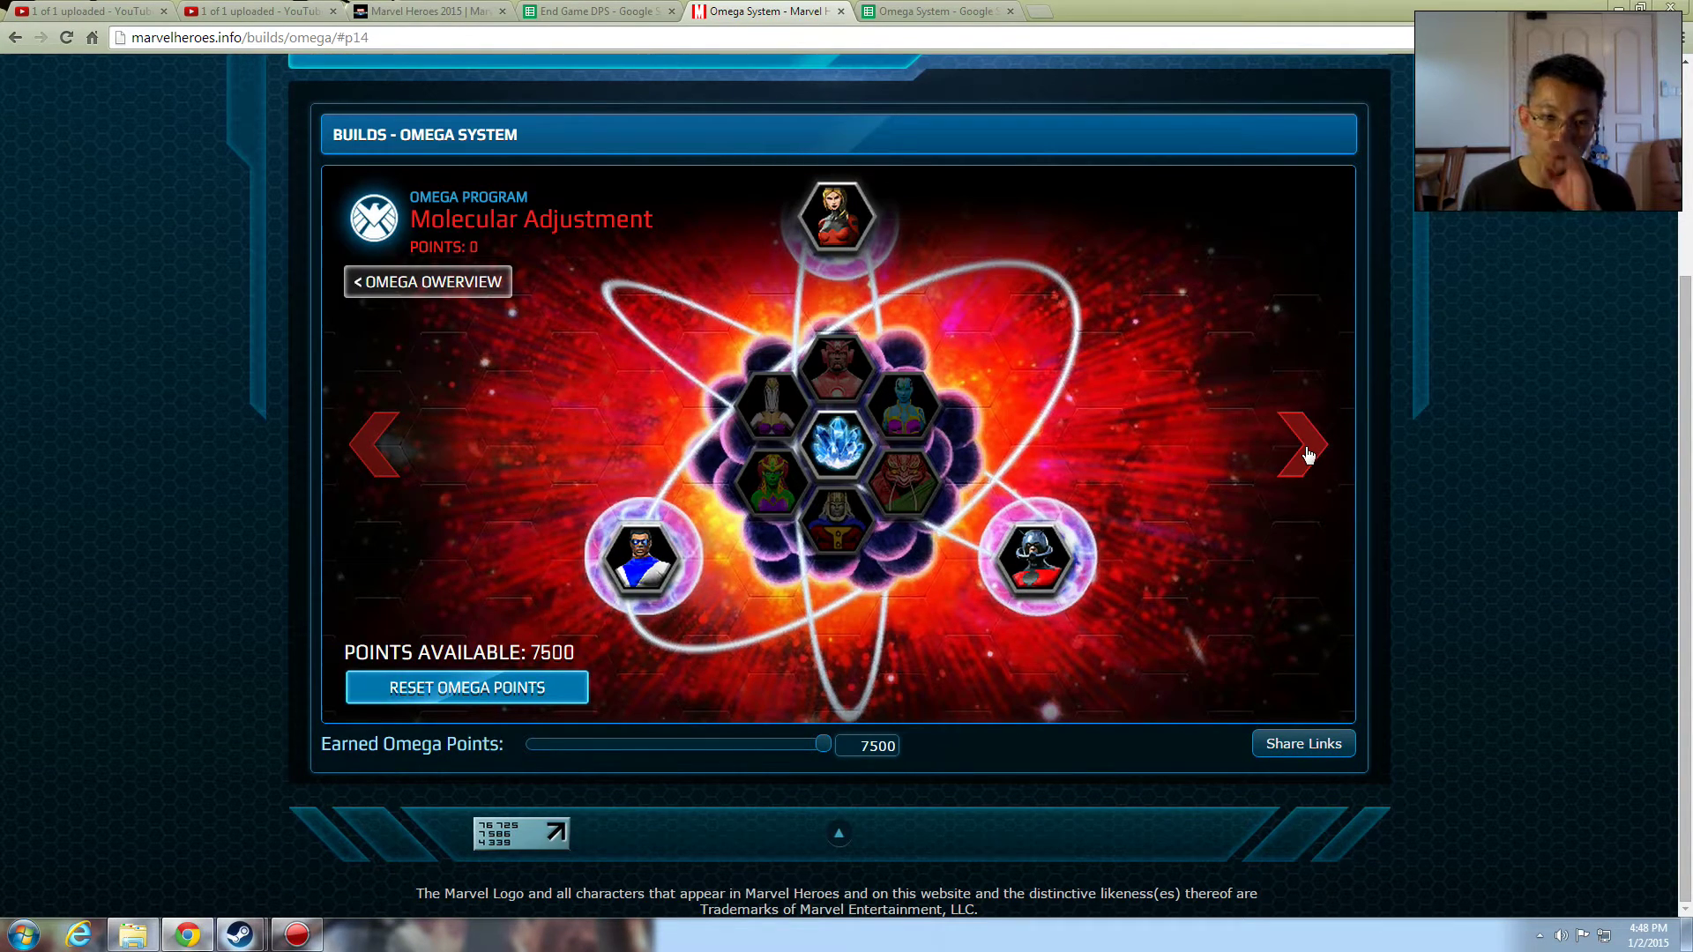
pyautogui.click(847, 453)
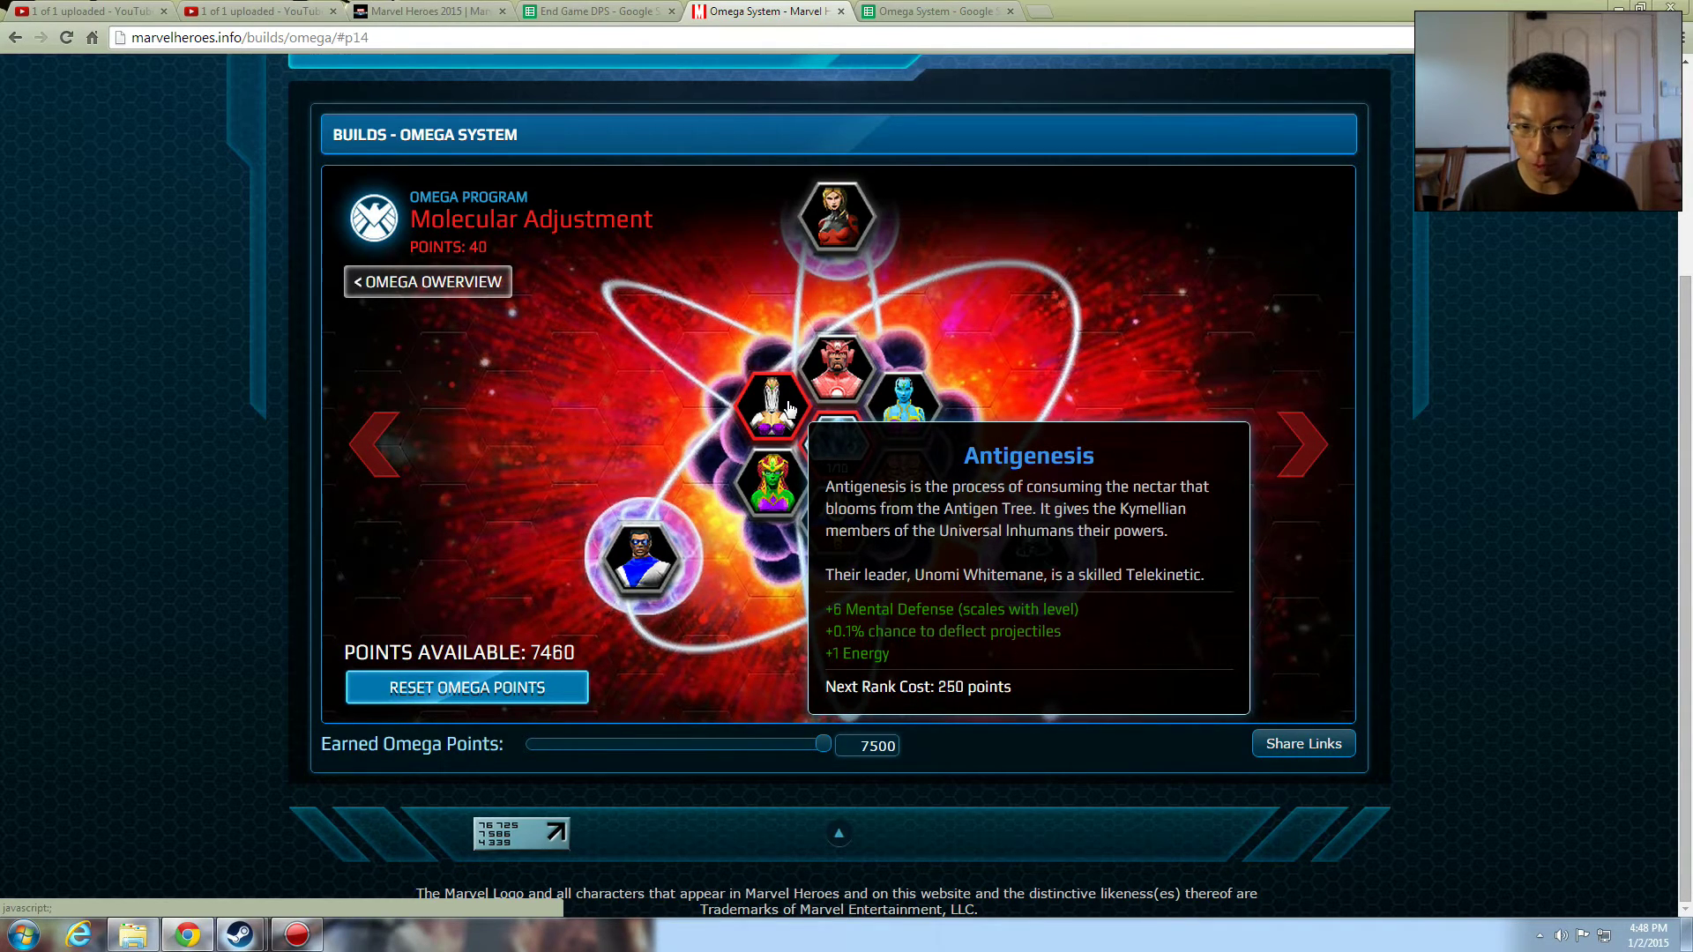
pyautogui.click(789, 408)
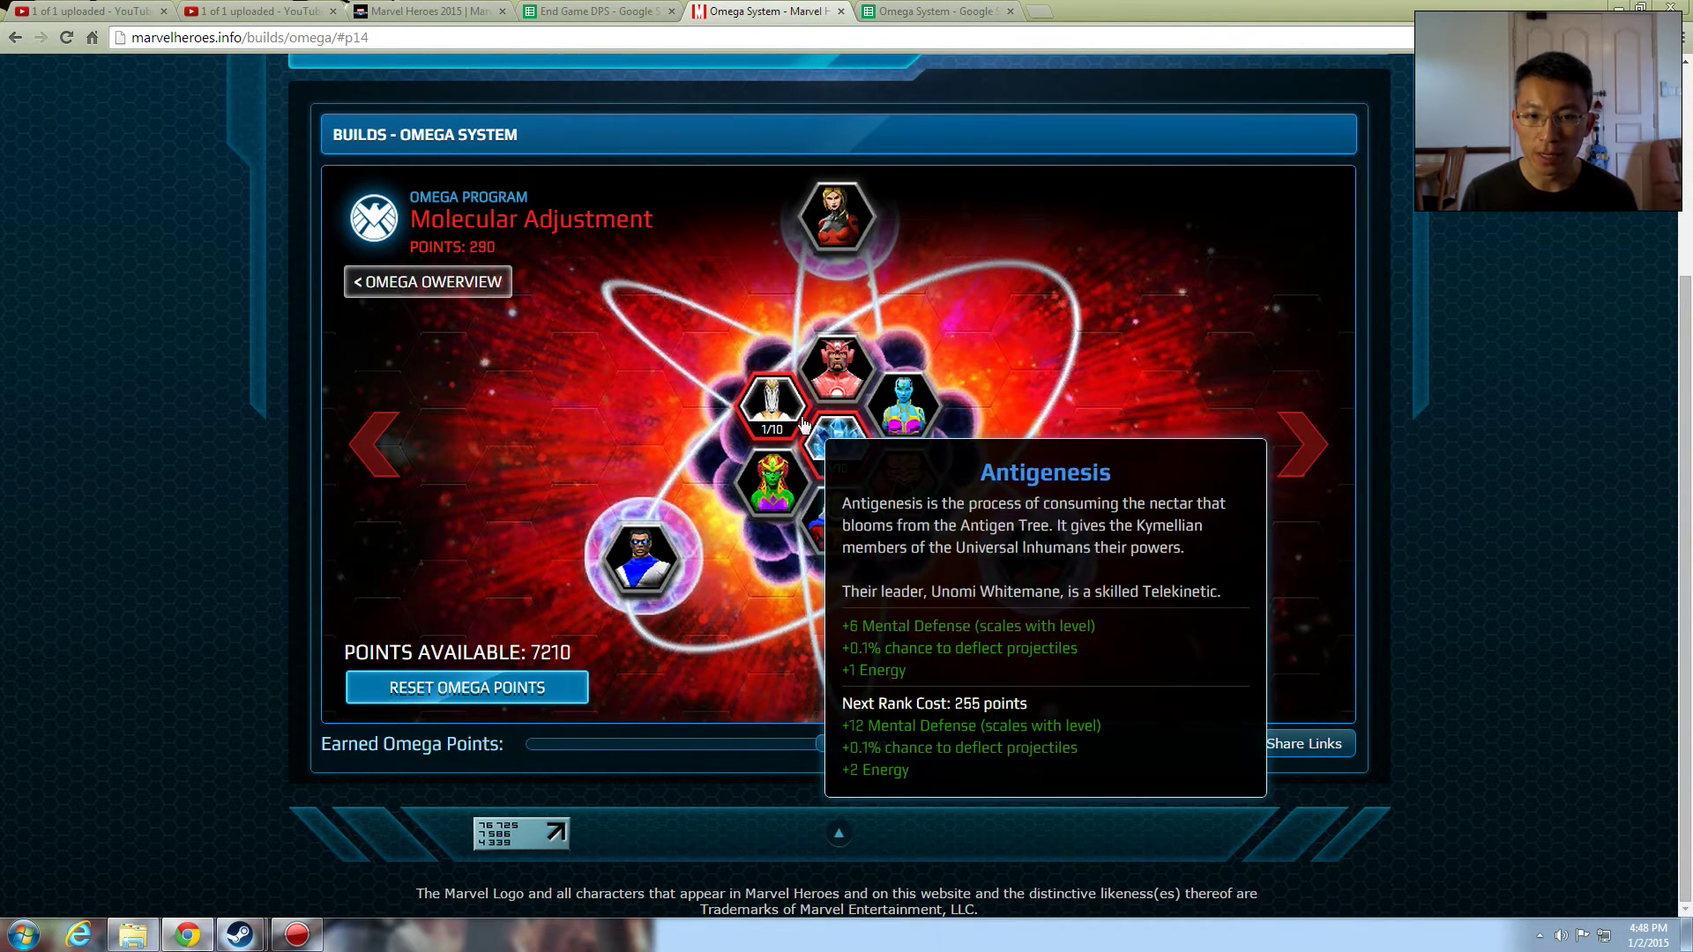
pyautogui.click(977, 20)
# Step: Clear the old Cost per Rank values in B2:B21
pyautogui.scroll(-1, 850, 530)
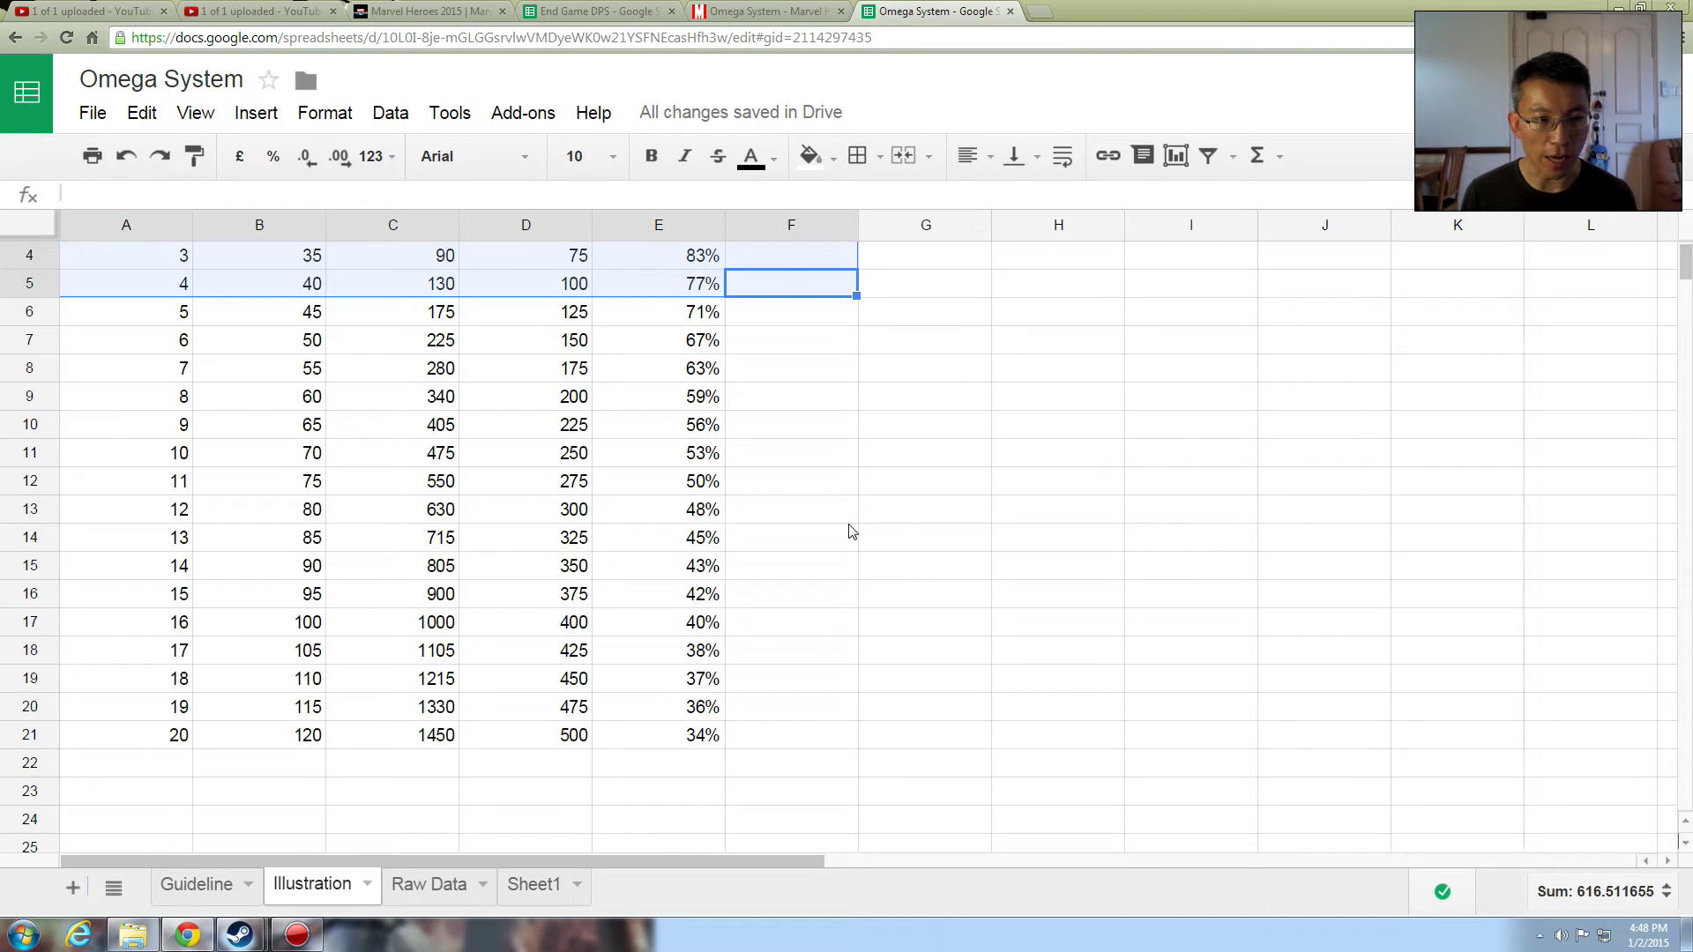
pyautogui.scroll(1, 851, 531)
pyautogui.scroll(-1, 851, 531)
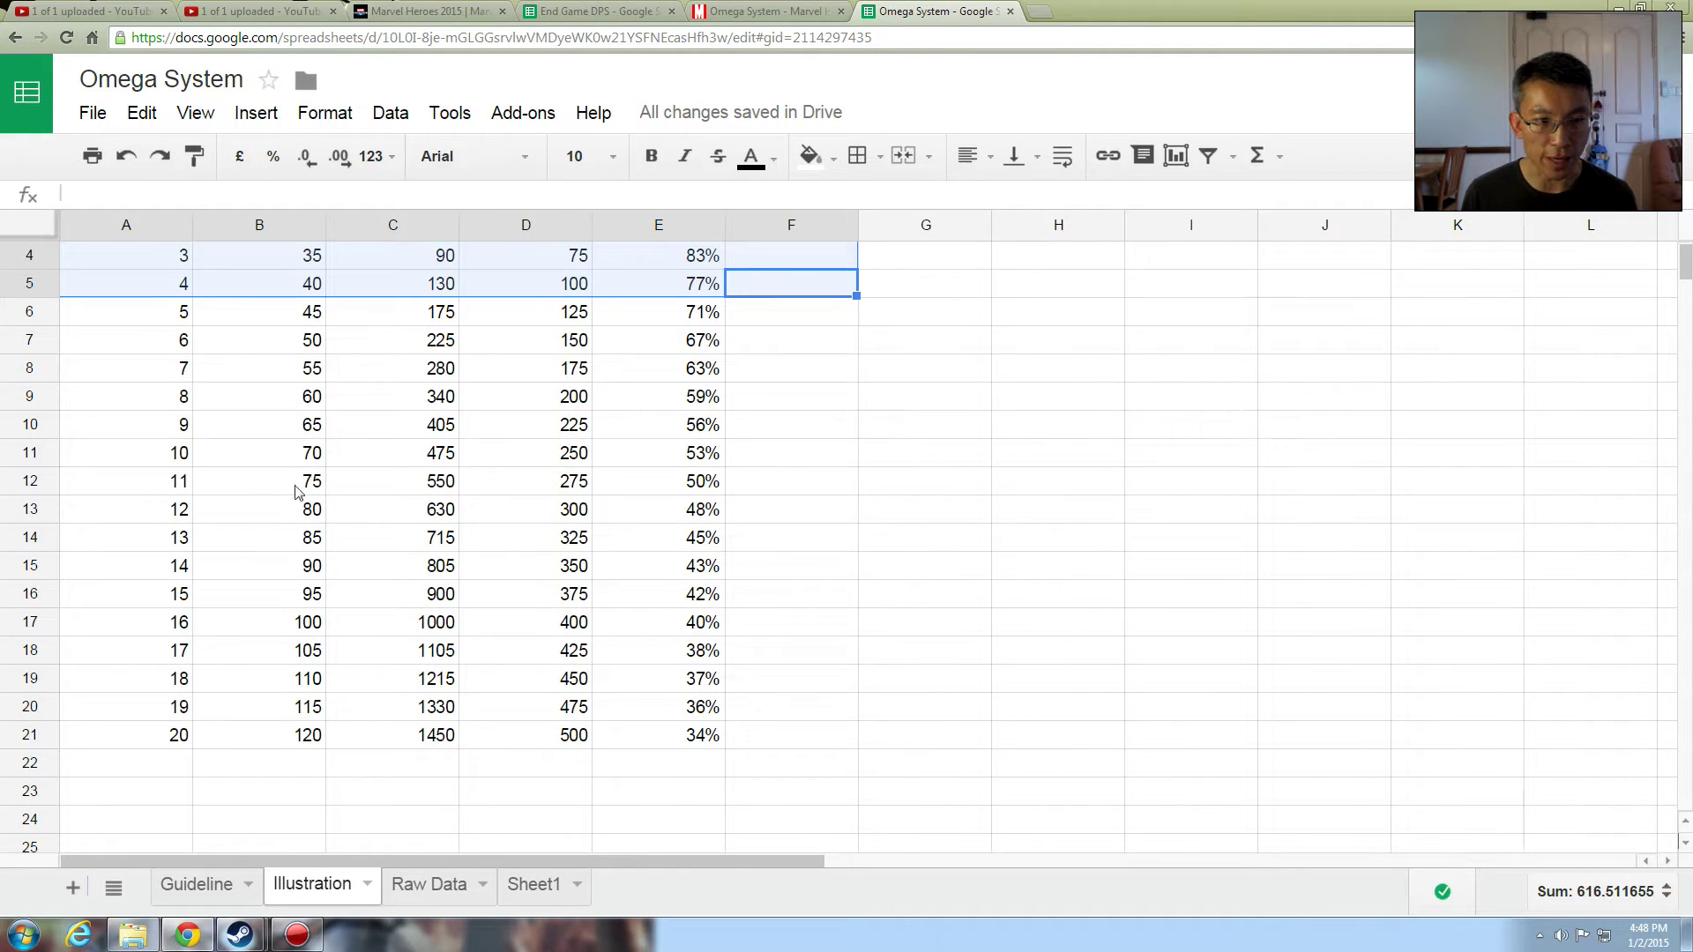
pyautogui.scroll(1, 334, 476)
pyautogui.click(305, 307)
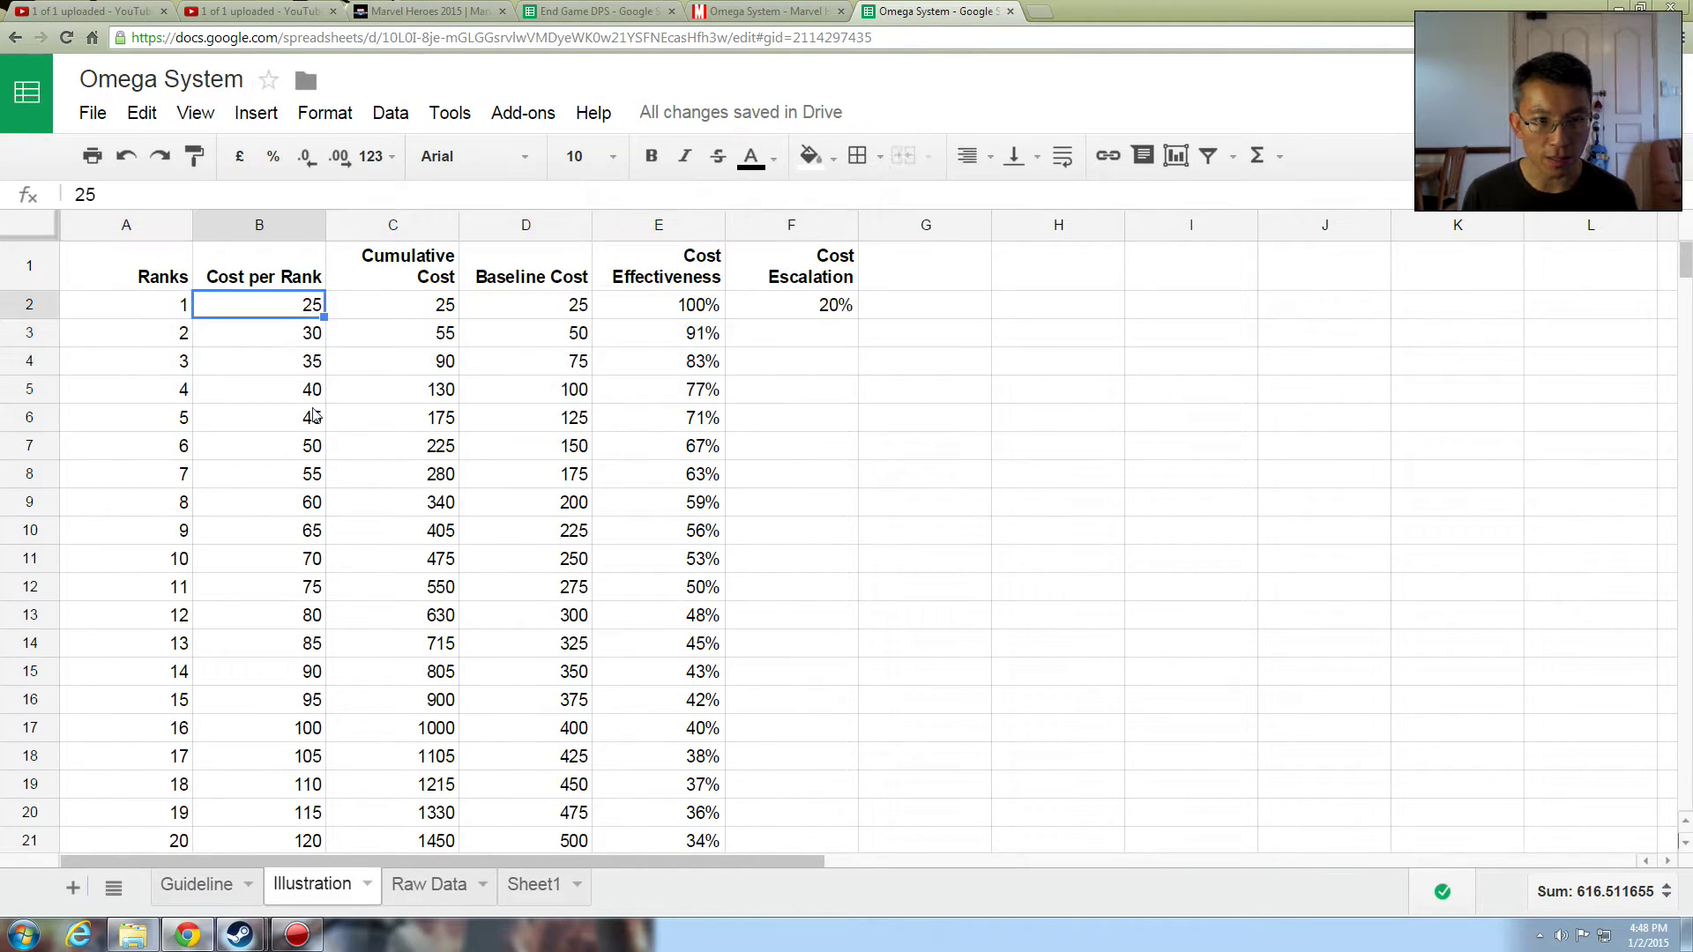
pyautogui.scroll(-3, 316, 426)
pyautogui.keyDown('shift'); pyautogui.click(291, 573); pyautogui.keyUp('shift')
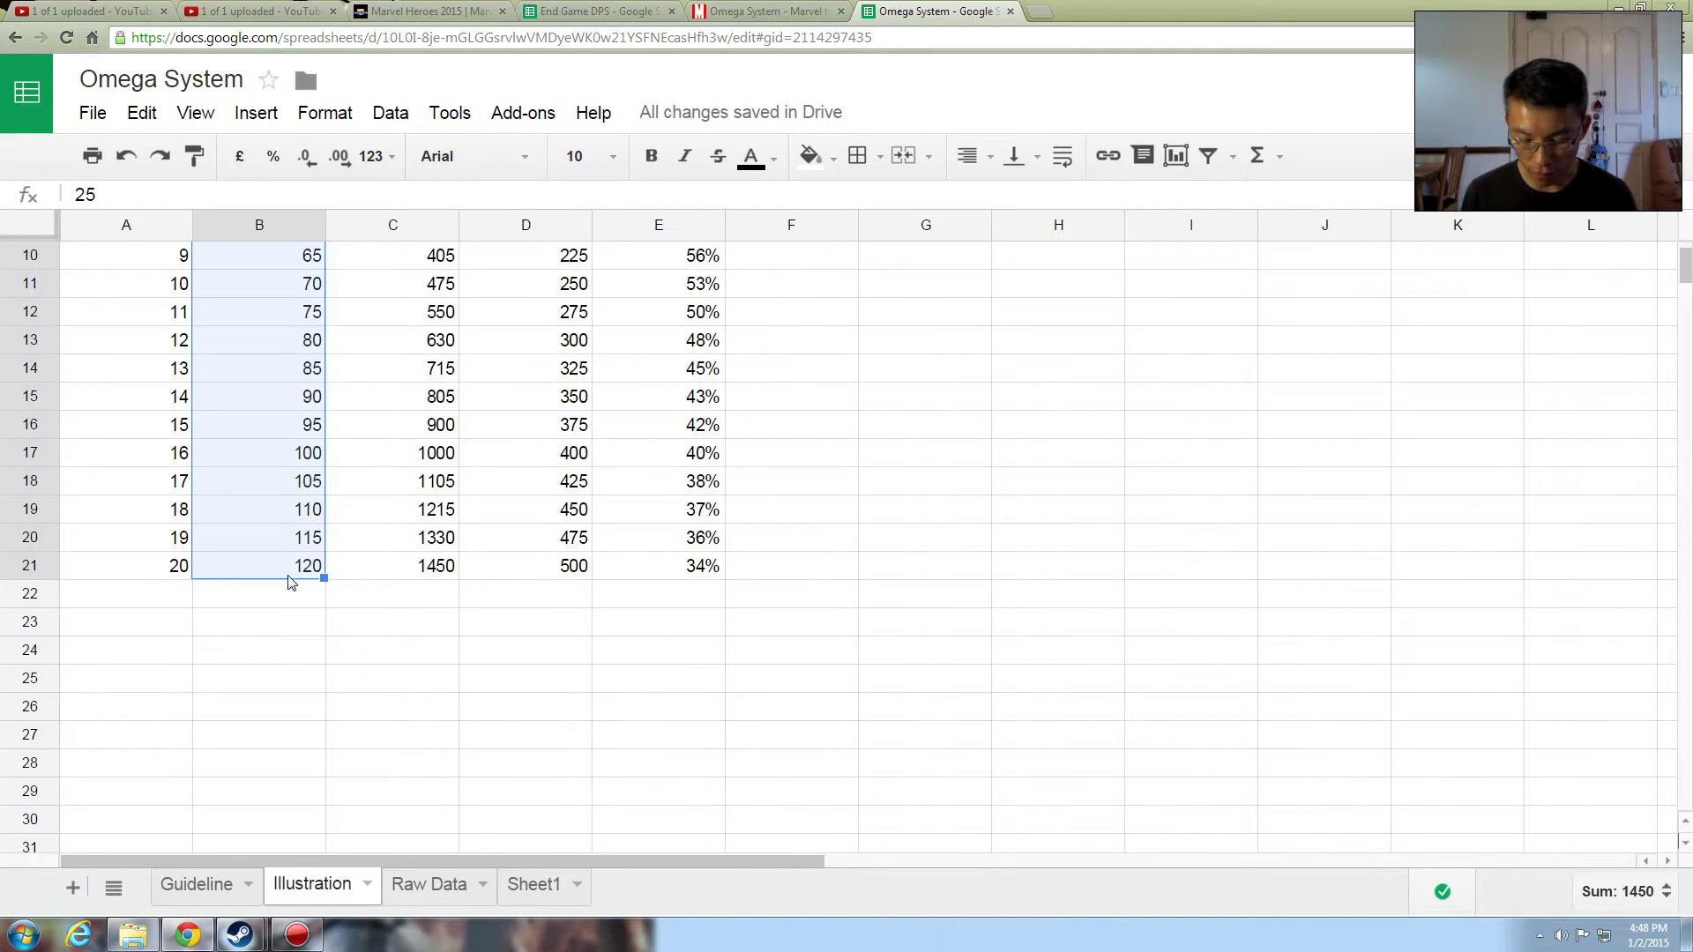
pyautogui.press('Delete')
pyautogui.scroll(3, 298, 578)
pyautogui.click(291, 310)
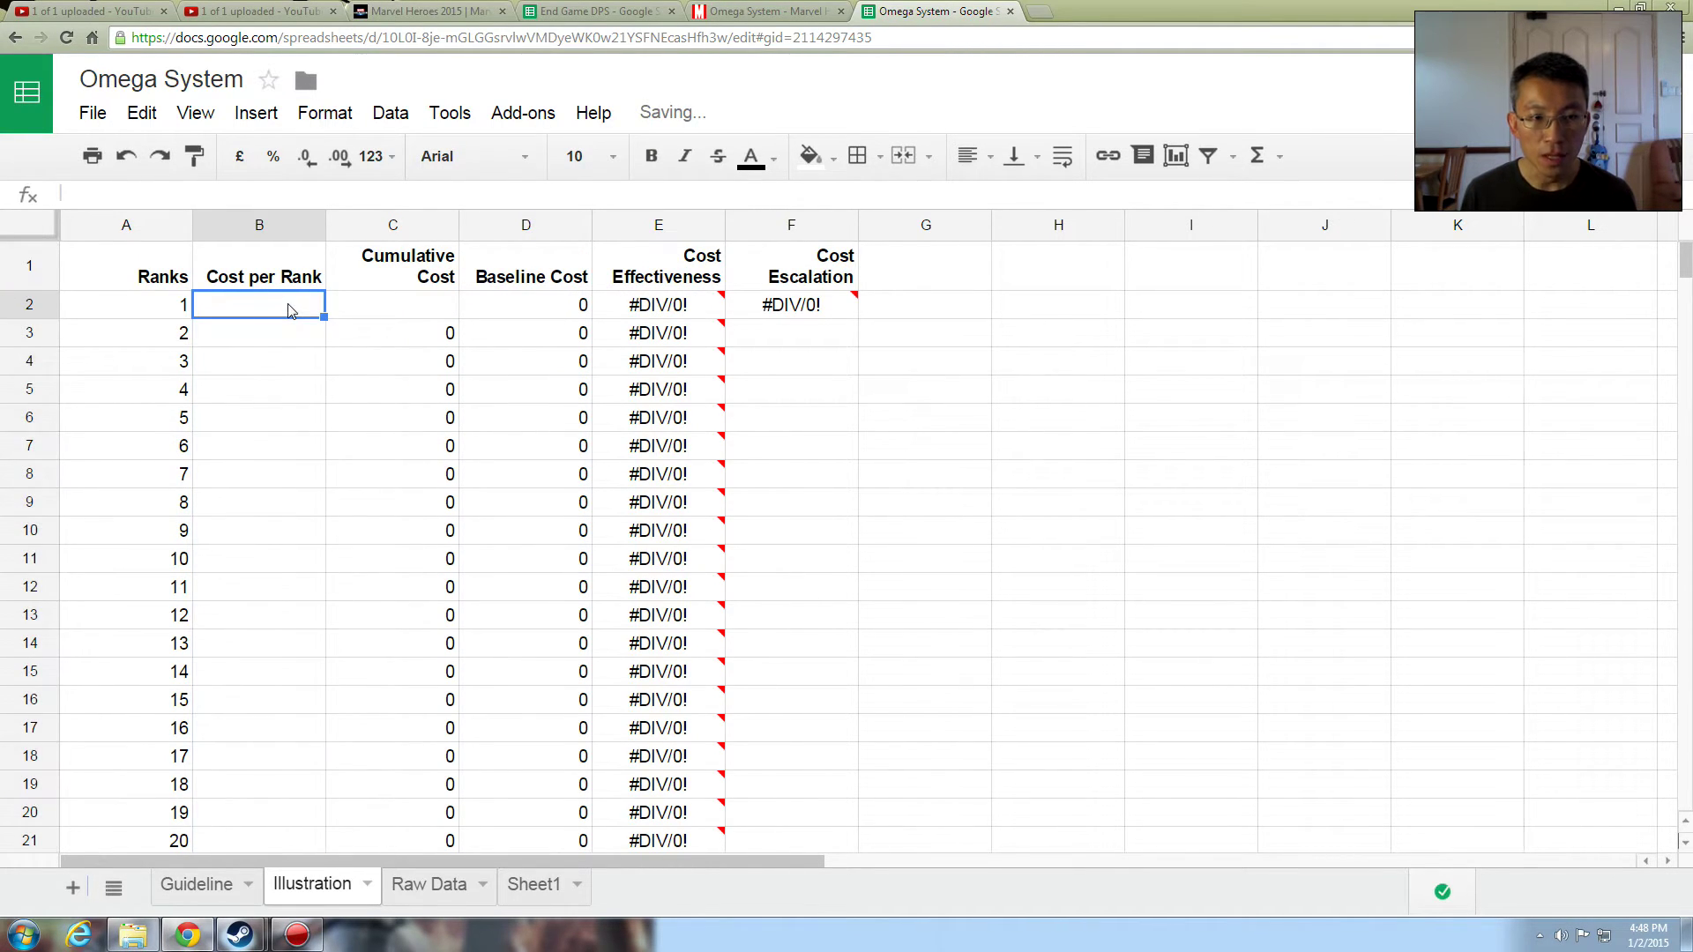
# Step: Check Antigenesis's rank cost in the planner and enter 250 in B2
pyautogui.click(765, 12)
pyautogui.moveTo(783, 417)
pyautogui.click(943, 12)
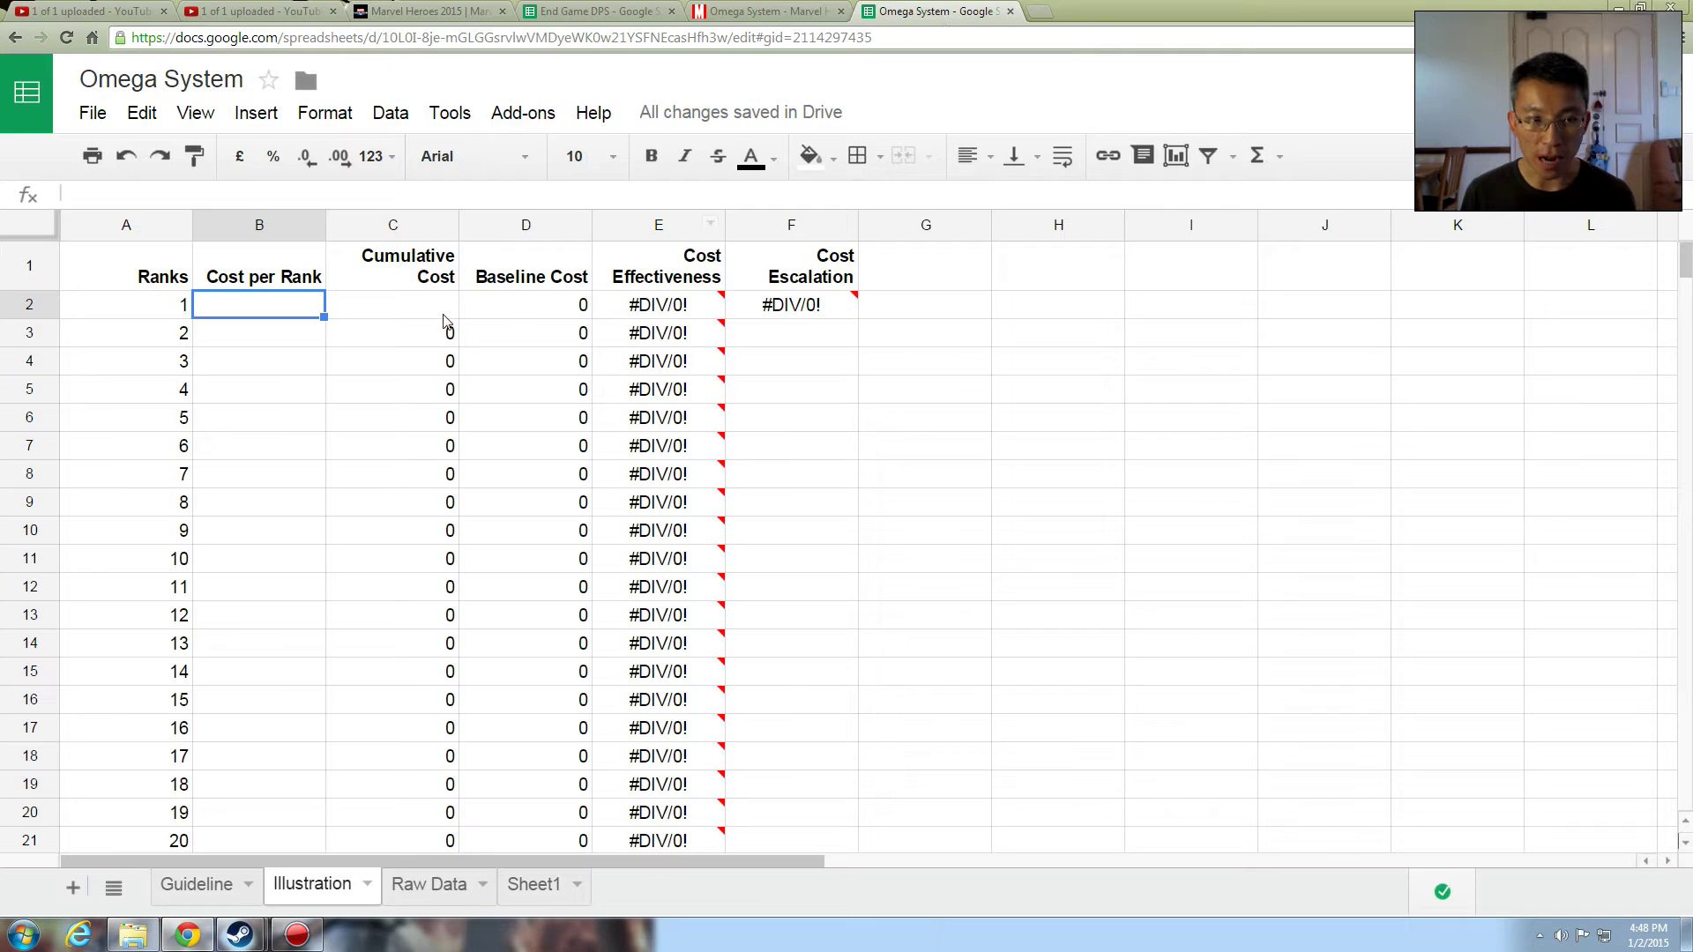
pyautogui.write('250')
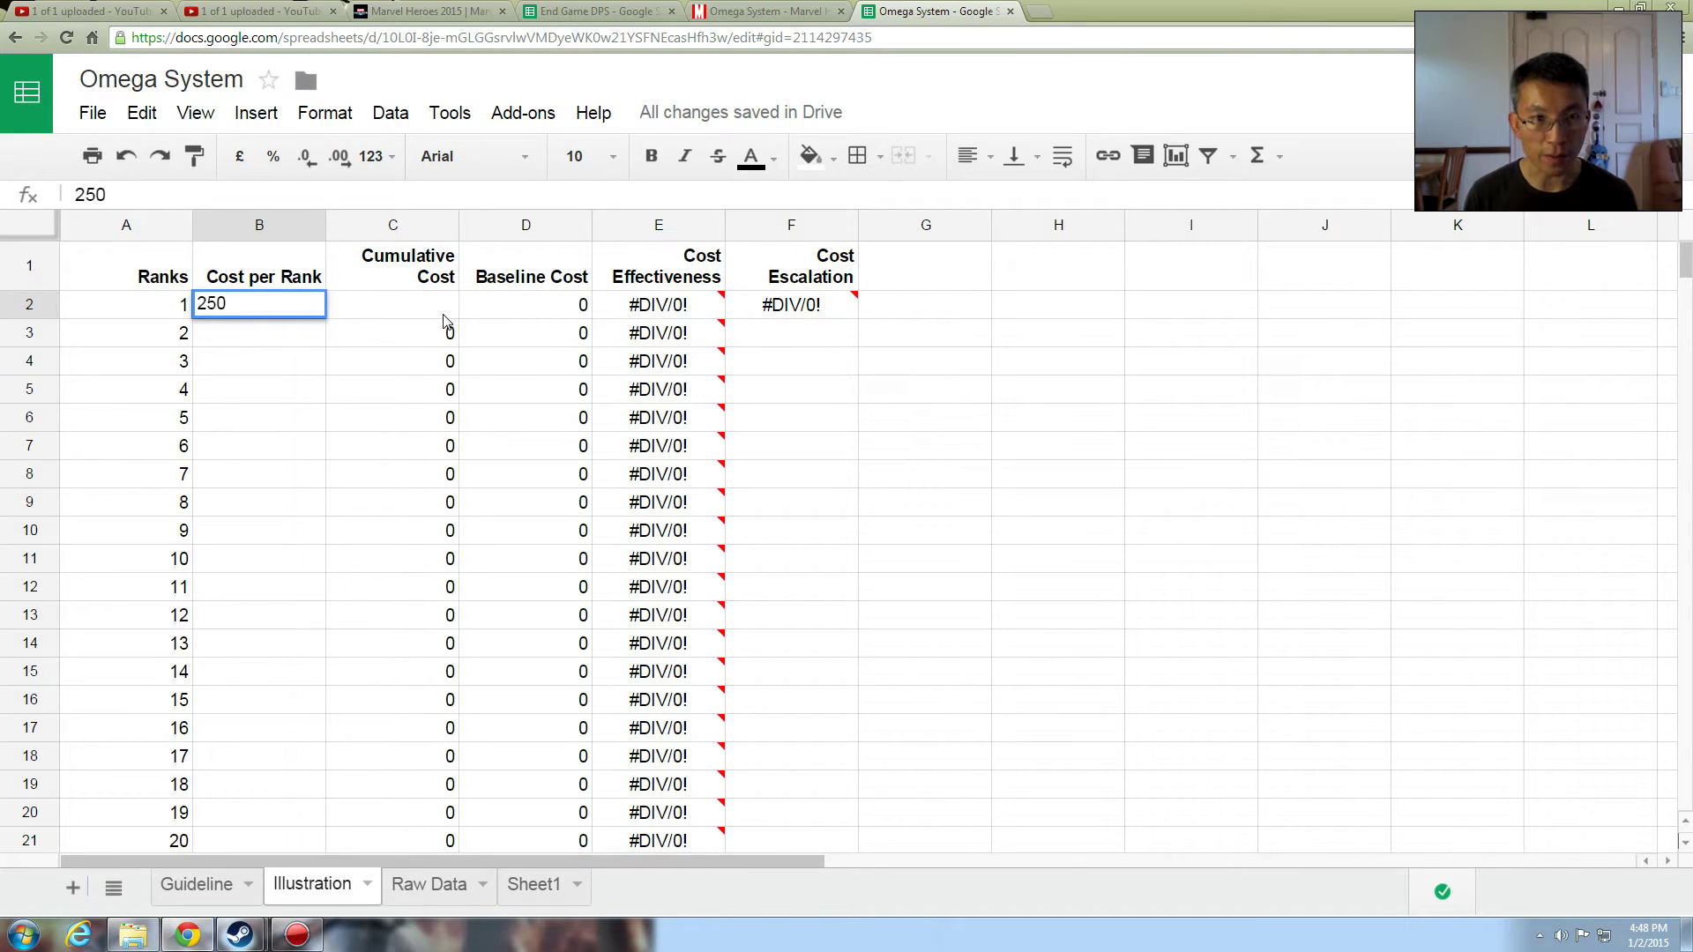
pyautogui.press('Return')
# Step: Enter =B2+5 in B3 and paste it into B4:B11, giving costs 250 to 295
pyautogui.write('=')
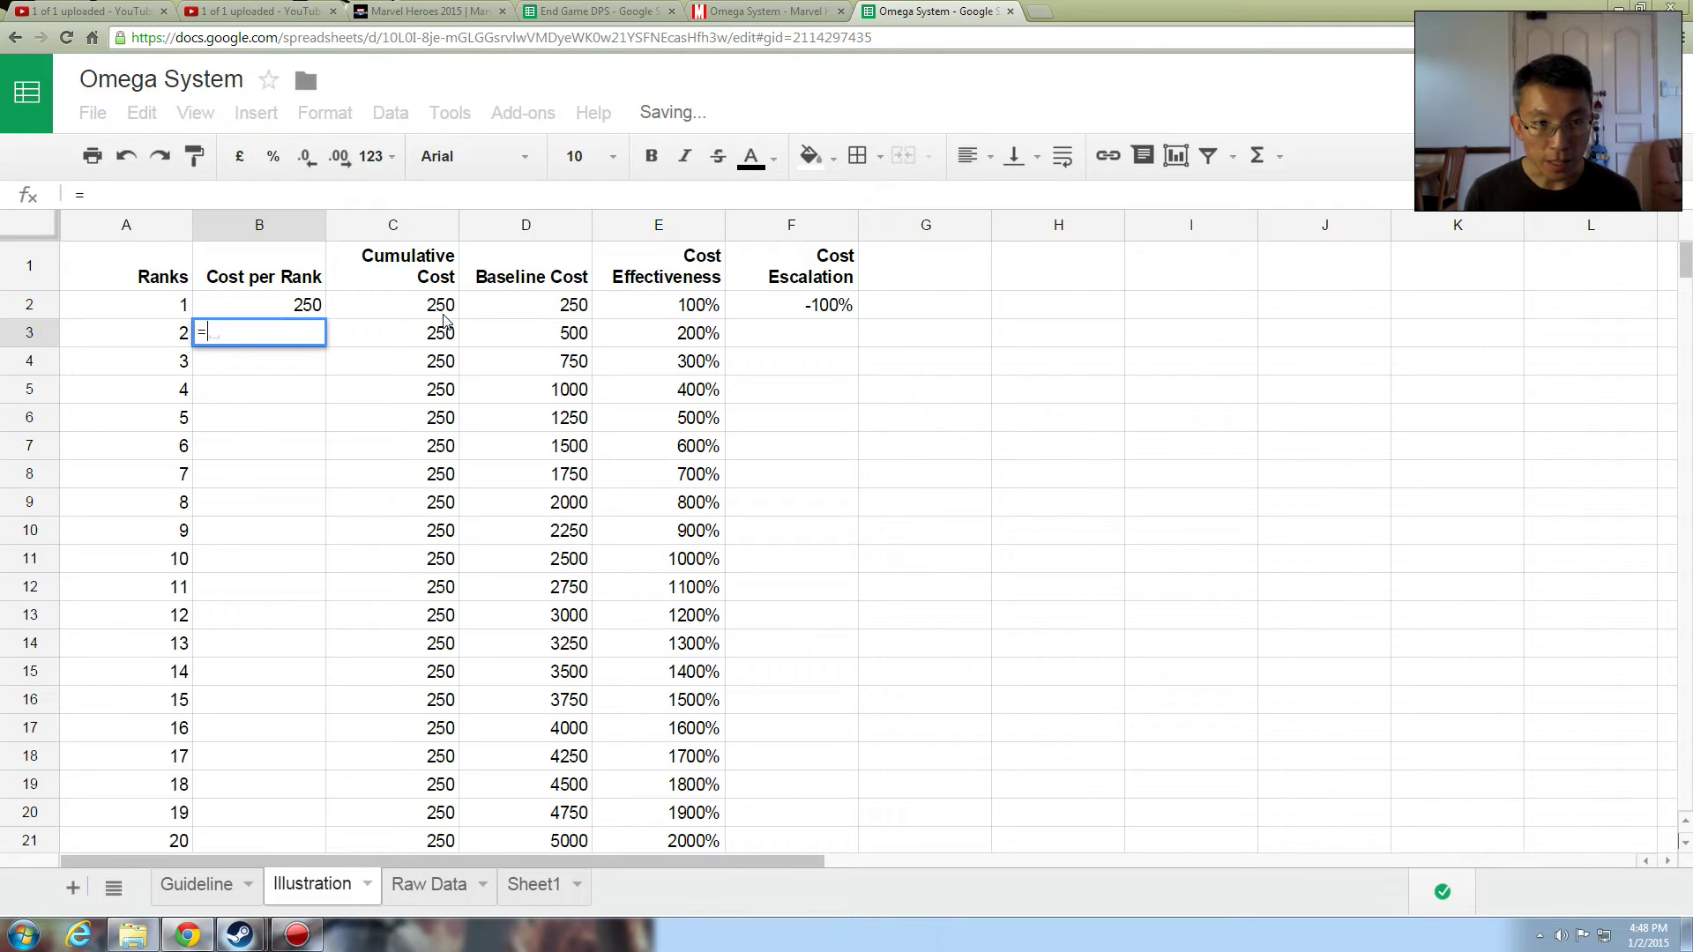
pyautogui.write('B2+5')
pyautogui.press('Return')
pyautogui.press('Up')
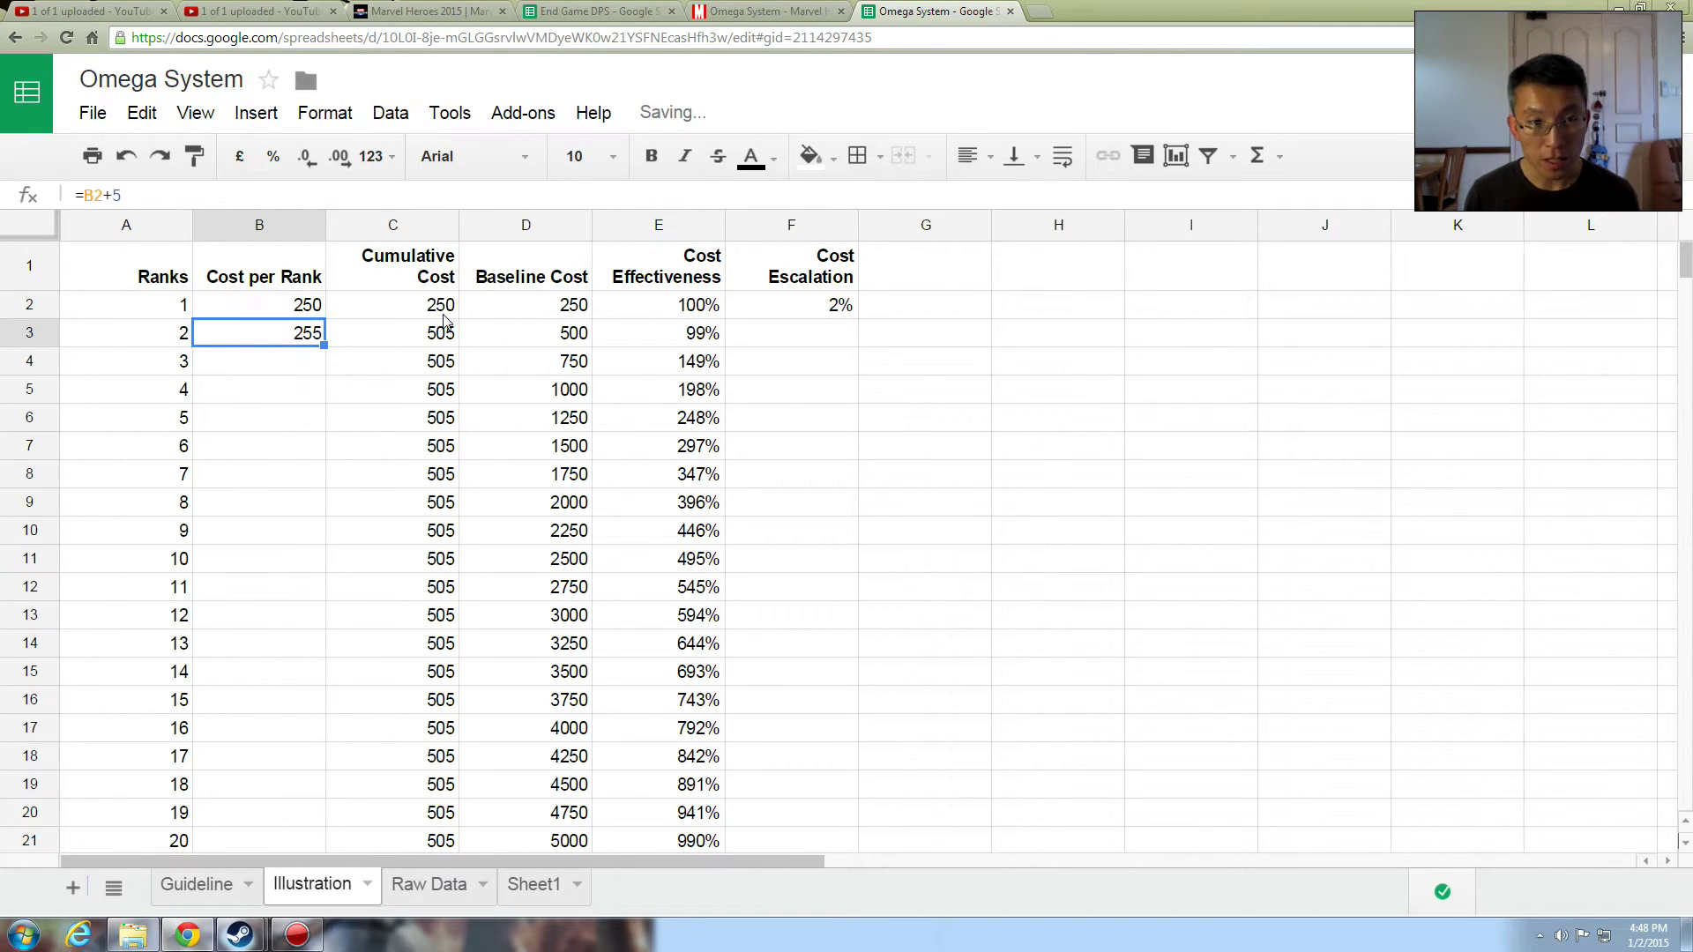
pyautogui.hotkey('ctrl', 'c')
pyautogui.press('Down')
pyautogui.hotkey('shift', 'Down')
pyautogui.hotkey('shift', 'Down')
pyautogui.hotkey('shift', 'Down')
pyautogui.hotkey('shift', 'Down')
pyautogui.hotkey('shift', 'Down')
pyautogui.hotkey('shift', 'Down')
pyautogui.hotkey('shift', 'Down')
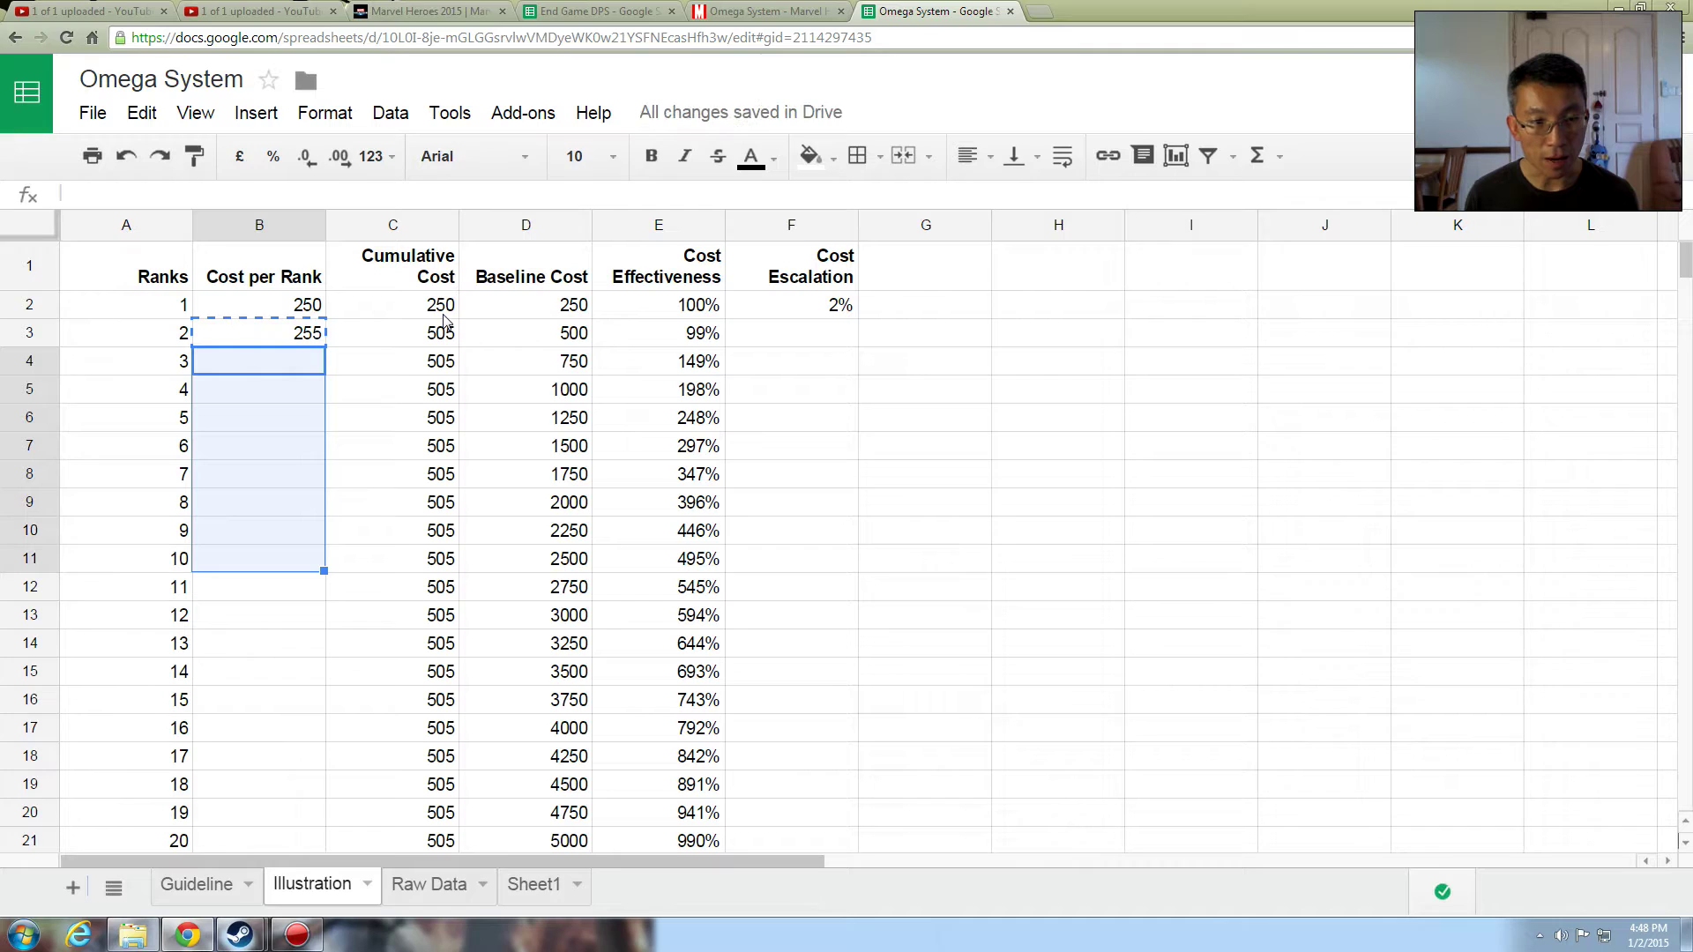
pyautogui.press('Return')
pyautogui.press('Up')
pyautogui.press('Up')
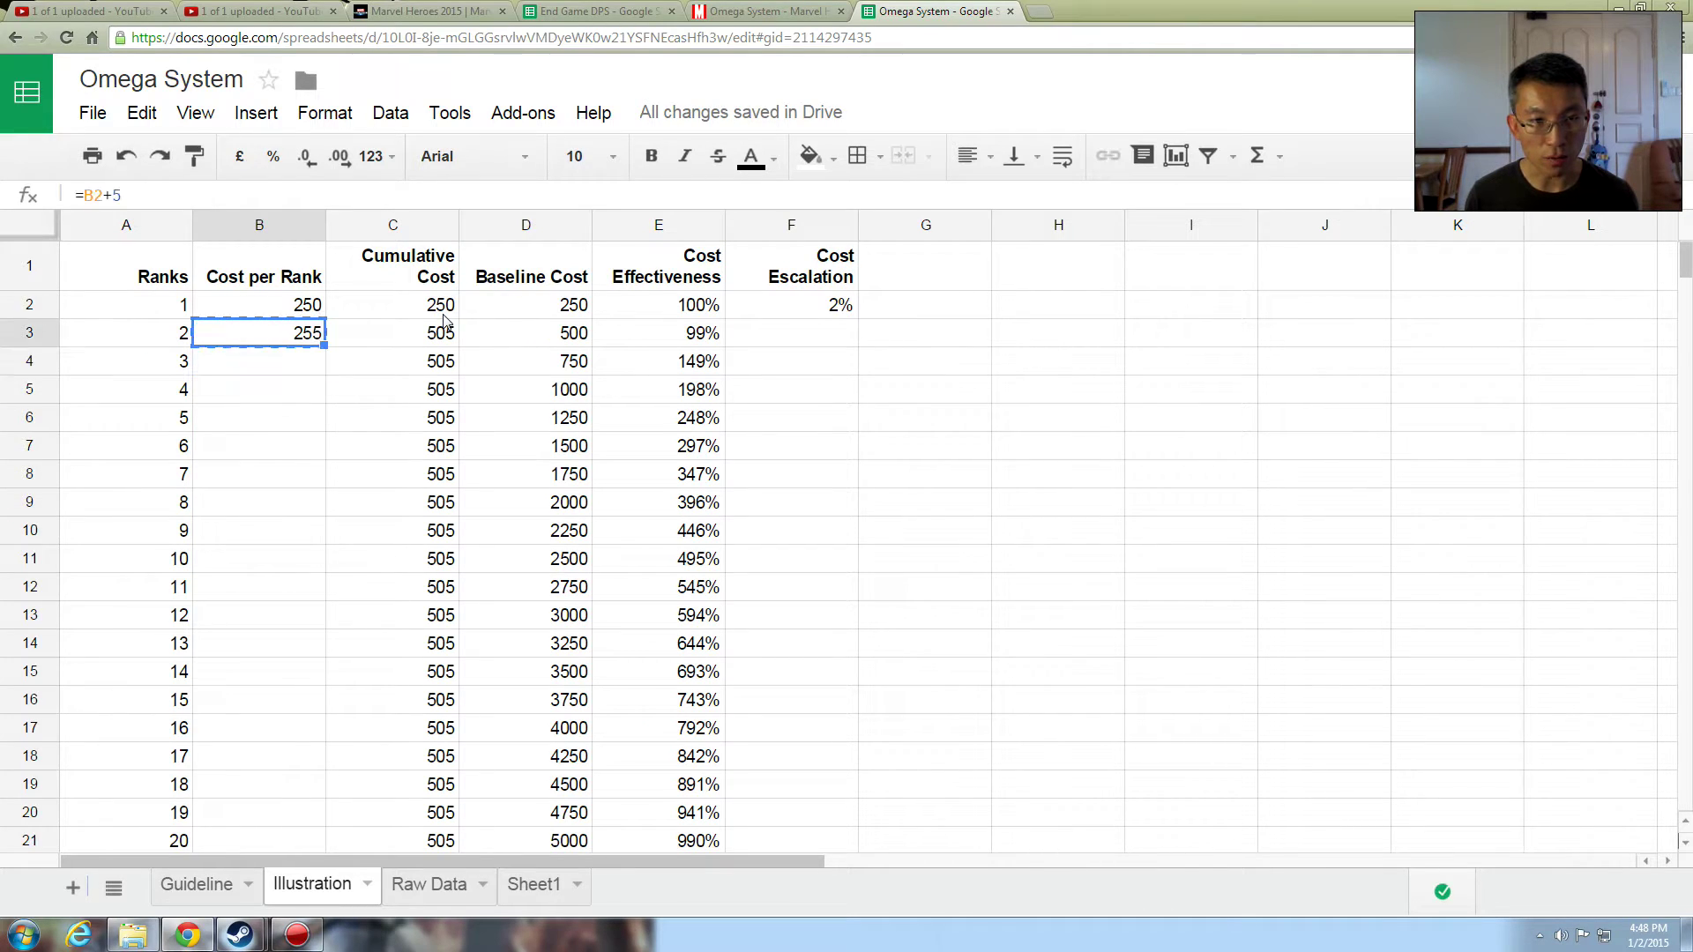
pyautogui.press('Down')
pyautogui.hotkey('shift', 'Down')
pyautogui.hotkey('shift', 'Down')
pyautogui.hotkey('shift', 'Down')
pyautogui.hotkey('shift', 'Down')
pyautogui.hotkey('shift', 'Down')
pyautogui.hotkey('shift', 'Down')
pyautogui.hotkey('shift', 'Down')
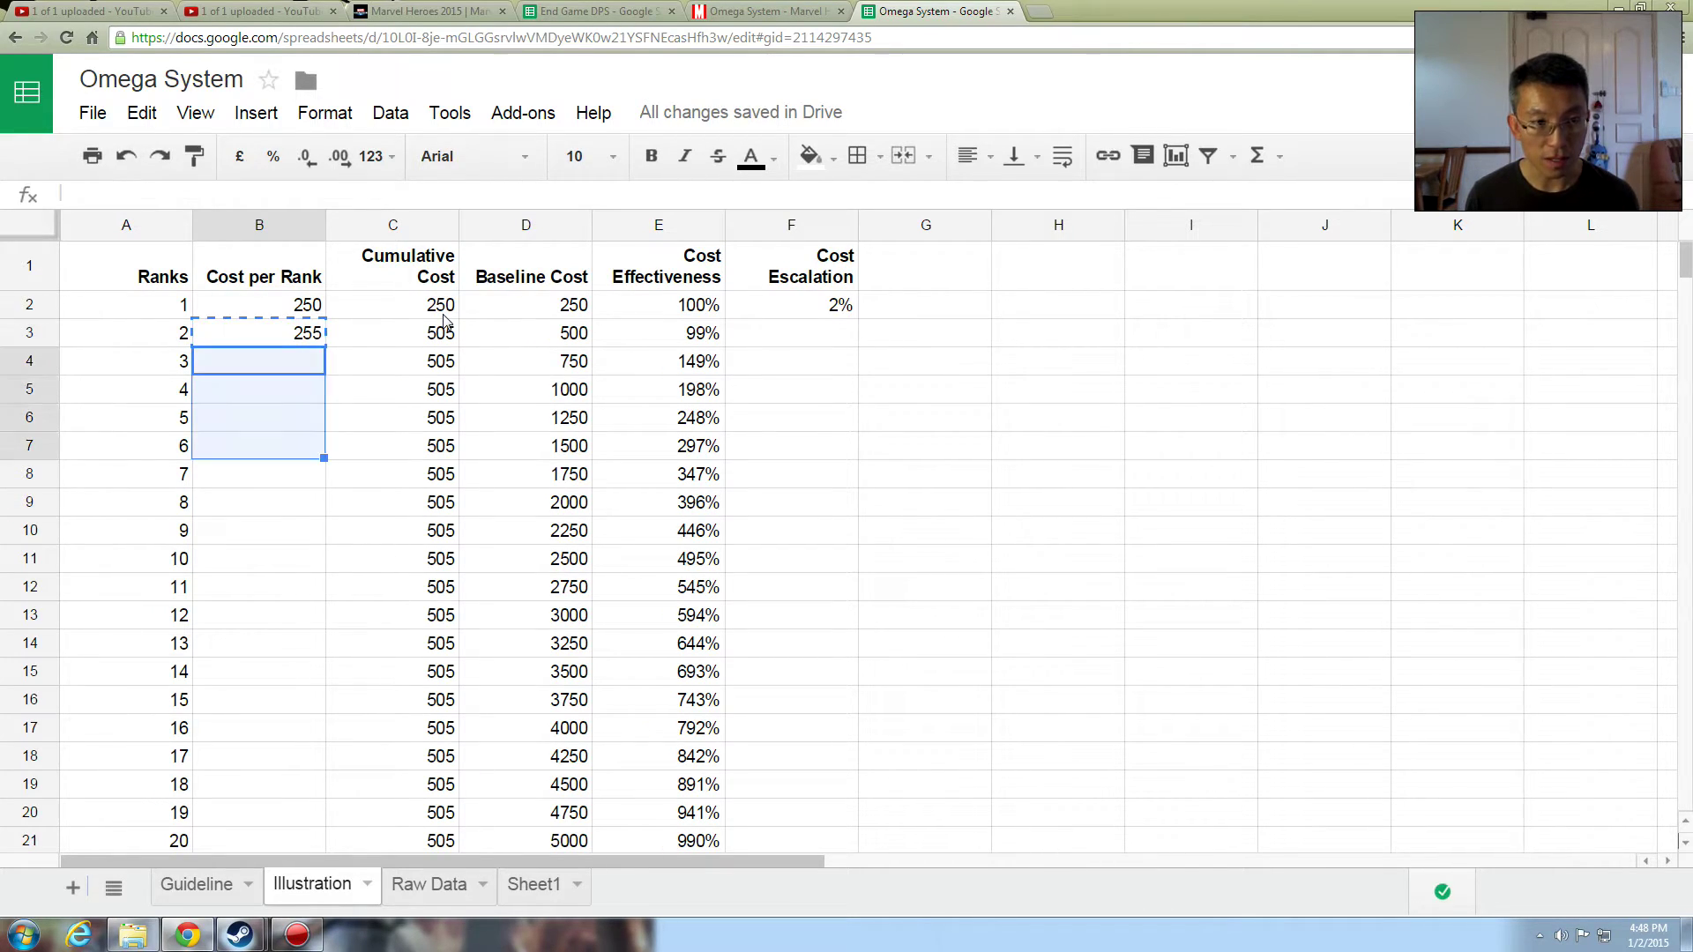
pyautogui.hotkey('ctrl', 'v')
pyautogui.press('Down')
pyautogui.press('Down')
pyautogui.press('Down')
pyautogui.press('Down')
pyautogui.press('Down')
pyautogui.press('Down')
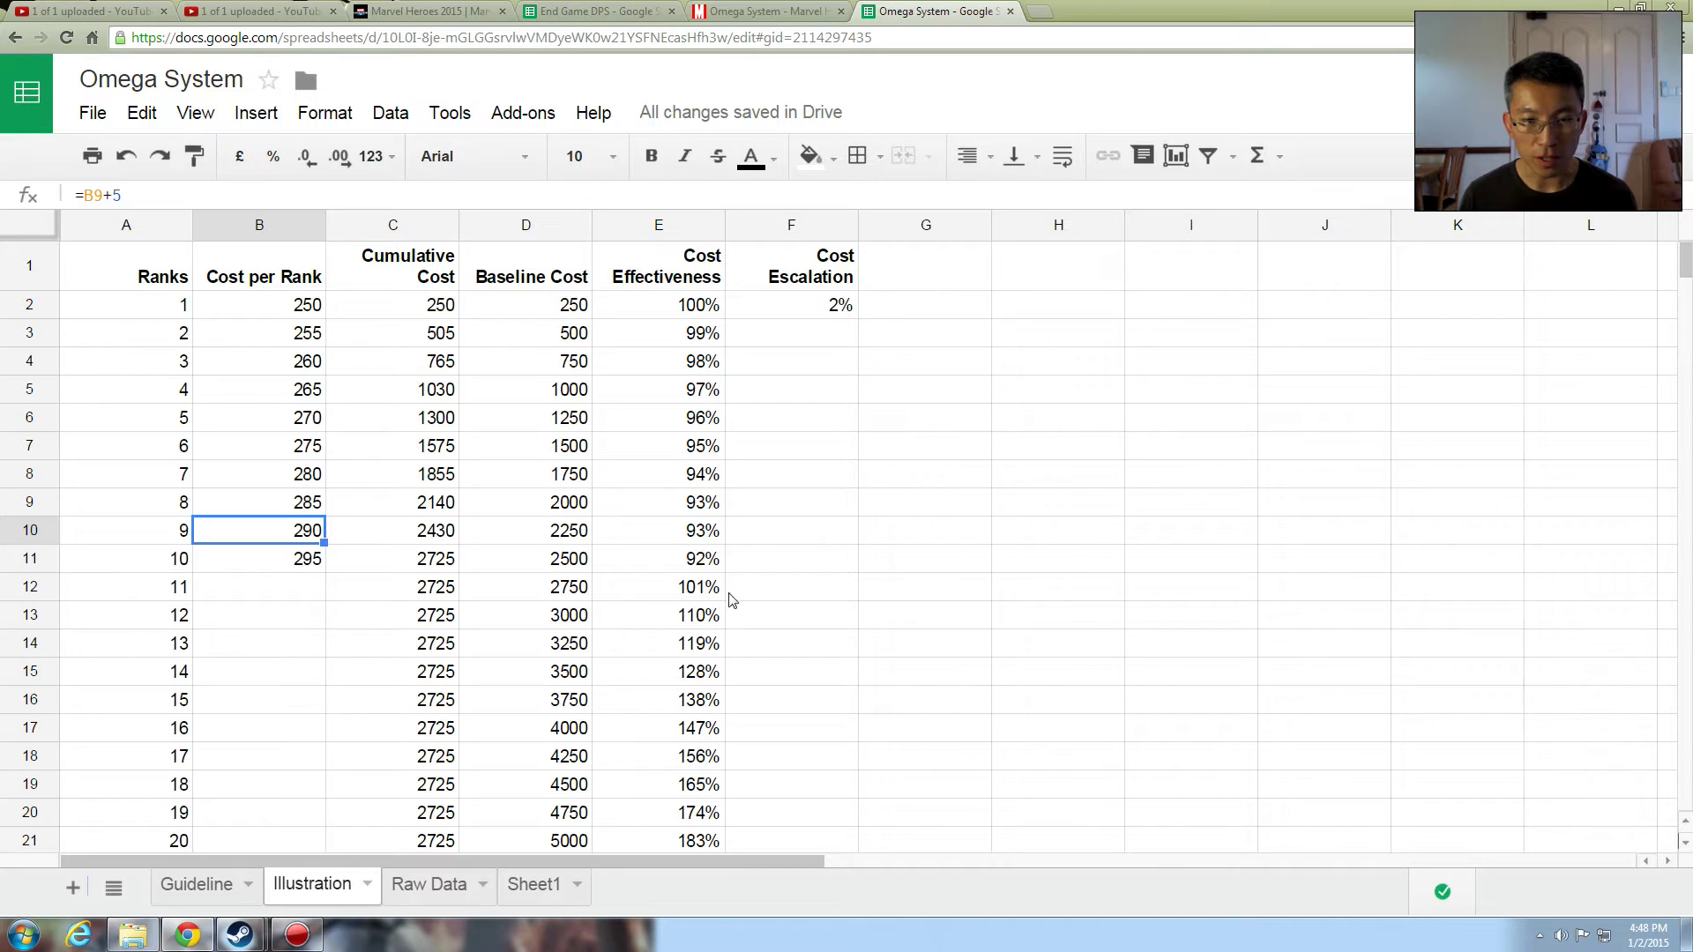
# Step: Review the rank 10 and 11 cumulative cost and effectiveness formulas, then return to the Omega builder
pyautogui.click(360, 593)
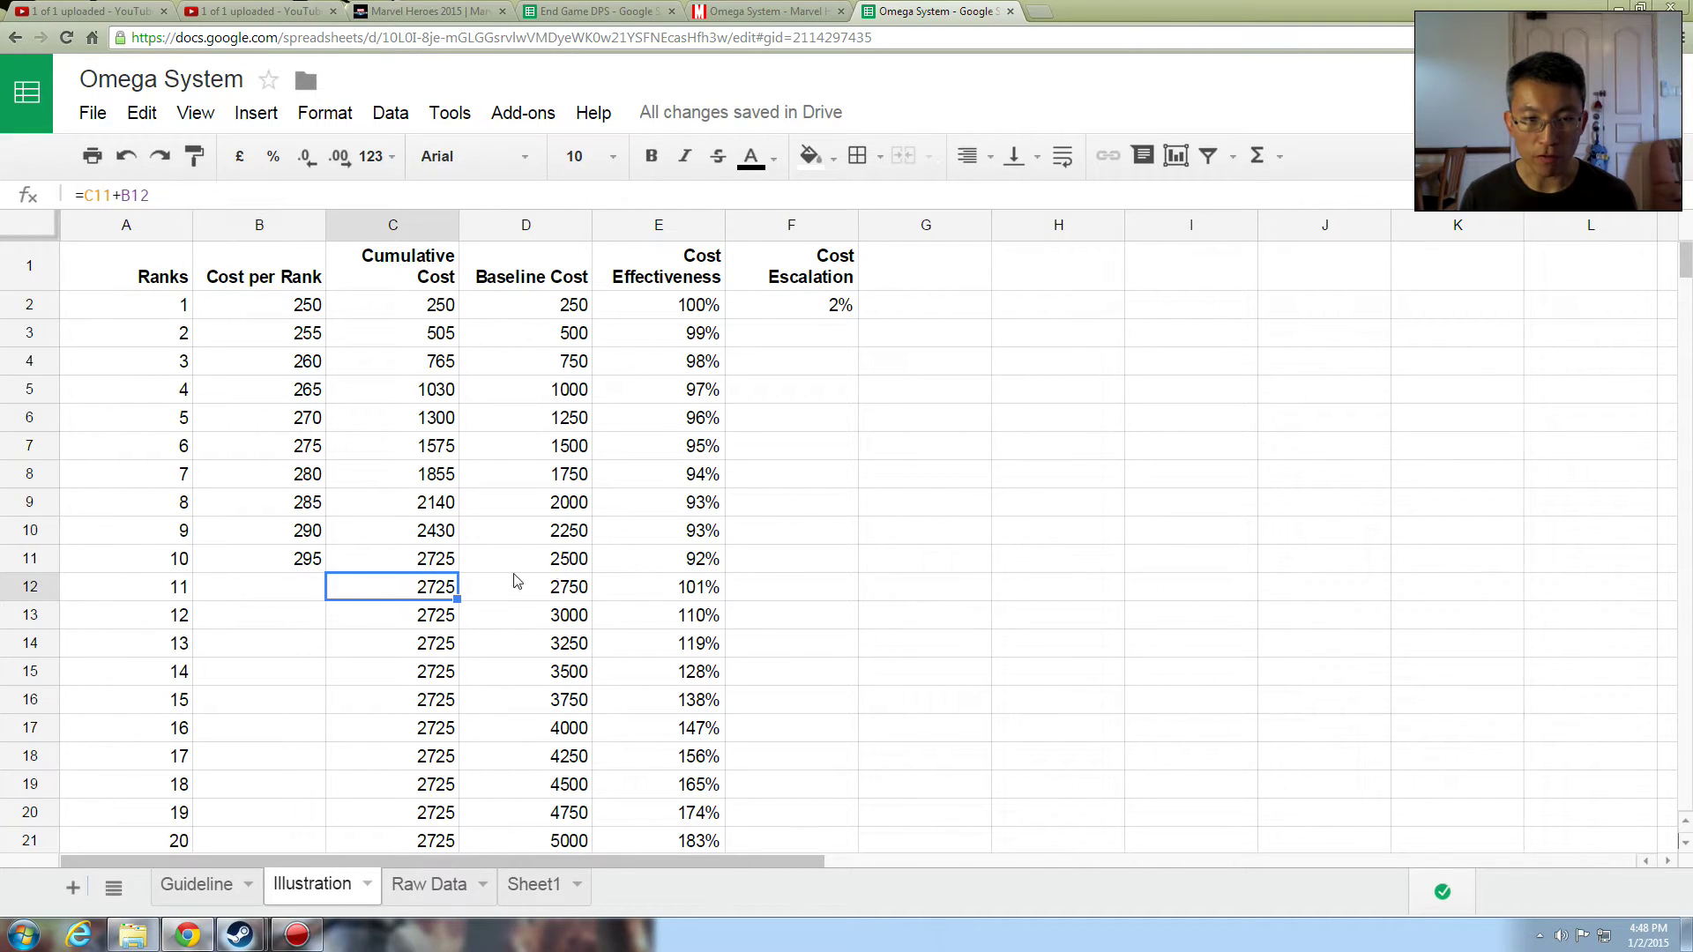
pyautogui.click(693, 559)
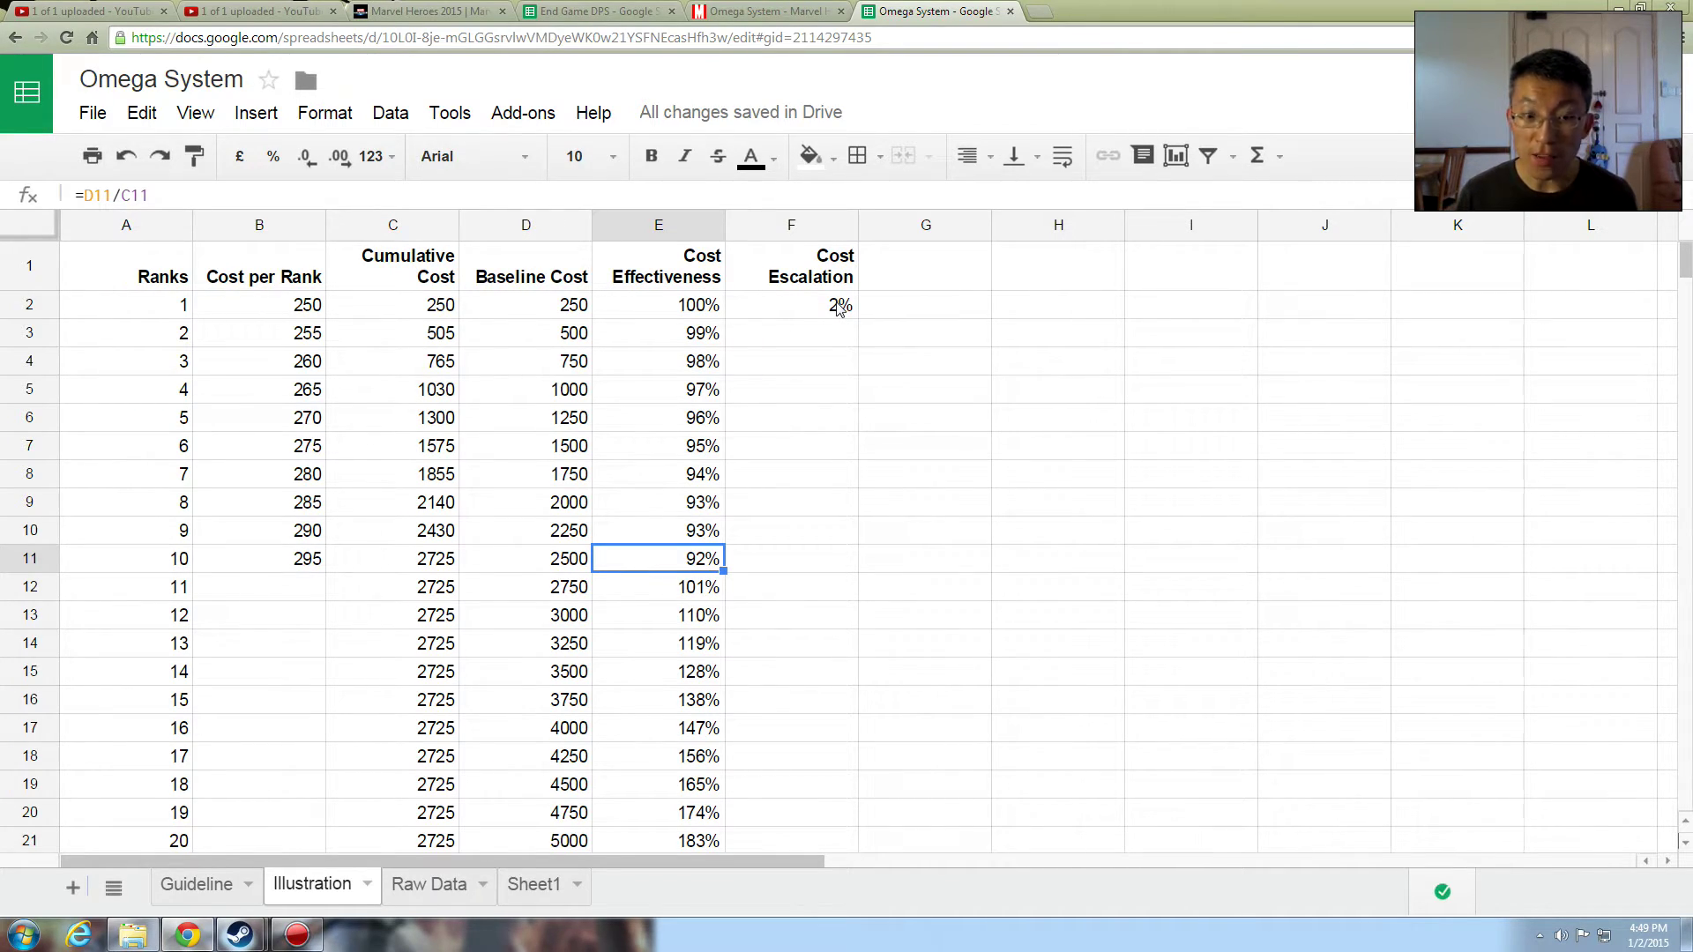
pyautogui.click(449, 566)
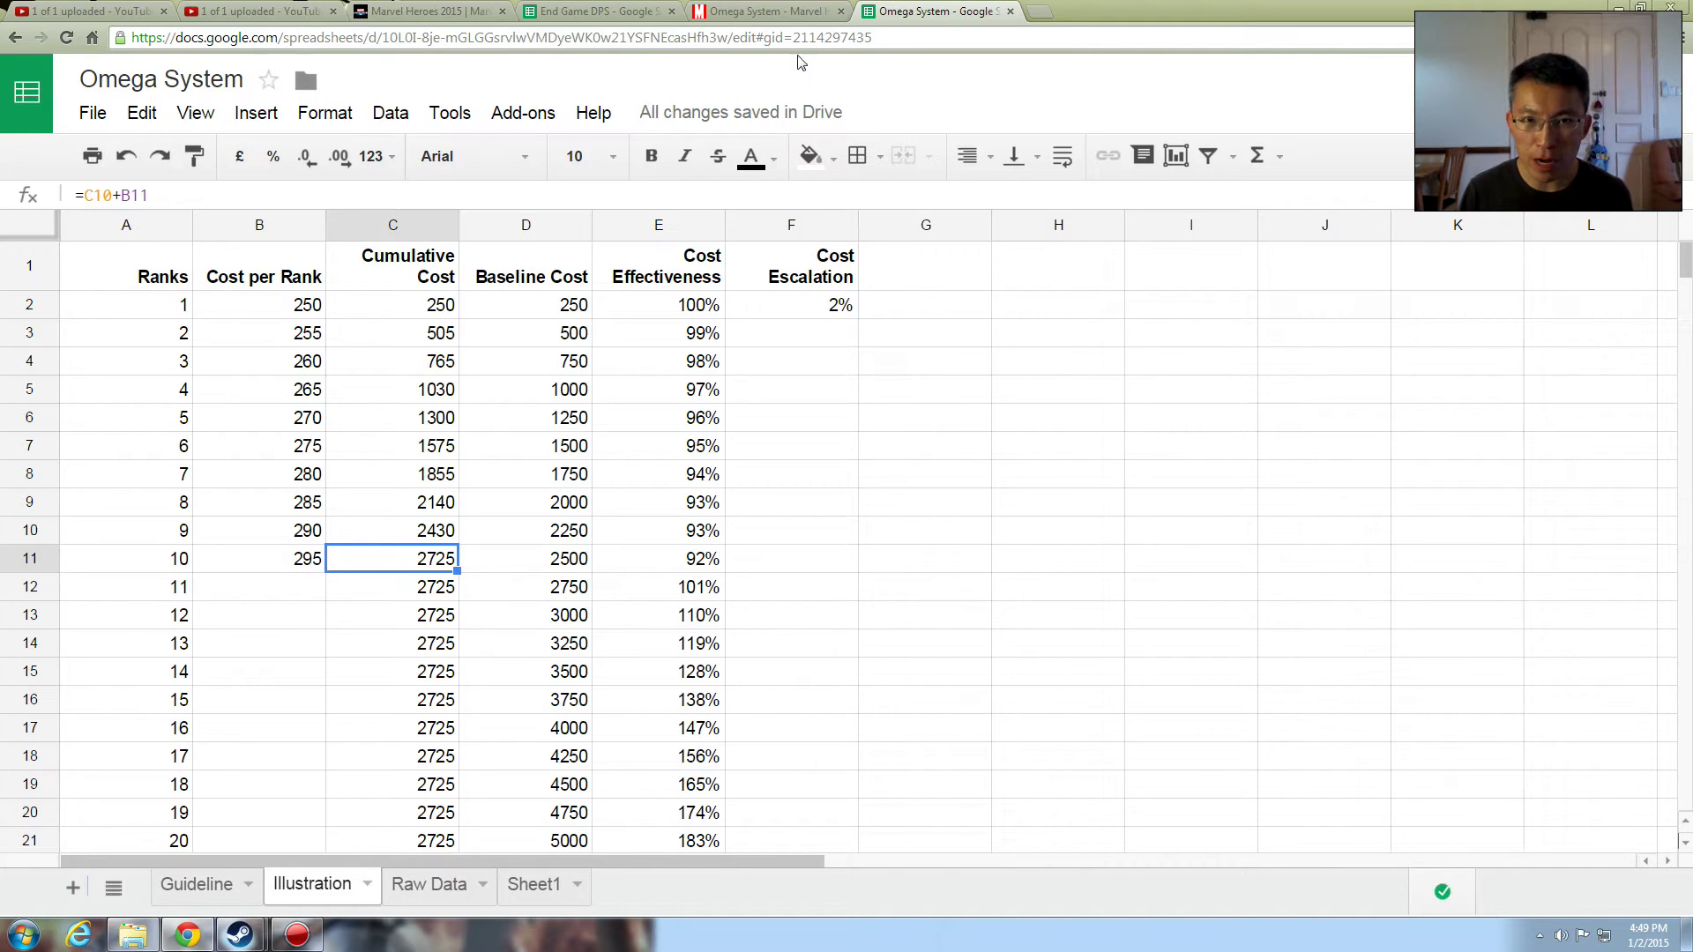
pyautogui.click(779, 12)
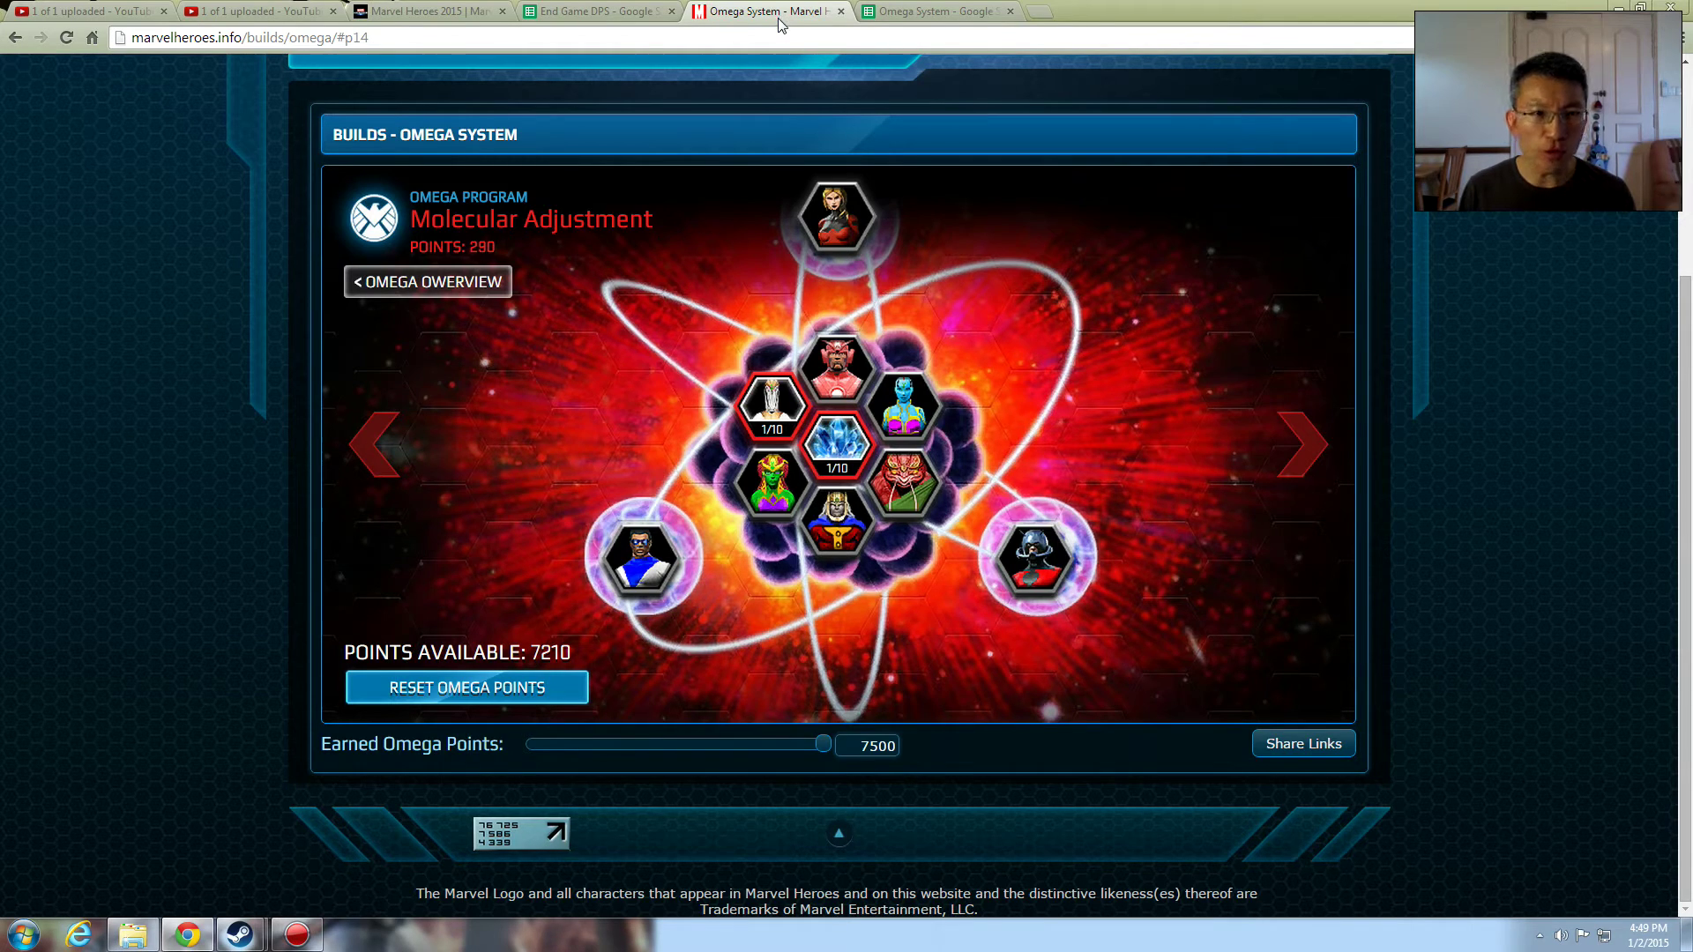
# Step: On Neural Enhancement, put one rank each into Neural Recovery and Tactical Neural Implant
pyautogui.click(1306, 451)
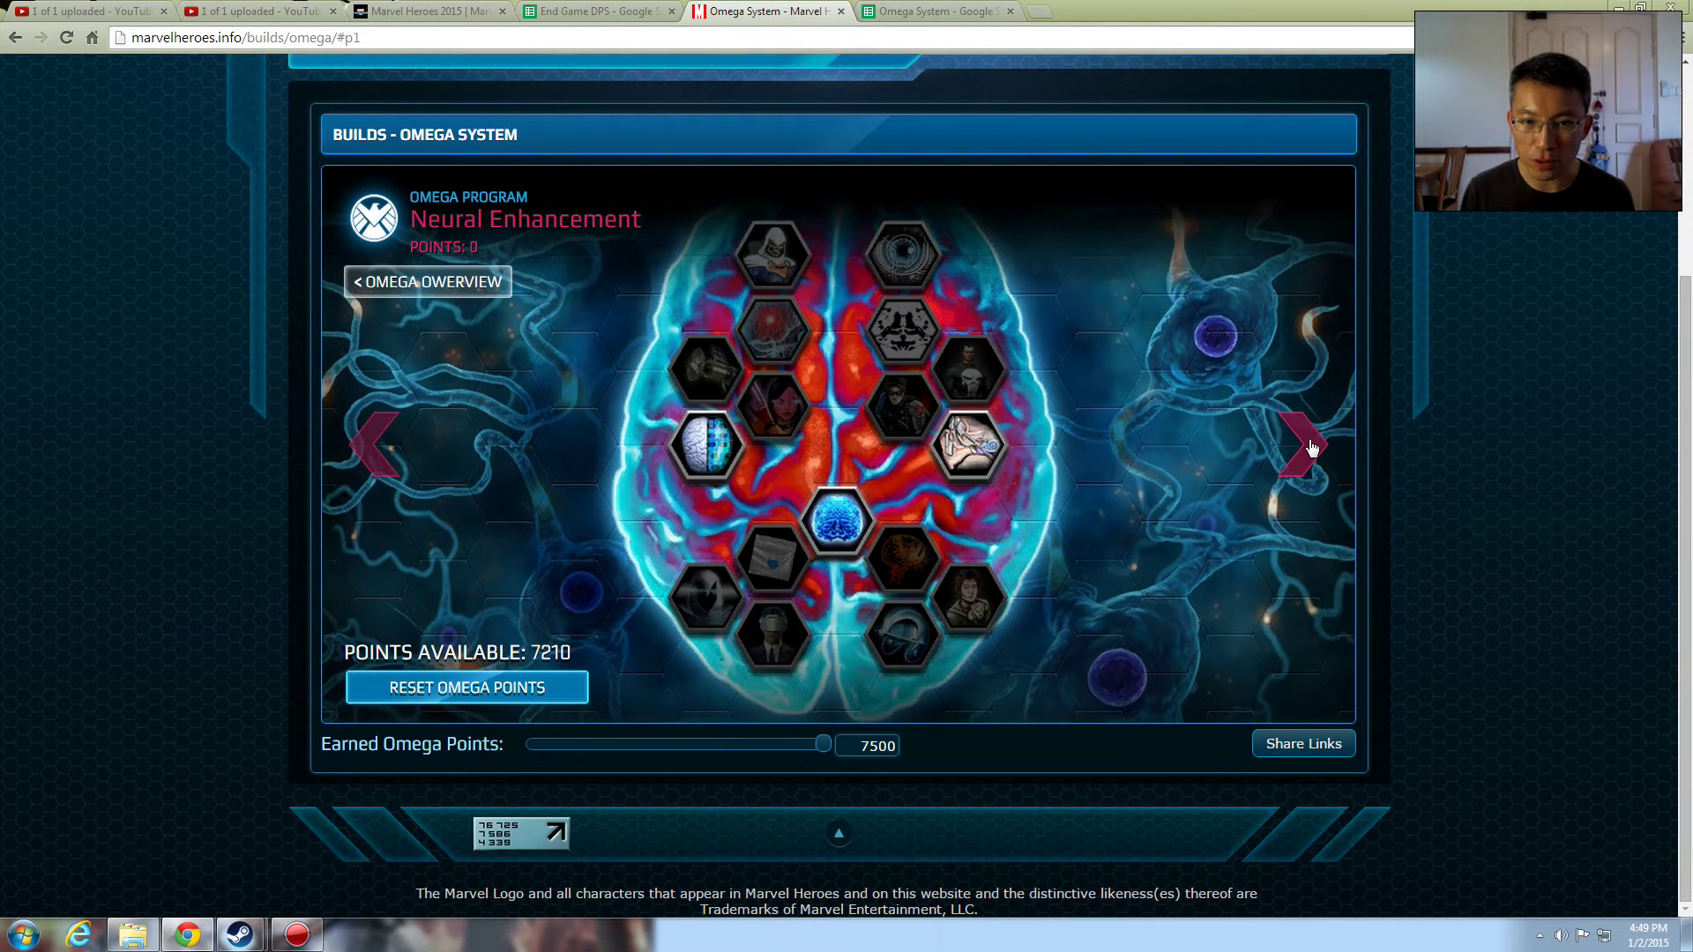
pyautogui.moveTo(851, 526)
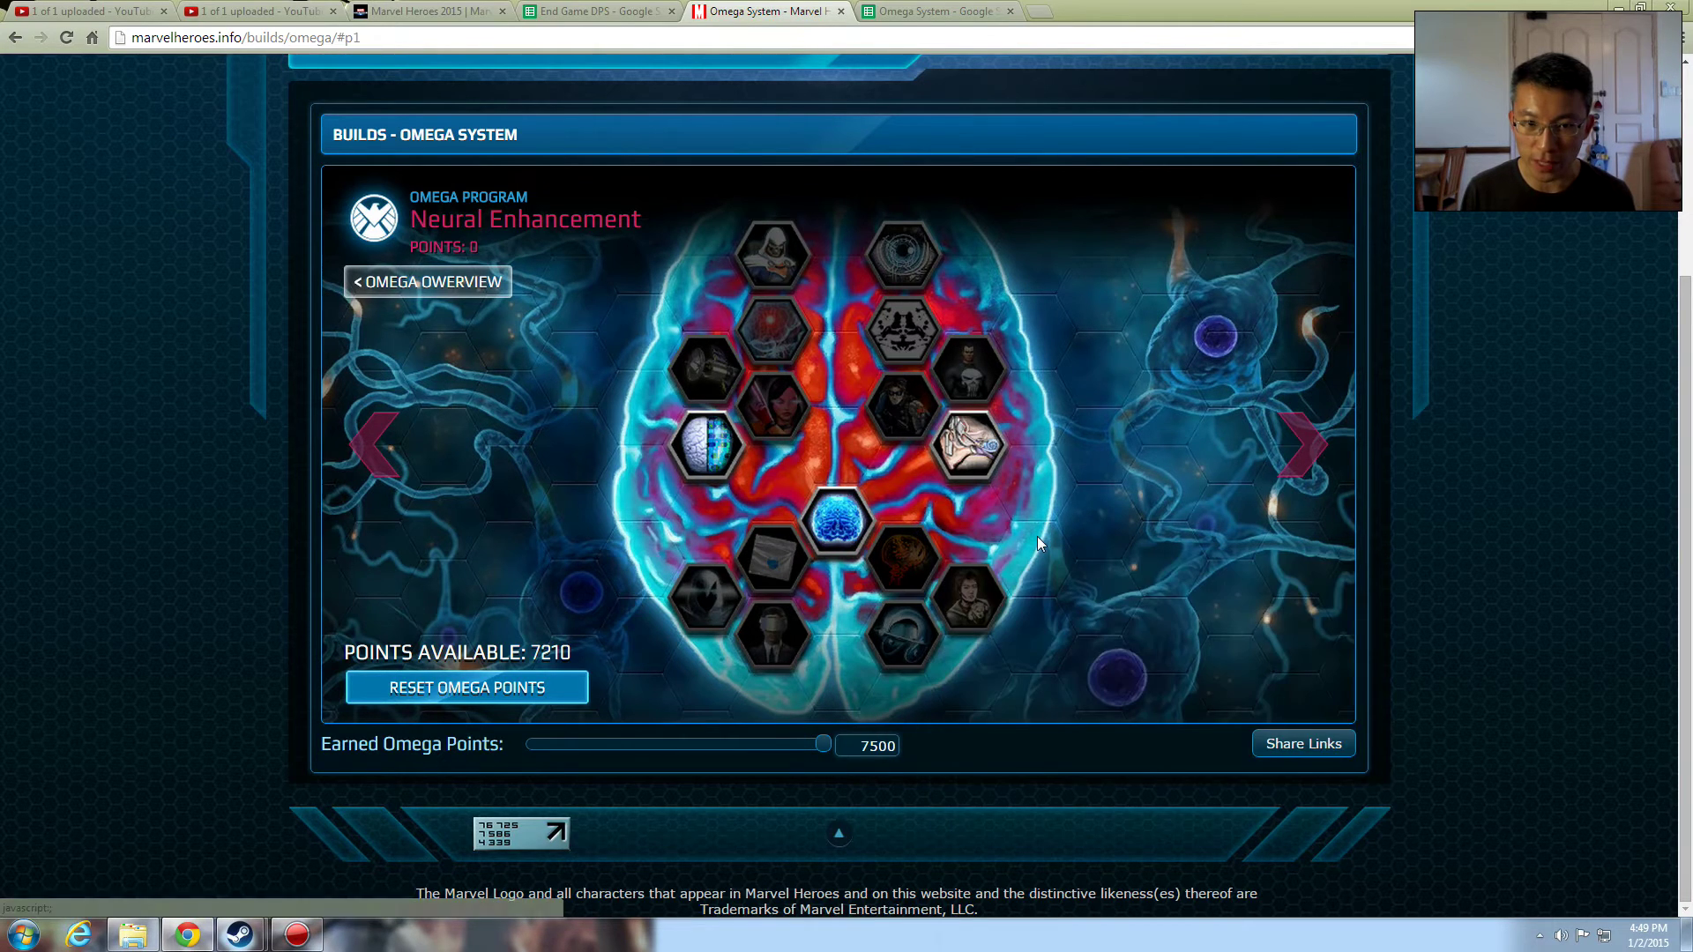
pyautogui.click(837, 520)
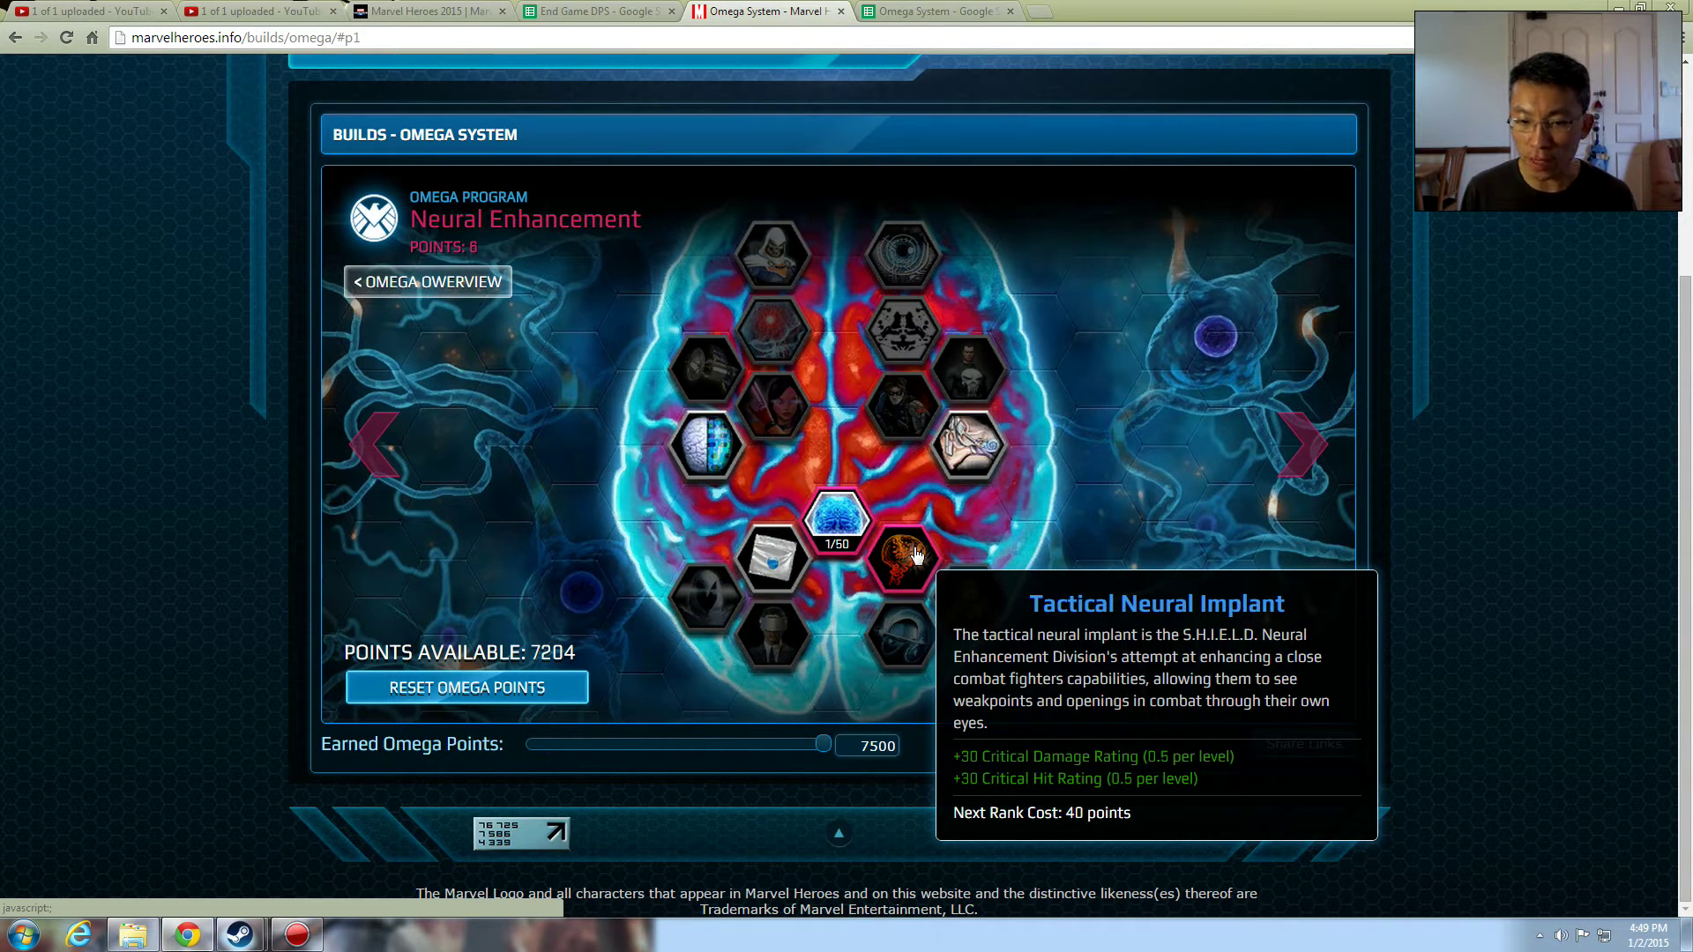
pyautogui.click(917, 555)
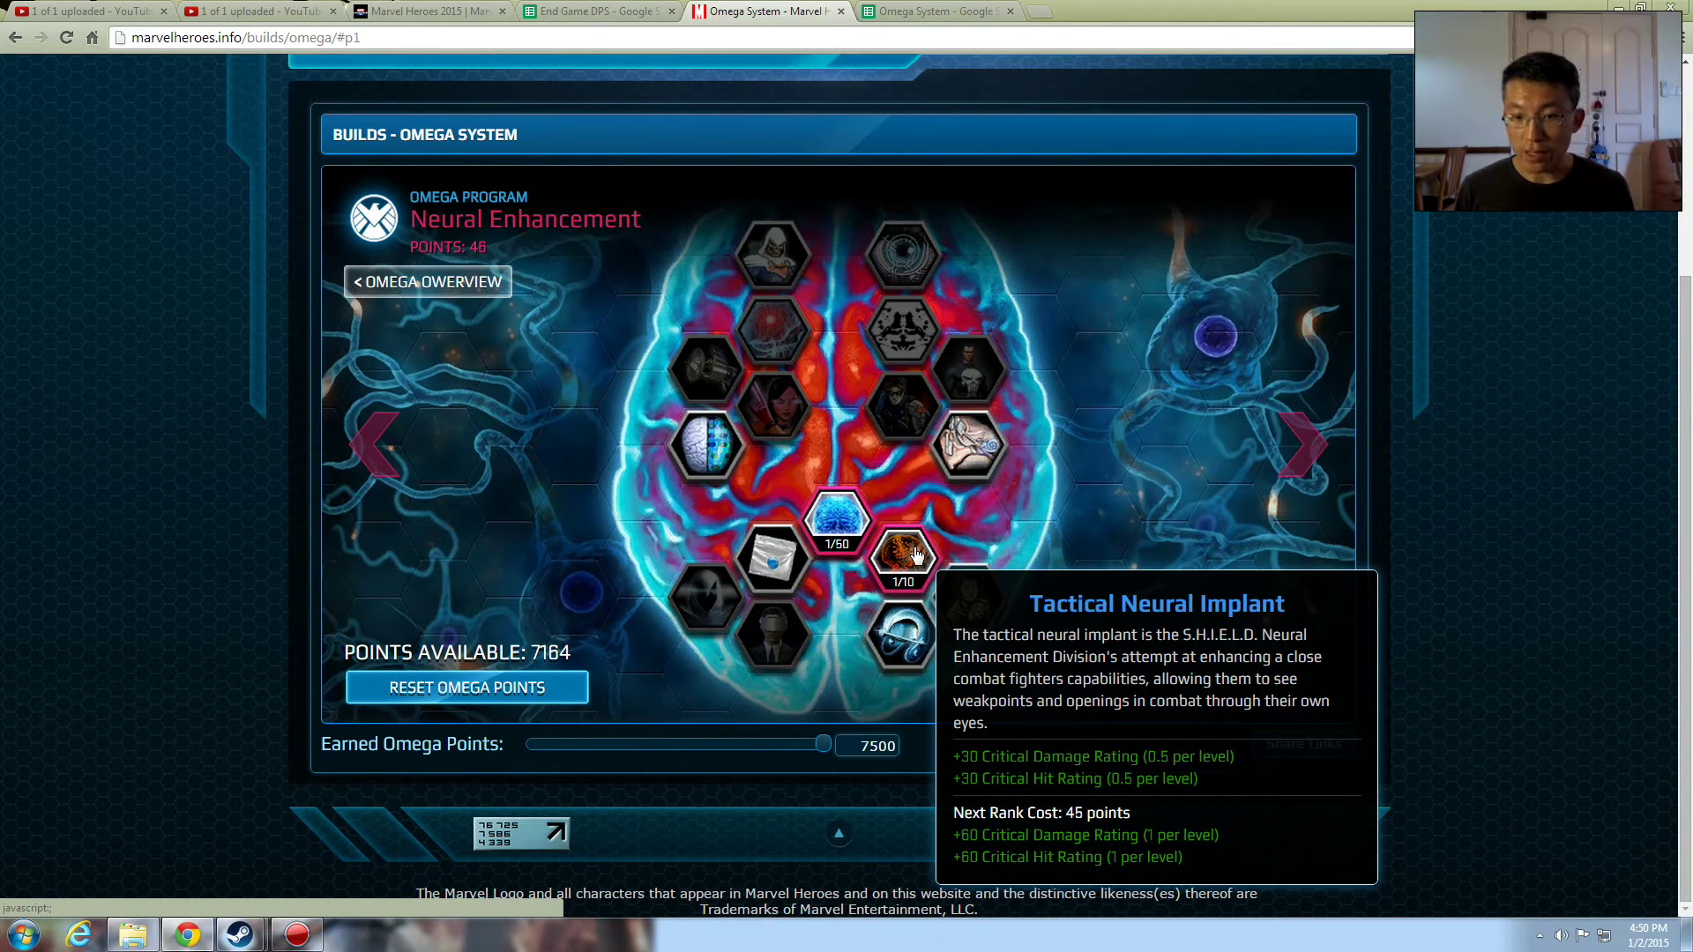
# Step: Clear Cost per Rank B2:B11 and enter 40 as the rank 1 cost
pyautogui.click(939, 18)
pyautogui.click(293, 307)
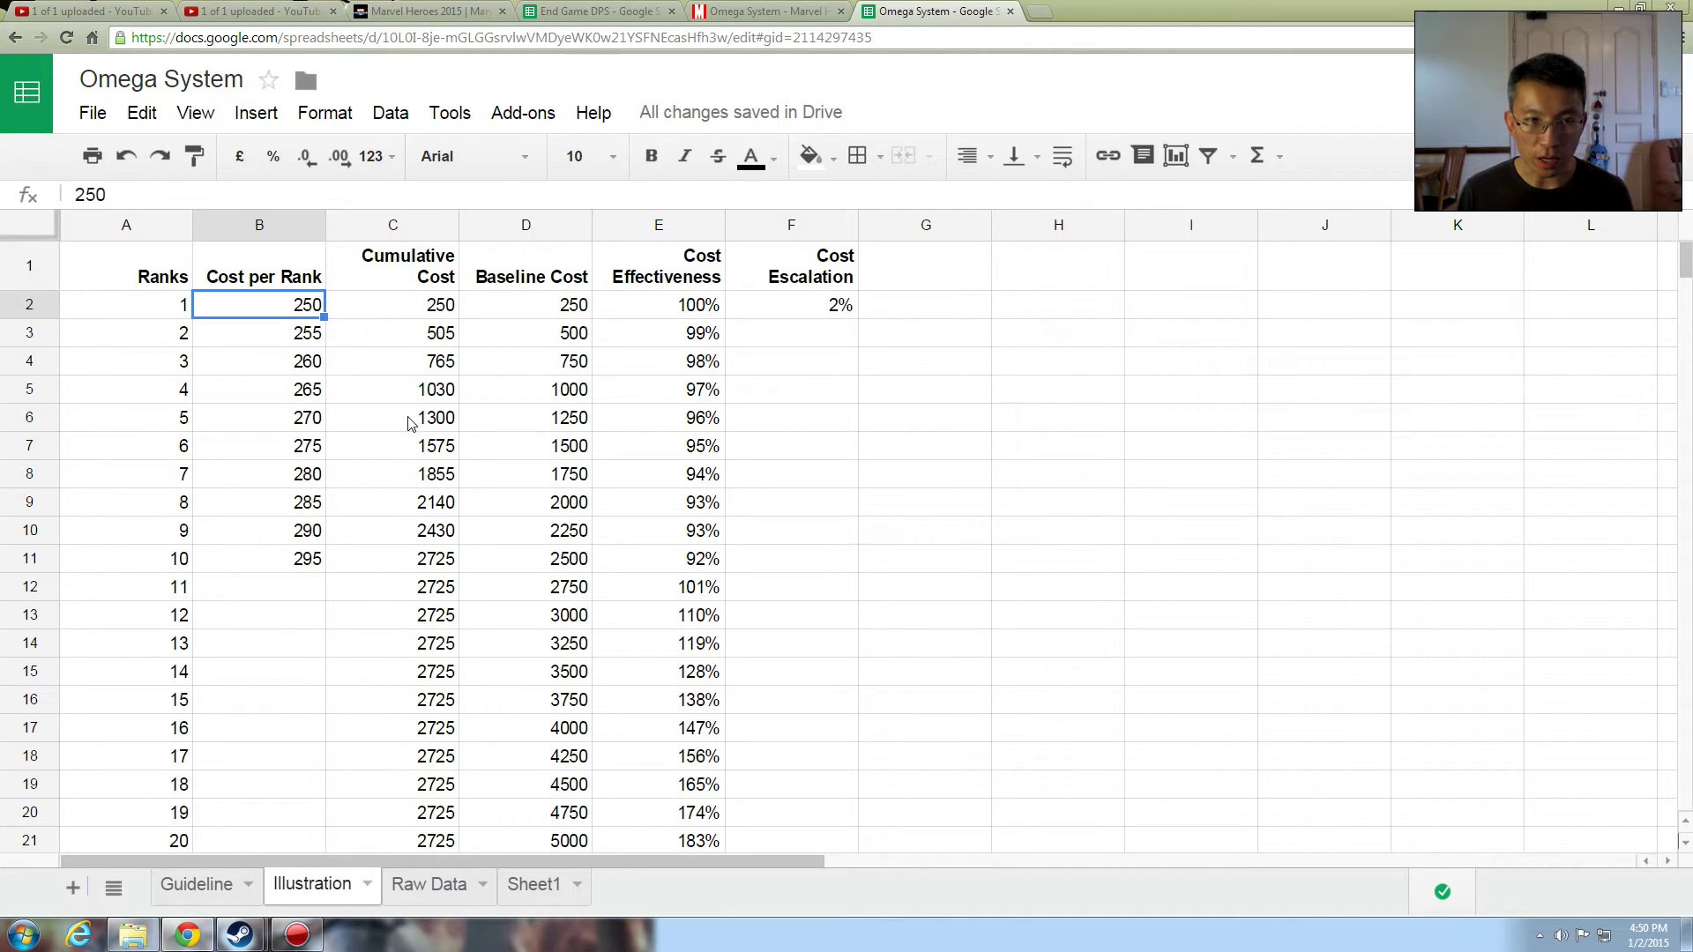
pyautogui.keyDown('shift'); pyautogui.click(294, 568); pyautogui.keyUp('shift')
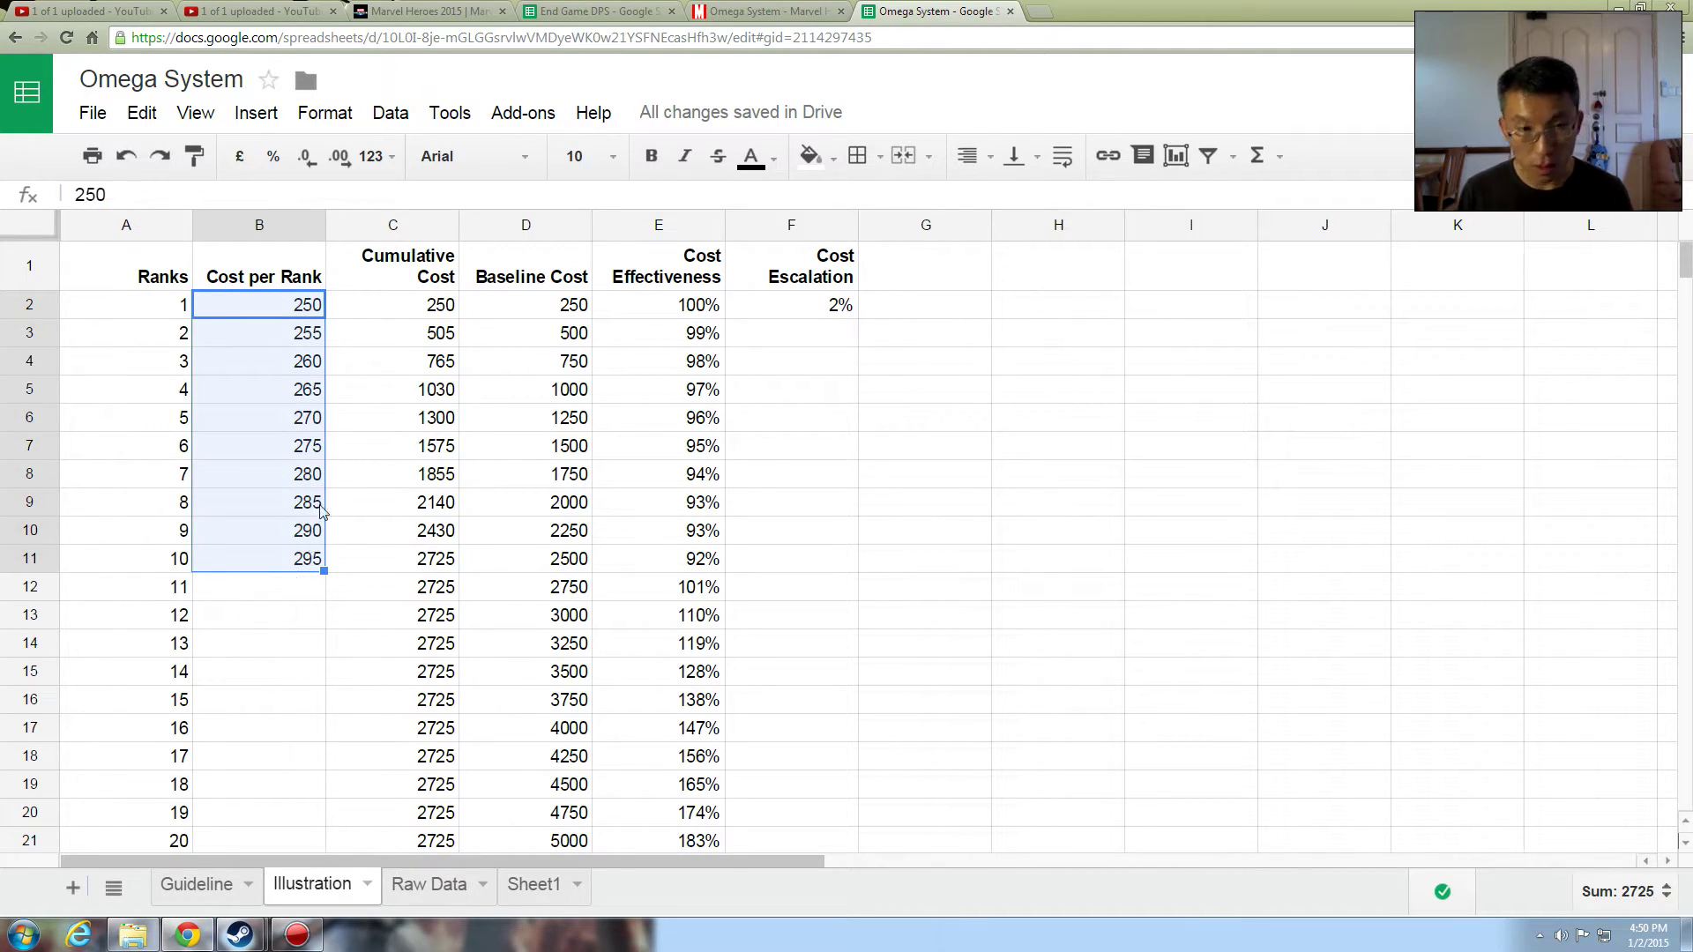
pyautogui.press('Delete')
pyautogui.write('40')
pyautogui.press('Return')
# Step: Enter =B2+5 in B3 for the rank 2 cost
pyautogui.press('Up')
pyautogui.press('Down')
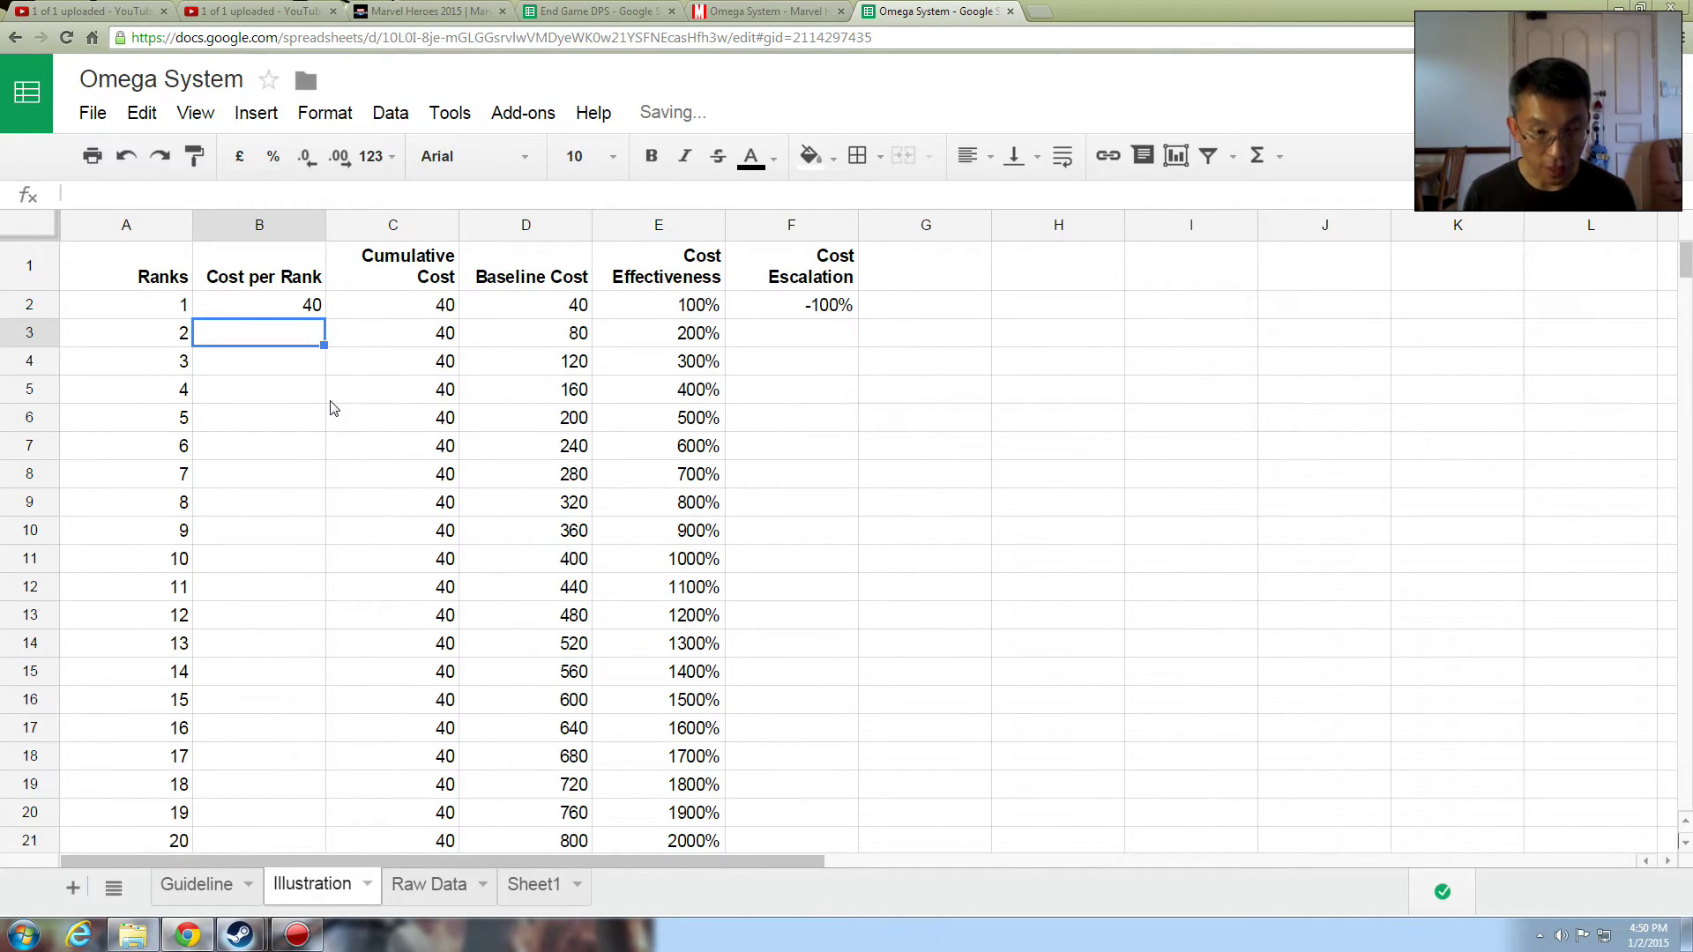
pyautogui.write('45')
pyautogui.press('BackSpace')
pyautogui.press('BackSpace')
pyautogui.write('=')
pyautogui.press('Up')
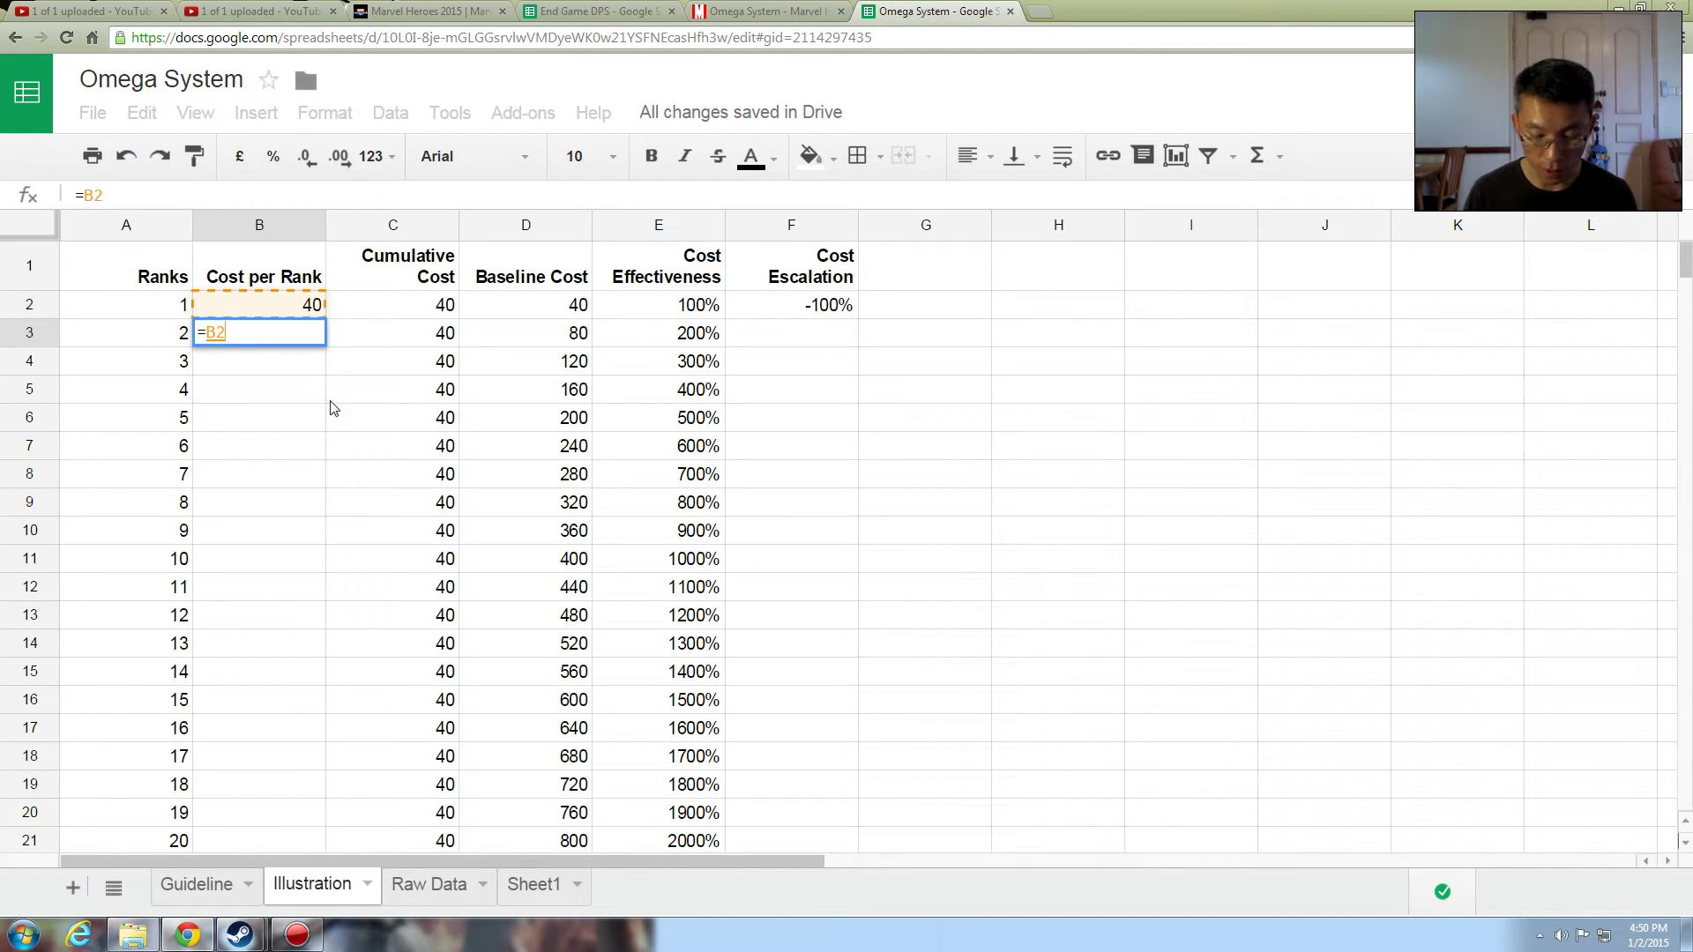
pyautogui.write('+5')
pyautogui.press('Return')
# Step: Copy the plus-5 formula down through B11 so costs reach 85
pyautogui.press('Up')
pyautogui.hotkey('ctrl', 'c')
pyautogui.press('Down')
pyautogui.hotkey('shift', 'Down')
pyautogui.hotkey('shift', 'Down')
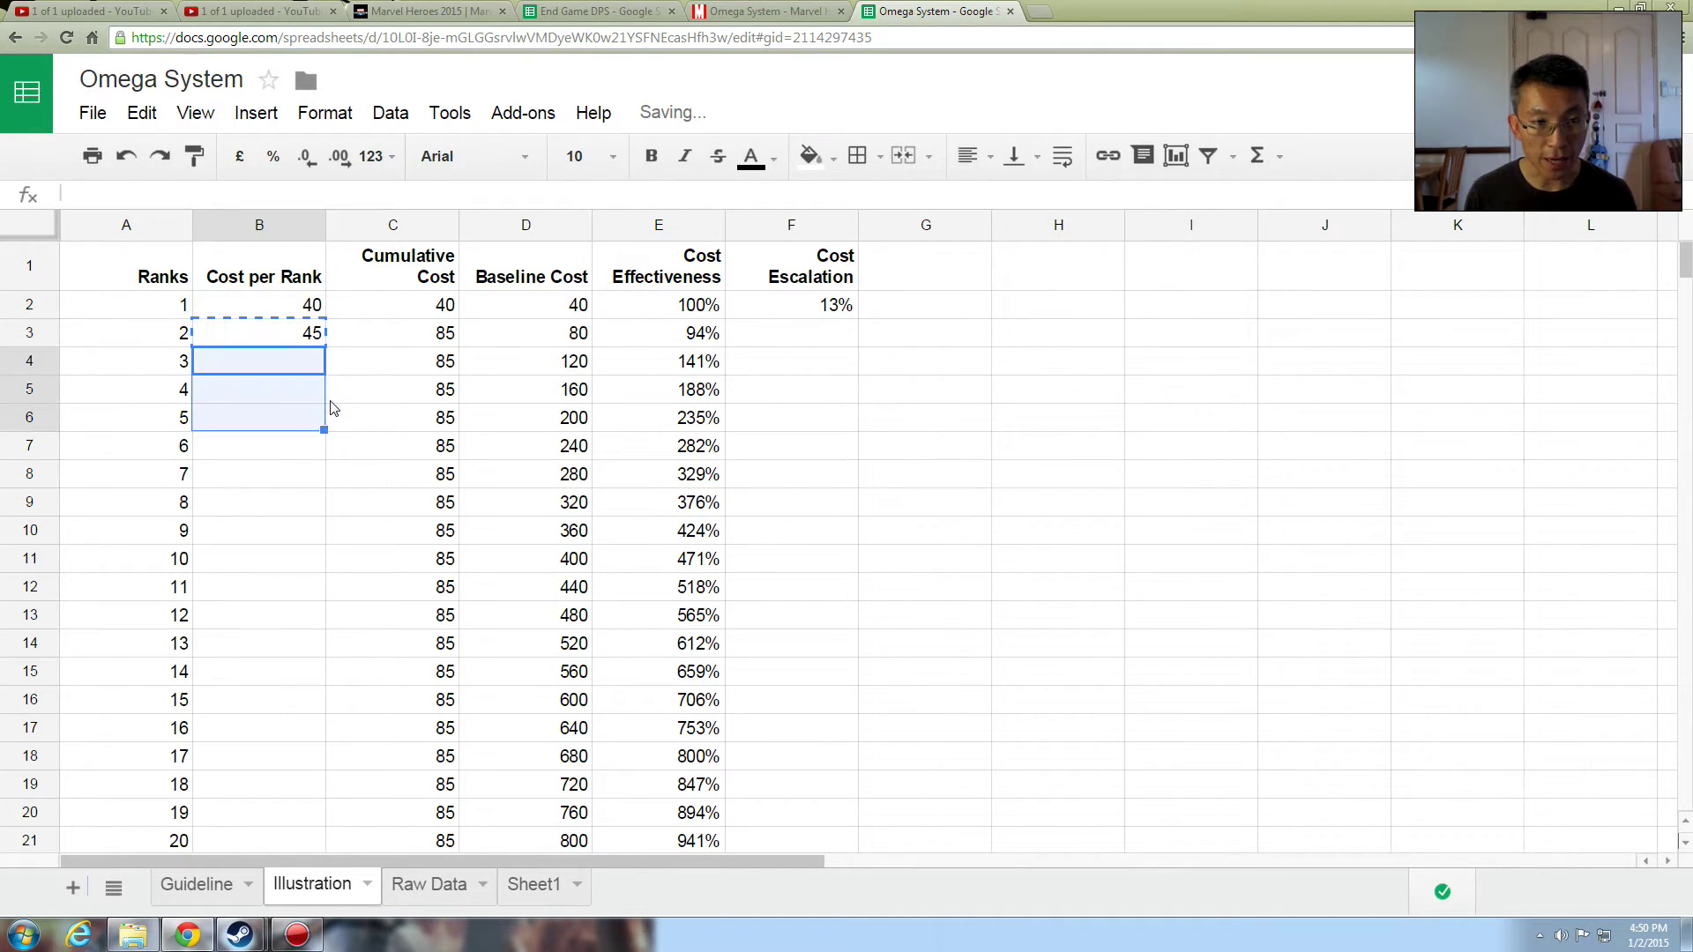
pyautogui.hotkey('shift', 'Down')
pyautogui.hotkey('shift', 'Down')
pyautogui.hotkey('shift', 'Down')
pyautogui.hotkey('shift', 'Down')
pyautogui.hotkey('shift', 'Down')
pyautogui.hotkey('ctrl', 'v')
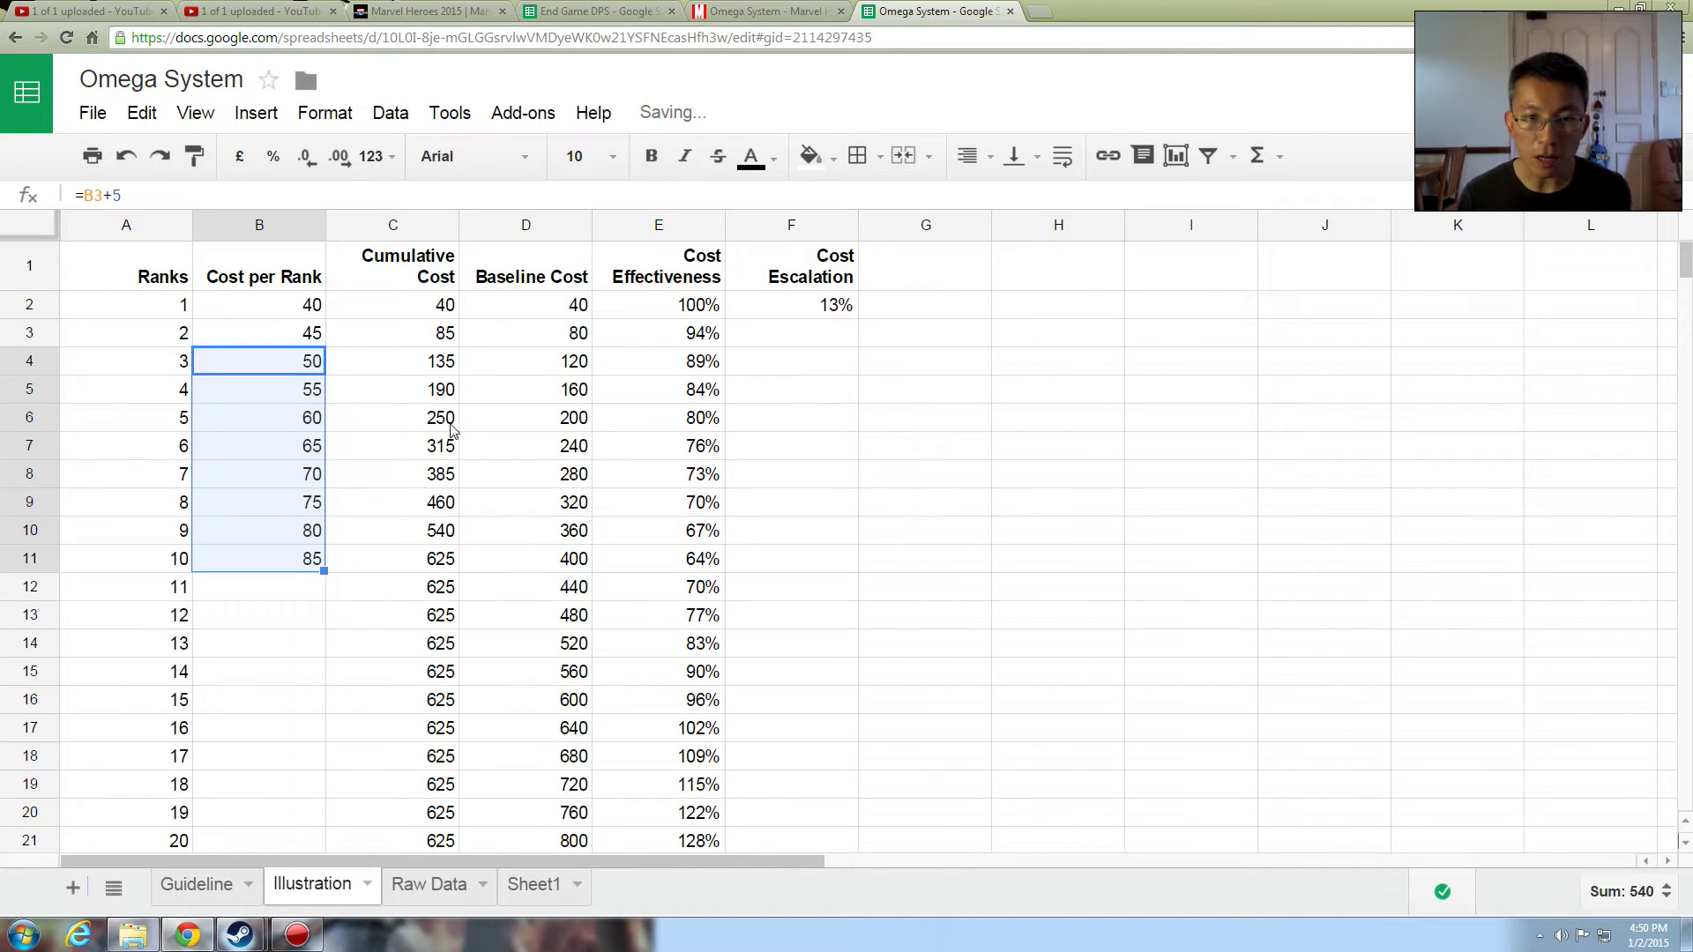
pyautogui.click(471, 433)
pyautogui.click(291, 564)
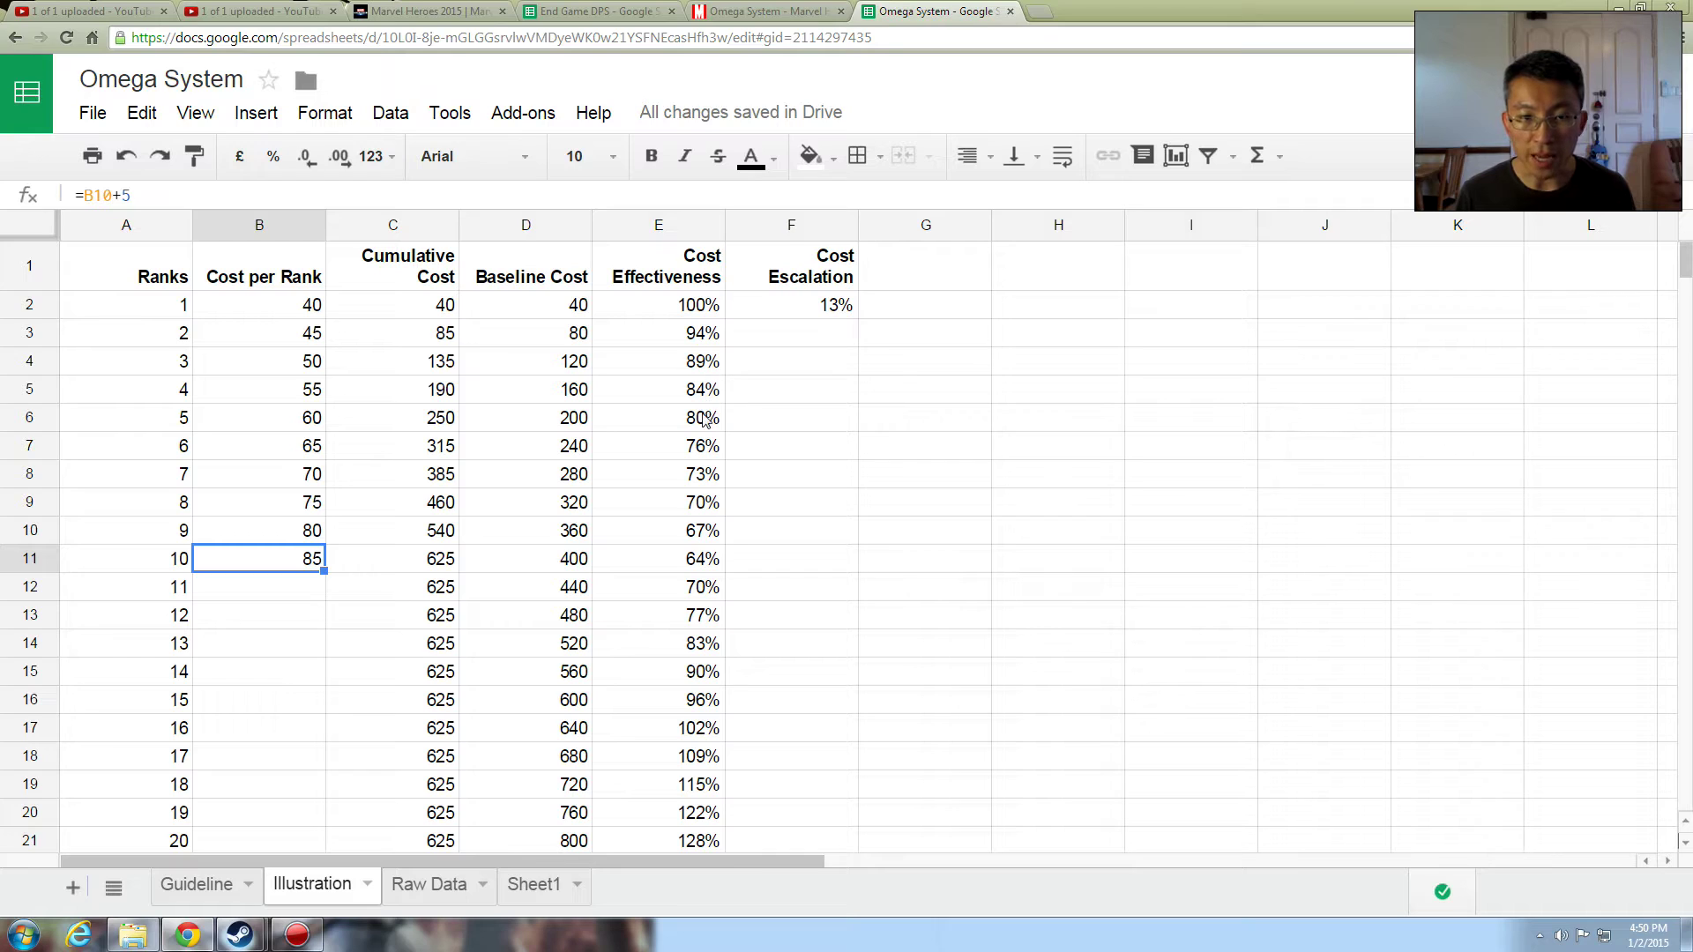
# Step: Fill the rank 2 row, A3:E3, yellow
pyautogui.click(708, 342)
pyautogui.keyDown('shift'); pyautogui.click(159, 338); pyautogui.keyUp('shift')
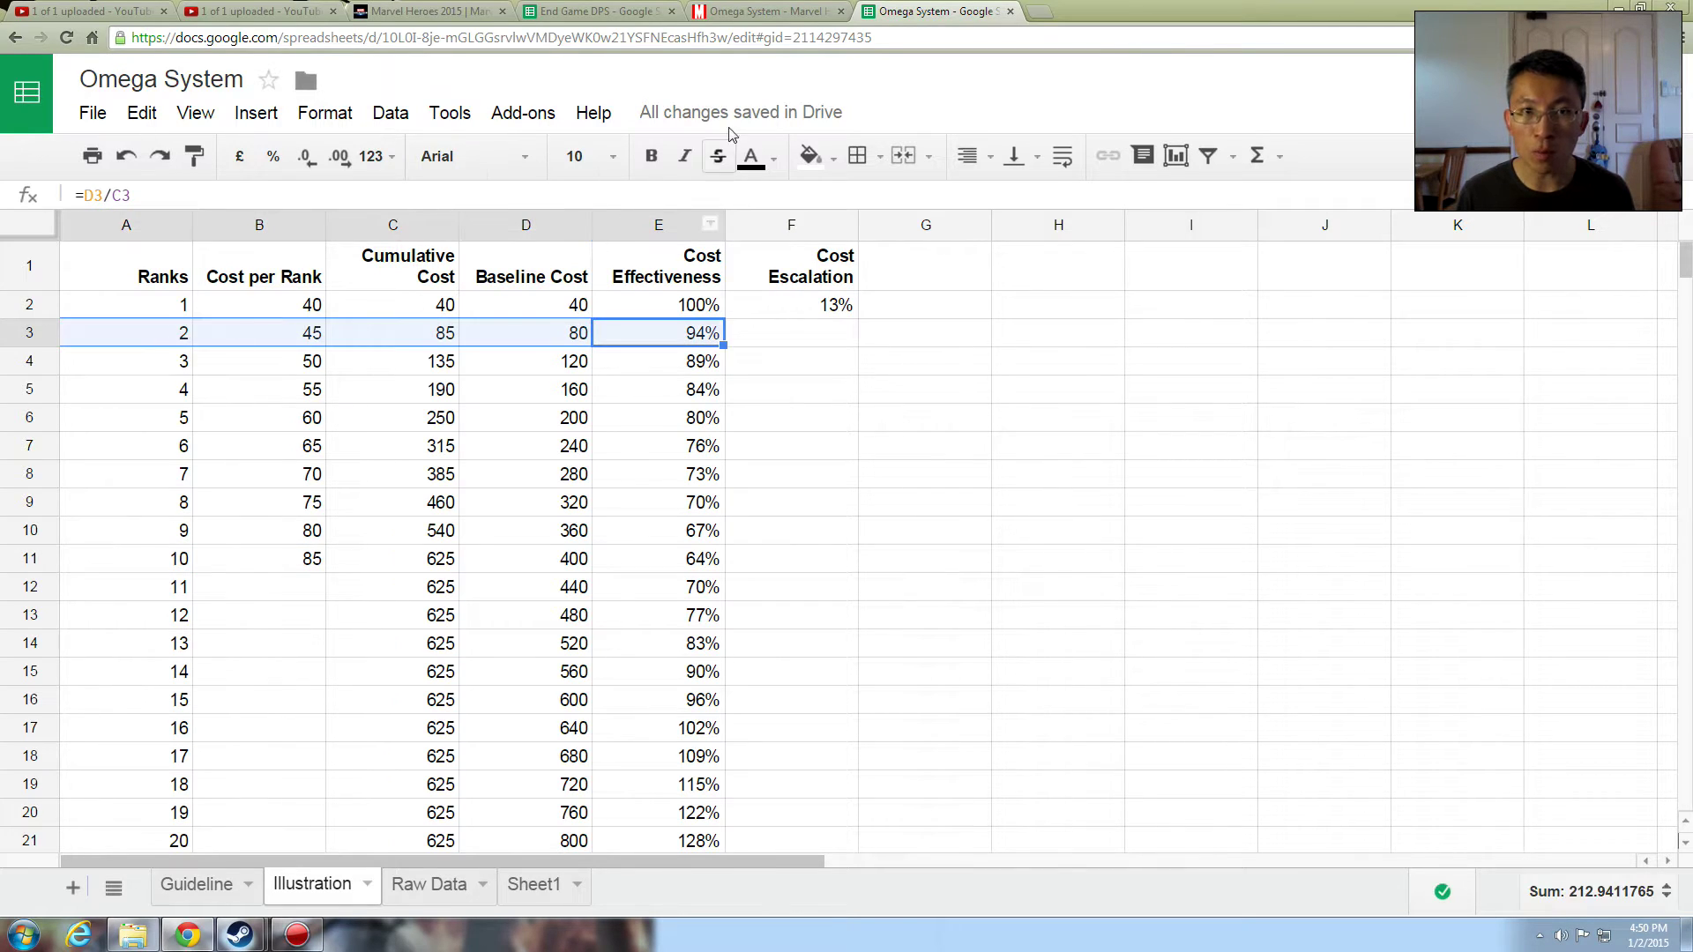
pyautogui.click(834, 158)
pyautogui.click(891, 268)
pyautogui.click(745, 483)
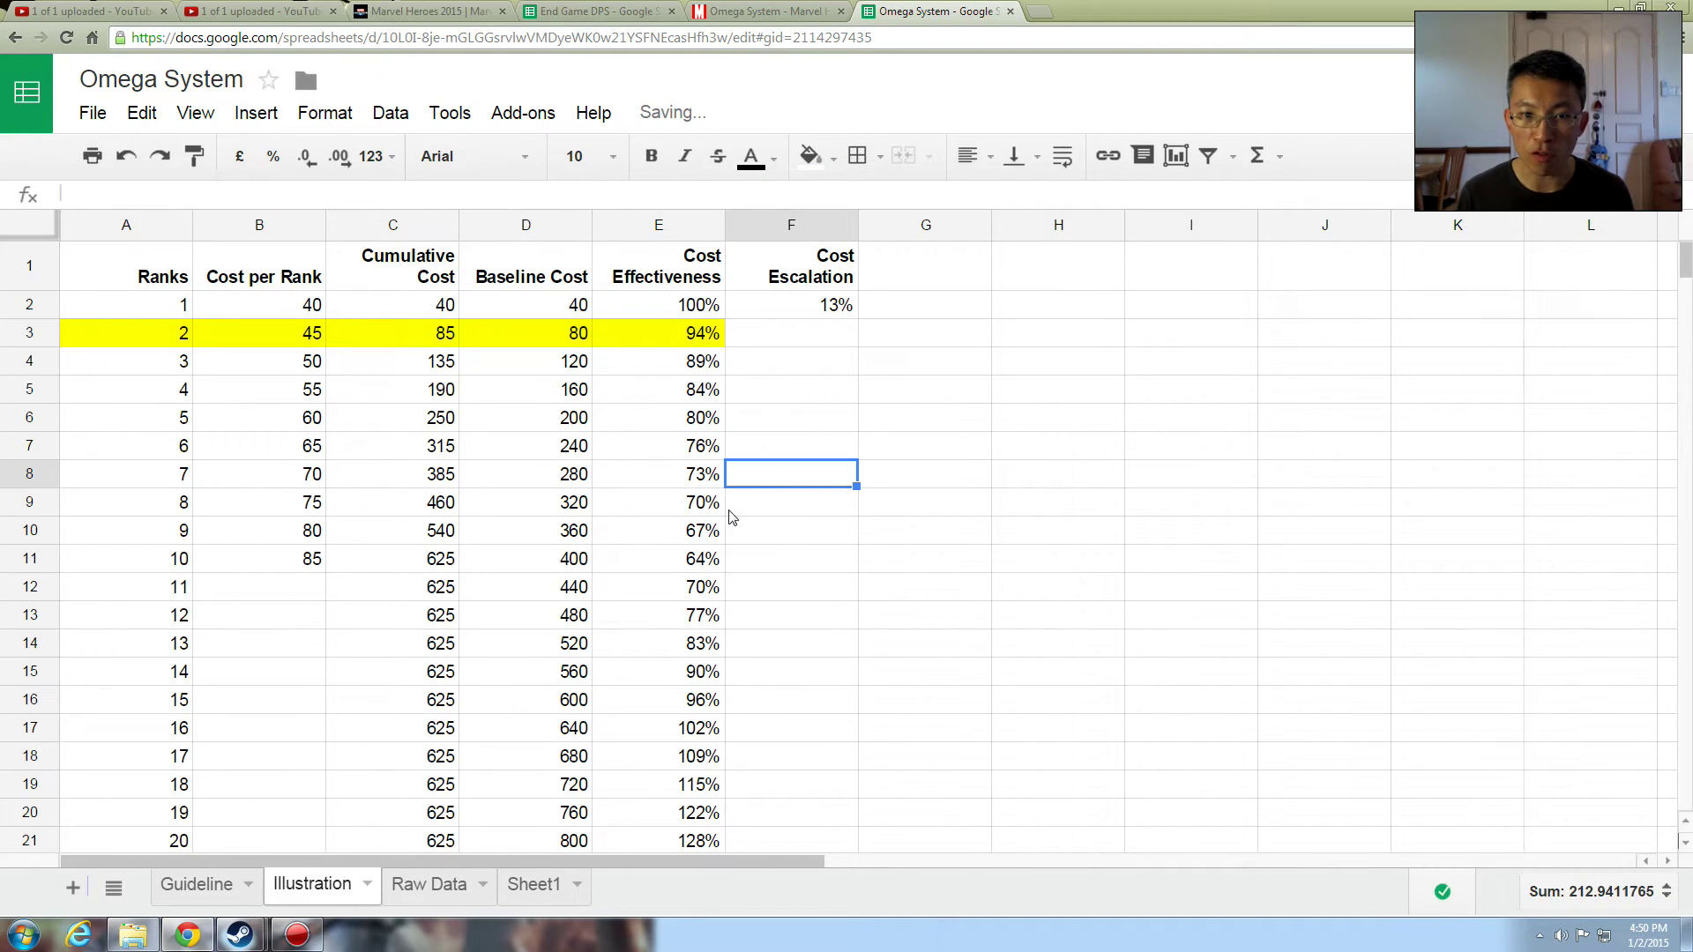
# Step: Fill the rank 5 row, A6:E6, orange
pyautogui.click(714, 430)
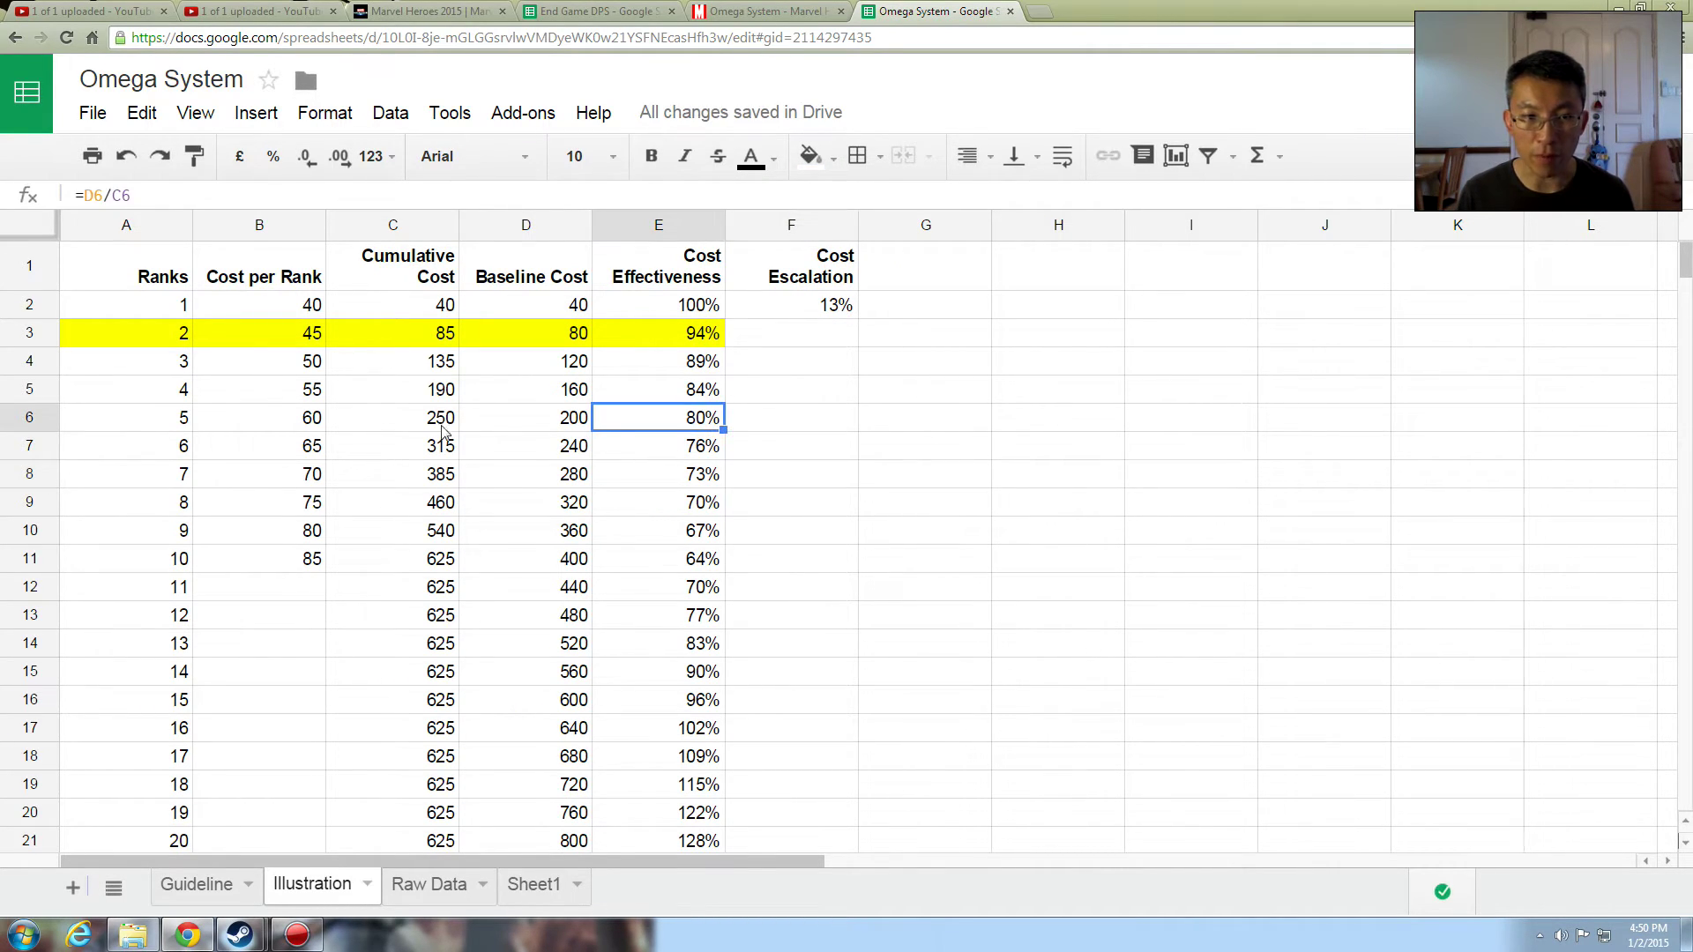
pyautogui.keyDown('shift'); pyautogui.click(163, 424); pyautogui.keyUp('shift')
pyautogui.click(834, 159)
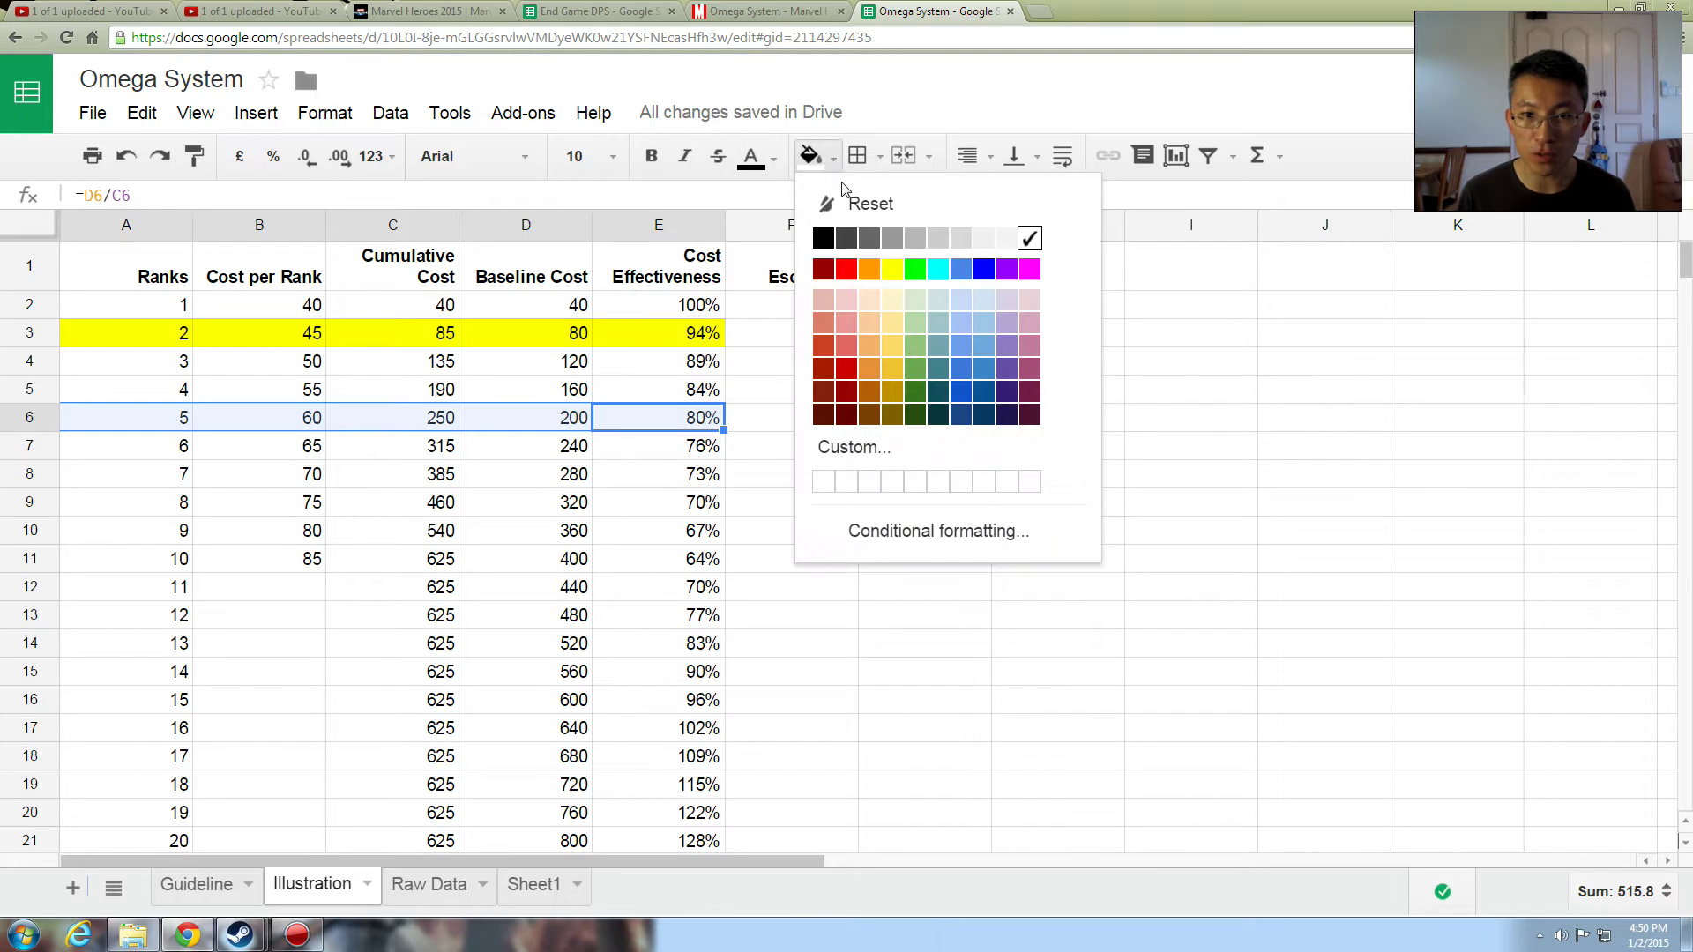
pyautogui.click(869, 268)
pyautogui.press('Down')
pyautogui.press('Down')
pyautogui.press('Down')
pyautogui.press('Down')
pyautogui.press('Down')
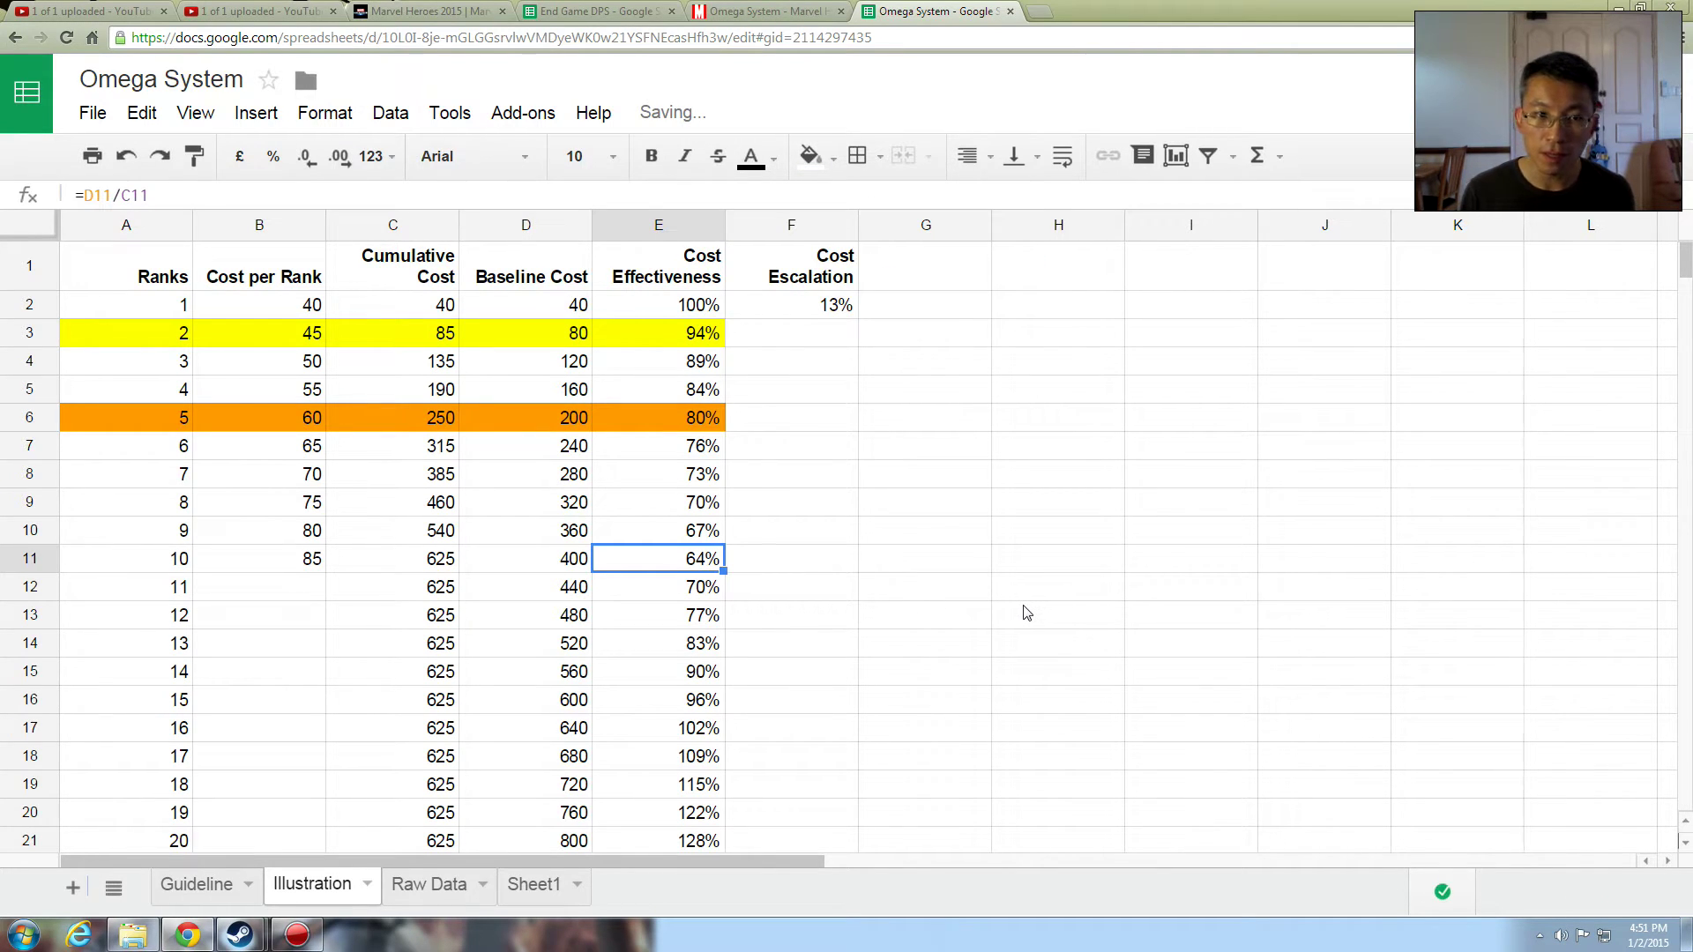
# Step: In the Omega builder, add Tactical Neural Implant ranks, then bring it back to 2/10
pyautogui.click(785, 11)
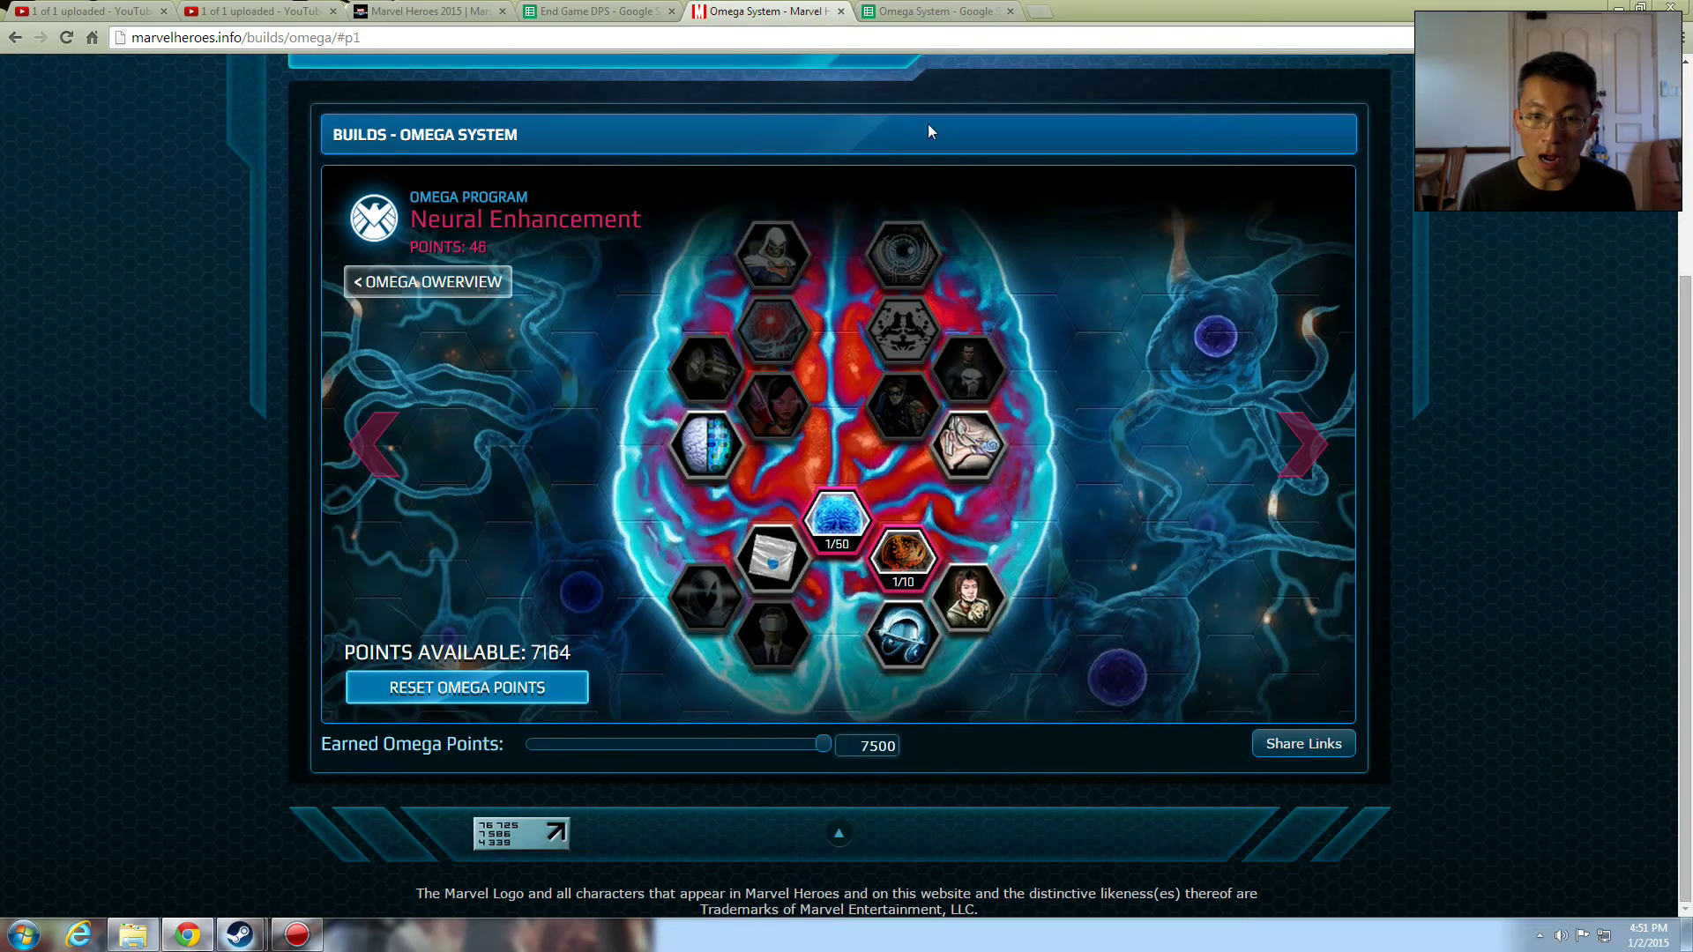
pyautogui.click(914, 553)
pyautogui.click(914, 553)
pyautogui.click(914, 554)
pyautogui.click(914, 555)
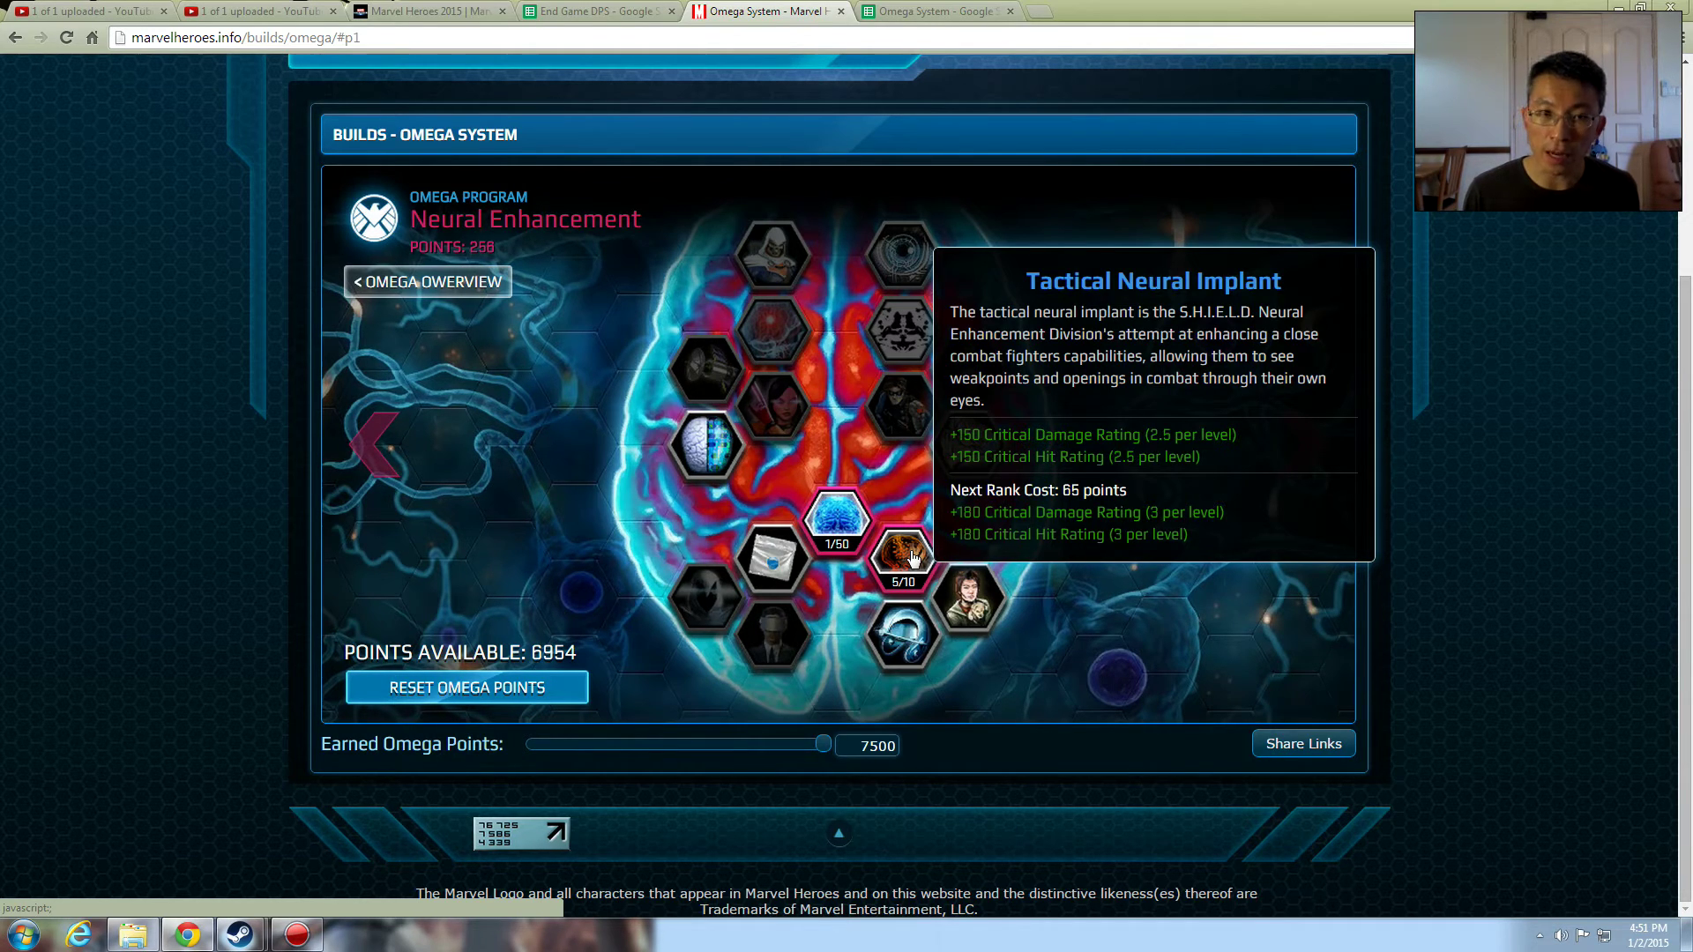
pyautogui.rightClick(915, 554)
pyautogui.rightClick(914, 553)
pyautogui.rightClick(914, 553)
# Step: Give the central Arcane Attunement node and Mjolnir one rank each
pyautogui.click(946, 10)
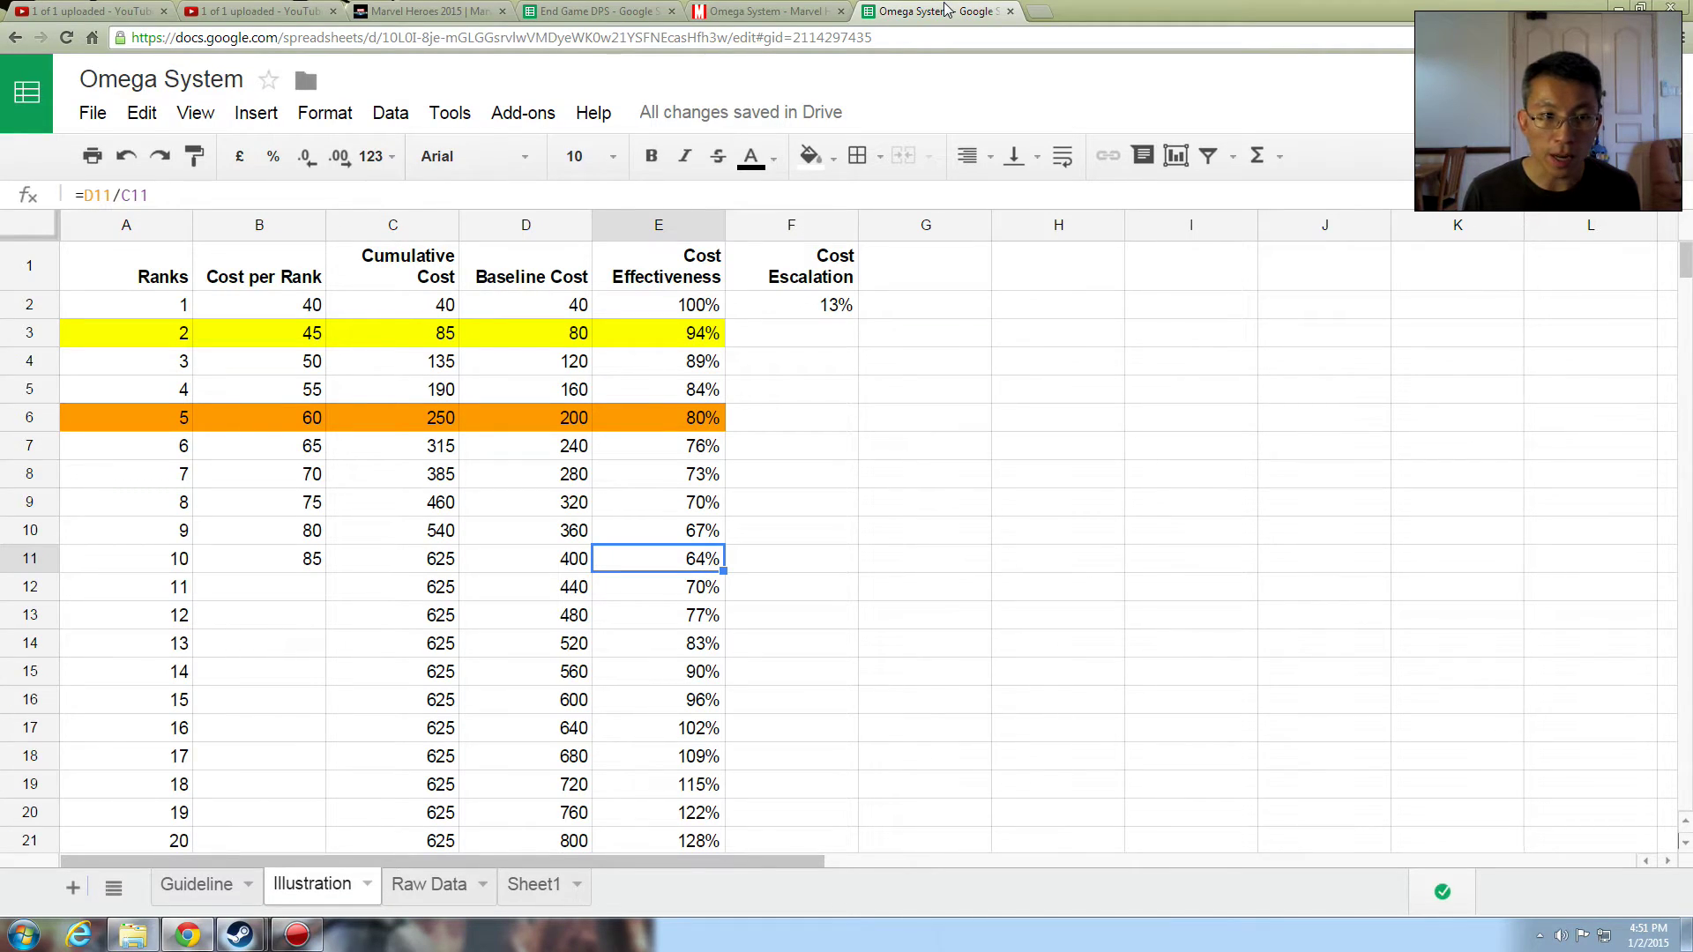
pyautogui.click(776, 12)
pyautogui.moveTo(896, 569)
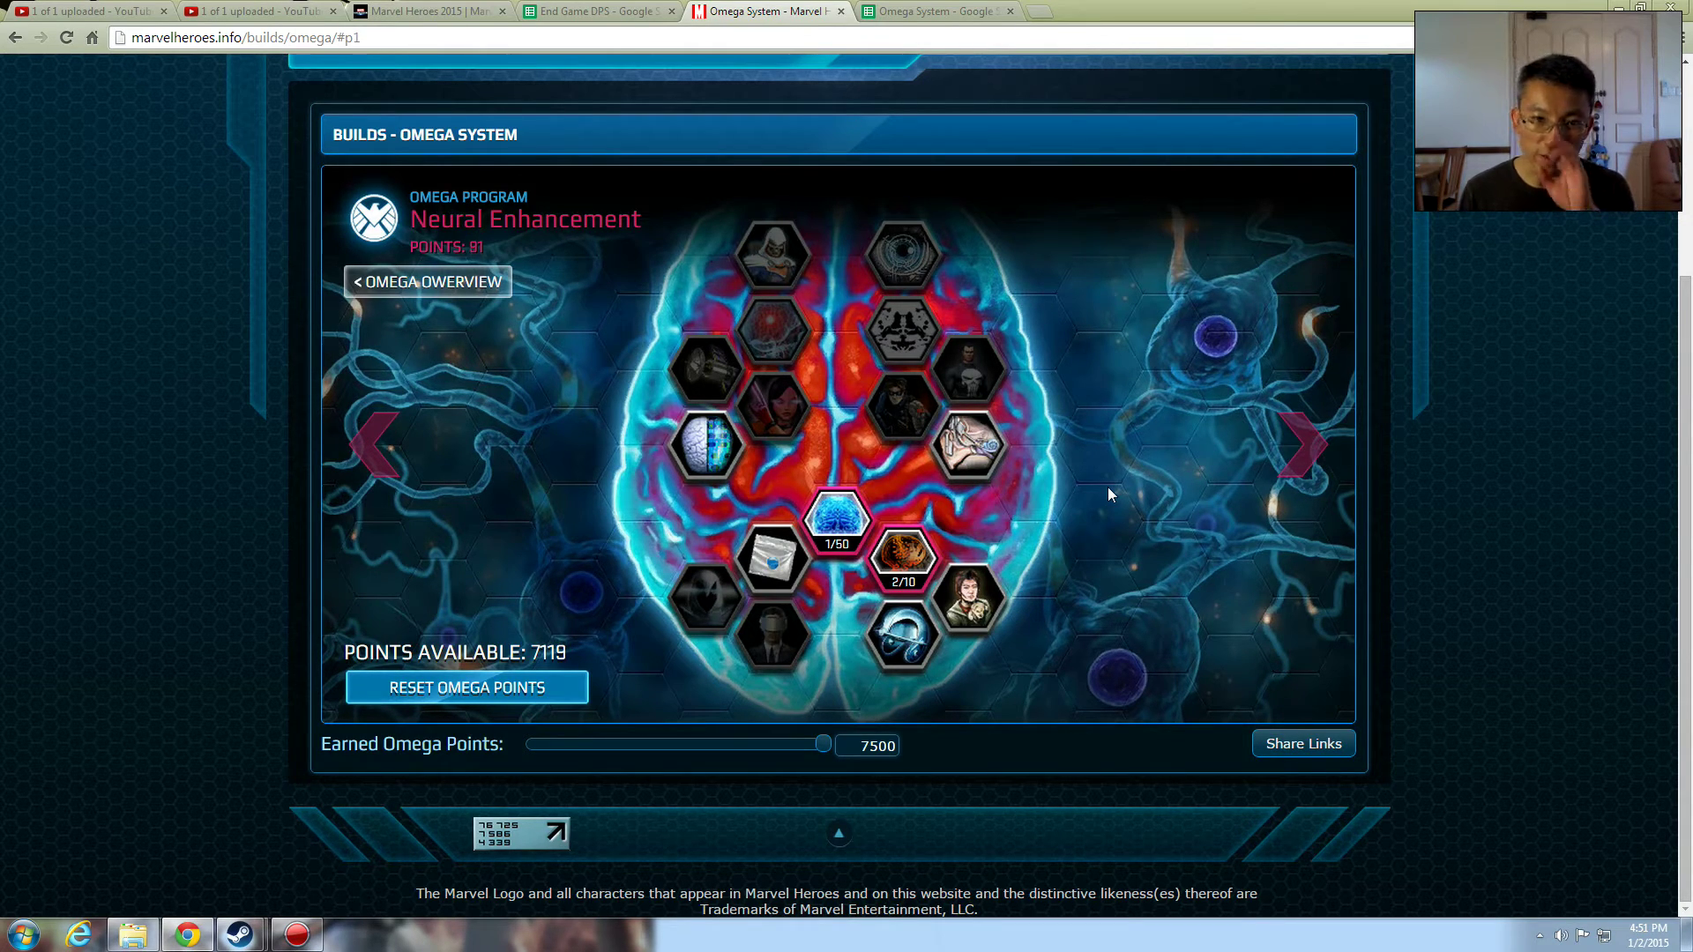
pyautogui.click(1313, 455)
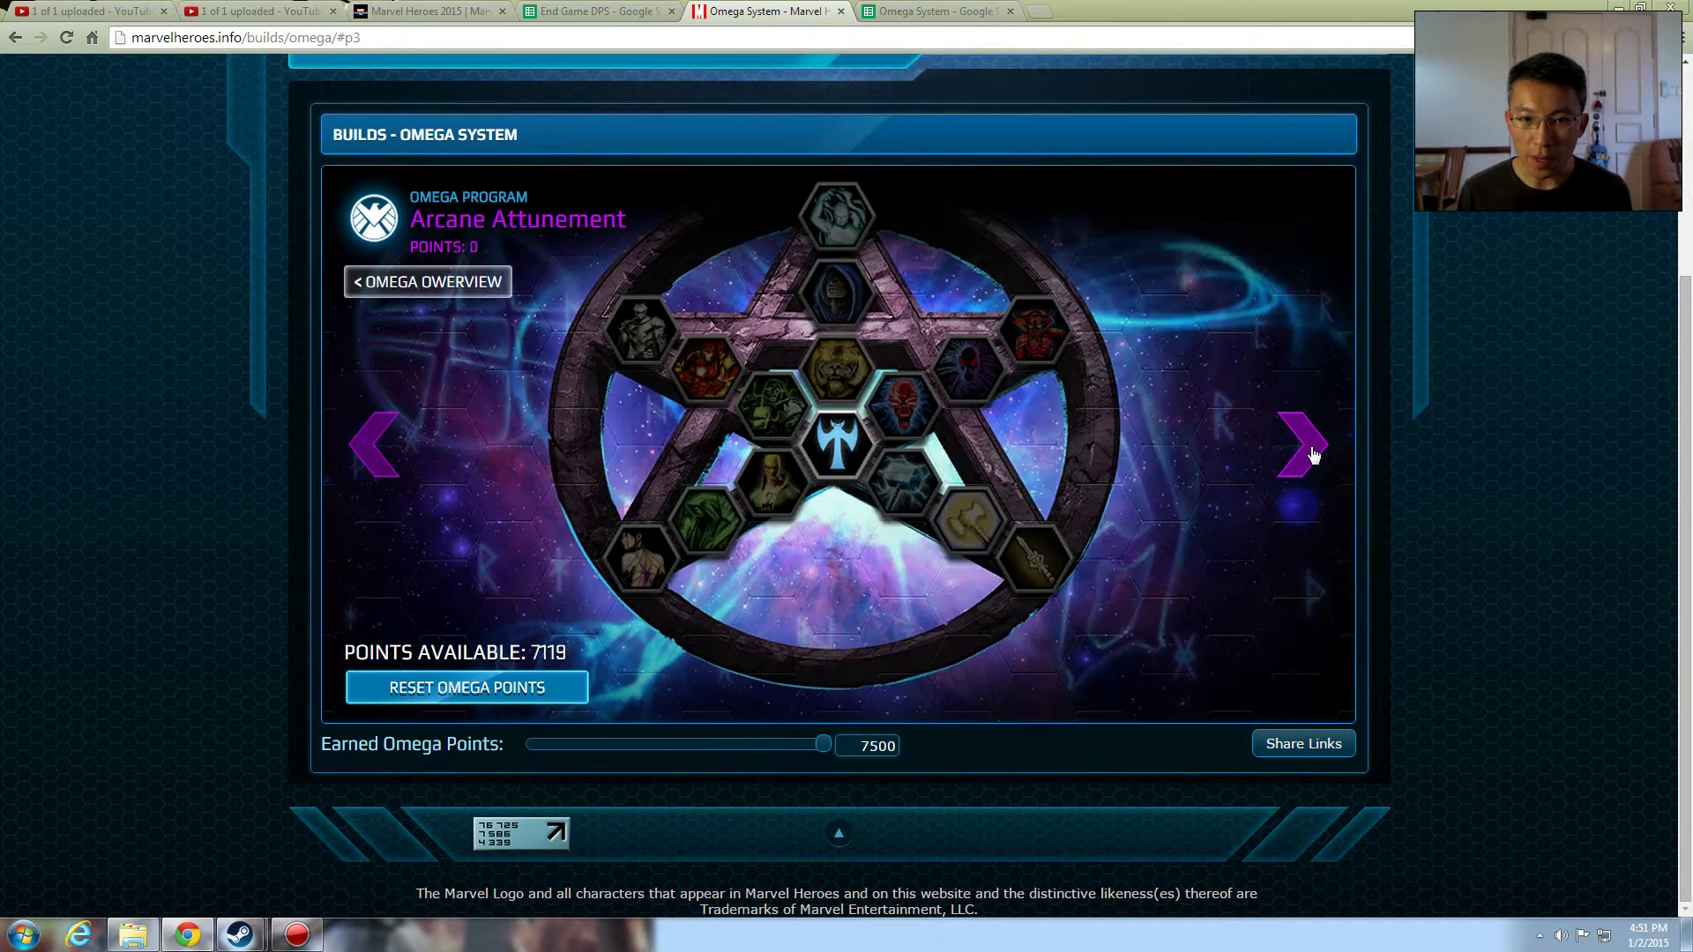
pyautogui.moveTo(906, 492)
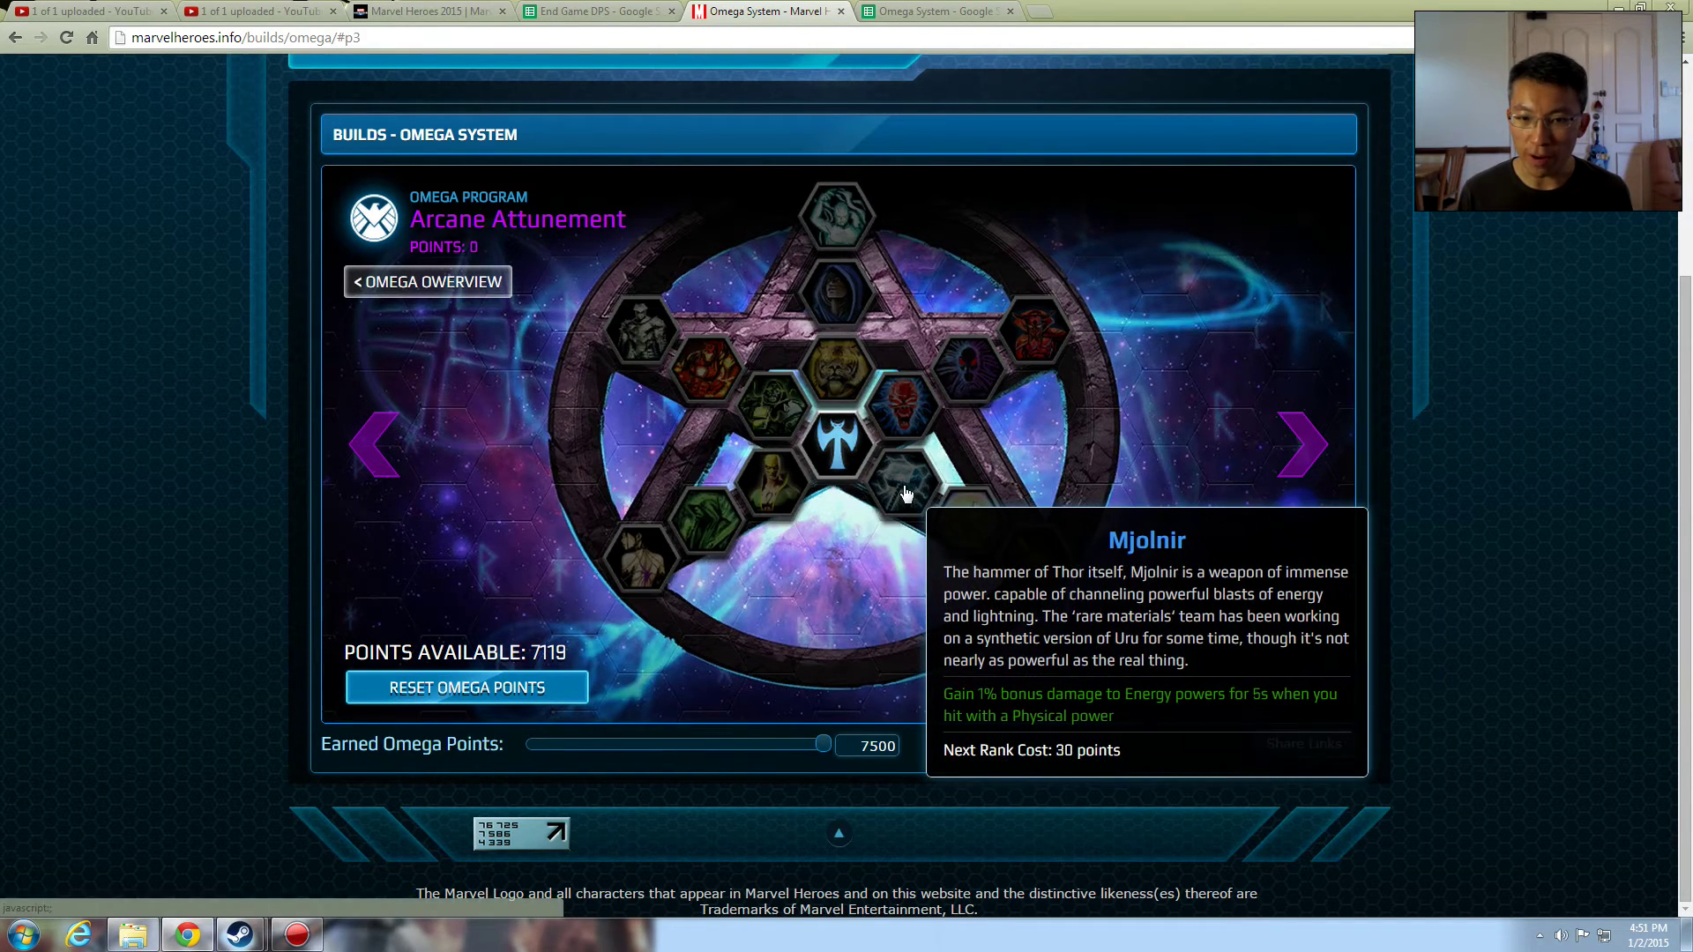
pyautogui.click(836, 440)
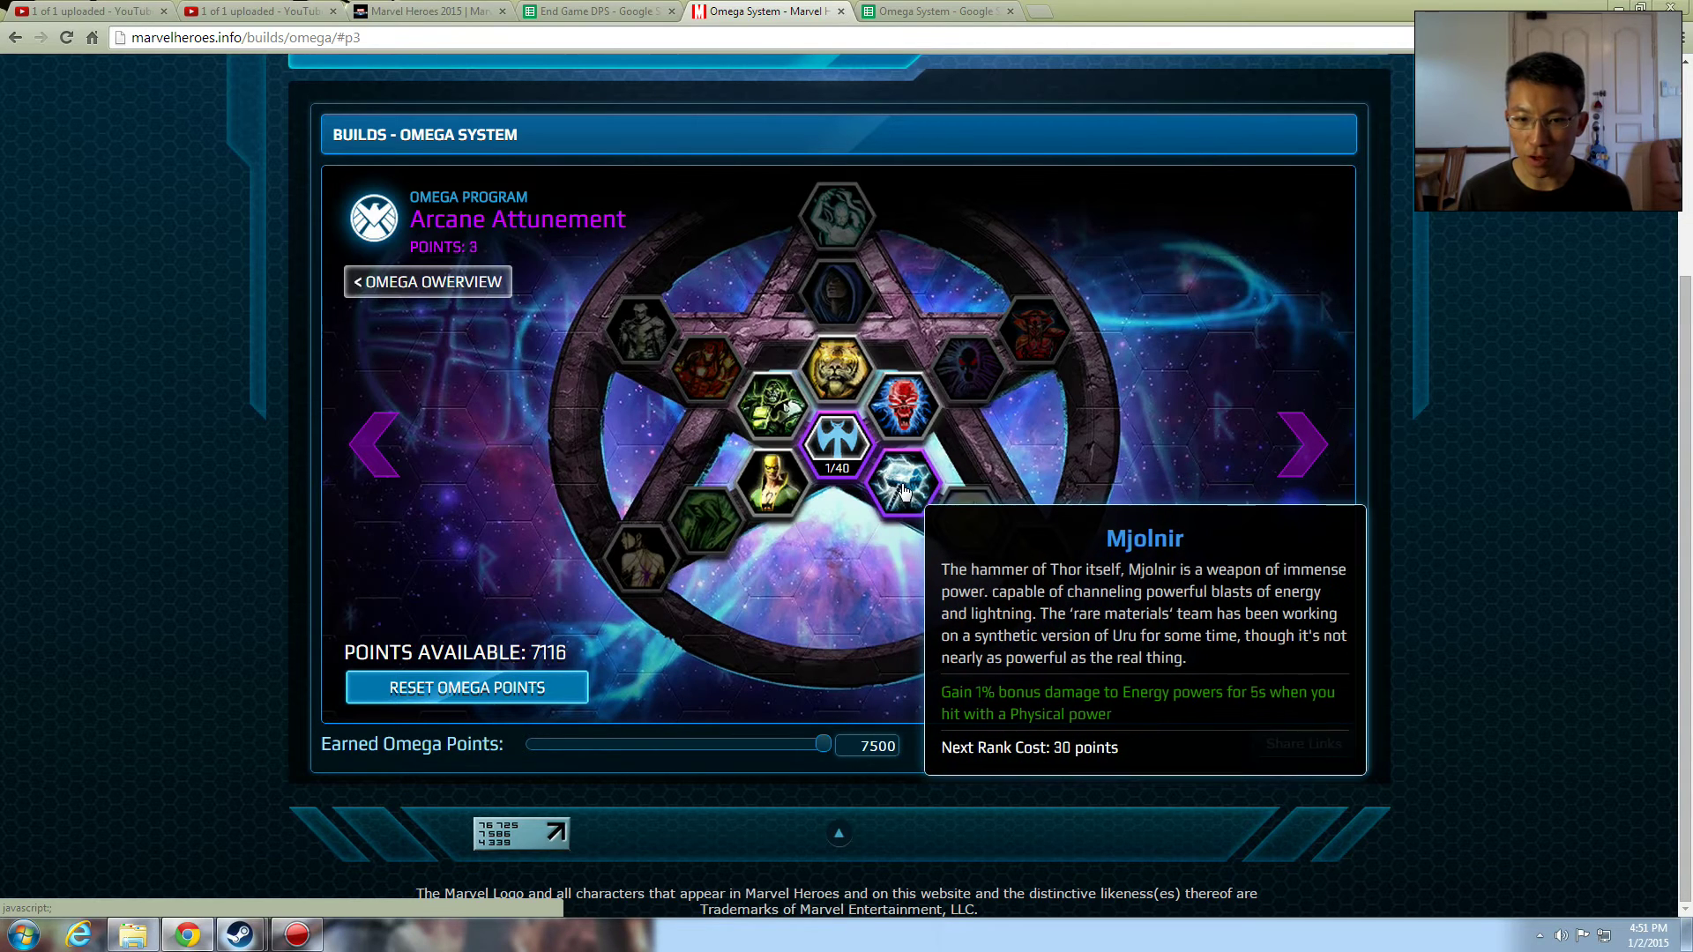
pyautogui.click(905, 487)
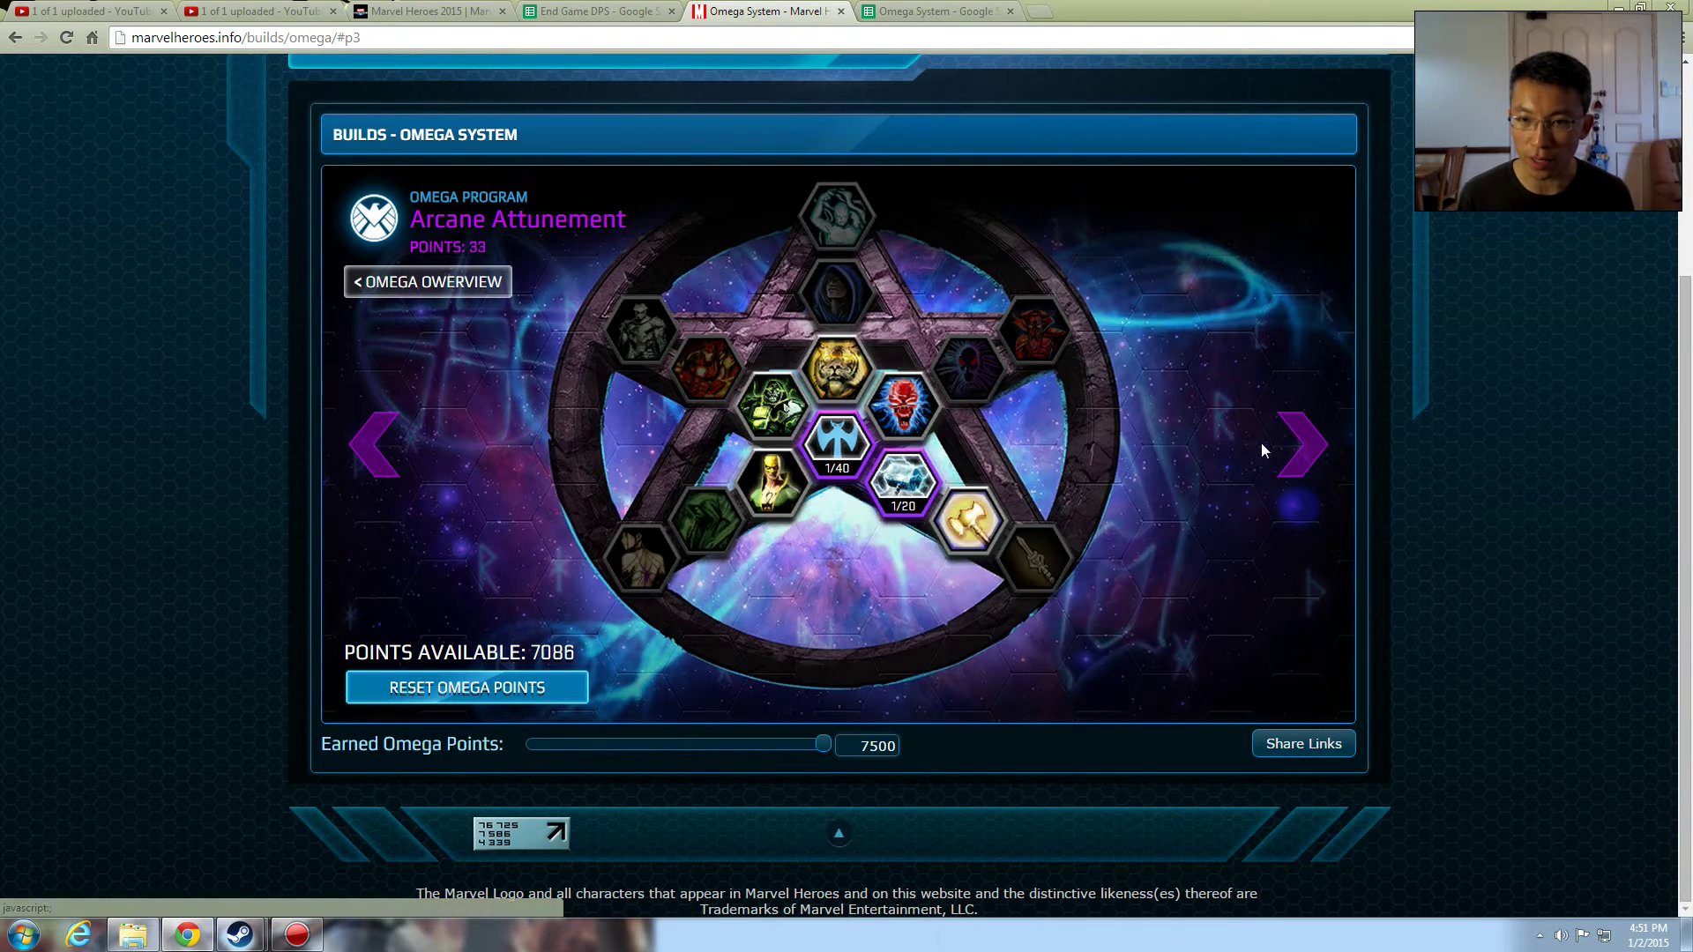
# Step: In Special Weapons Support, rank Assault Rifles and Silencers once and Tag Rounds to 2
pyautogui.click(1299, 442)
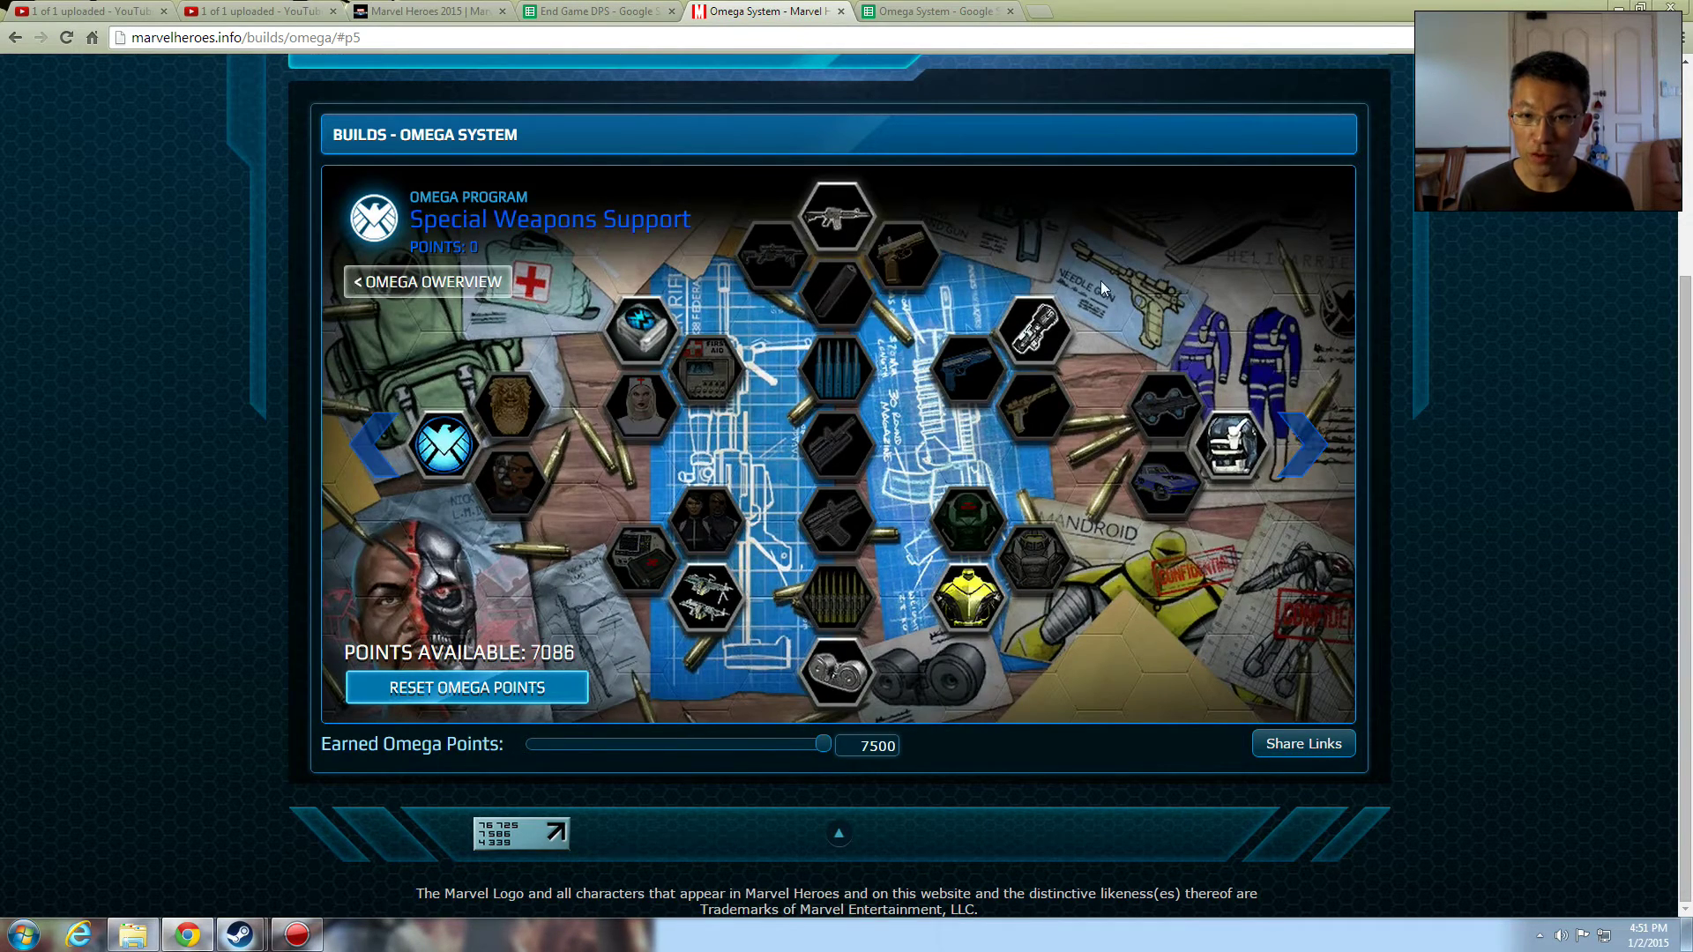
pyautogui.click(836, 218)
pyautogui.click(835, 291)
pyautogui.moveTo(851, 358)
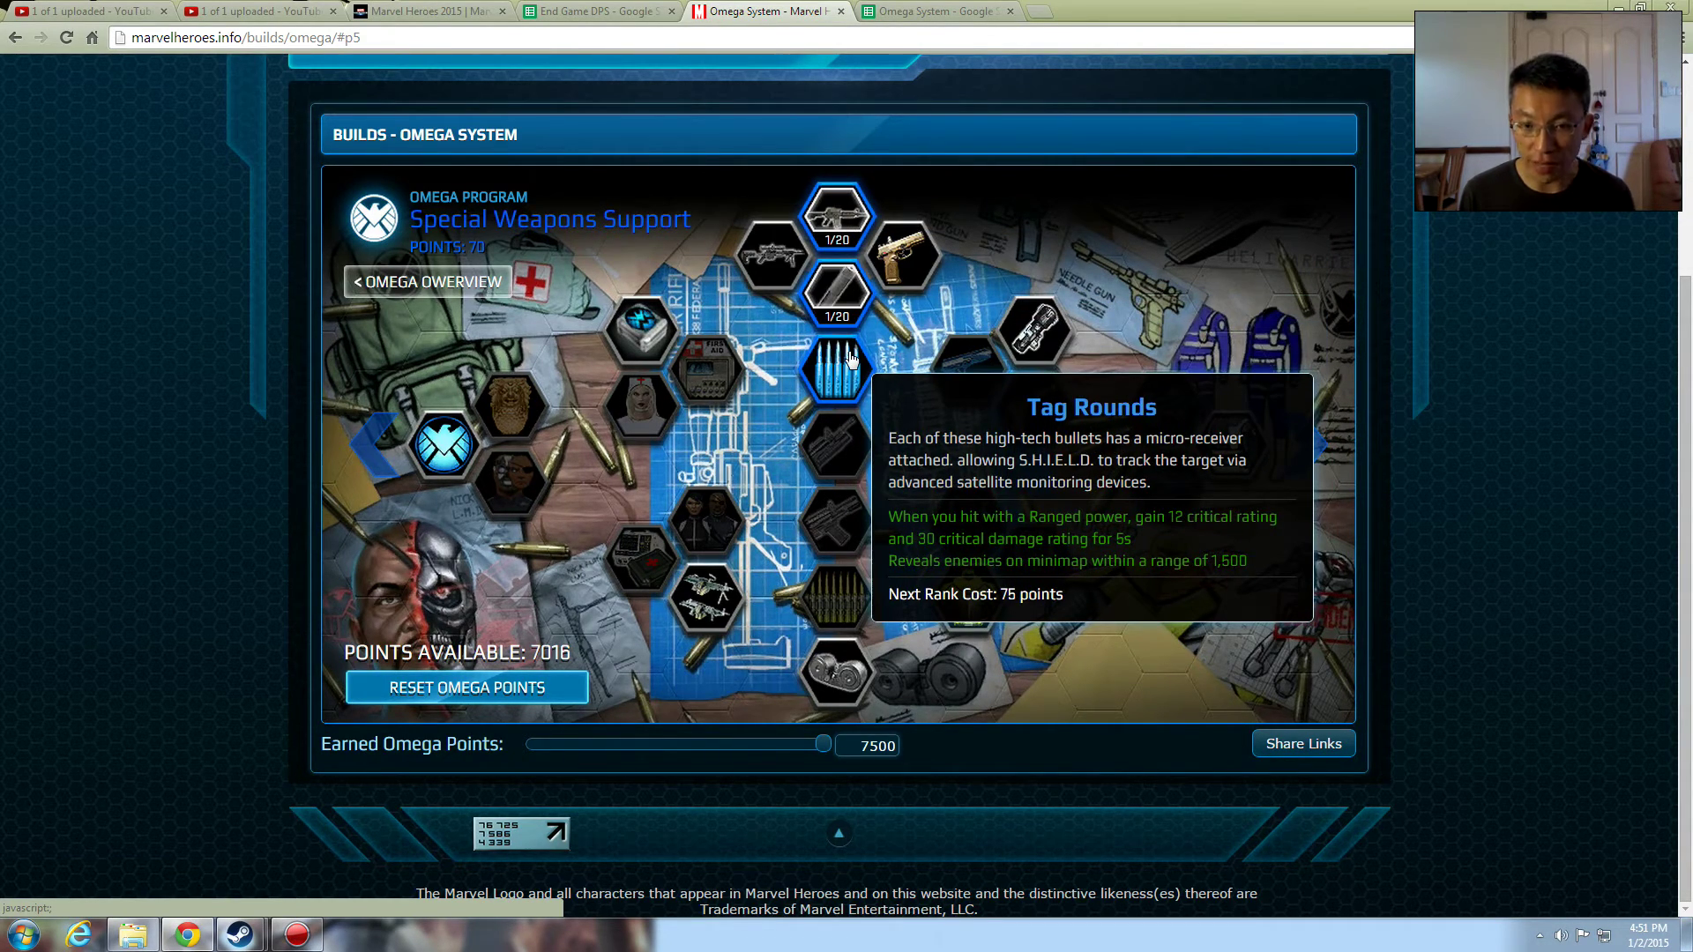
pyautogui.click(851, 358)
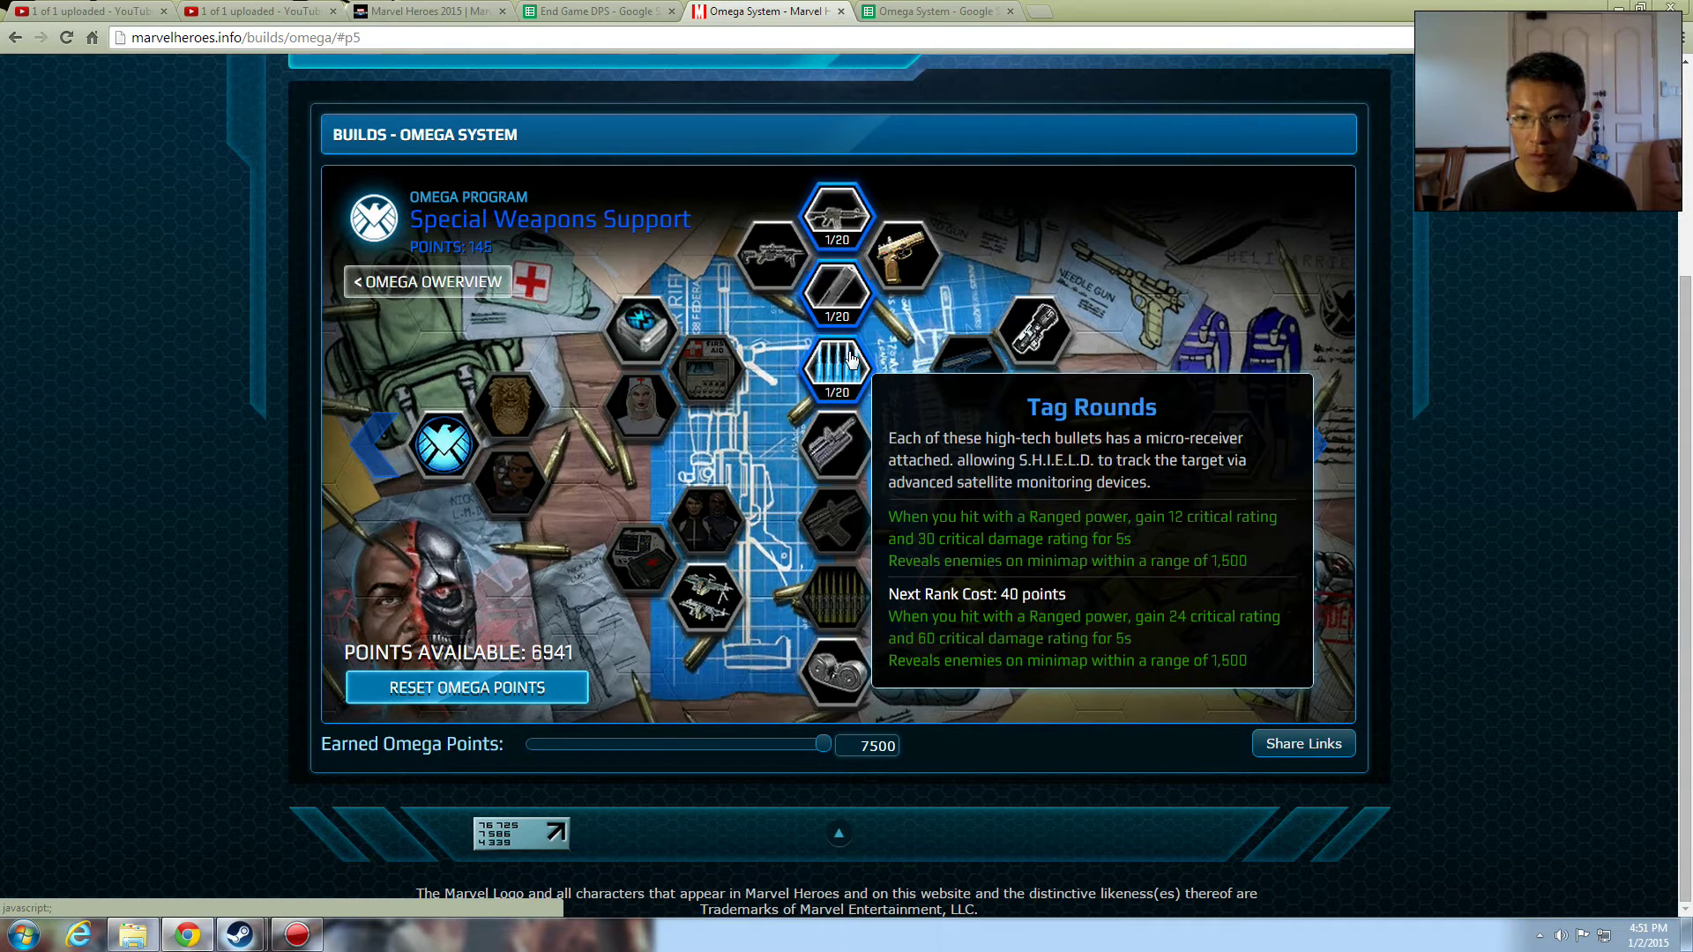
pyautogui.click(850, 358)
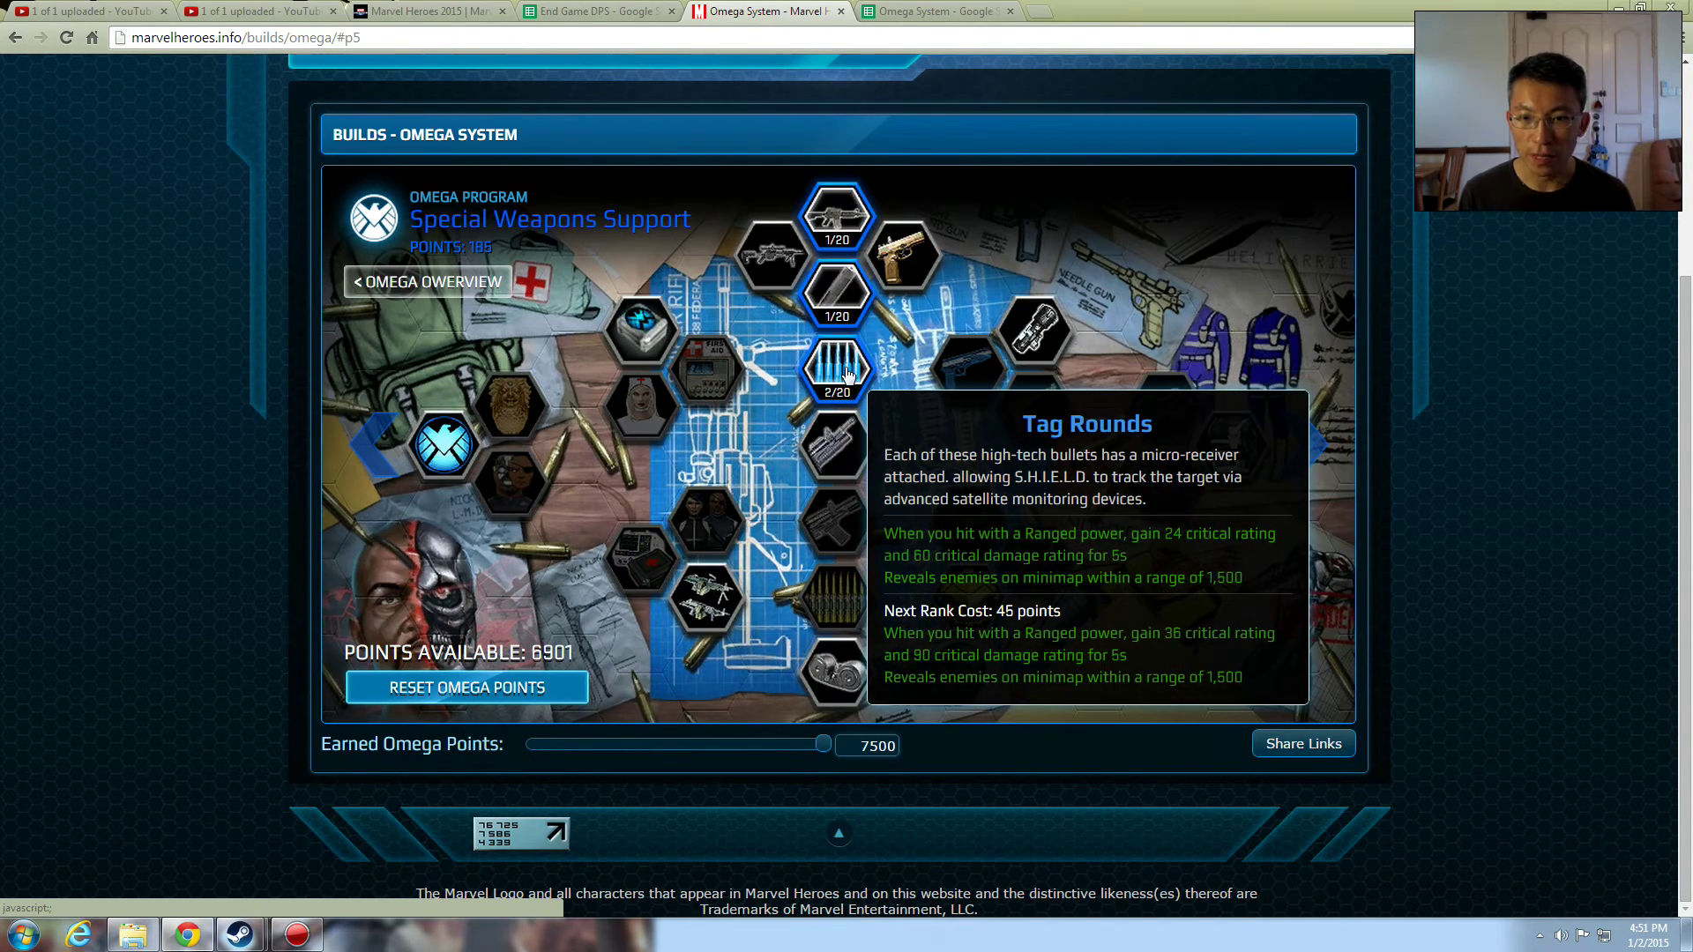
# Step: Clear Tag Rounds, rank it back up, and return to the Omega System spreadsheet
pyautogui.rightClick(846, 375)
pyautogui.rightClick(846, 374)
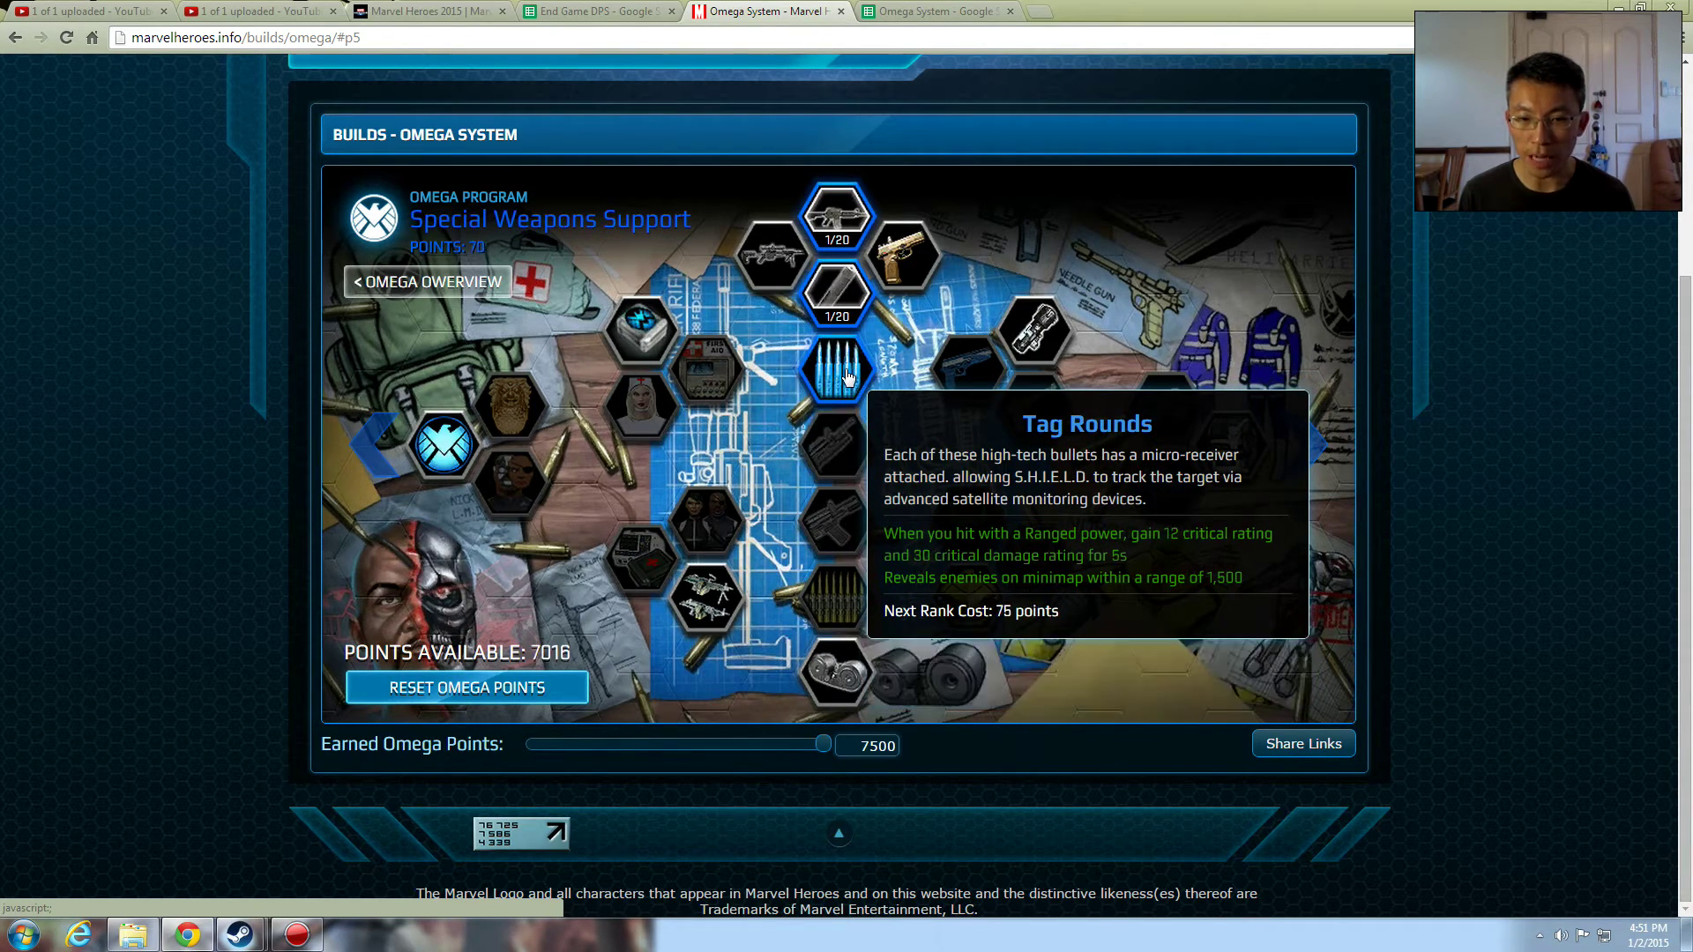
pyautogui.click(846, 374)
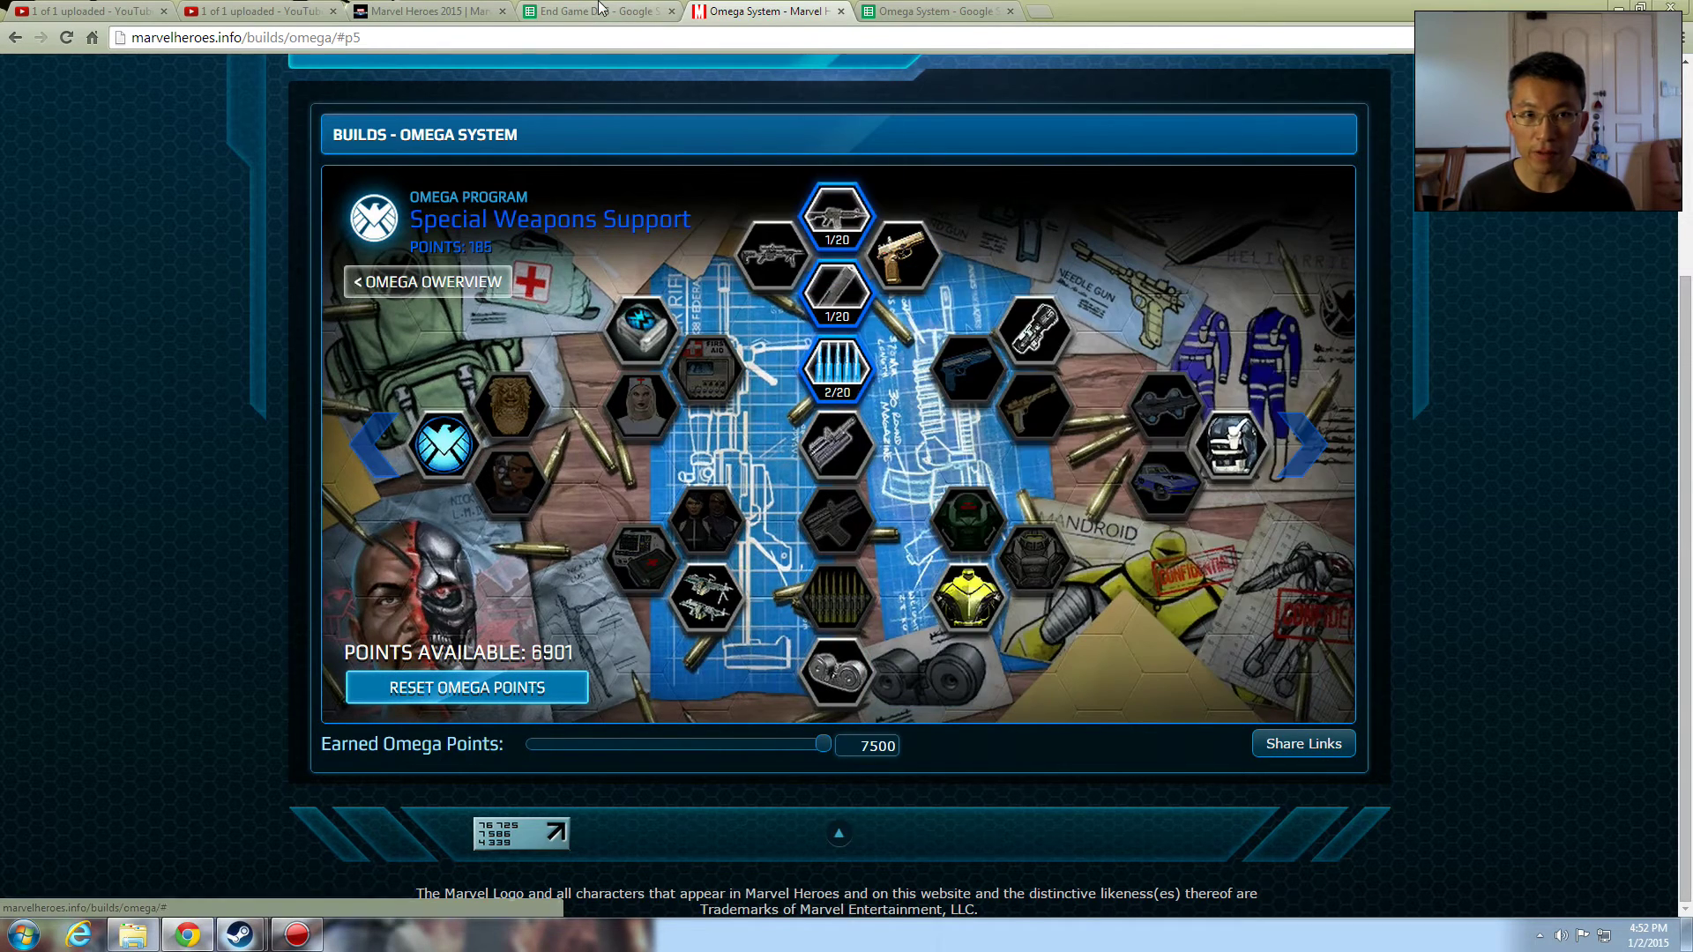
pyautogui.click(611, 11)
pyautogui.click(862, 13)
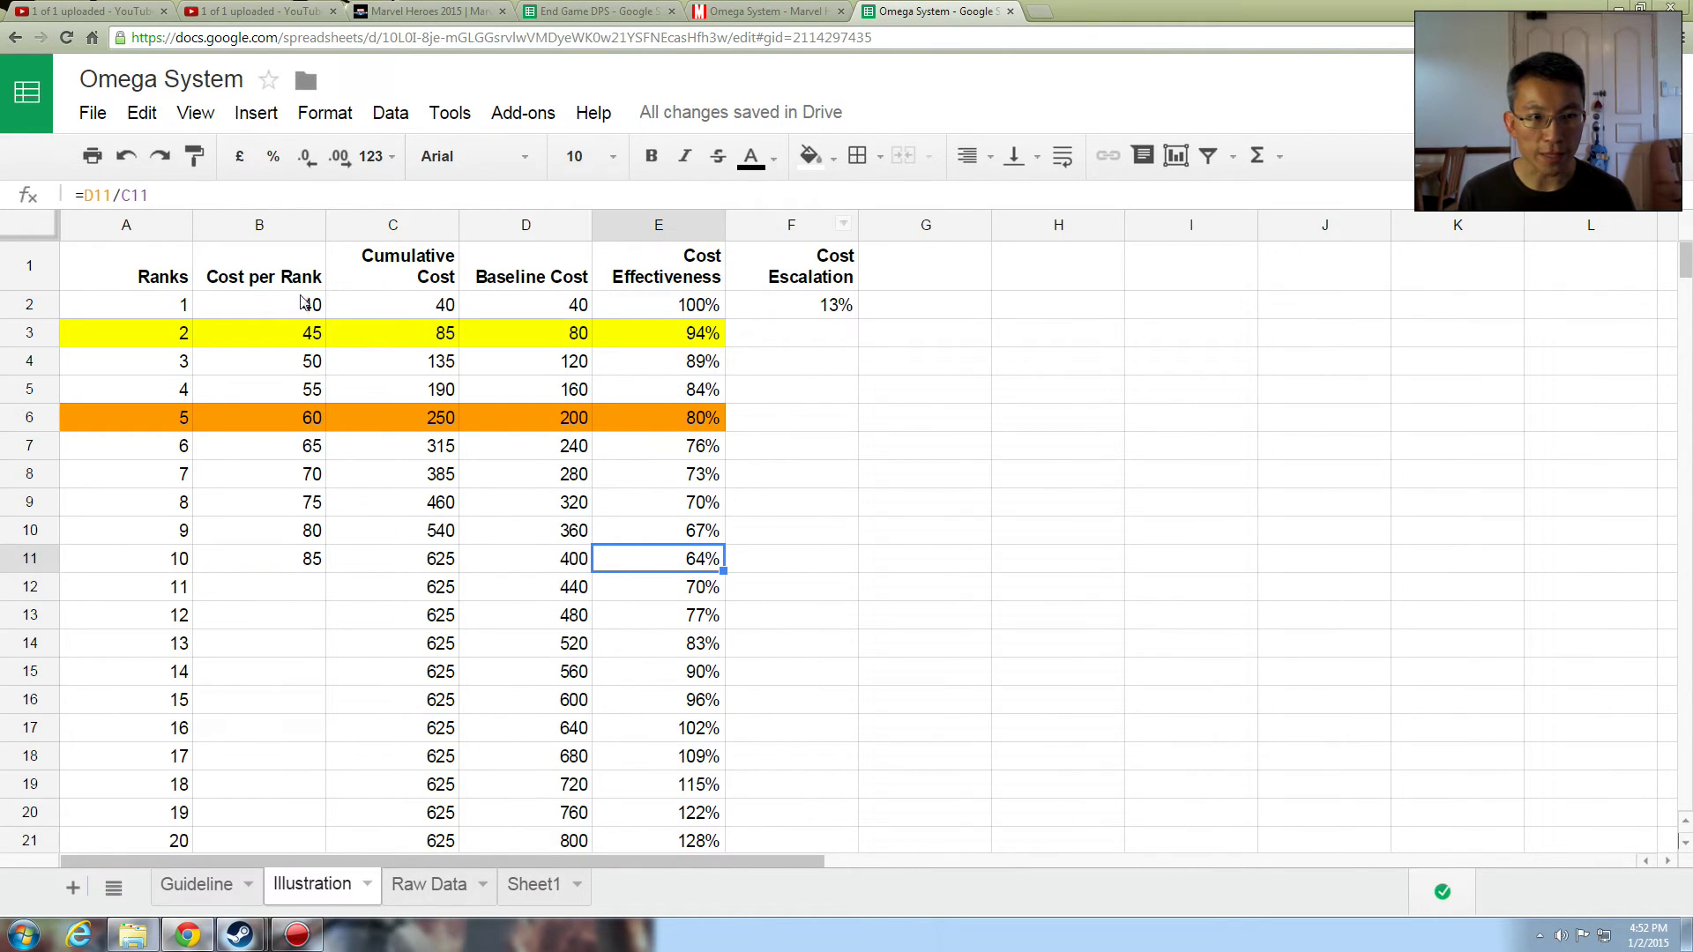
# Step: Remove the yellow and orange fills from the rank 2–6 rows
pyautogui.moveTo(113, 331); pyautogui.dragTo(670, 446)
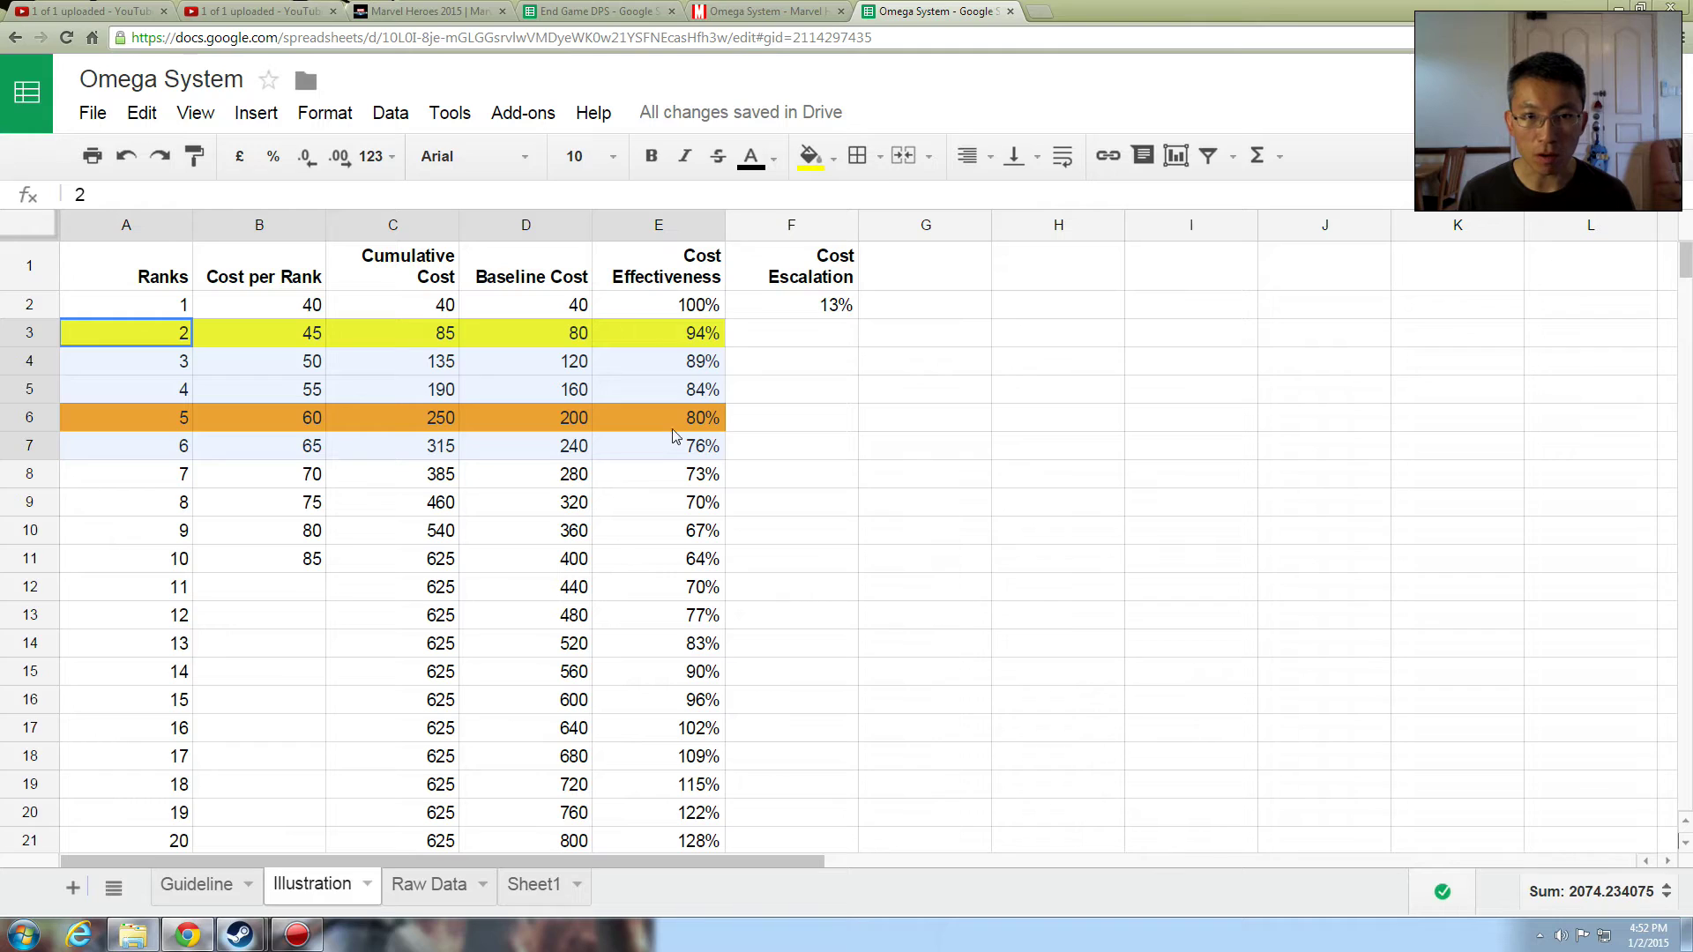
pyautogui.click(837, 159)
pyautogui.click(1023, 238)
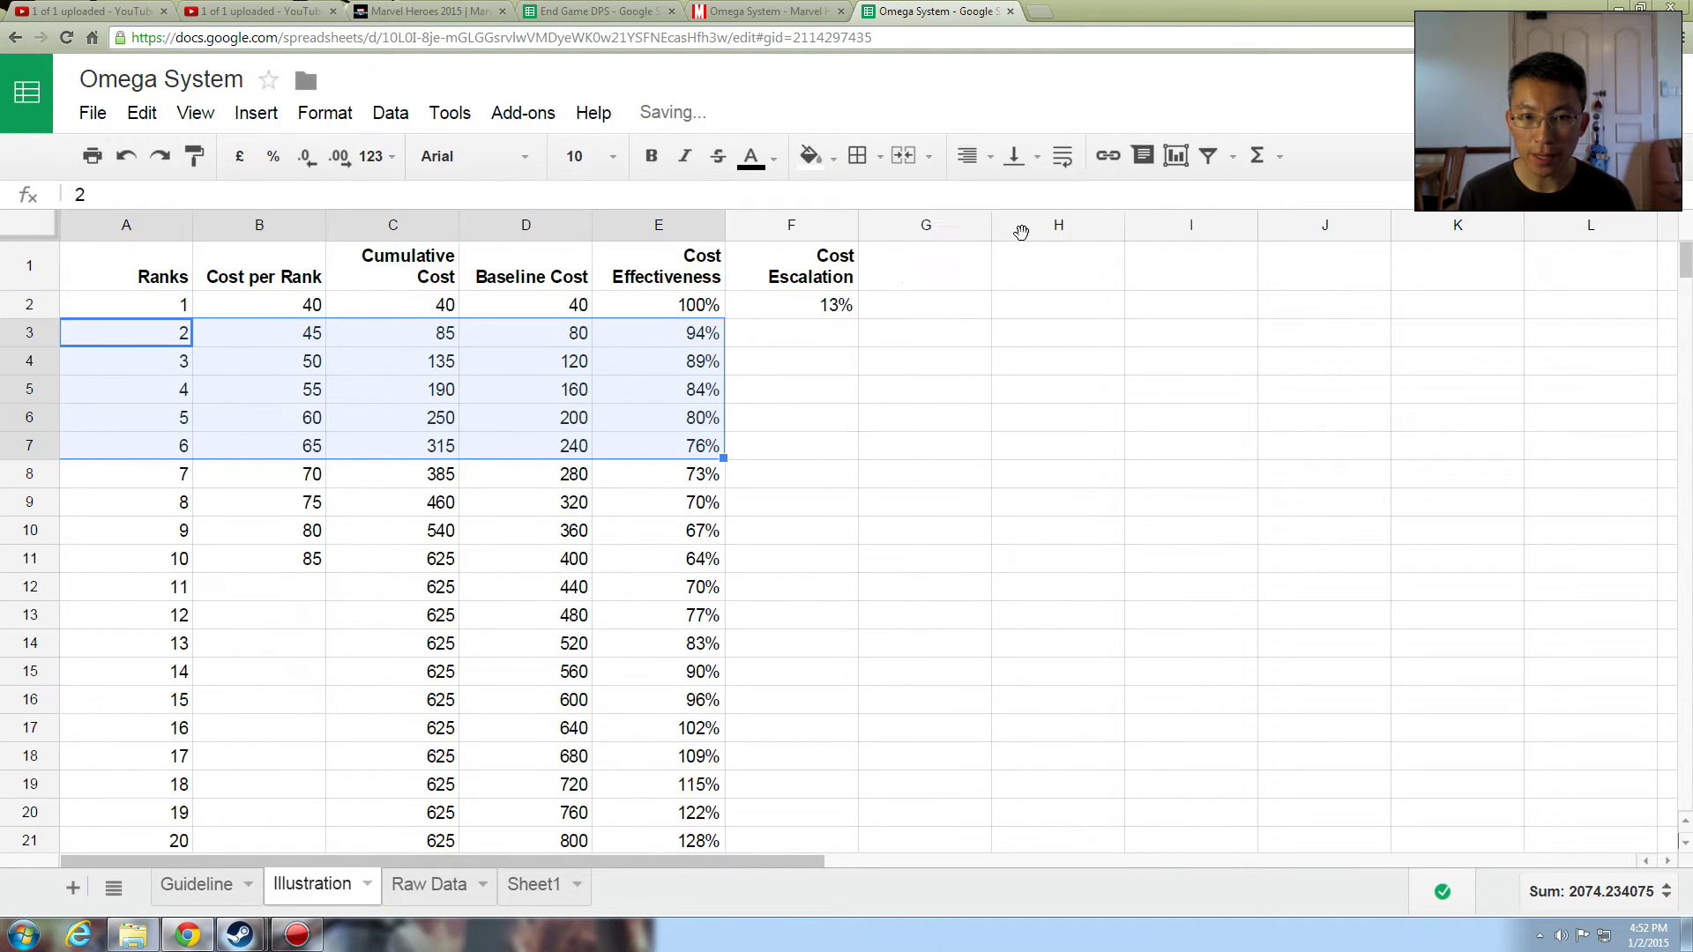
pyautogui.click(670, 418)
# Step: Clear the old Cost per Rank values and enter 75 for rank 1 and 40 for rank 2
pyautogui.moveTo(314, 305); pyautogui.dragTo(333, 570)
pyautogui.press('Delete')
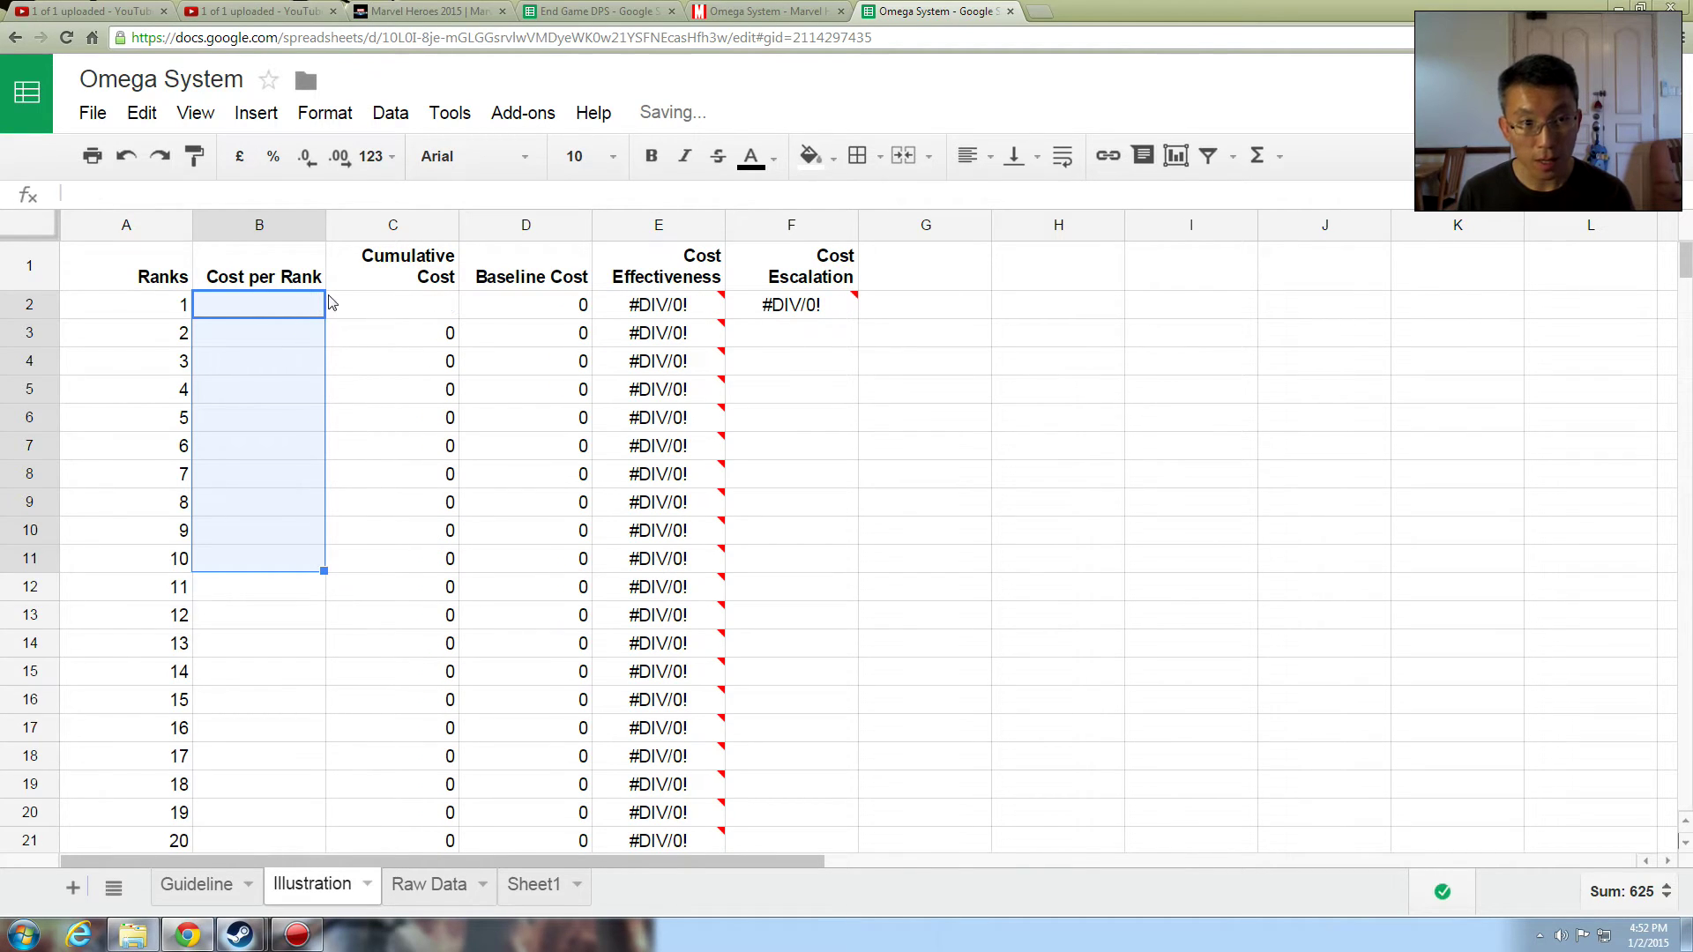
pyautogui.click(291, 305)
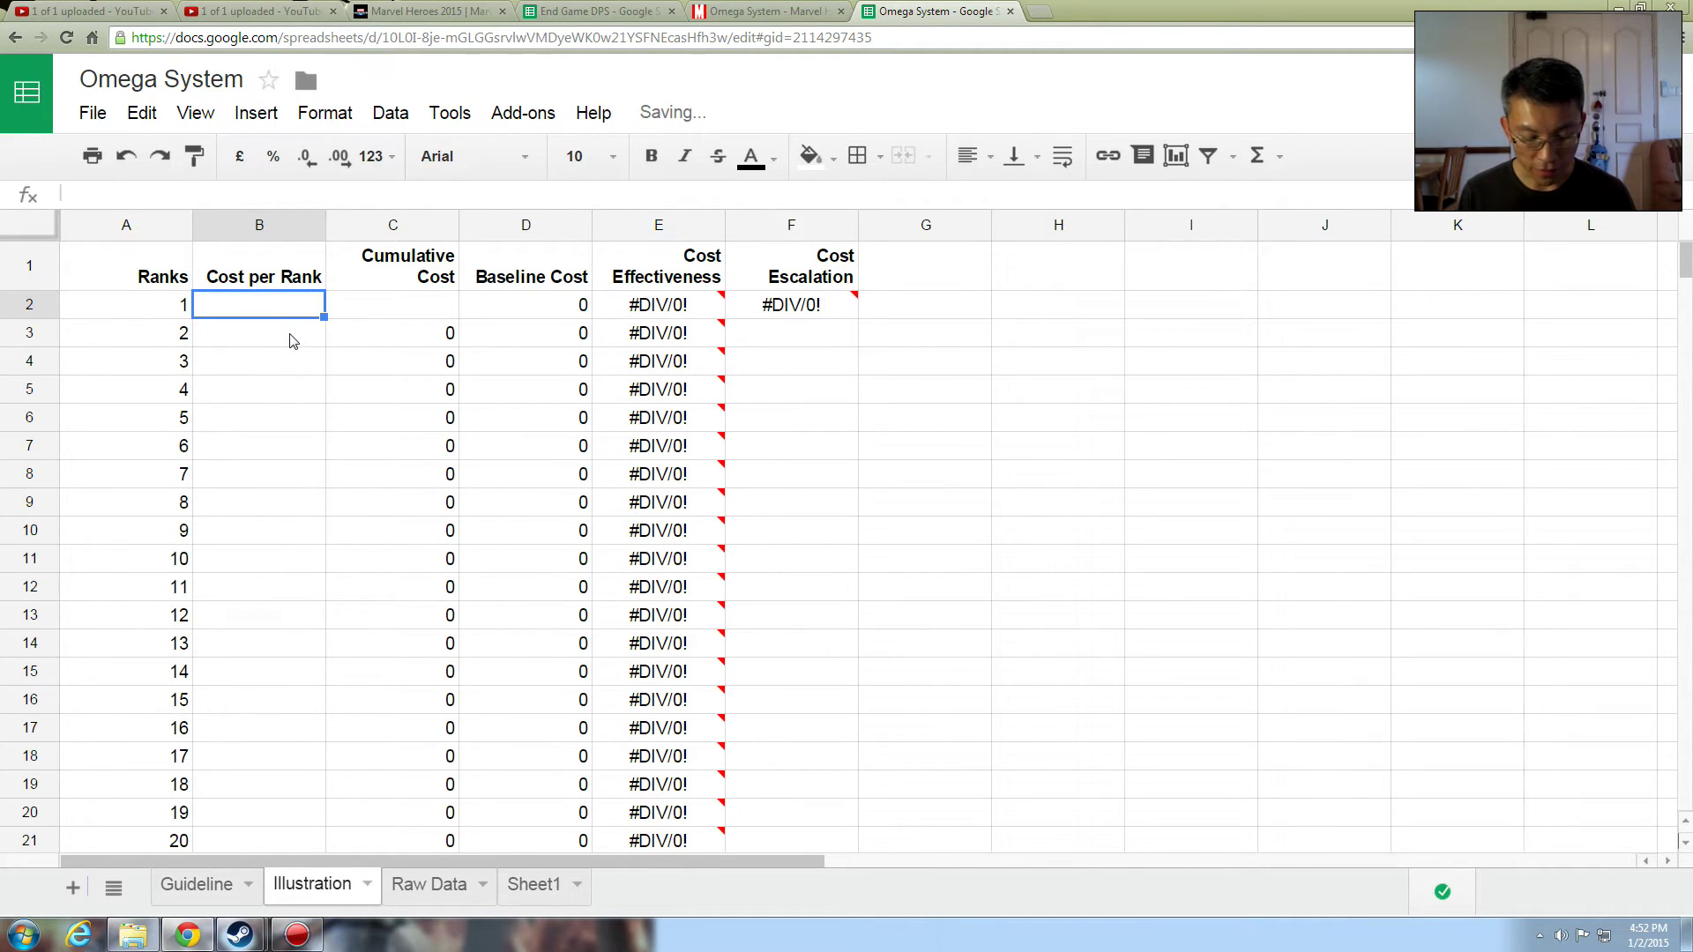
pyautogui.write('75')
pyautogui.press('Return')
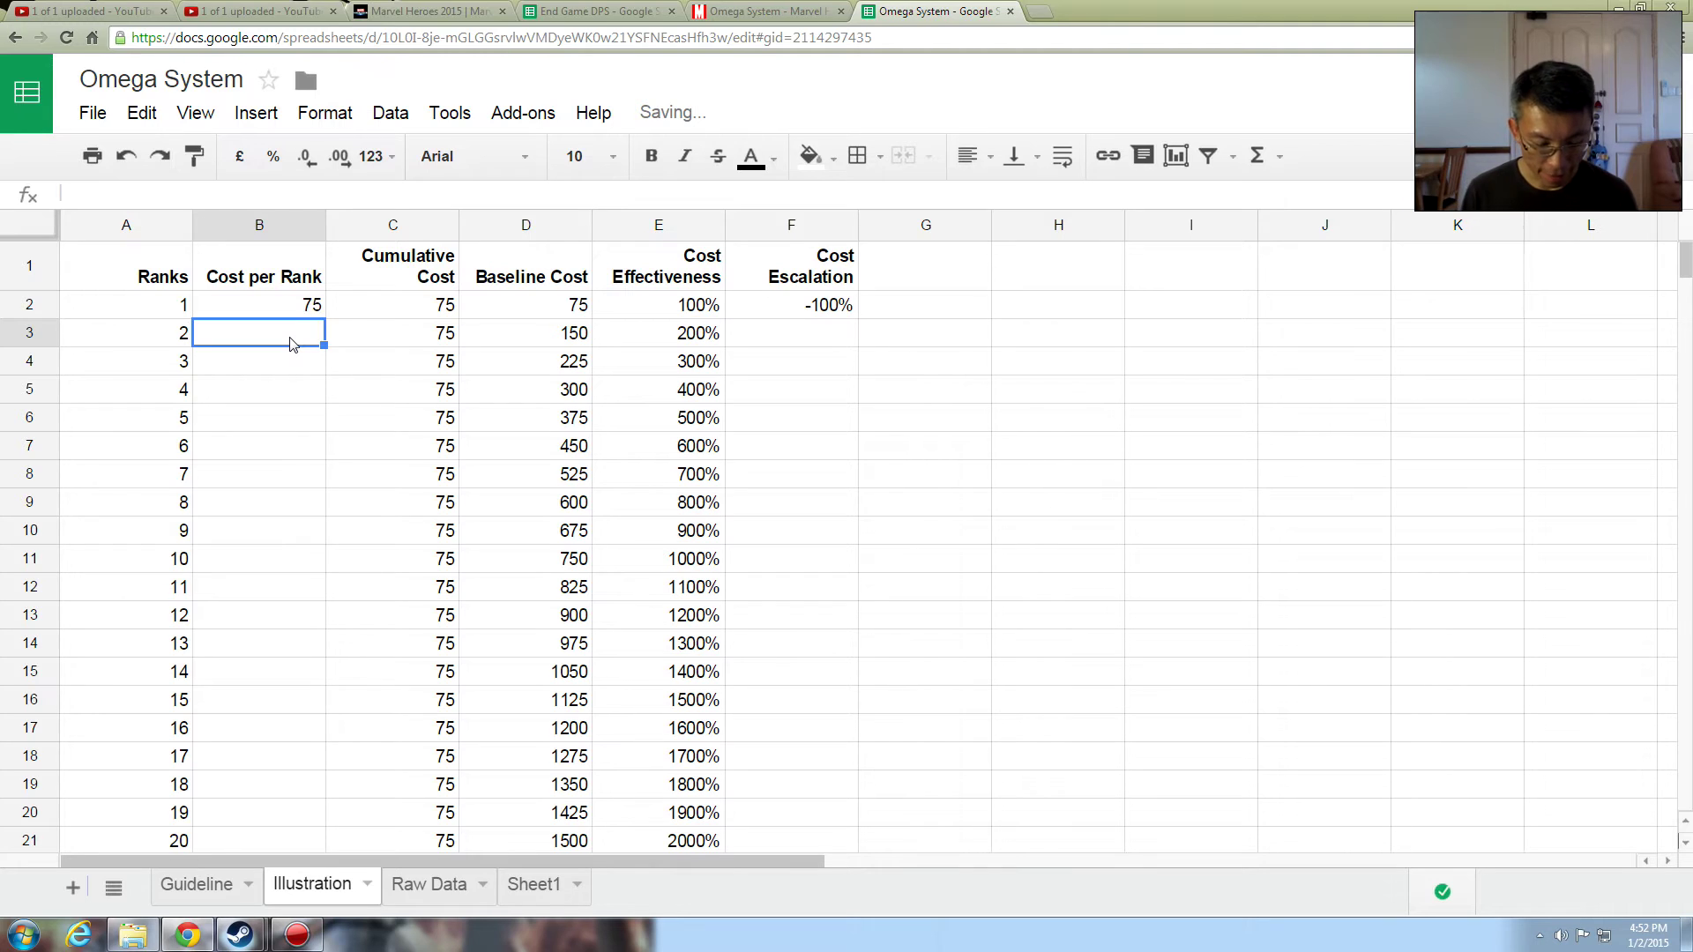
pyautogui.write('40')
pyautogui.press('Return')
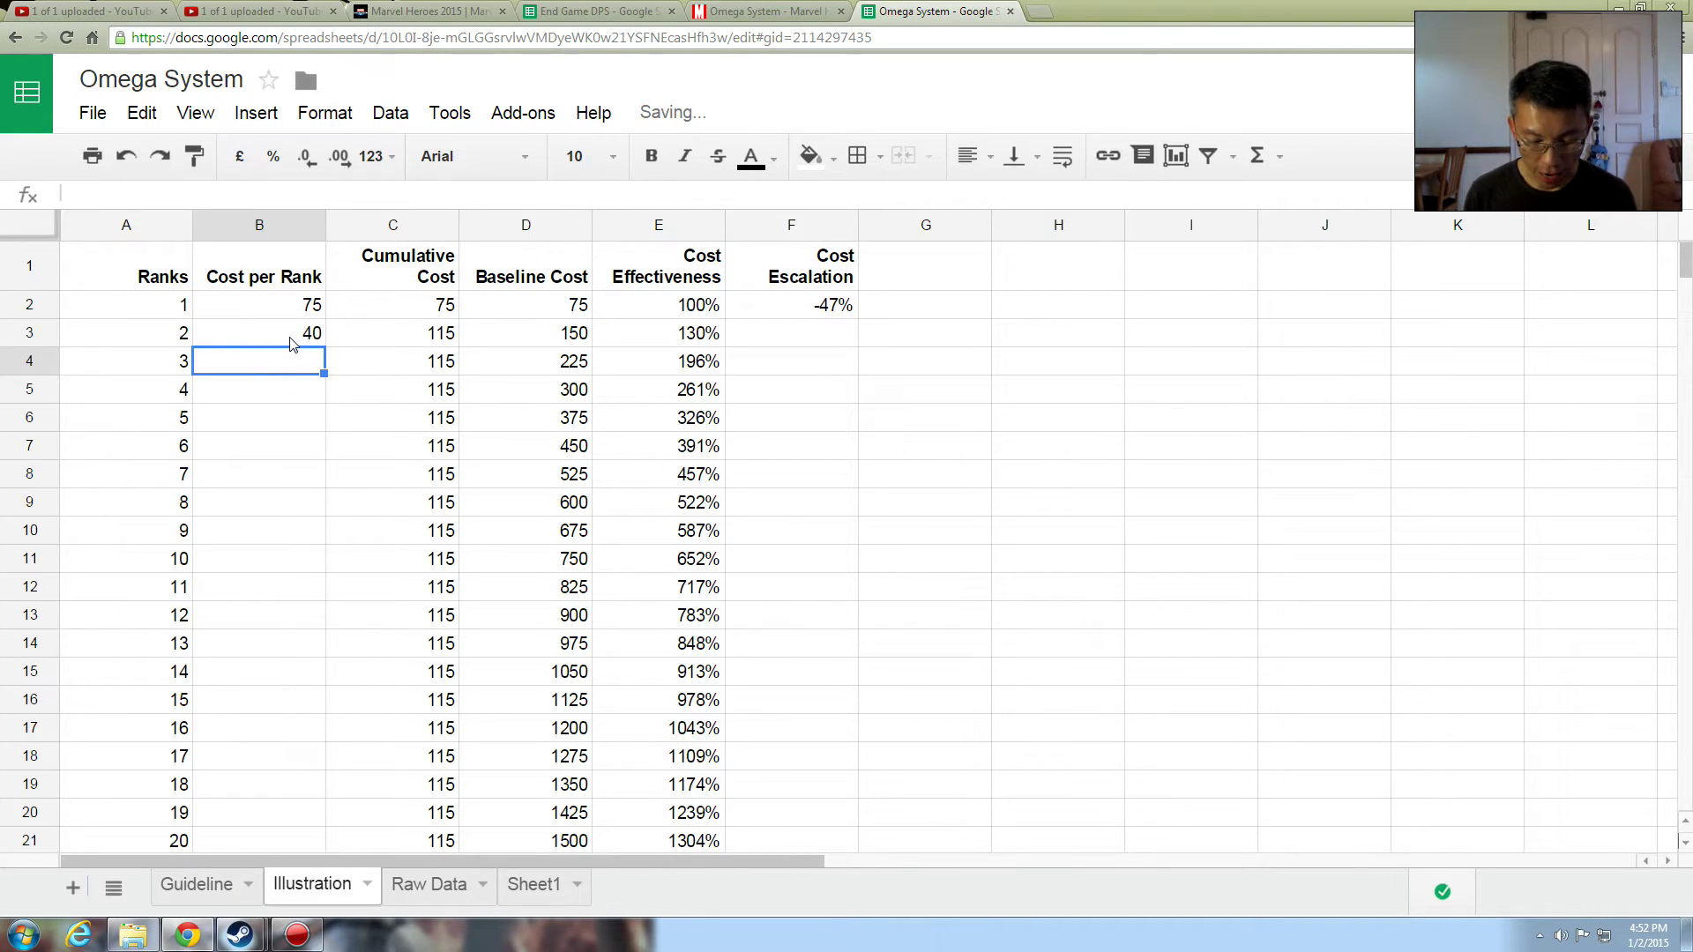
# Step: Enter =B3+5 as the rank 3 cost and paste it down to rank 10
pyautogui.write('=')
pyautogui.click(293, 342)
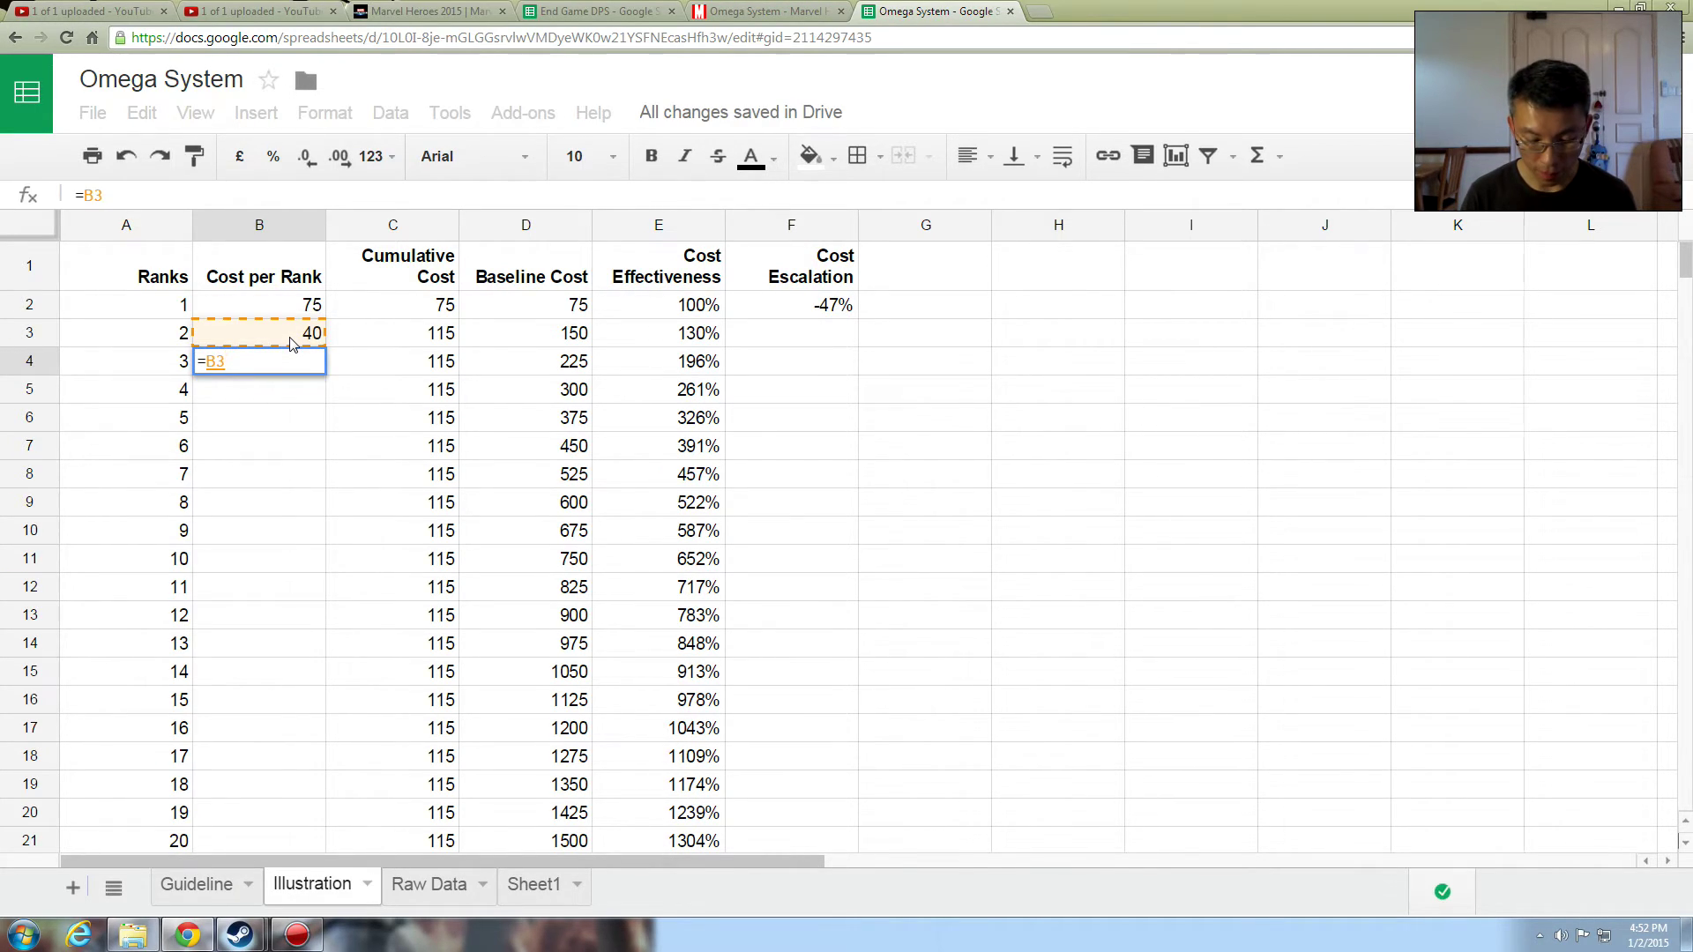
pyautogui.write('+')
pyautogui.write('5')
pyautogui.press('Return')
pyautogui.press('Up')
pyautogui.hotkey('ctrl', 'c')
pyautogui.press('Down')
pyautogui.hotkey('shift', 'Down')
pyautogui.hotkey('shift', 'Down')
pyautogui.hotkey('shift', 'Down')
pyautogui.hotkey('shift', 'Down')
pyautogui.hotkey('shift', 'Down')
pyautogui.hotkey('shift', 'Down')
pyautogui.hotkey('ctrl', 'v')
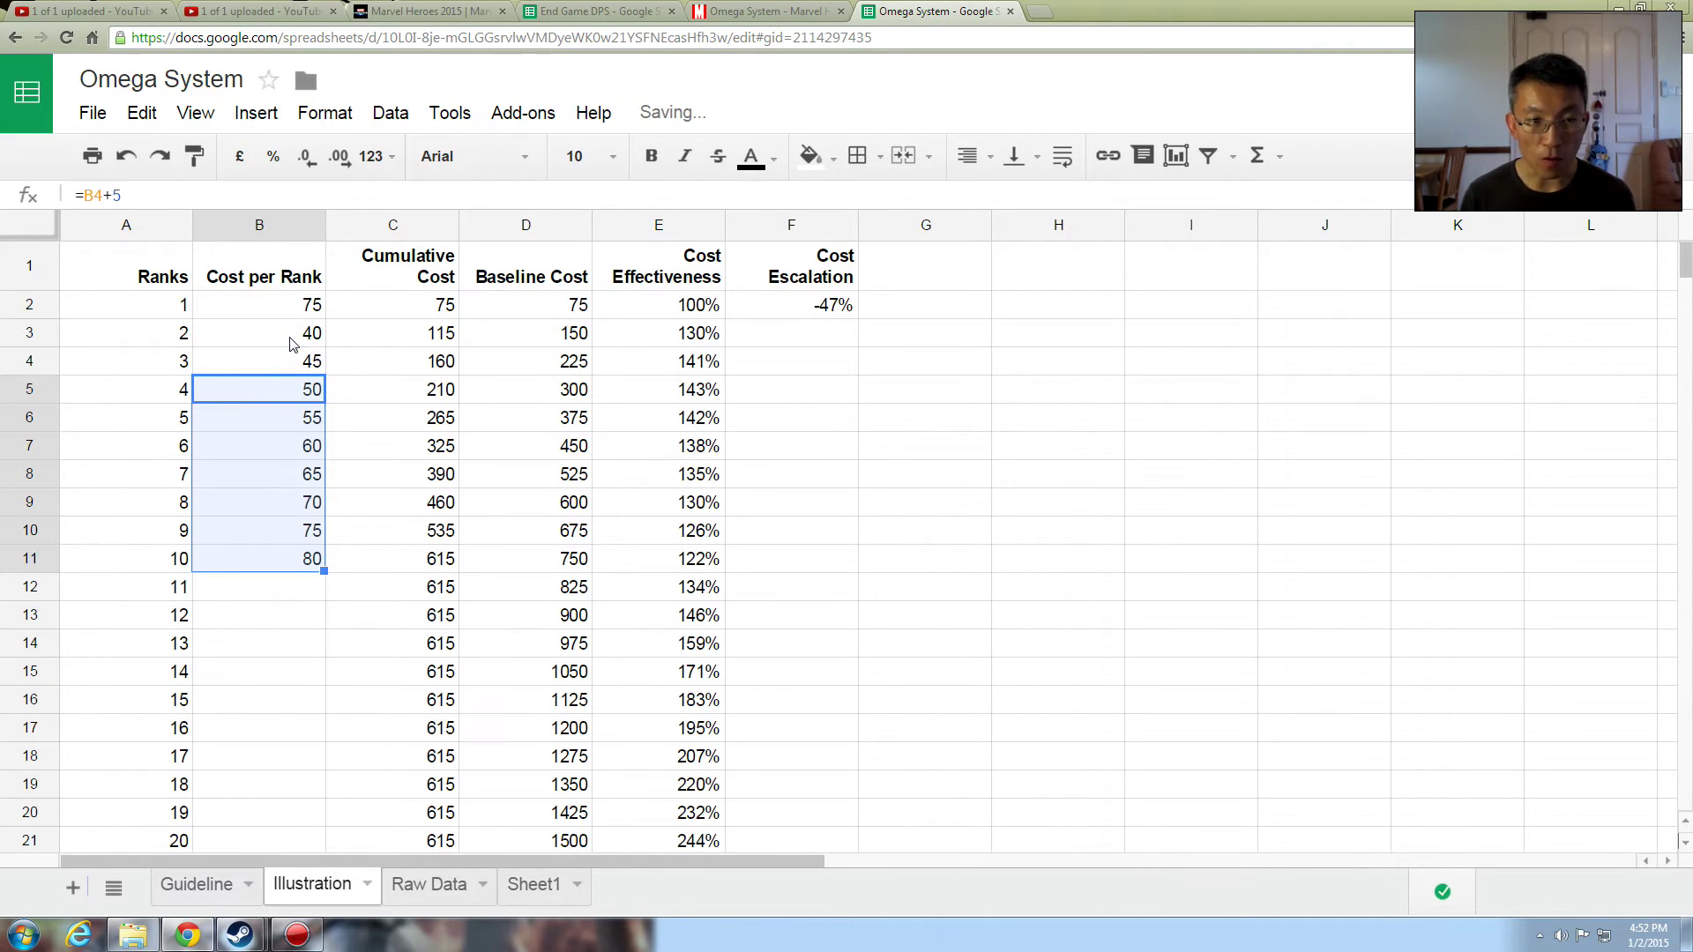
# Step: Paste the +5 cost formula into Cost per Rank for ranks 11–20
pyautogui.click(812, 16)
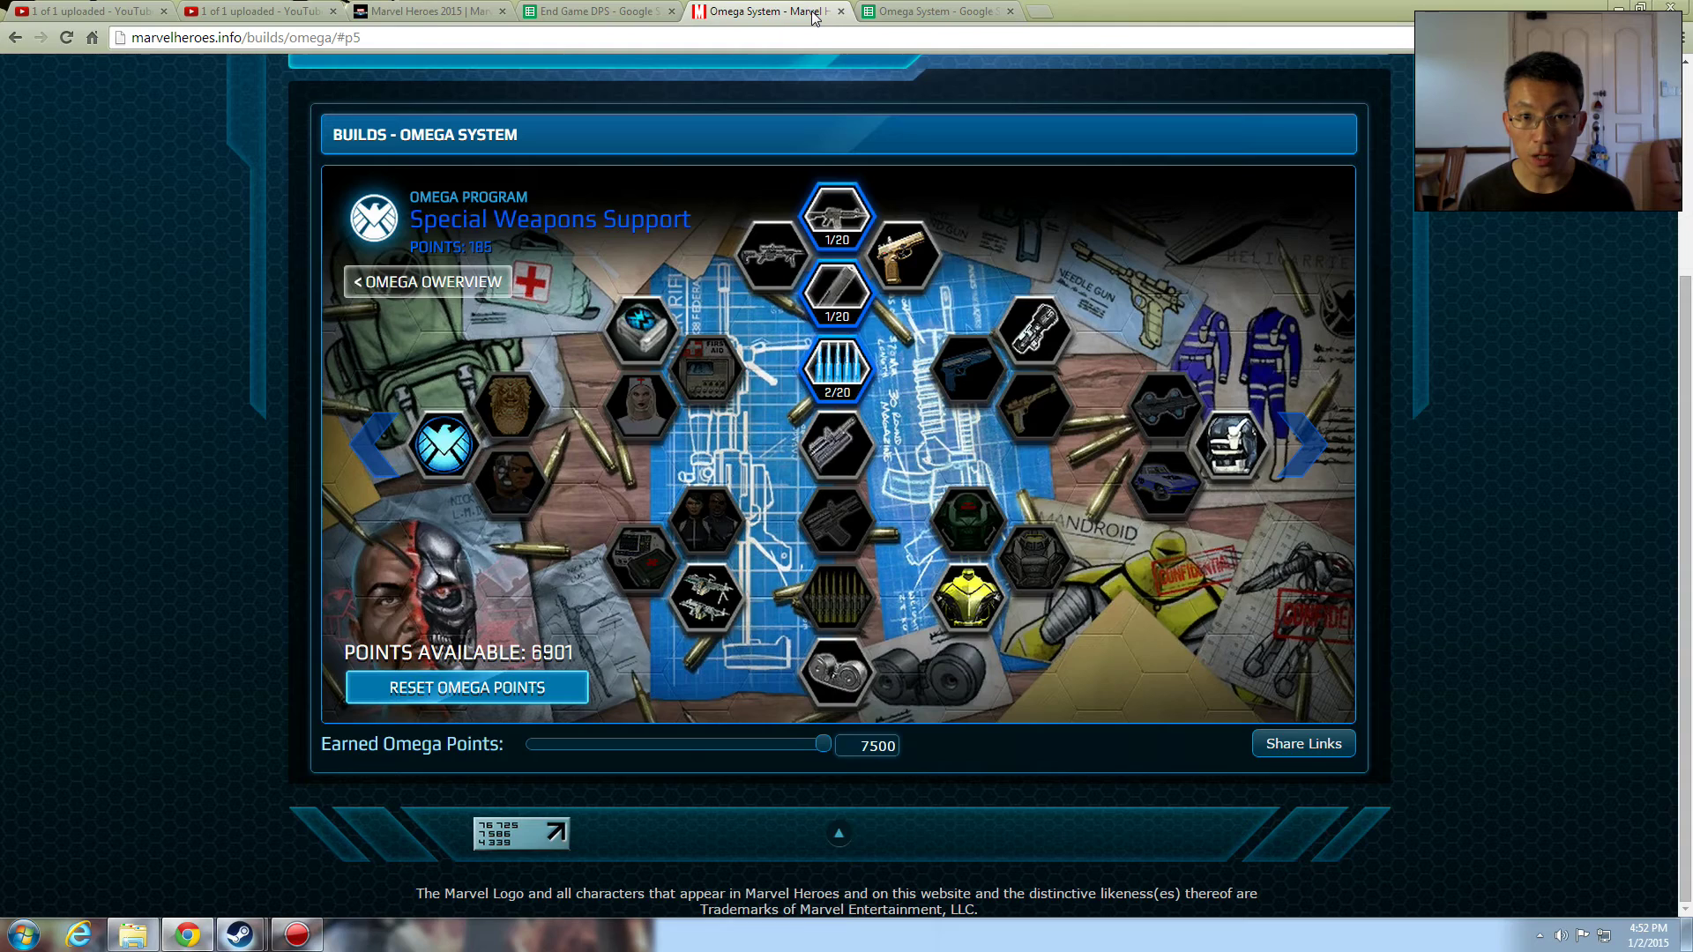
pyautogui.click(921, 13)
pyautogui.click(319, 613)
pyautogui.click(296, 564)
pyautogui.hotkey('ctrl', 'c')
pyautogui.click(286, 589)
pyautogui.keyDown('shift'); pyautogui.click(297, 841); pyautogui.keyUp('shift')
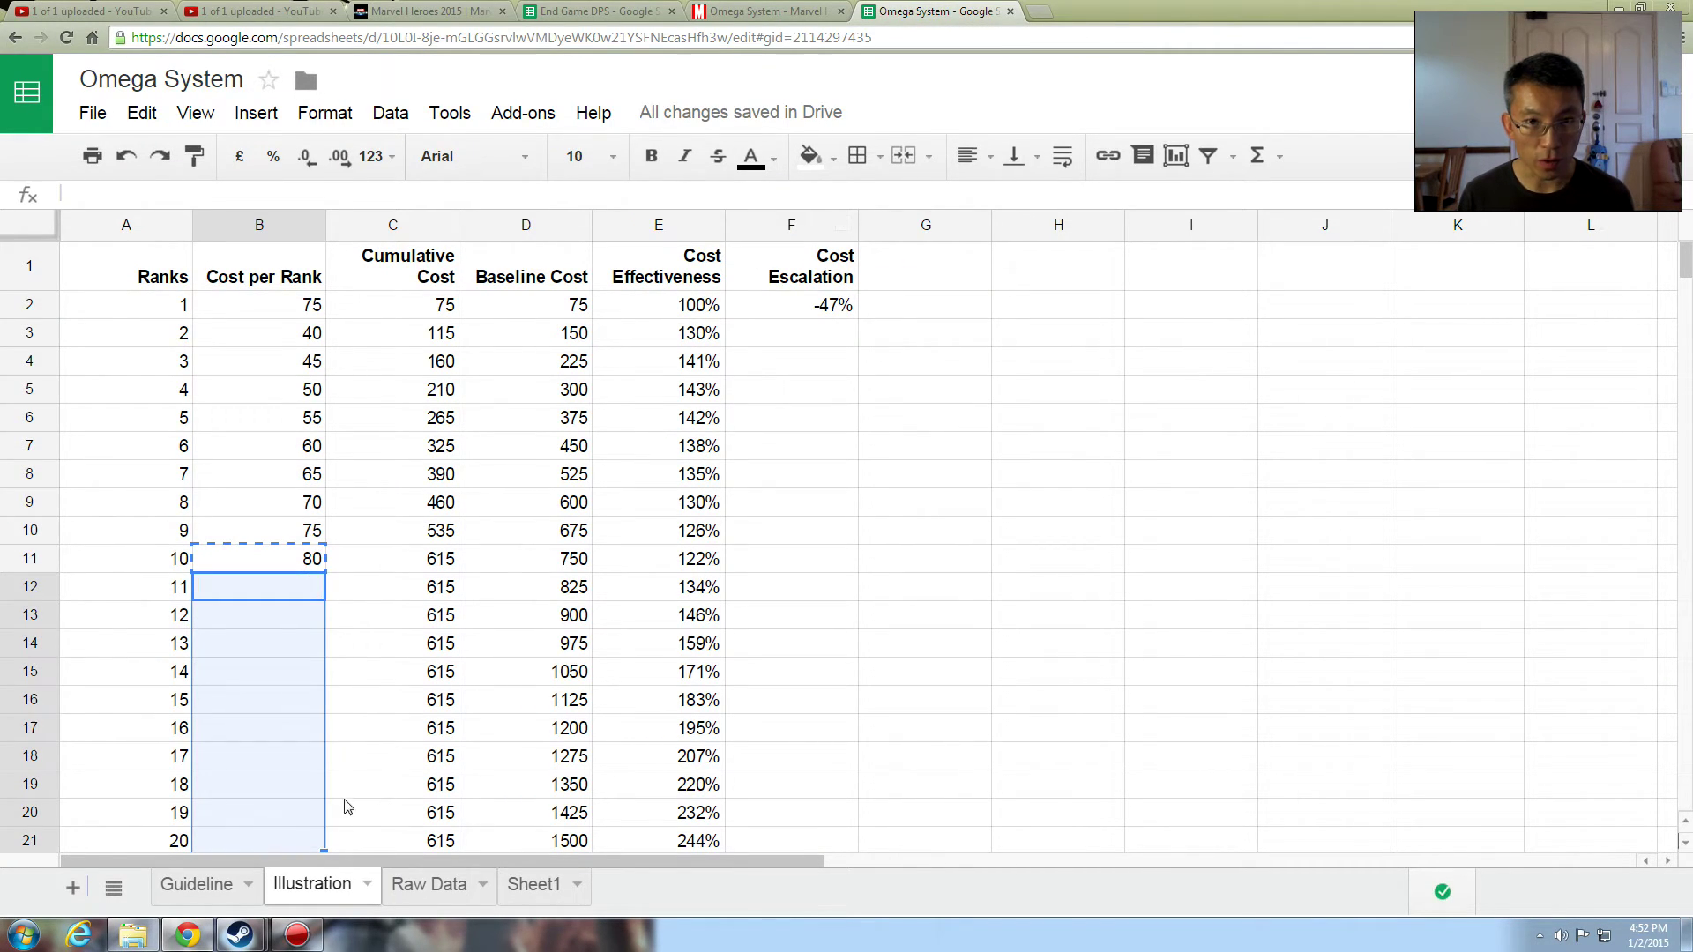
pyautogui.hotkey('ctrl', 'v')
# Step: Check the cumulative cost and Baseline Cost formulas and the rank 2 cost of 40
pyautogui.click(352, 569)
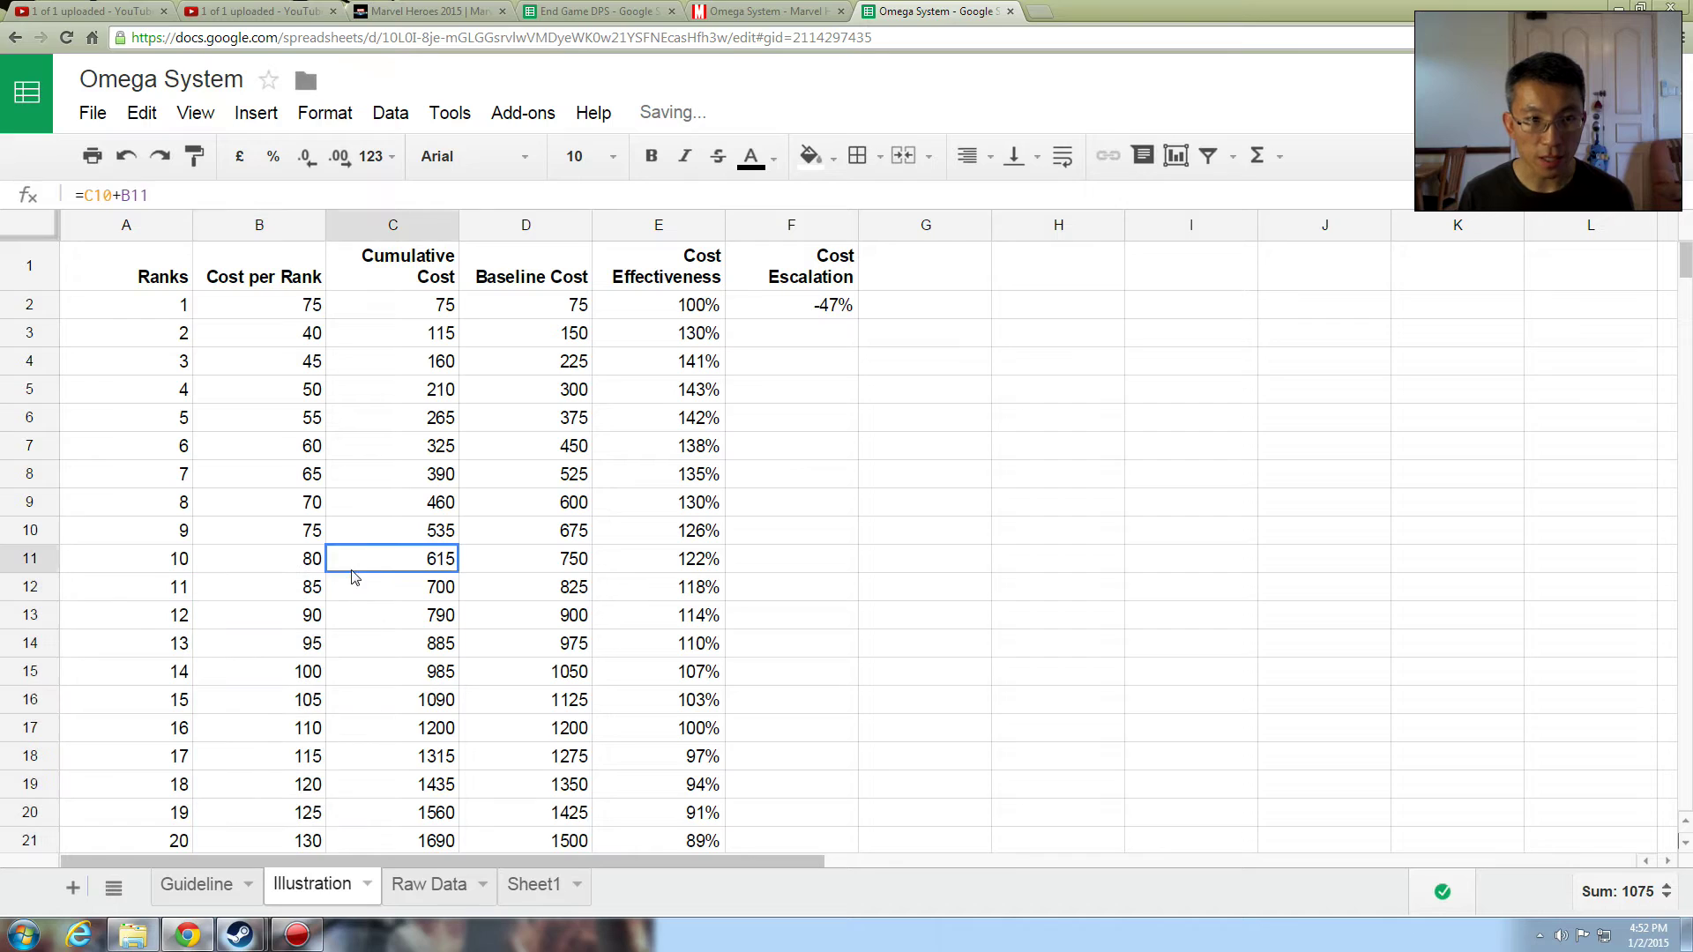
pyautogui.click(446, 334)
pyautogui.click(564, 305)
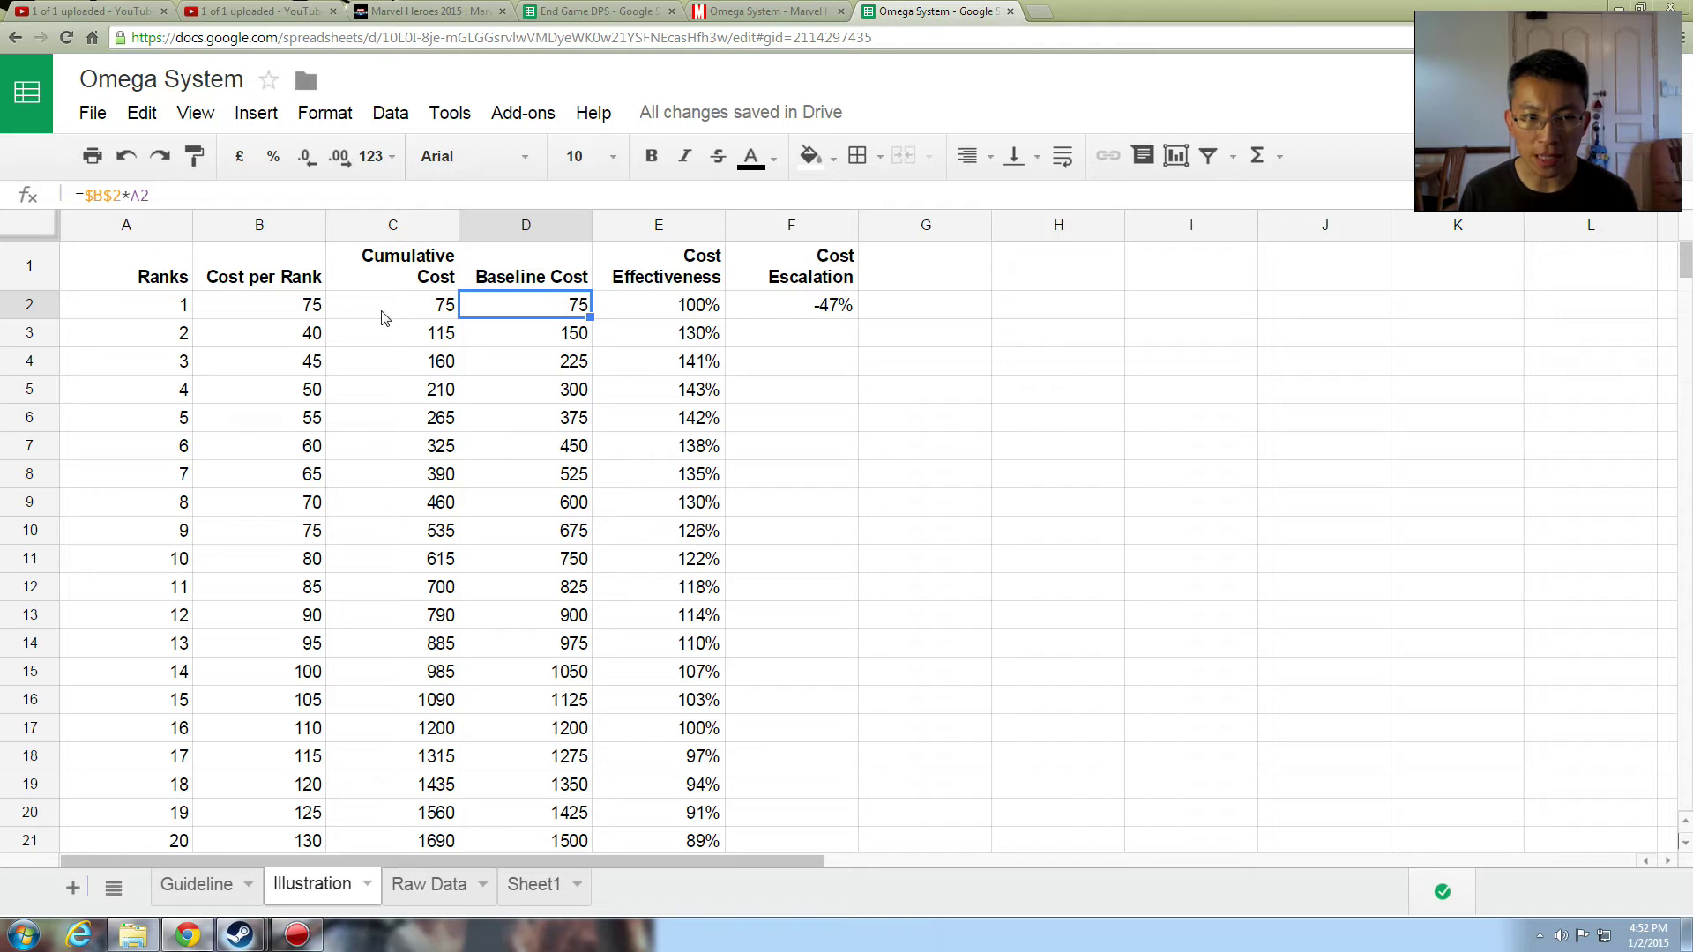
pyautogui.click(308, 337)
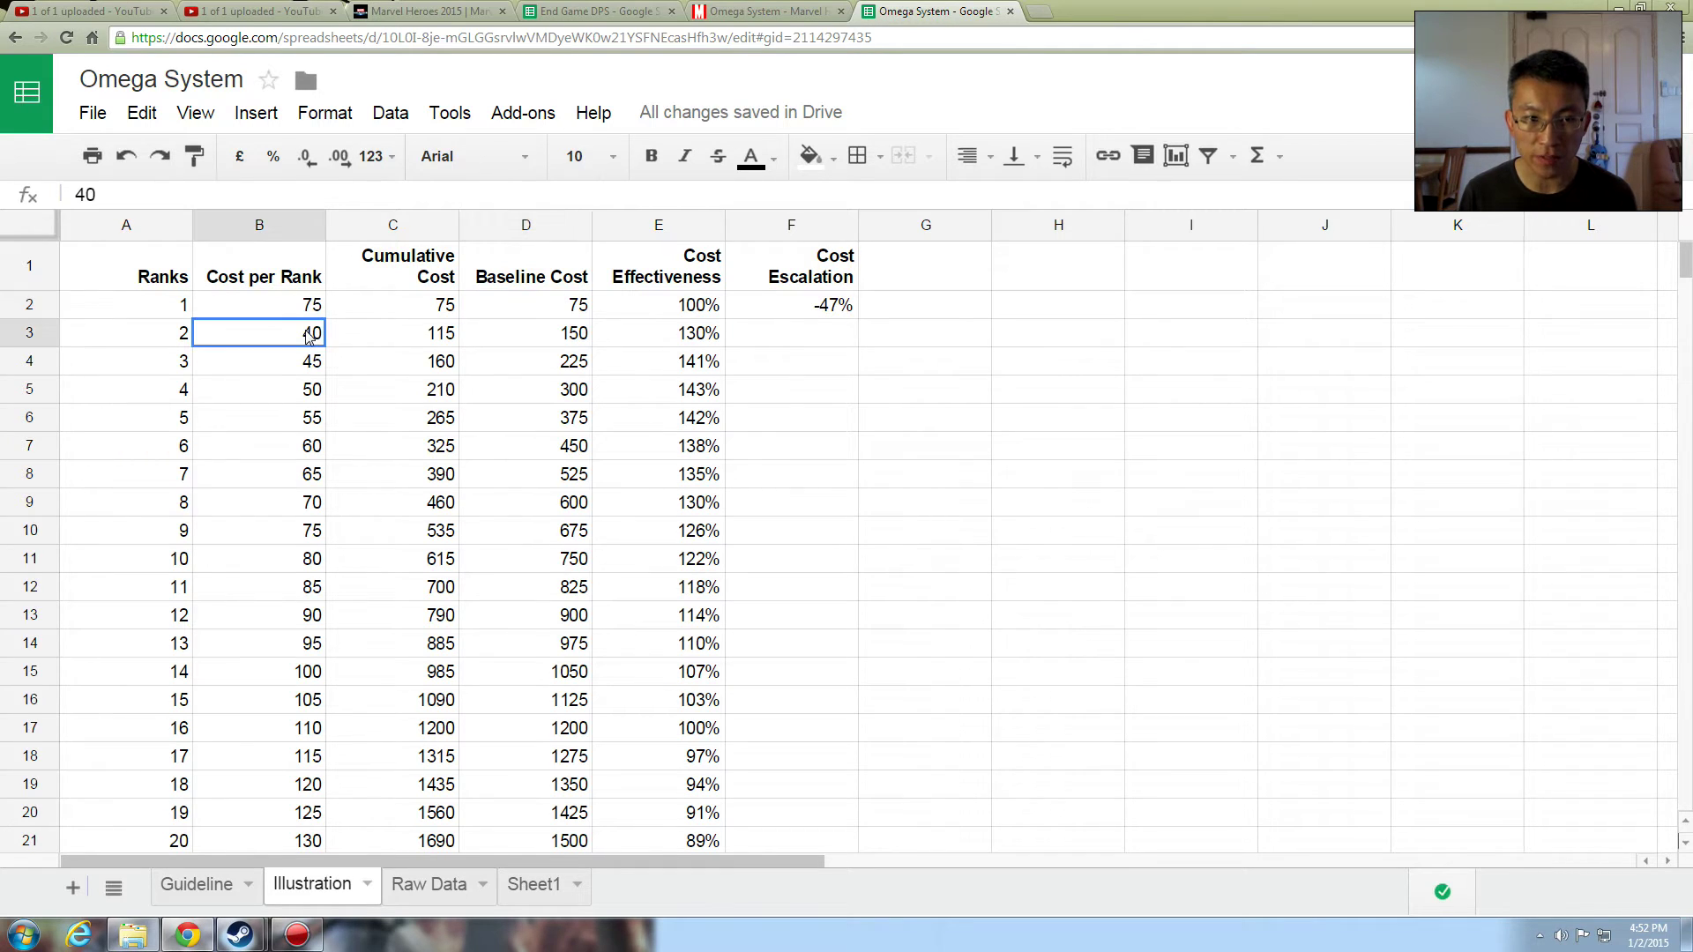
# Step: Remove both Tag Rounds ranks, leaving 70 points spent and 7016 available
pyautogui.click(730, 9)
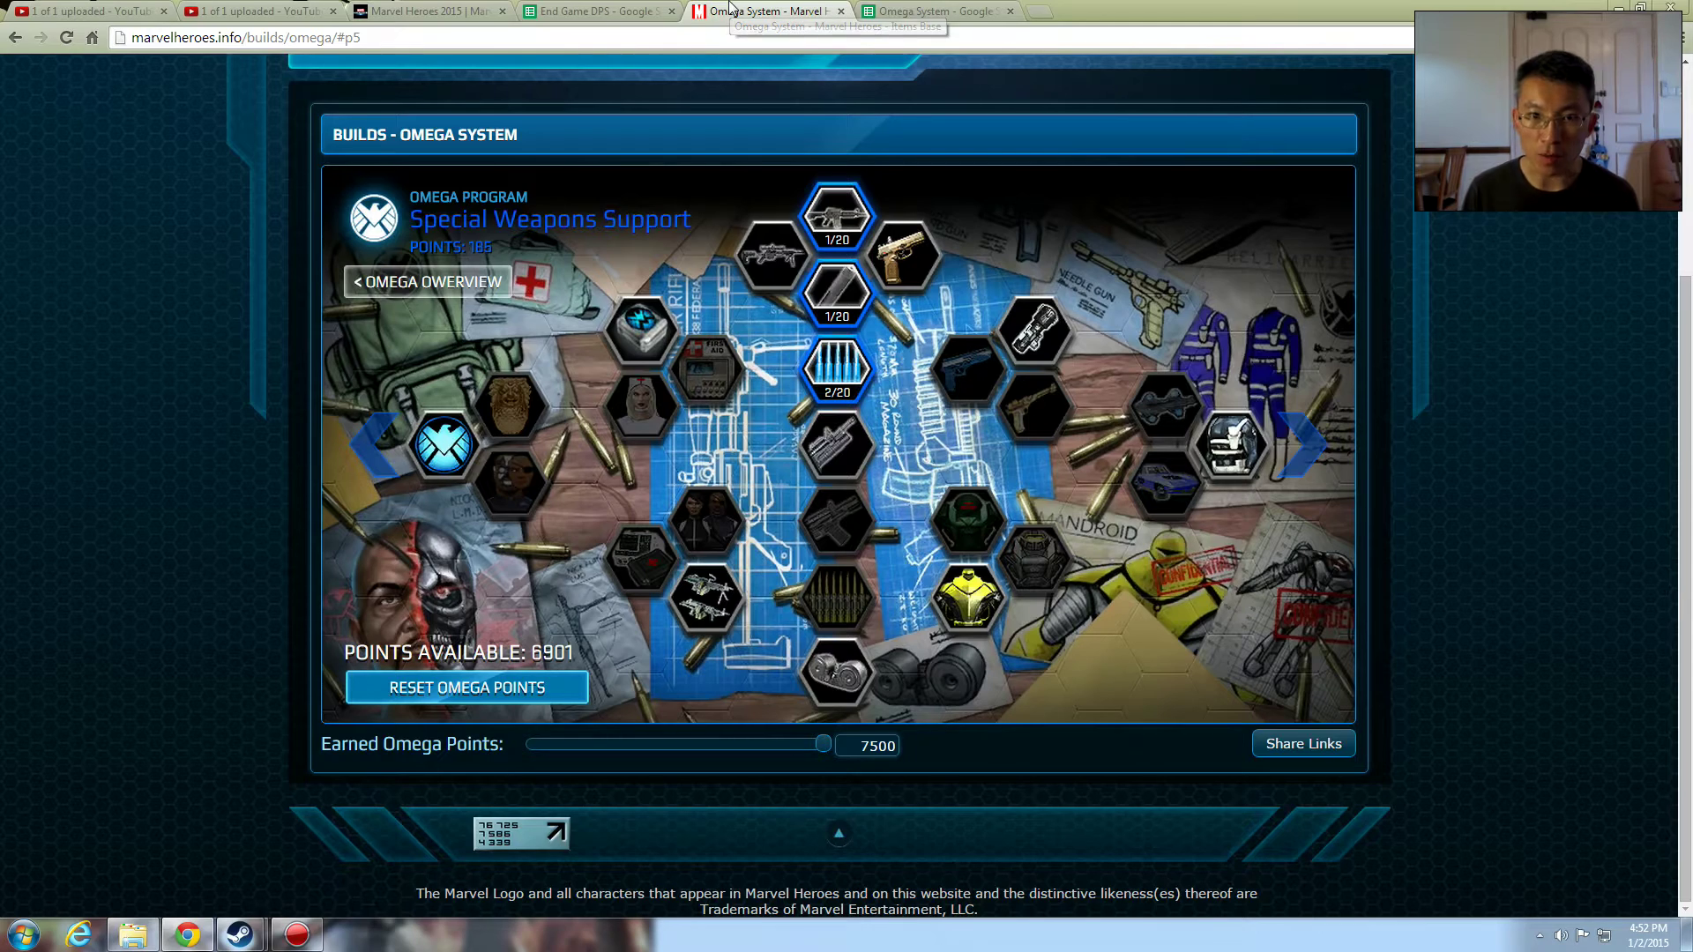
pyautogui.rightClick(853, 370)
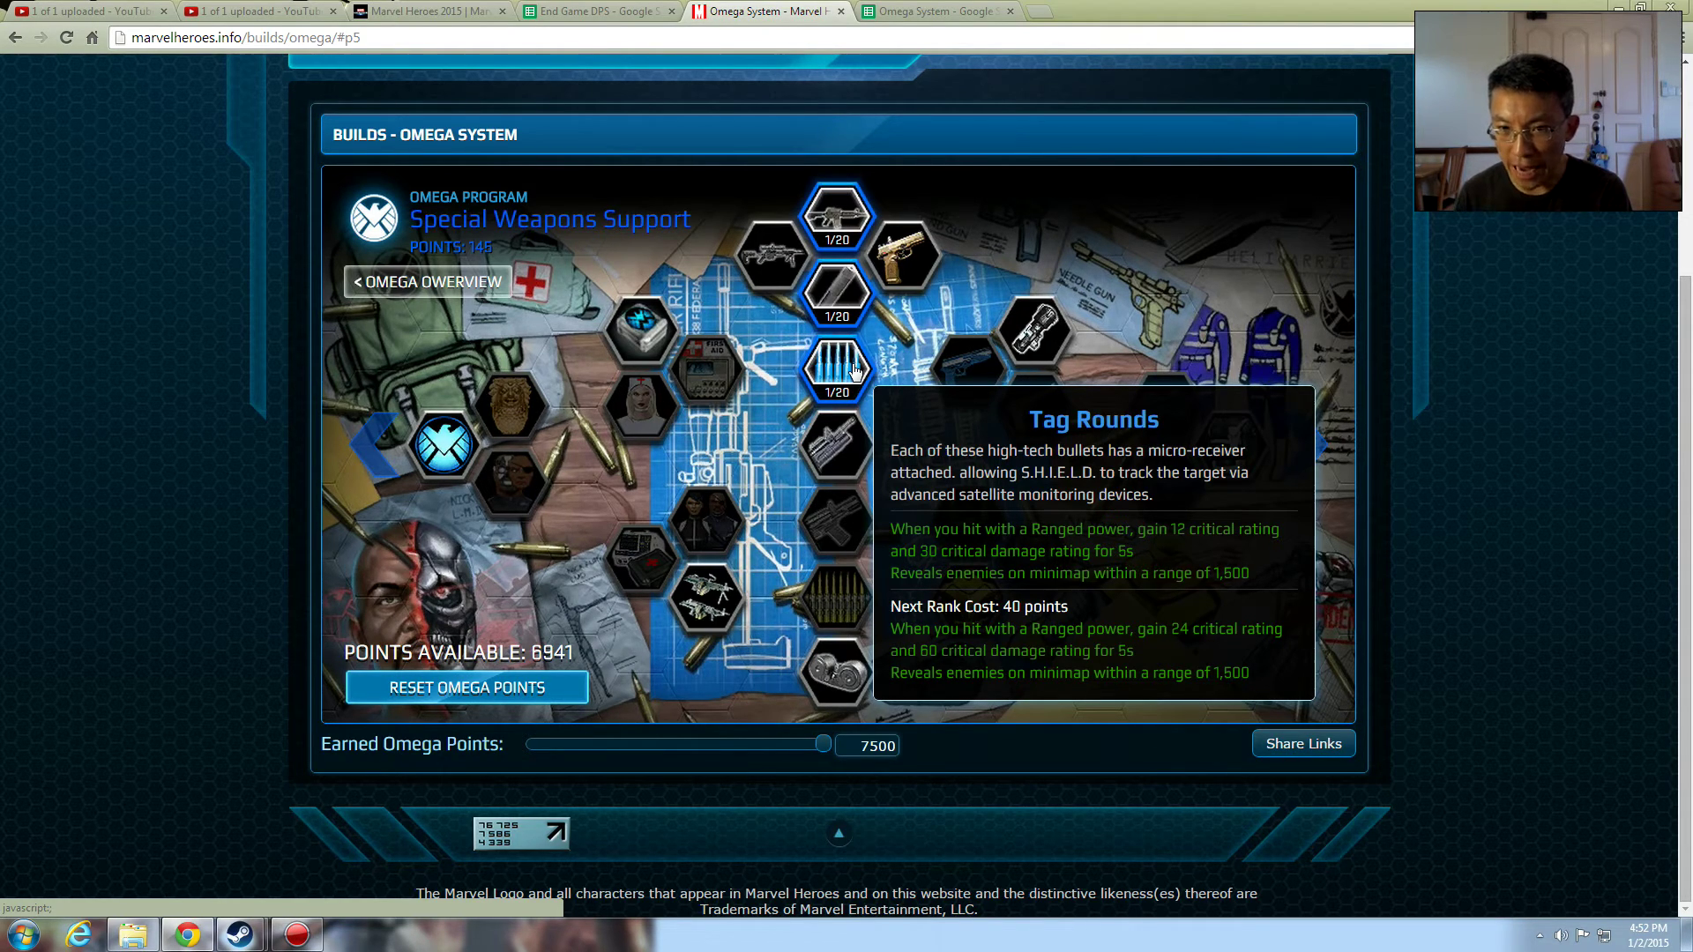
pyautogui.rightClick(854, 371)
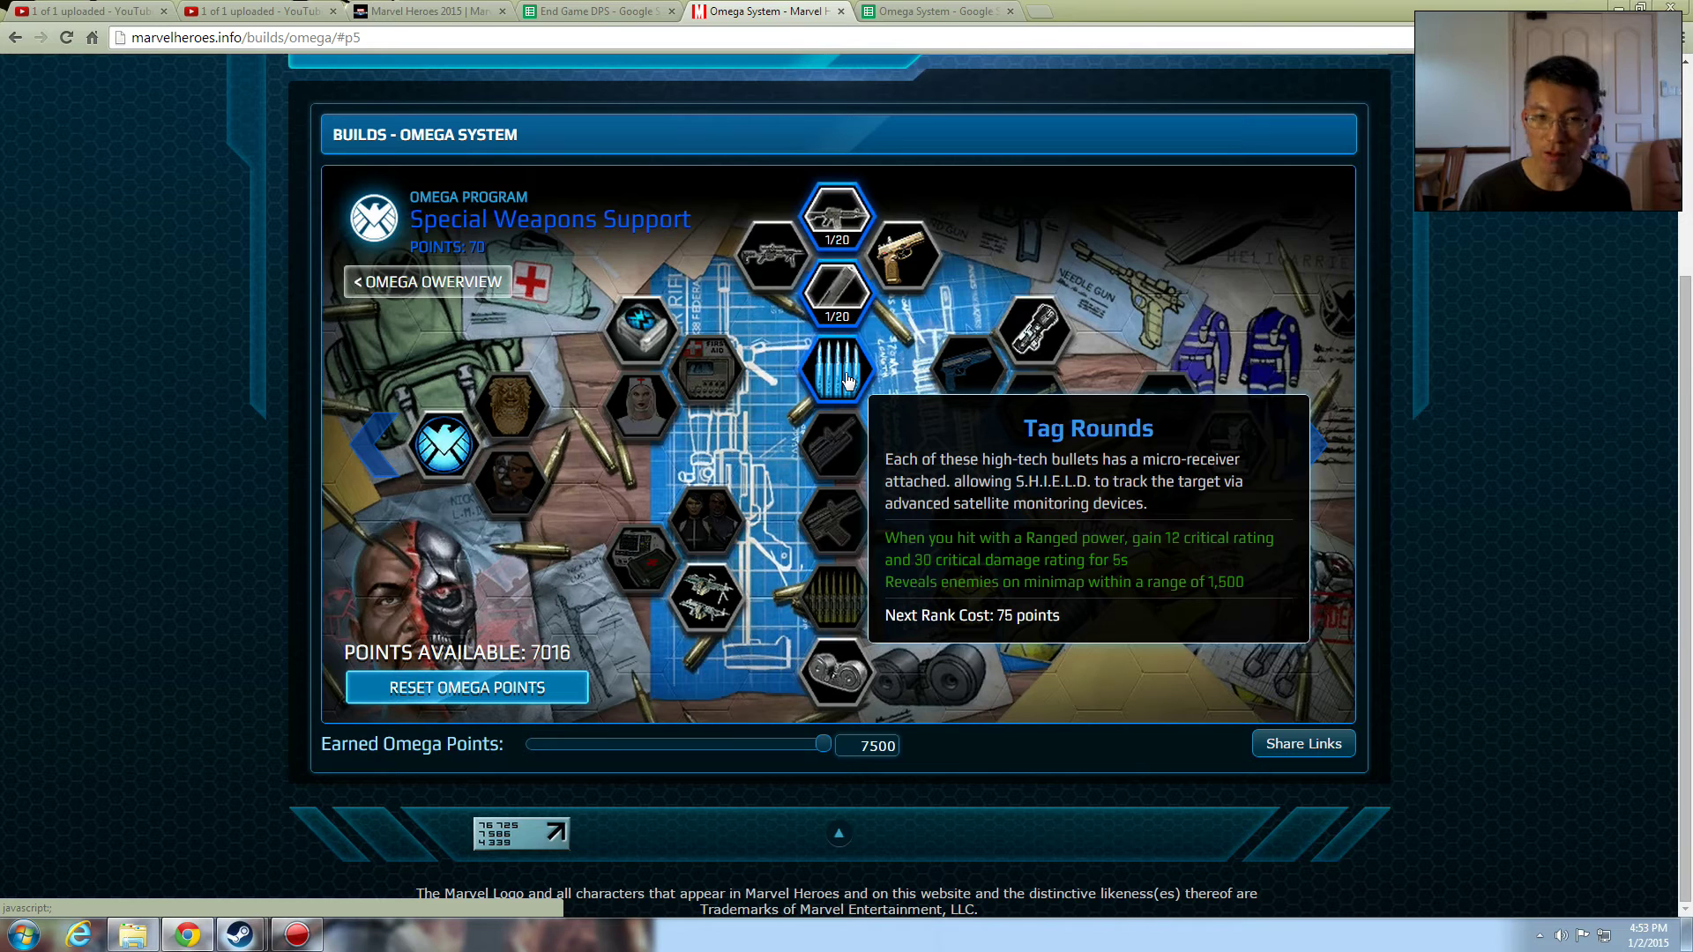
# Step: Change the D2 Baseline Cost formula to =$B$3*A2 and copy it down to rank 20
pyautogui.click(621, 12)
pyautogui.click(928, 12)
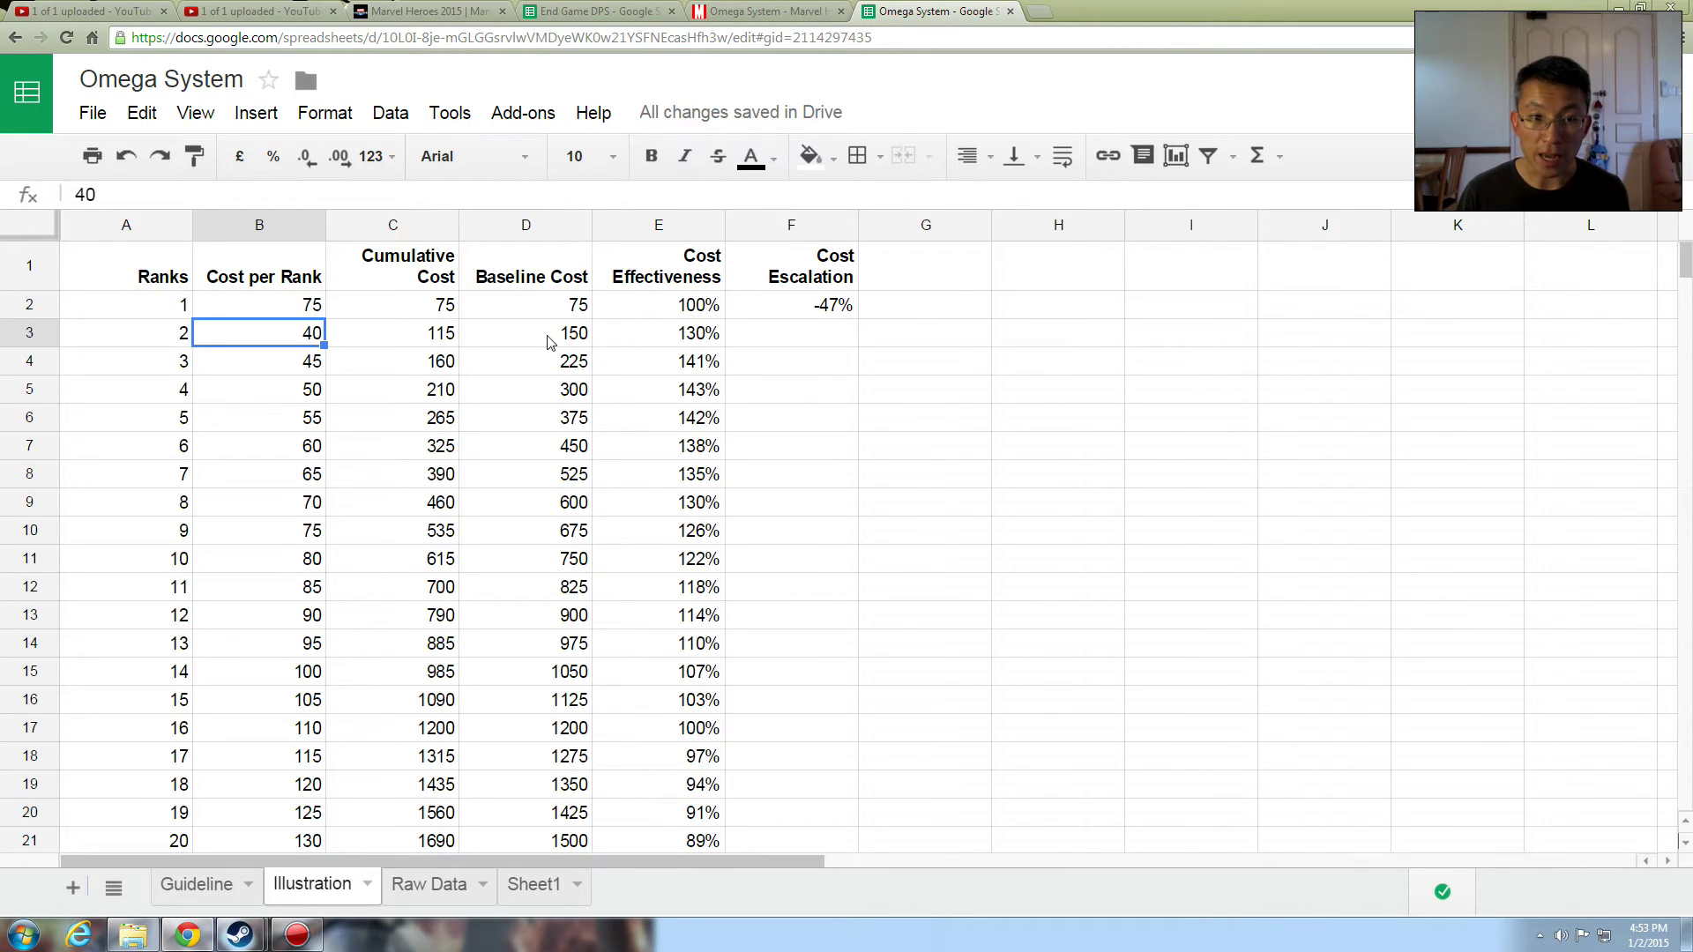
pyautogui.click(579, 304)
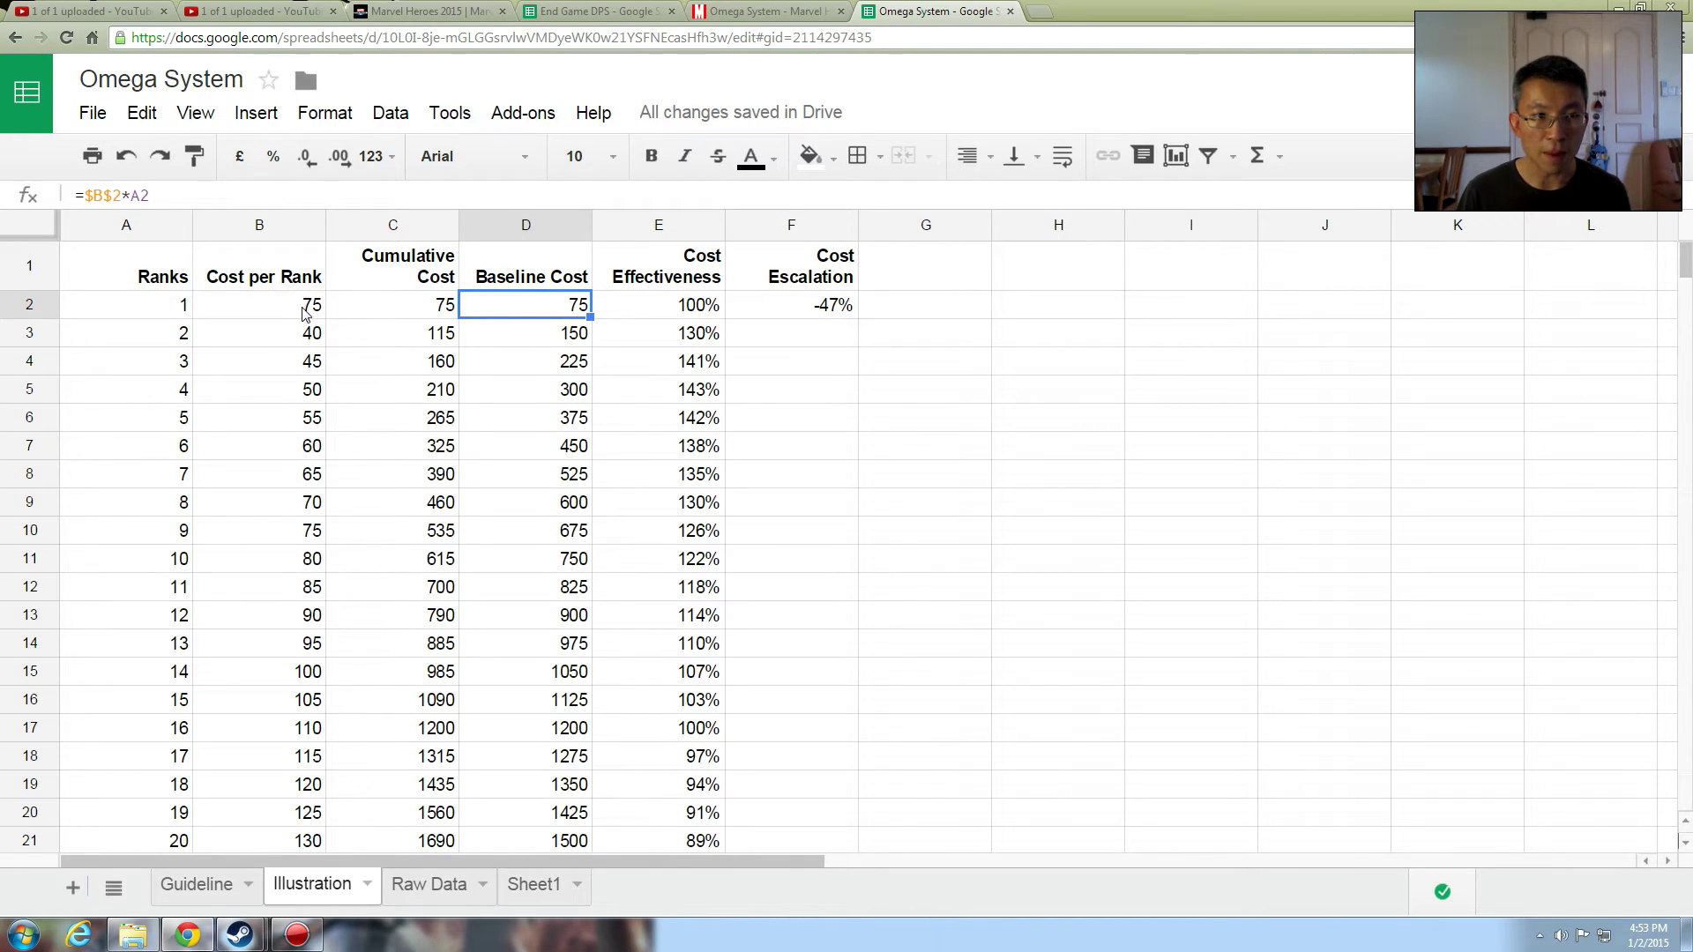
pyautogui.click(117, 193)
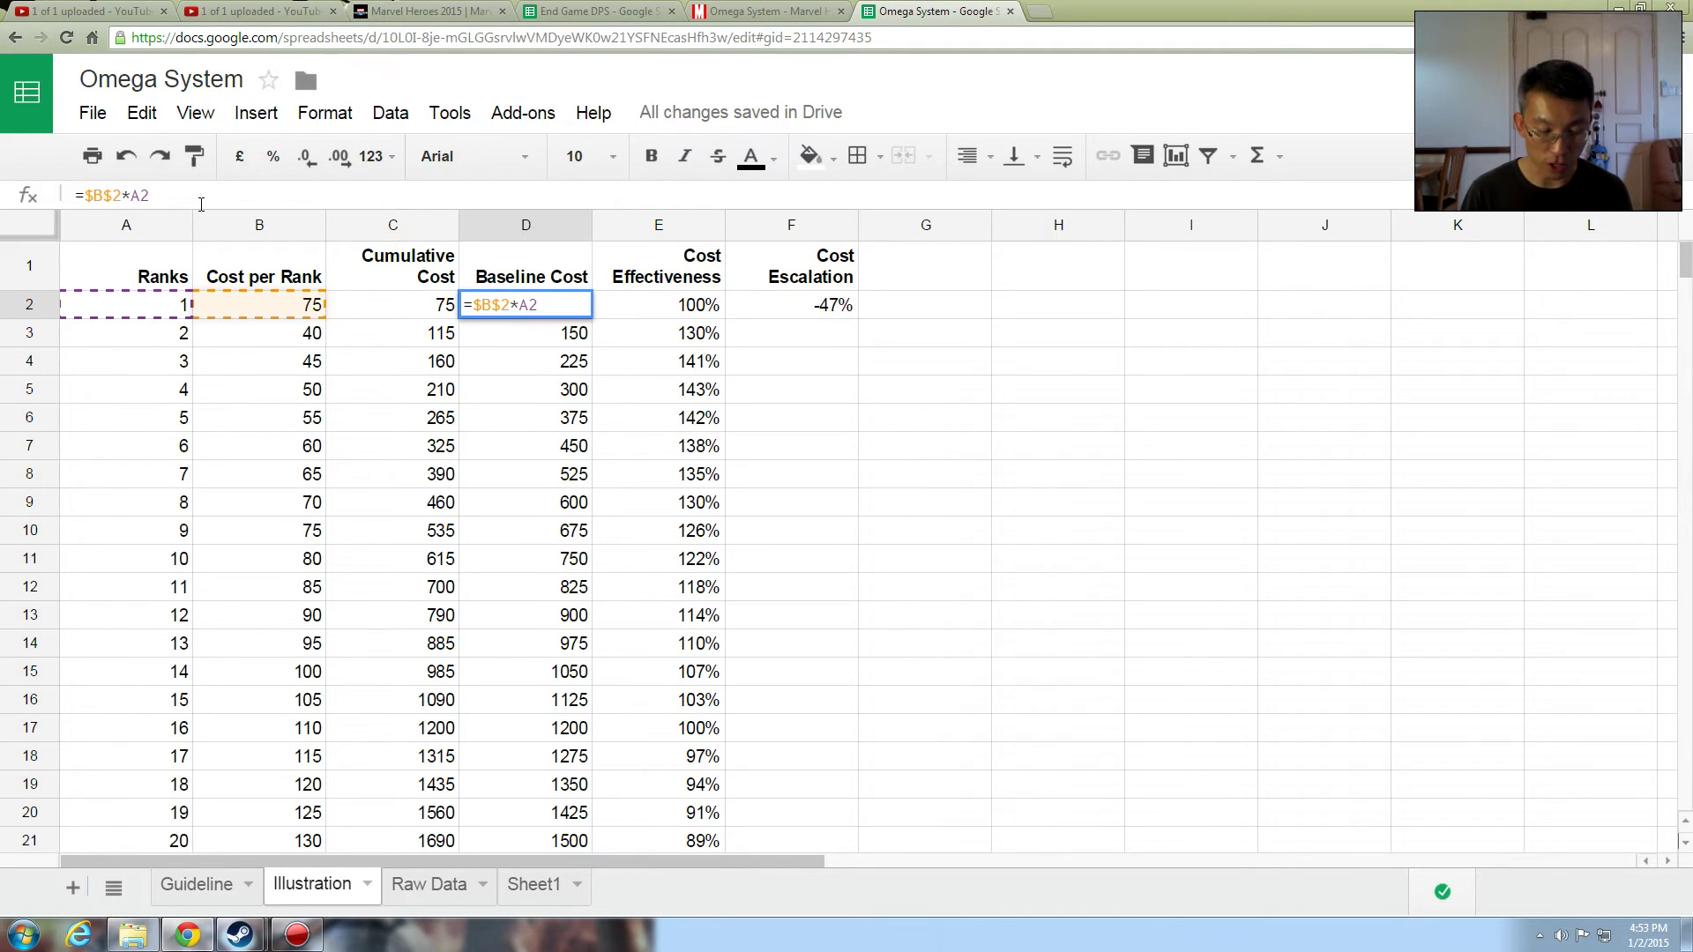
pyautogui.press('BackSpace')
pyautogui.write('3')
pyautogui.press('Return')
pyautogui.press('Up')
pyautogui.hotkey('ctrl', 'c')
pyautogui.press('Down')
pyautogui.hotkey('shift', 'Down')
pyautogui.hotkey('shift', 'Down')
pyautogui.hotkey('shift', 'Down')
pyautogui.hotkey('shift', 'Down')
pyautogui.hotkey('shift', 'Down')
pyautogui.hotkey('shift', 'Down')
pyautogui.hotkey('shift', 'Down')
pyautogui.hotkey('shift', 'Down')
pyautogui.hotkey('shift', 'Down')
pyautogui.hotkey('shift', 'Down')
pyautogui.hotkey('shift', 'Down')
pyautogui.hotkey('shift', 'Down')
pyautogui.hotkey('shift', 'Down')
pyautogui.hotkey('shift', 'Down')
pyautogui.hotkey('shift', 'Down')
pyautogui.hotkey('shift', 'Down')
pyautogui.hotkey('shift', 'Down')
pyautogui.hotkey('shift', 'Down')
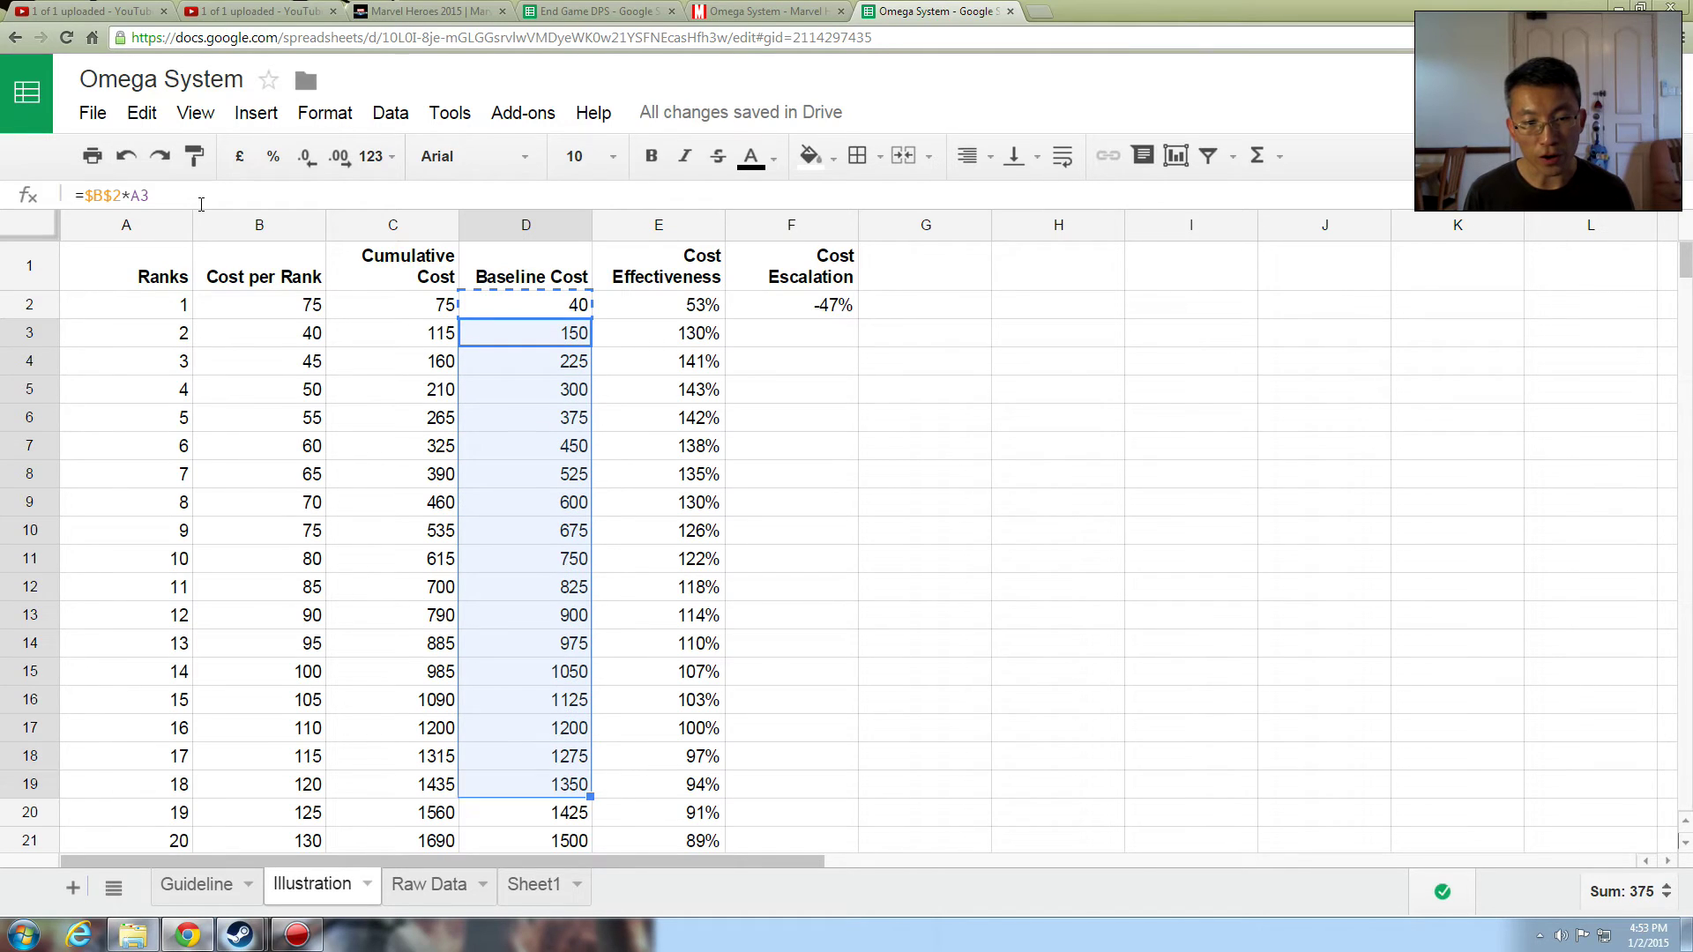
pyautogui.hotkey('ctrl', 'v')
# Step: Check the Cost Escalation, Cost Effectiveness and rank 1 cumulative cost formulas
pyautogui.hotkey('ctrl', 'Up')
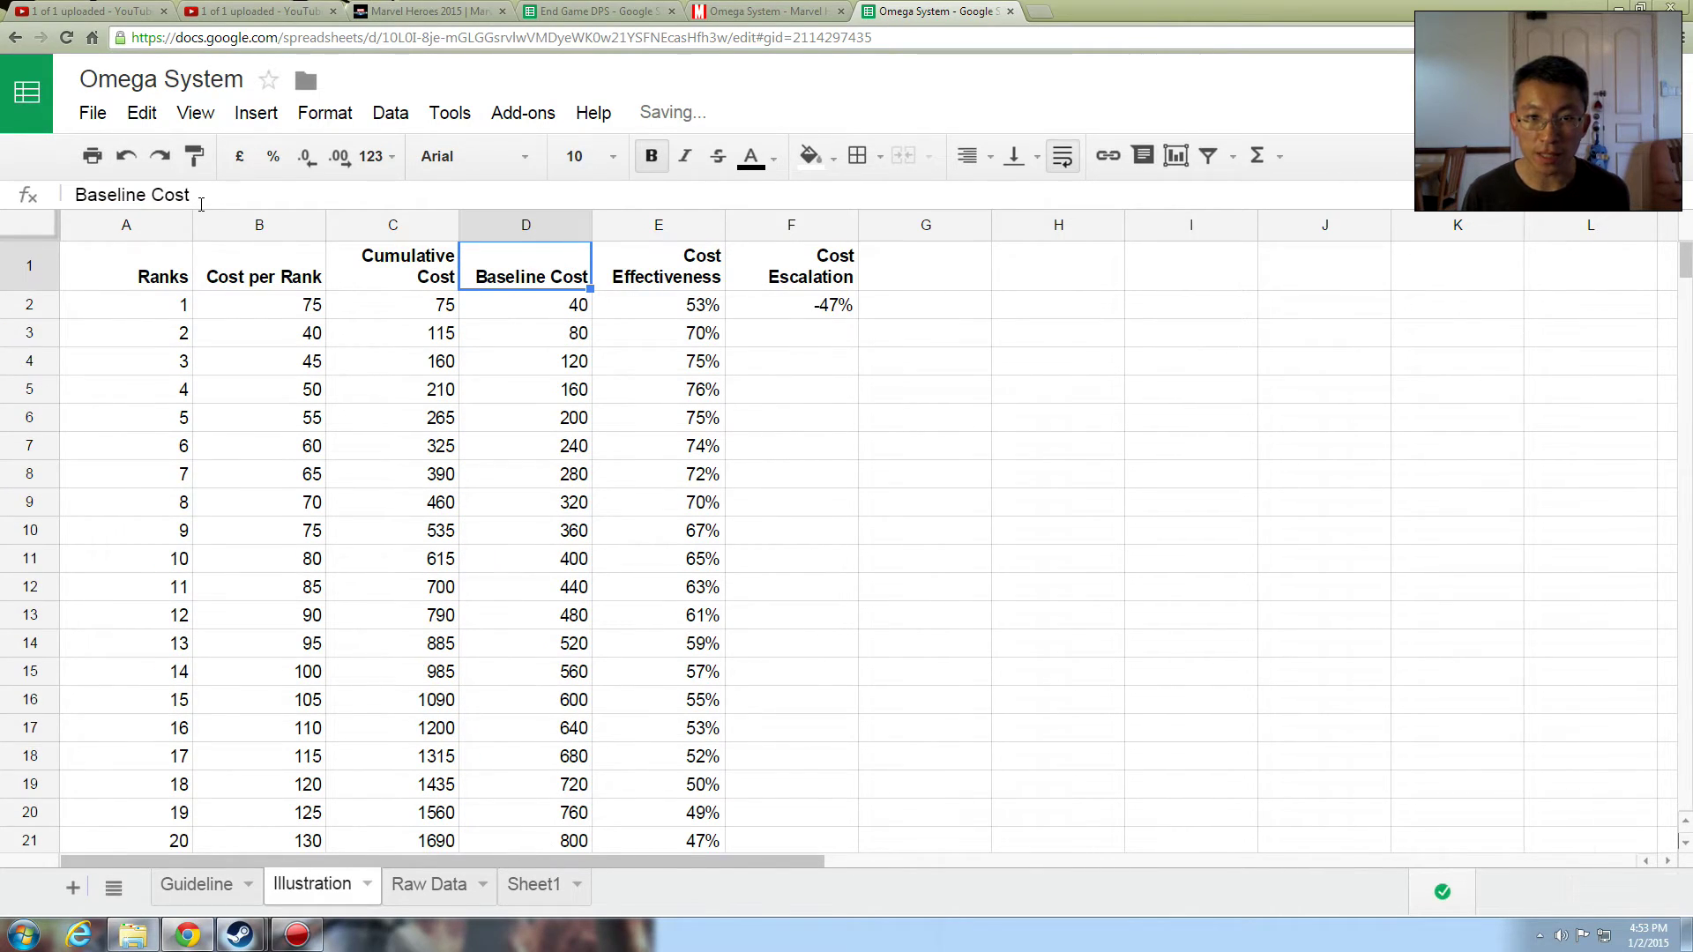
pyautogui.press('Down')
pyautogui.press('Up')
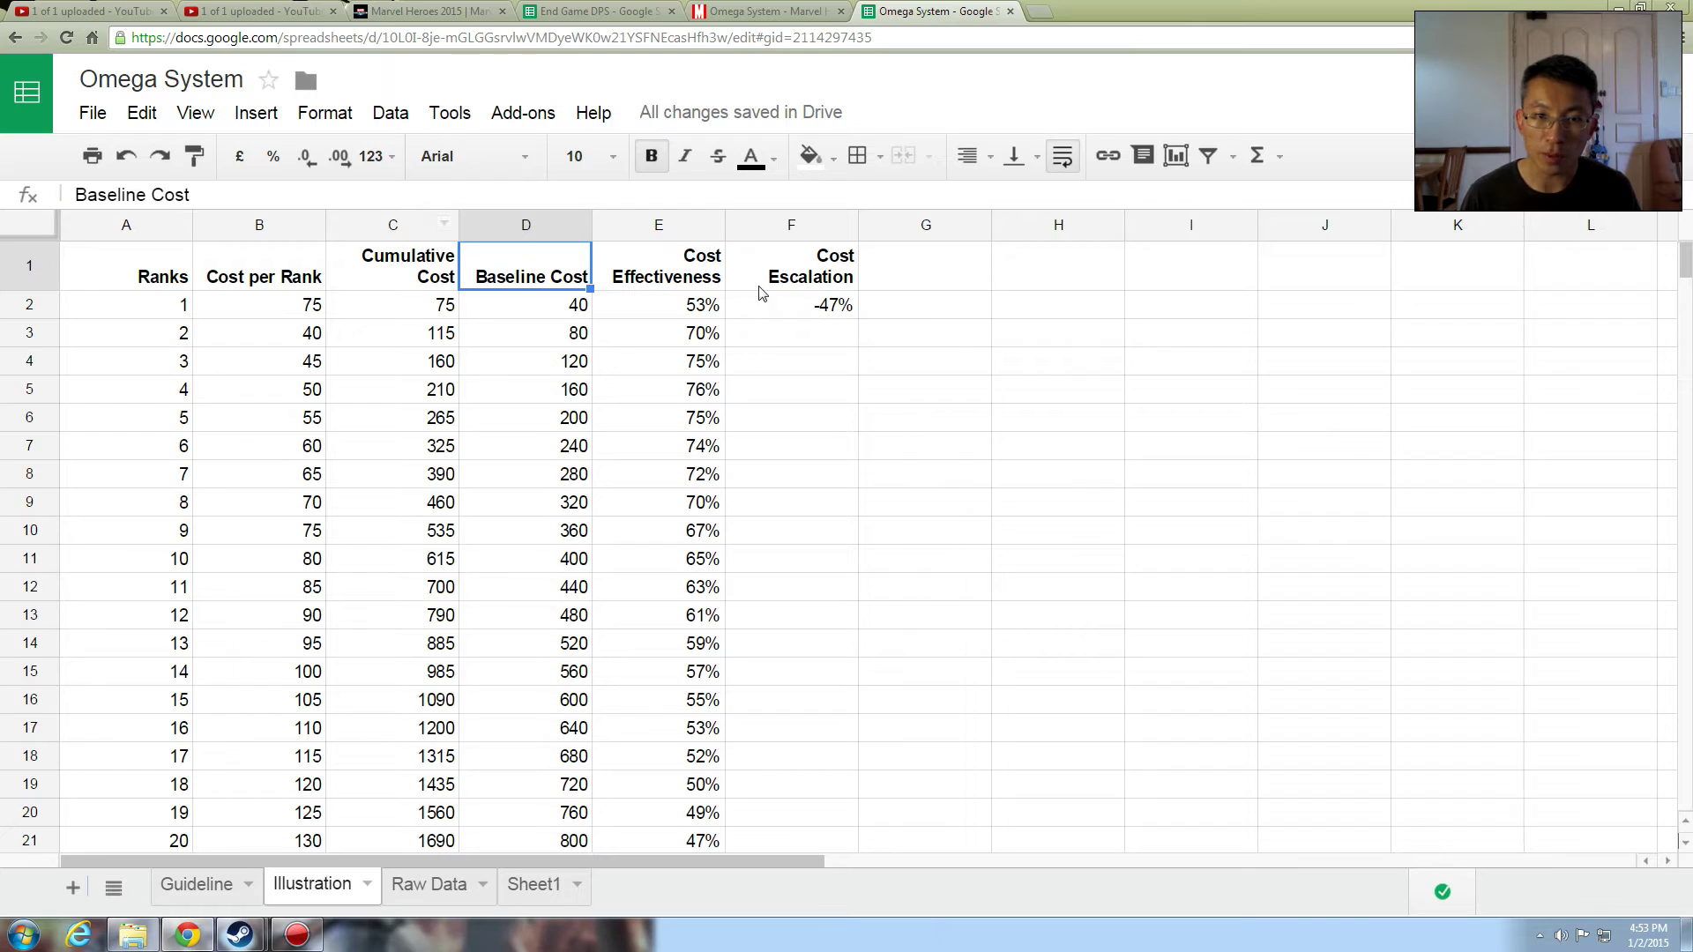
pyautogui.click(818, 313)
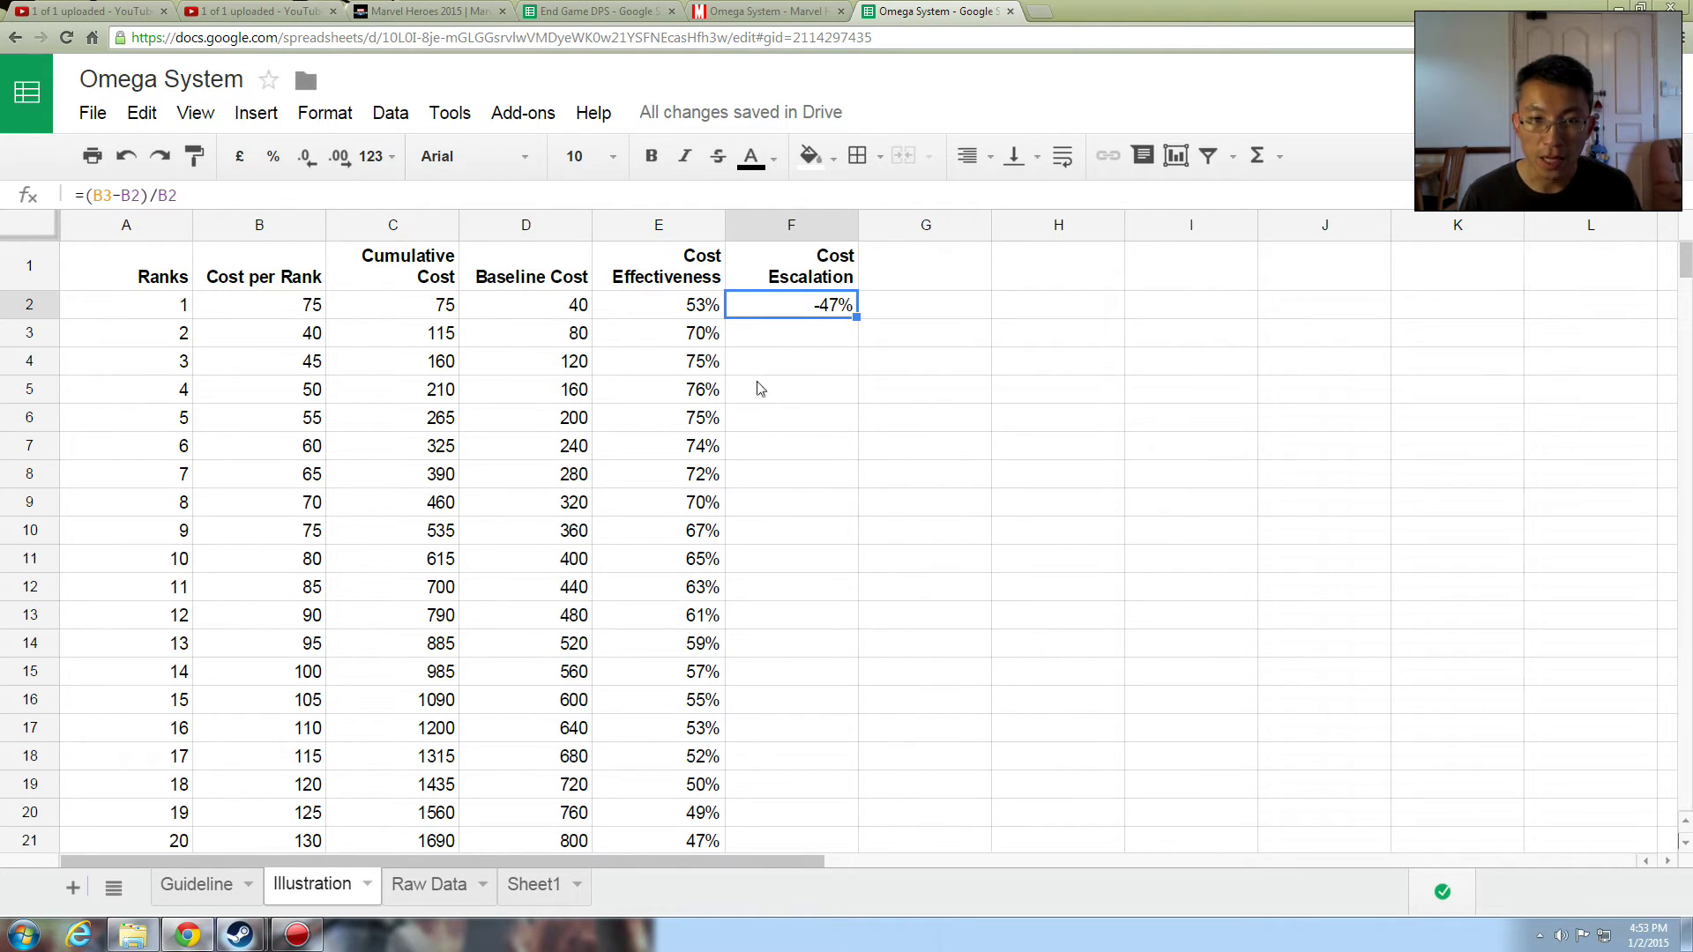
pyautogui.click(693, 313)
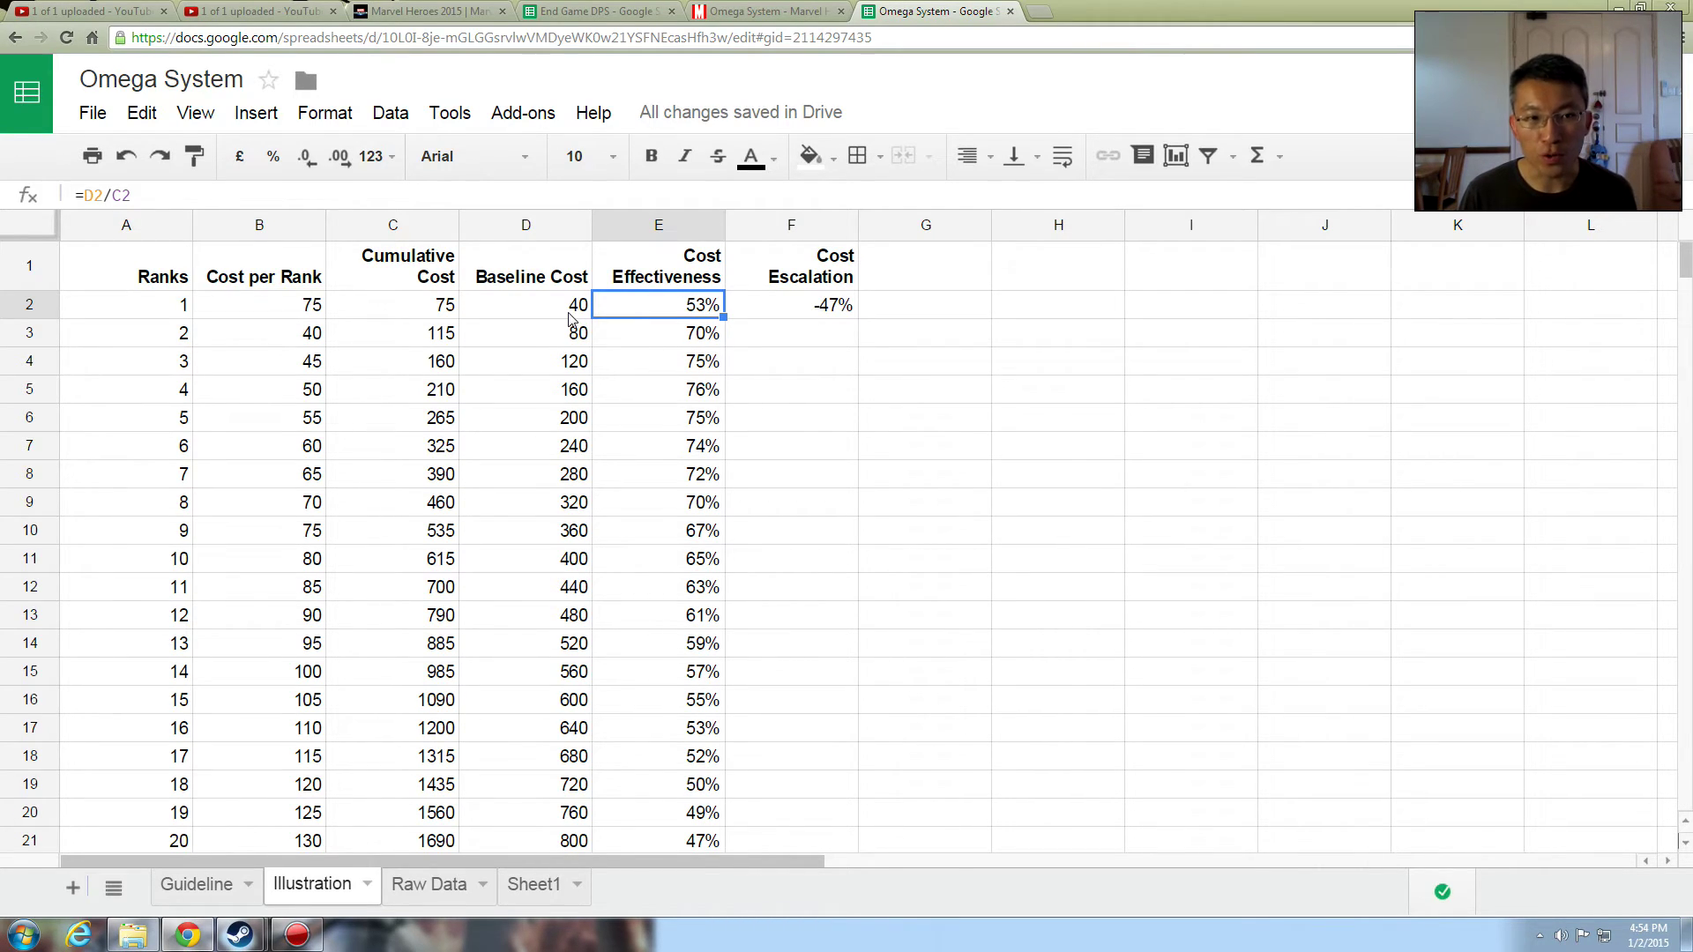
pyautogui.click(445, 316)
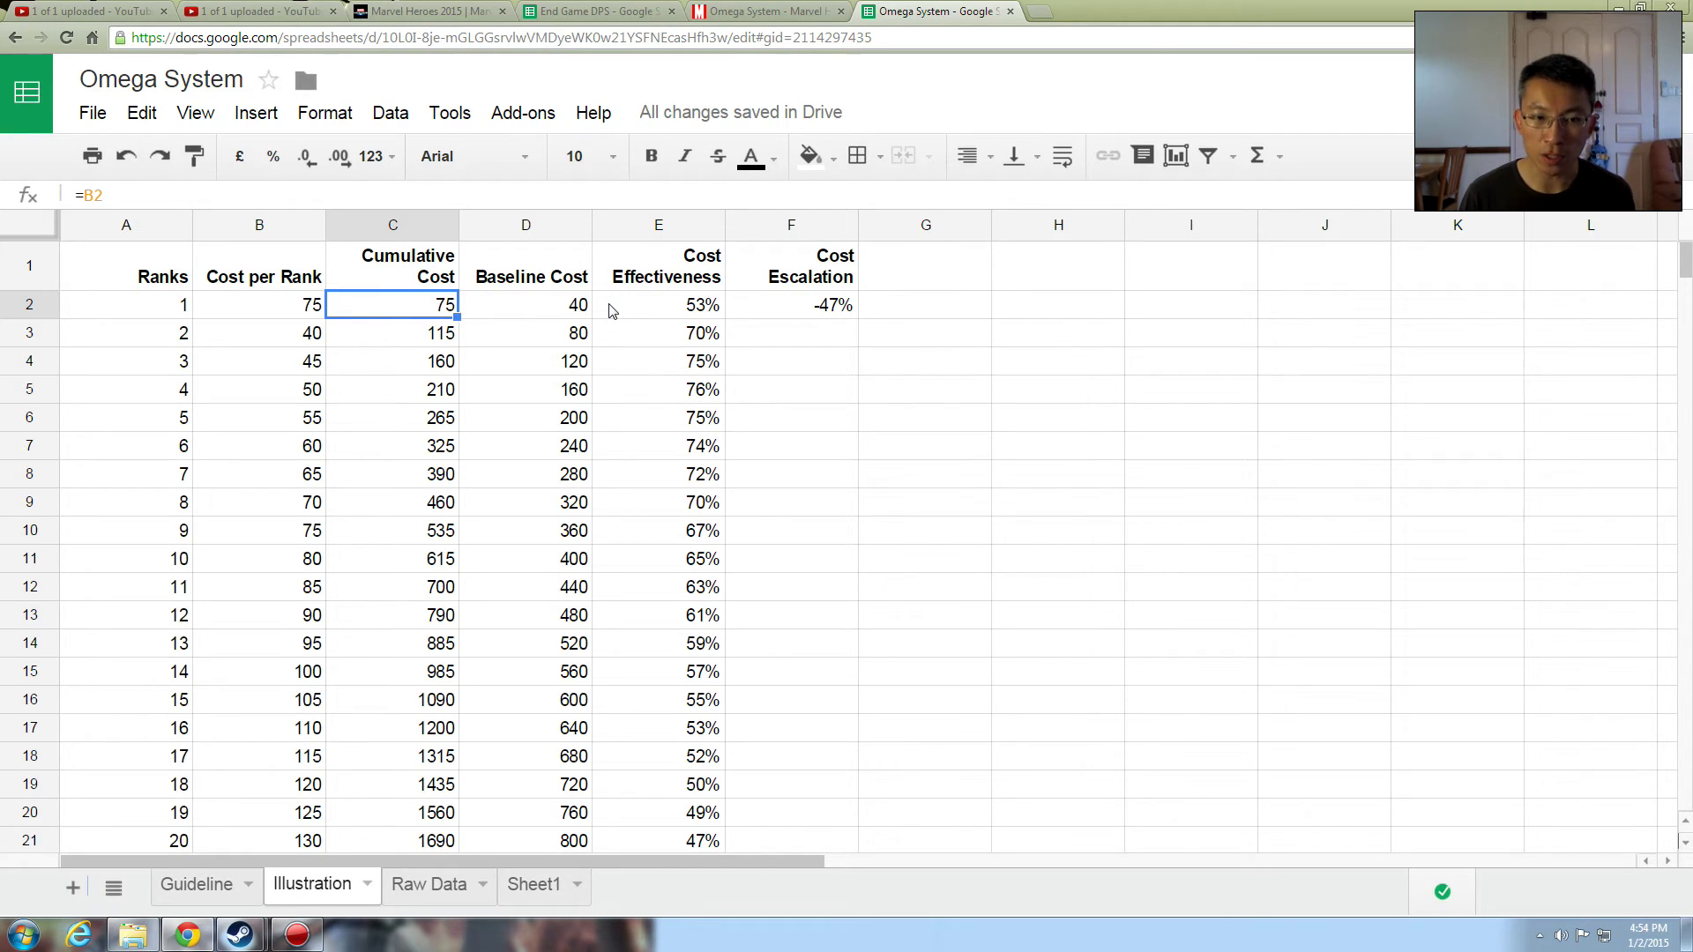
# Step: Correct D2 to =$B$2*A2 and paste it down D3:D21
pyautogui.click(523, 316)
pyautogui.click(173, 192)
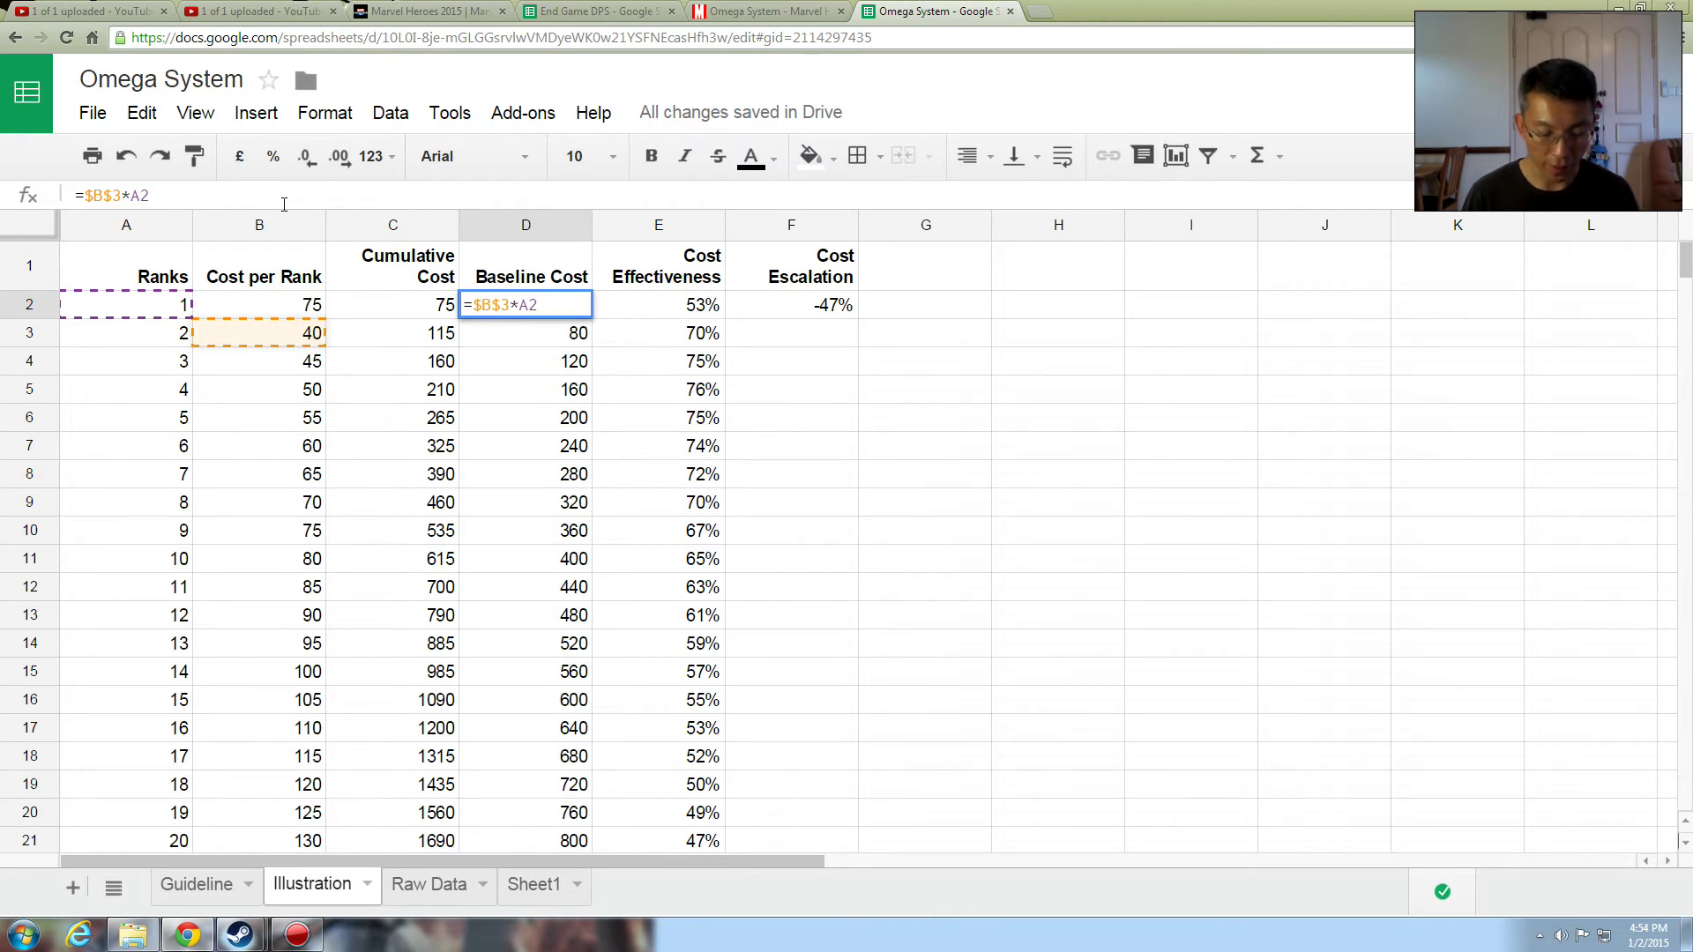
pyautogui.press('BackSpace')
pyautogui.write('2')
pyautogui.press('Return')
pyautogui.press('Up')
pyautogui.hotkey('ctrl', 'c')
pyautogui.press('Down')
pyautogui.hotkey('shift', 'Down')
pyautogui.hotkey('shift', 'Down')
pyautogui.hotkey('shift', 'Down')
pyautogui.hotkey('shift', 'Down')
pyautogui.hotkey('shift', 'Down')
pyautogui.hotkey('shift', 'Down')
pyautogui.hotkey('shift', 'Down')
pyautogui.hotkey('shift', 'Down')
pyautogui.hotkey('shift', 'Down')
pyautogui.hotkey('shift', 'Down')
pyautogui.hotkey('shift', 'Down')
pyautogui.hotkey('shift', 'Down')
pyautogui.hotkey('shift', 'Down')
pyautogui.hotkey('shift', 'Down')
pyautogui.hotkey('shift', 'Down')
pyautogui.hotkey('shift', 'Down')
pyautogui.hotkey('shift', 'Down')
pyautogui.hotkey('shift', 'Down')
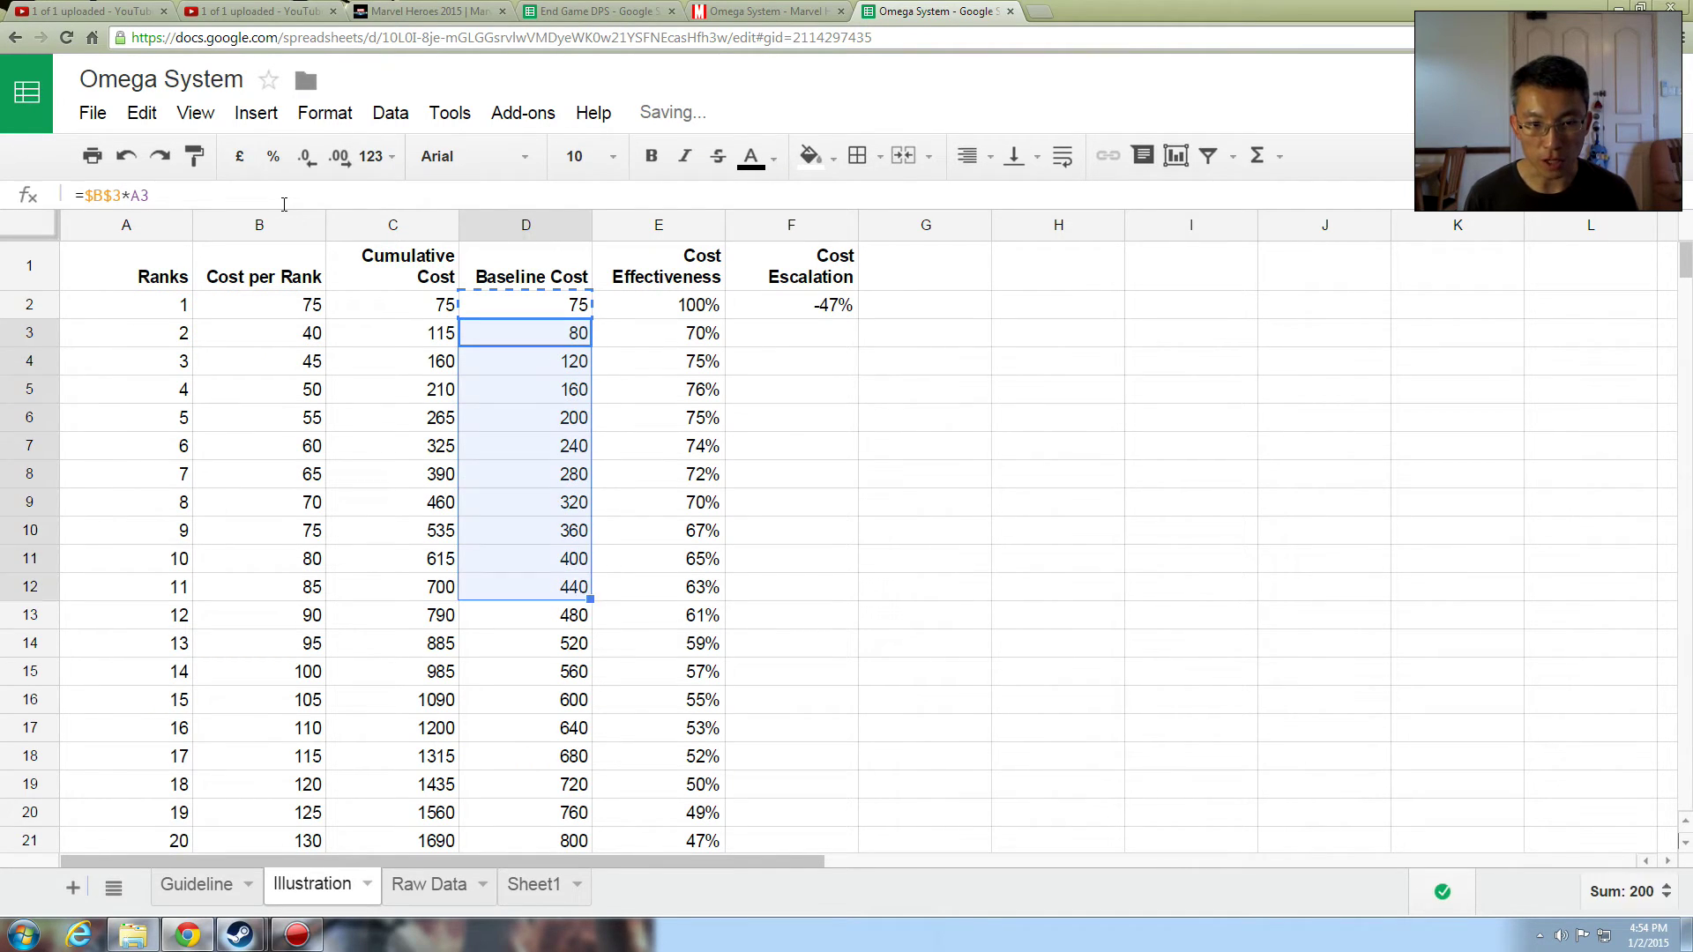
pyautogui.hotkey('ctrl', 'v')
# Step: Enter 40 as the rank 1 cost in B2
pyautogui.press('Up')
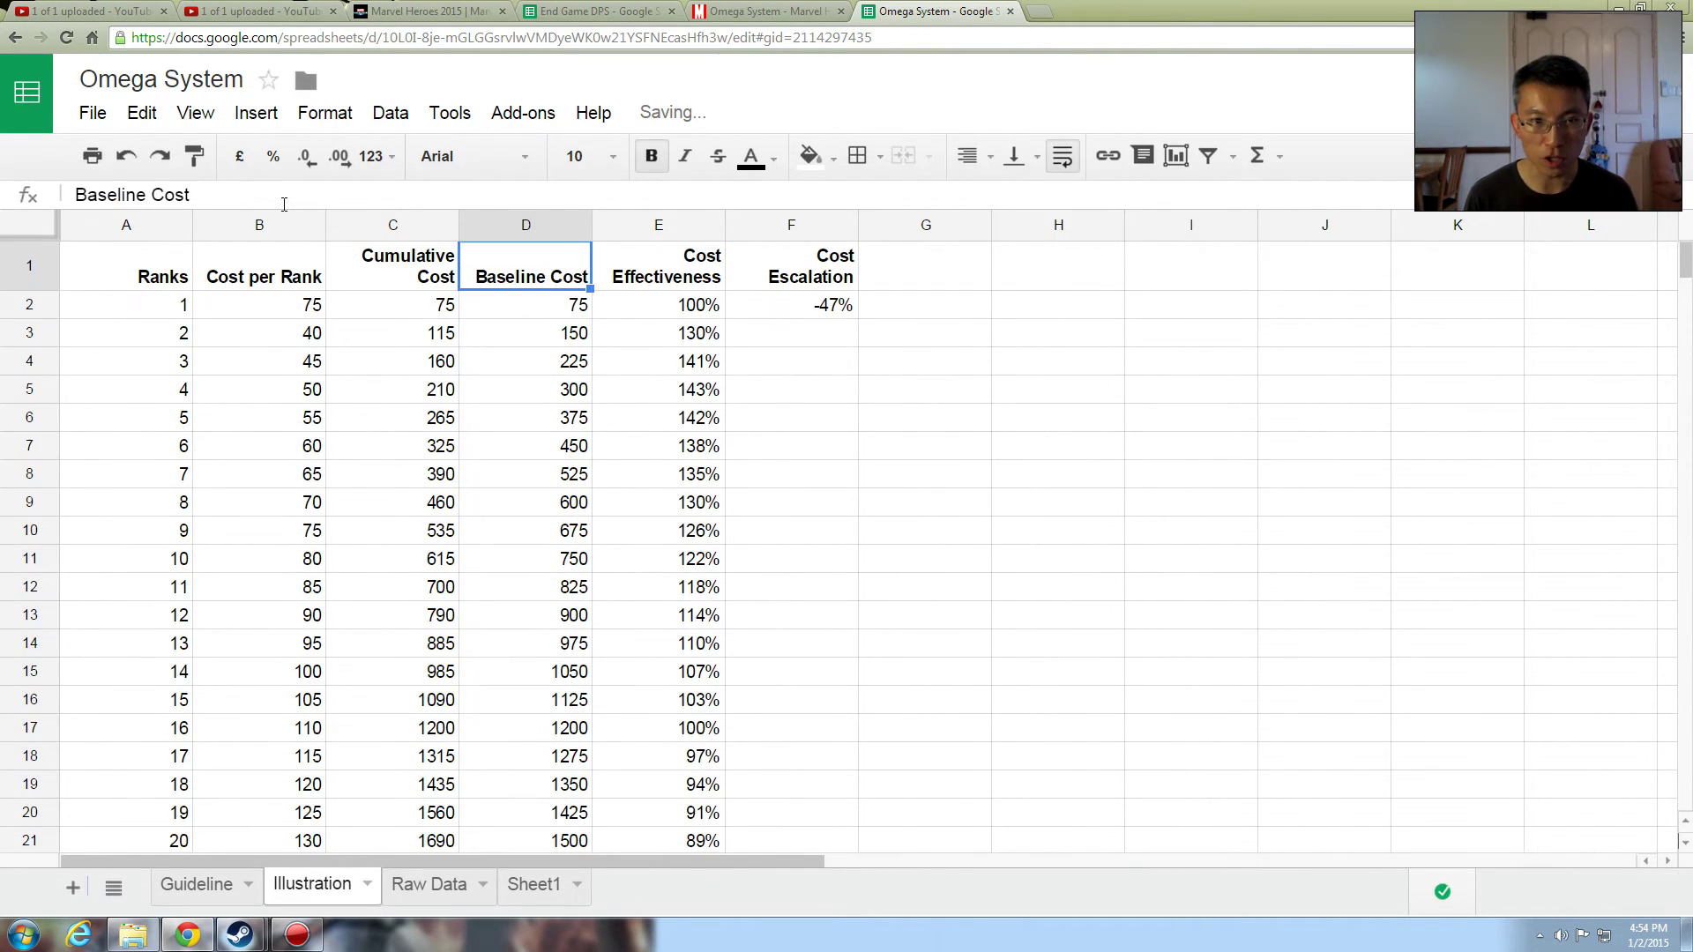
pyautogui.press('Down')
pyautogui.press('Left')
pyautogui.press('Left')
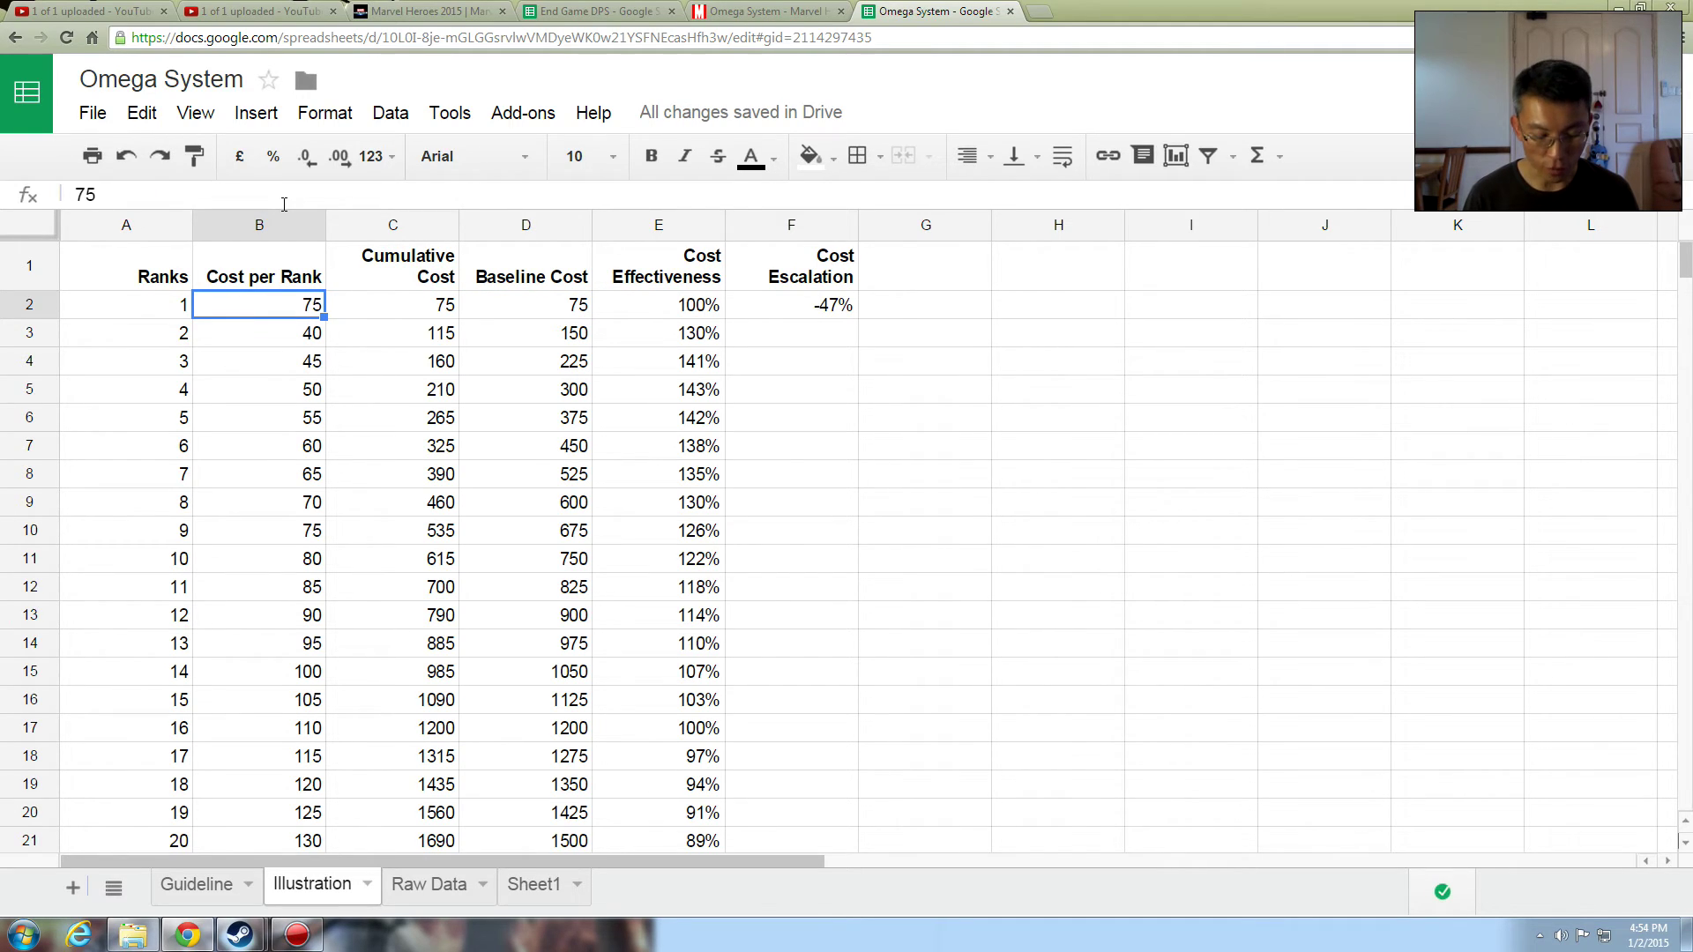
pyautogui.write('40')
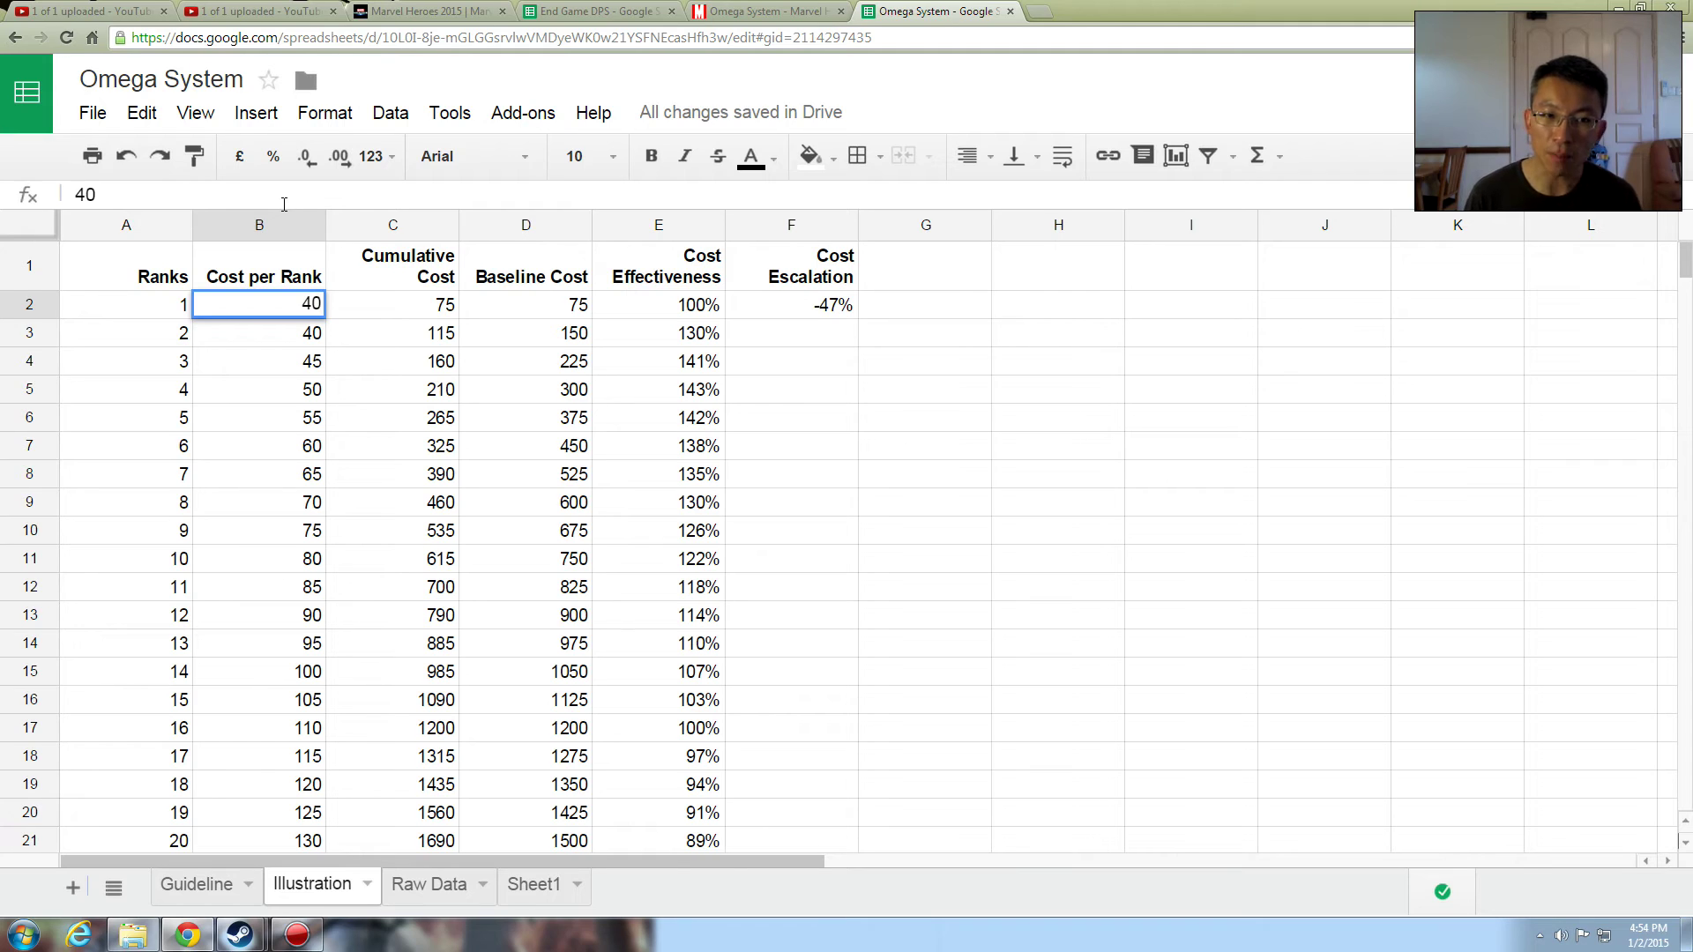
pyautogui.press('Return')
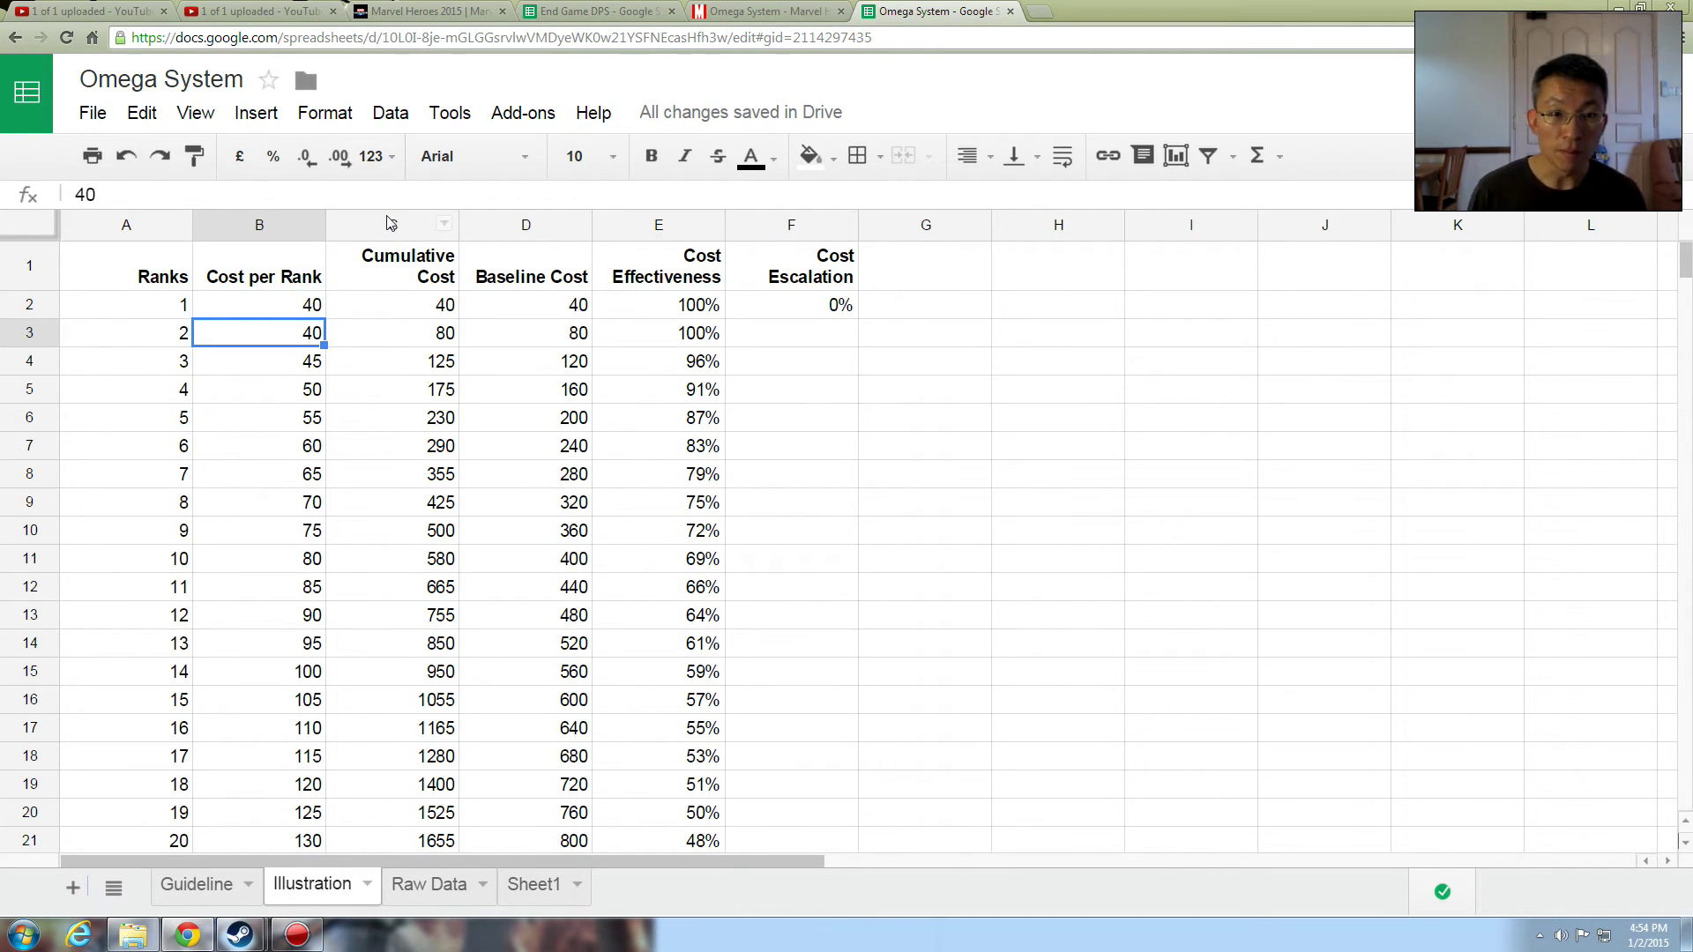
# Step: Fill the rank 6 row (83%) orange and the rank 4 row (91%) yellow
pyautogui.click(687, 393)
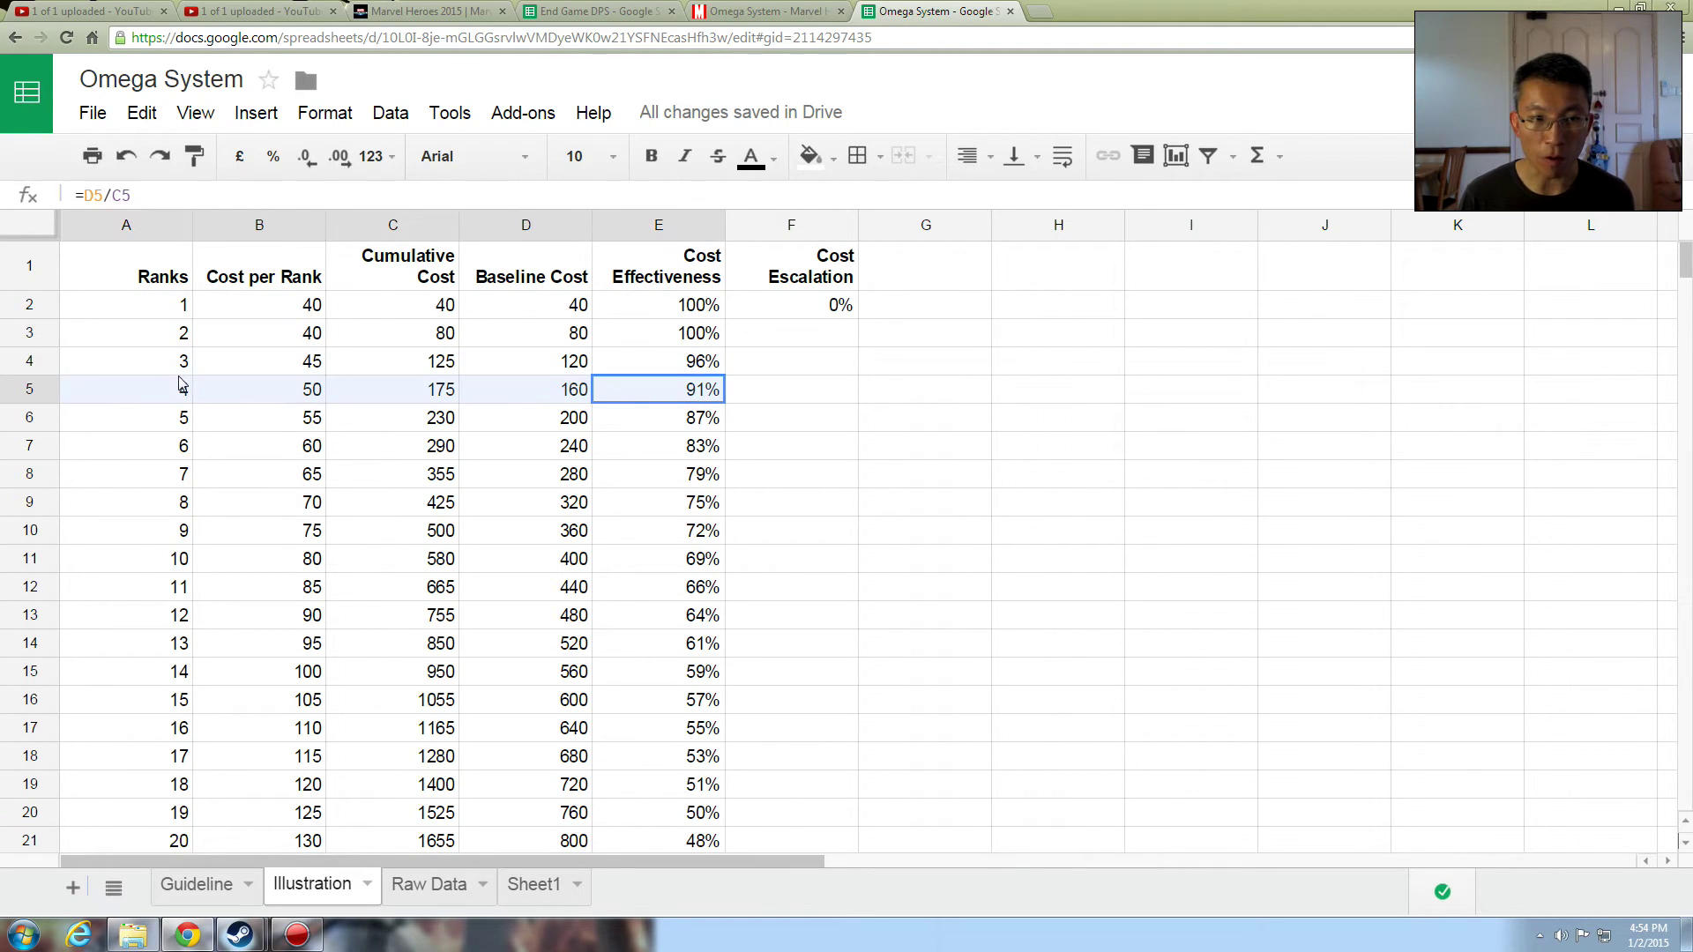
pyautogui.click(661, 453)
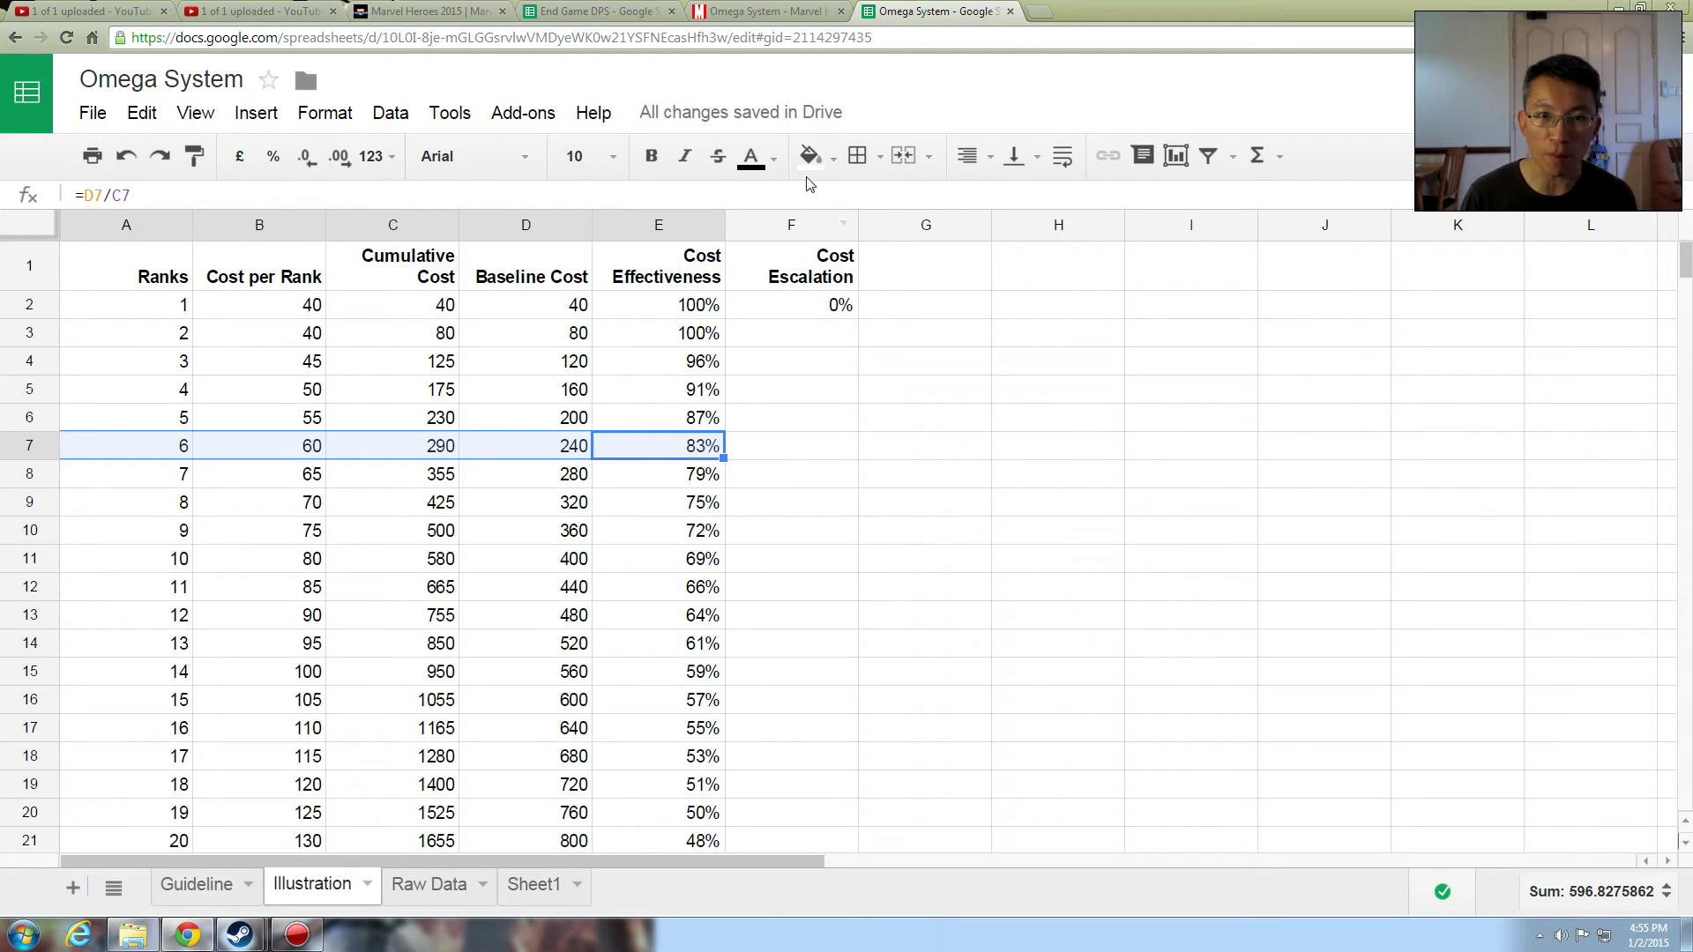
pyautogui.click(829, 159)
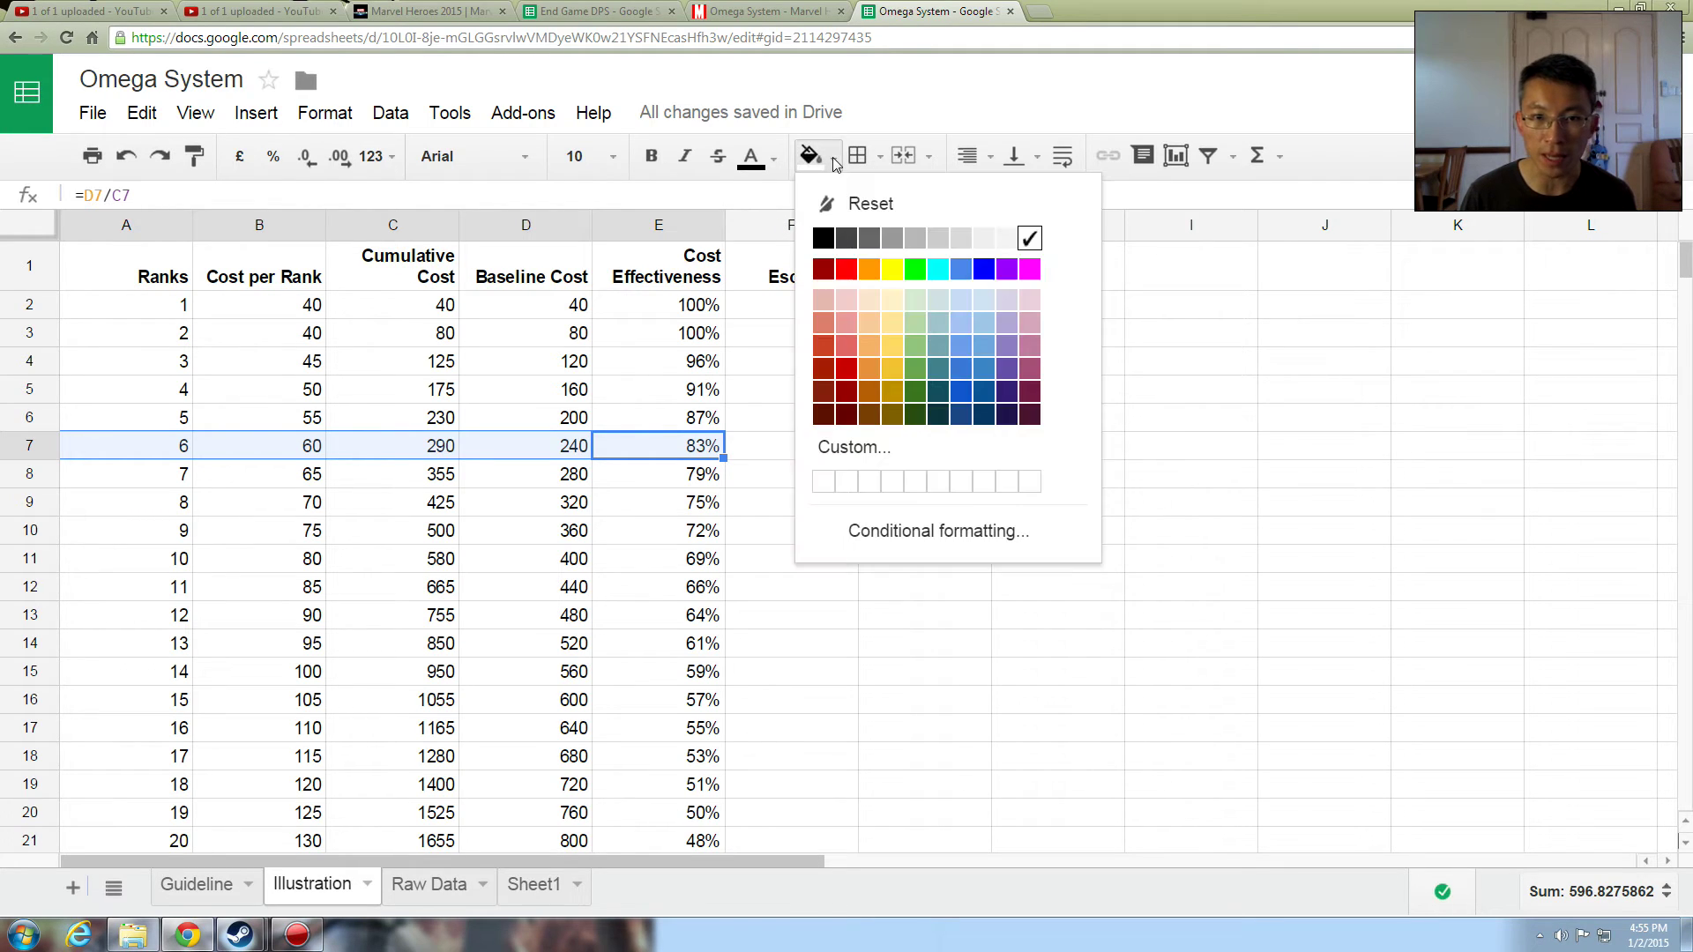
pyautogui.click(869, 269)
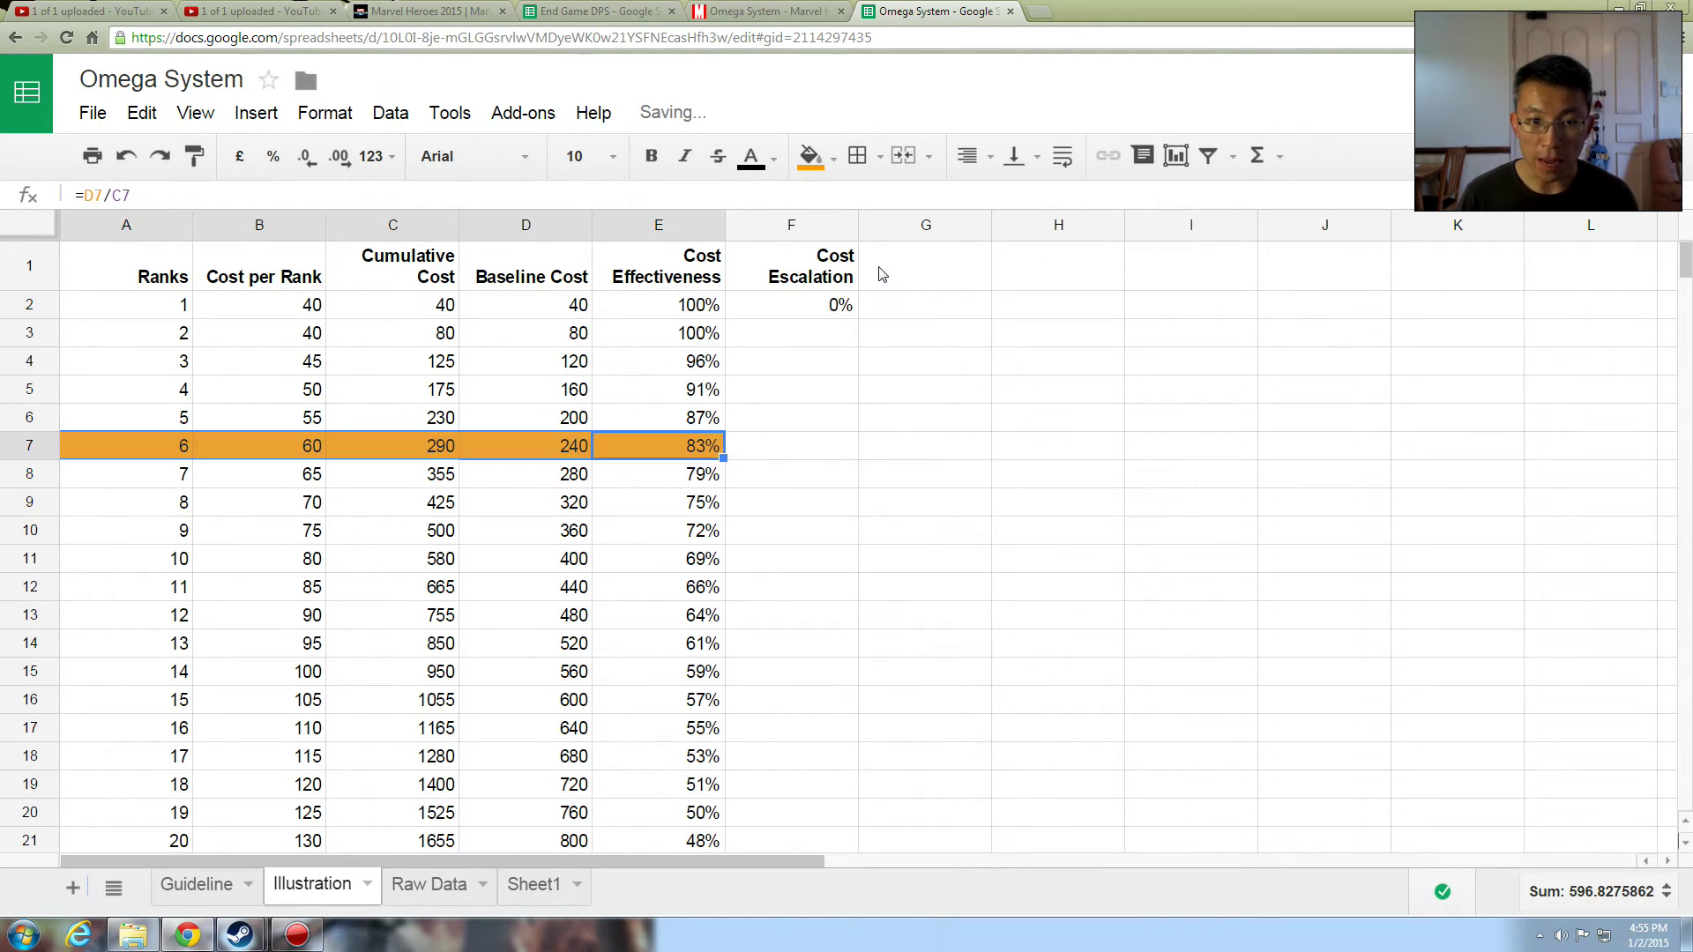
pyautogui.click(694, 389)
pyautogui.keyDown('shift'); pyautogui.click(159, 389); pyautogui.keyUp('shift')
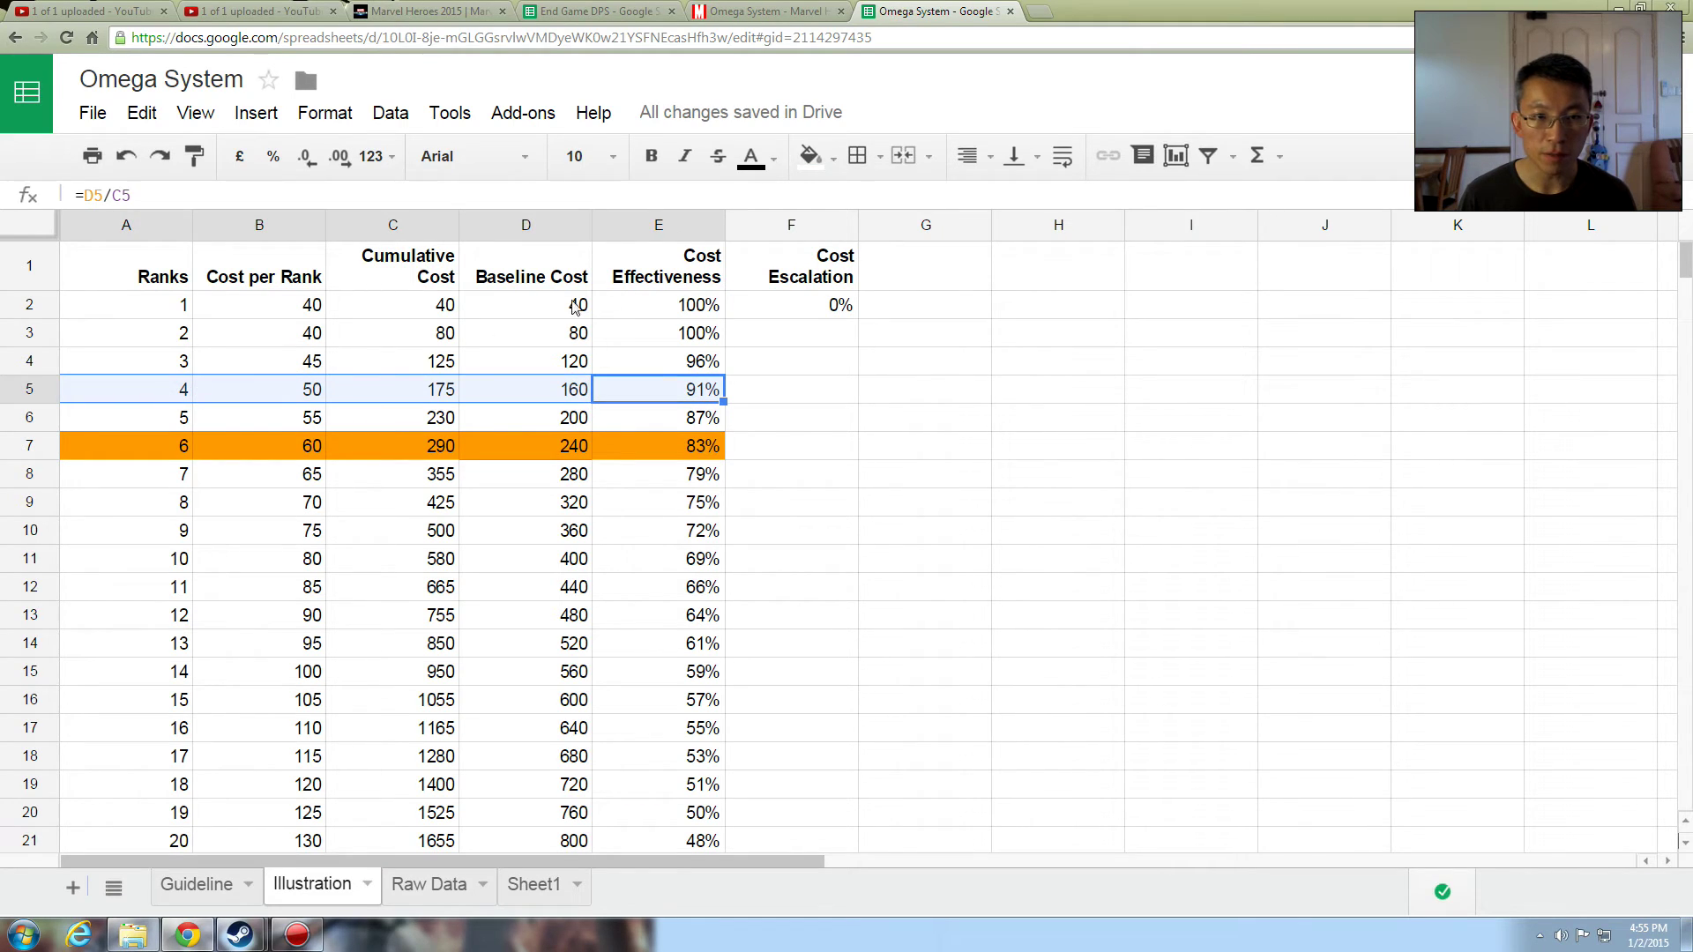
pyautogui.click(804, 161)
pyautogui.click(900, 269)
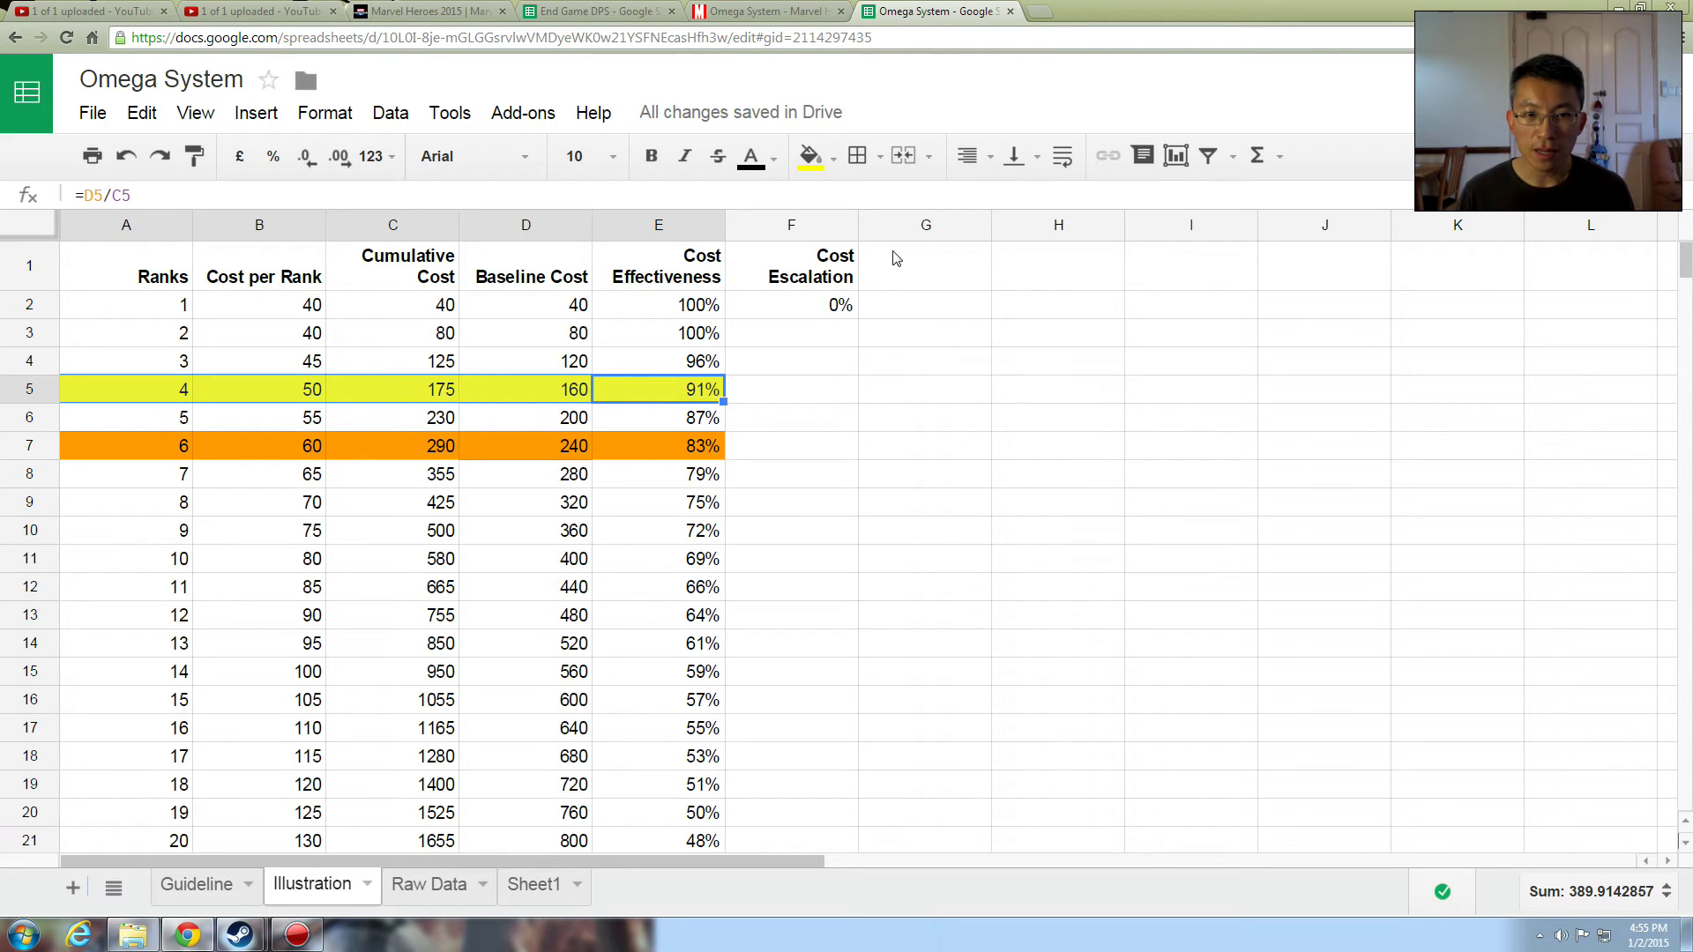
# Step: In the builder's Mutation program, buy one rank each in a node and Warpath
pyautogui.click(816, 12)
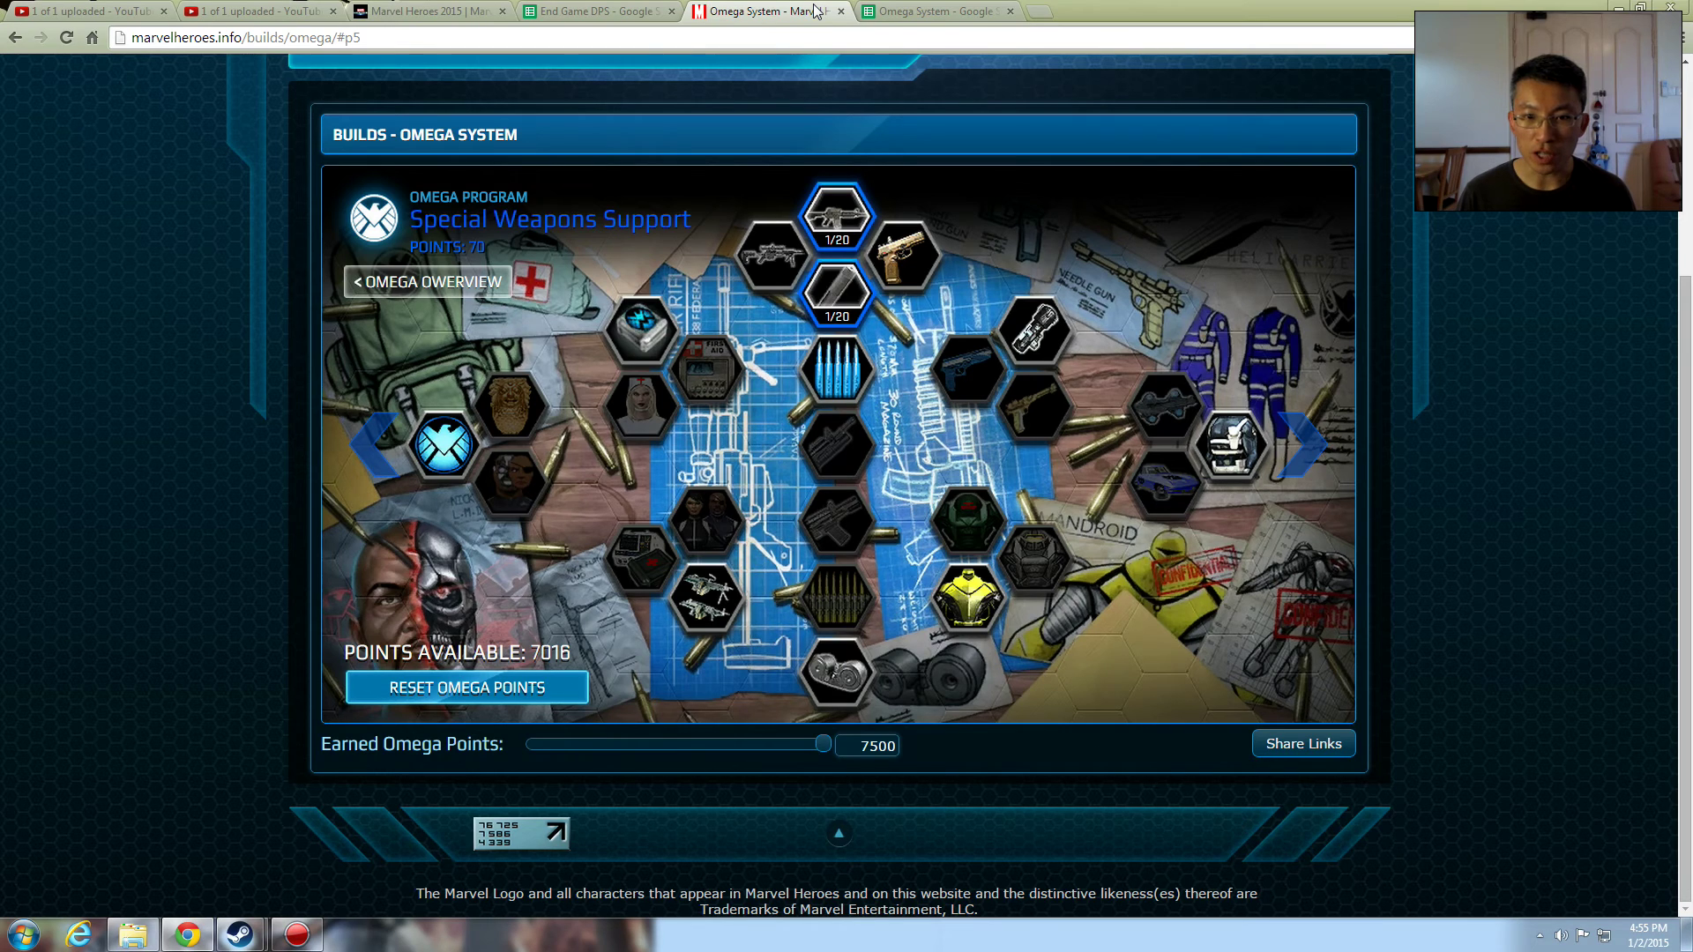
pyautogui.doubleClick(1311, 439)
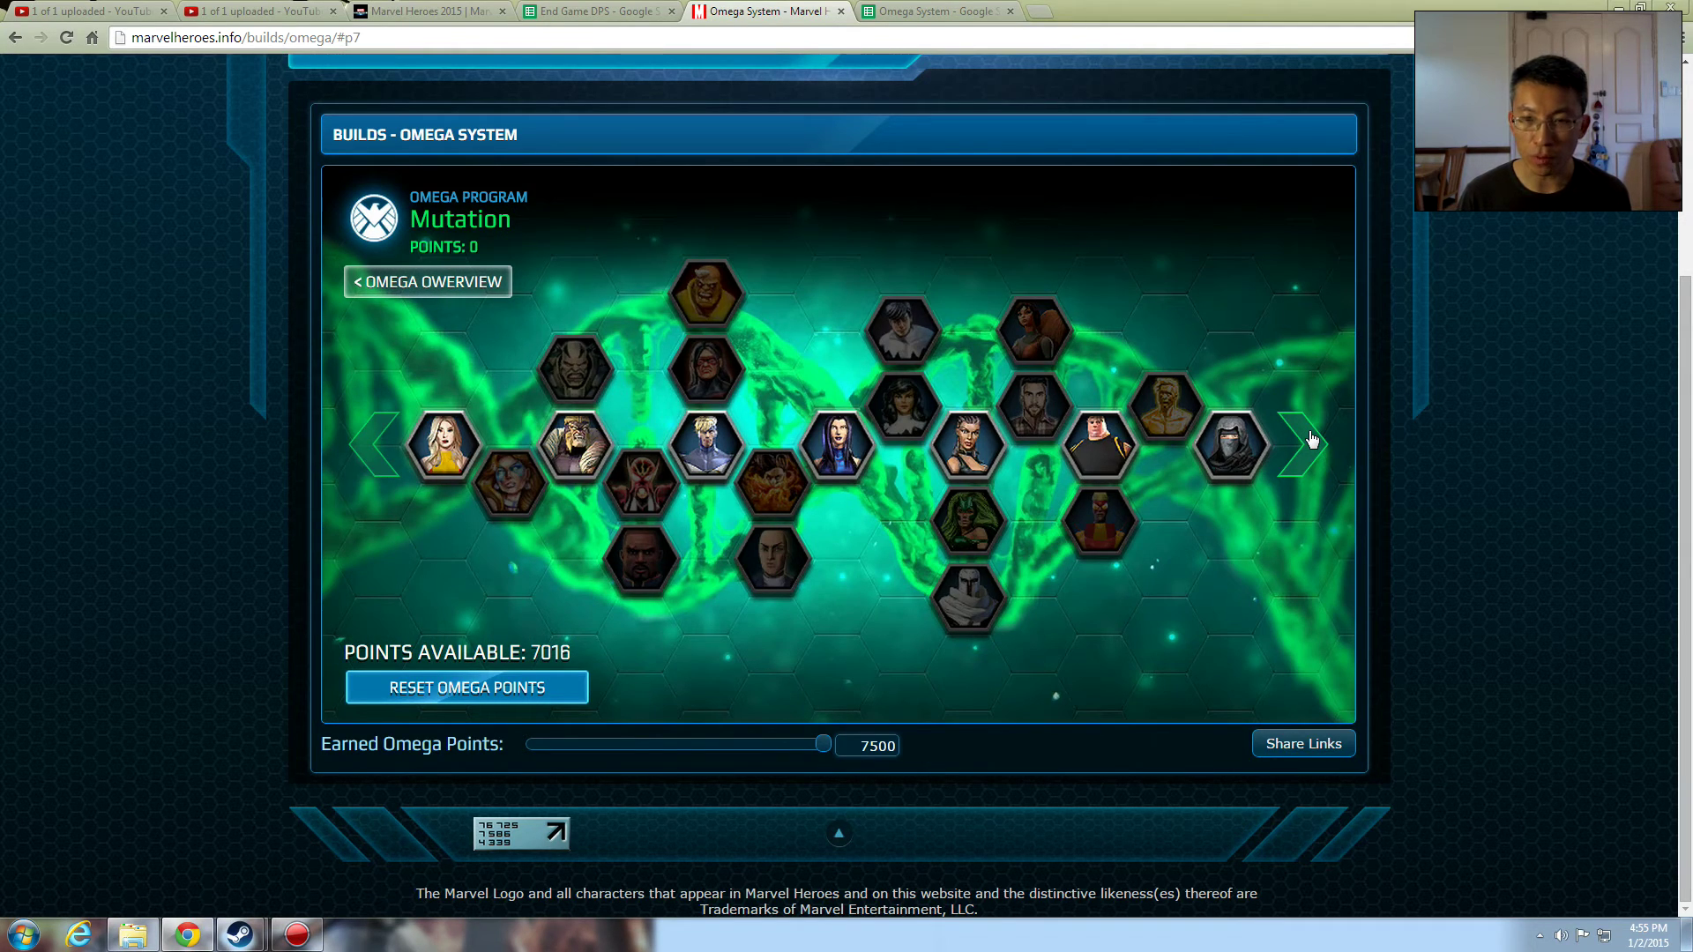
pyautogui.click(708, 439)
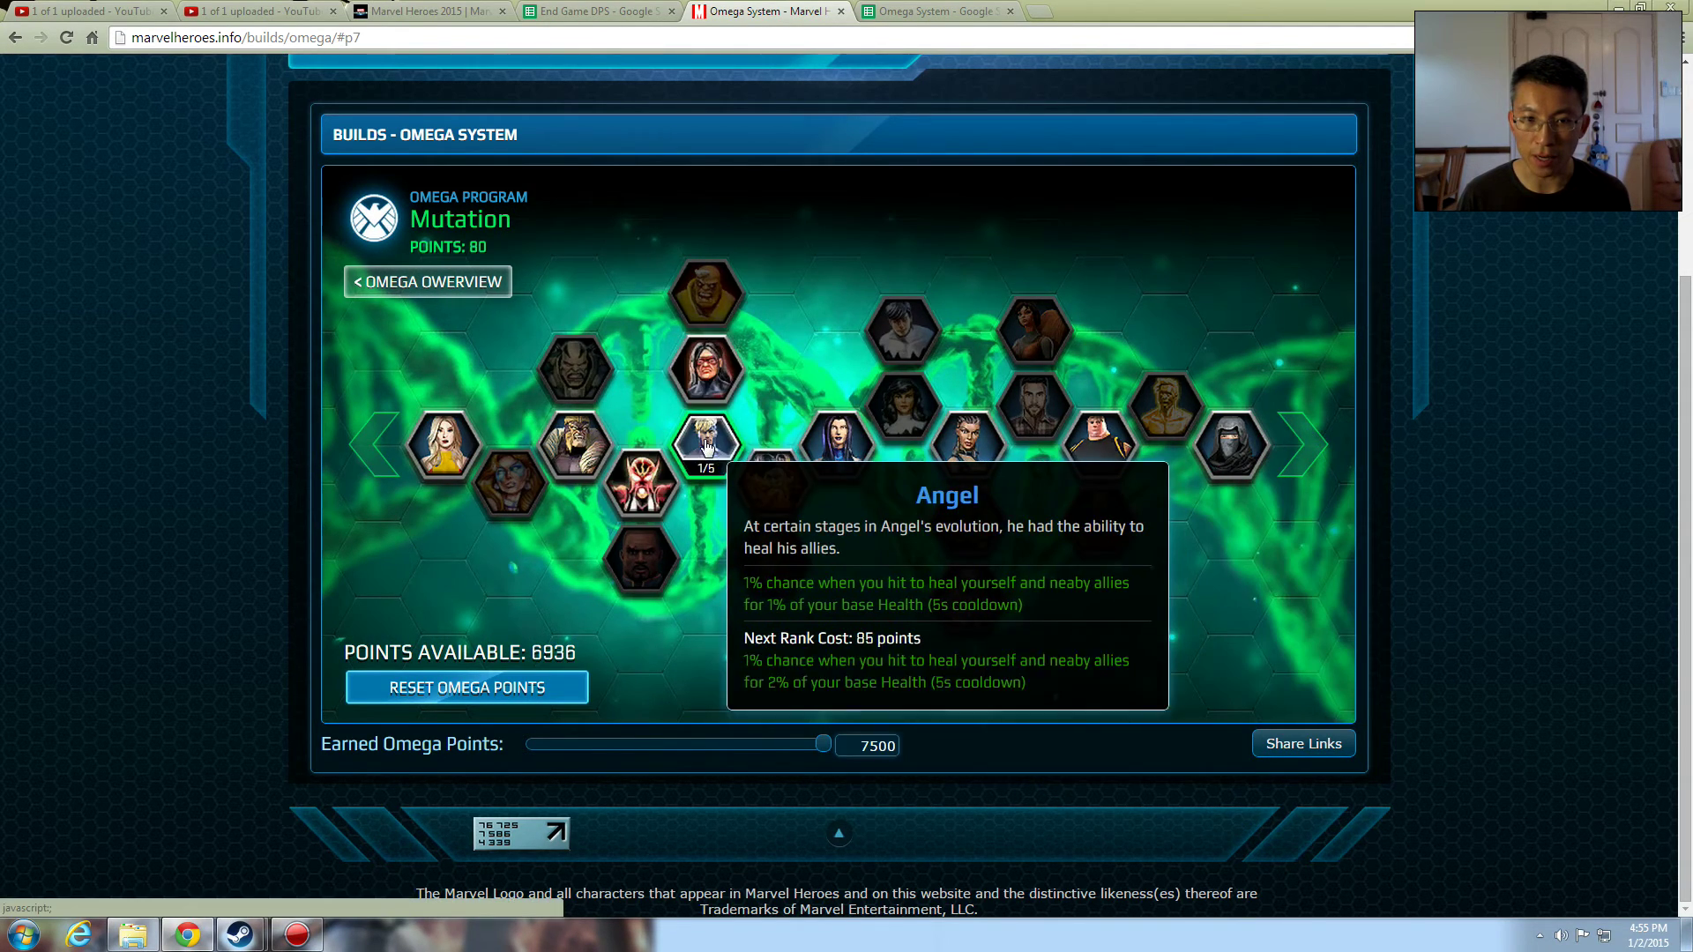
pyautogui.click(718, 388)
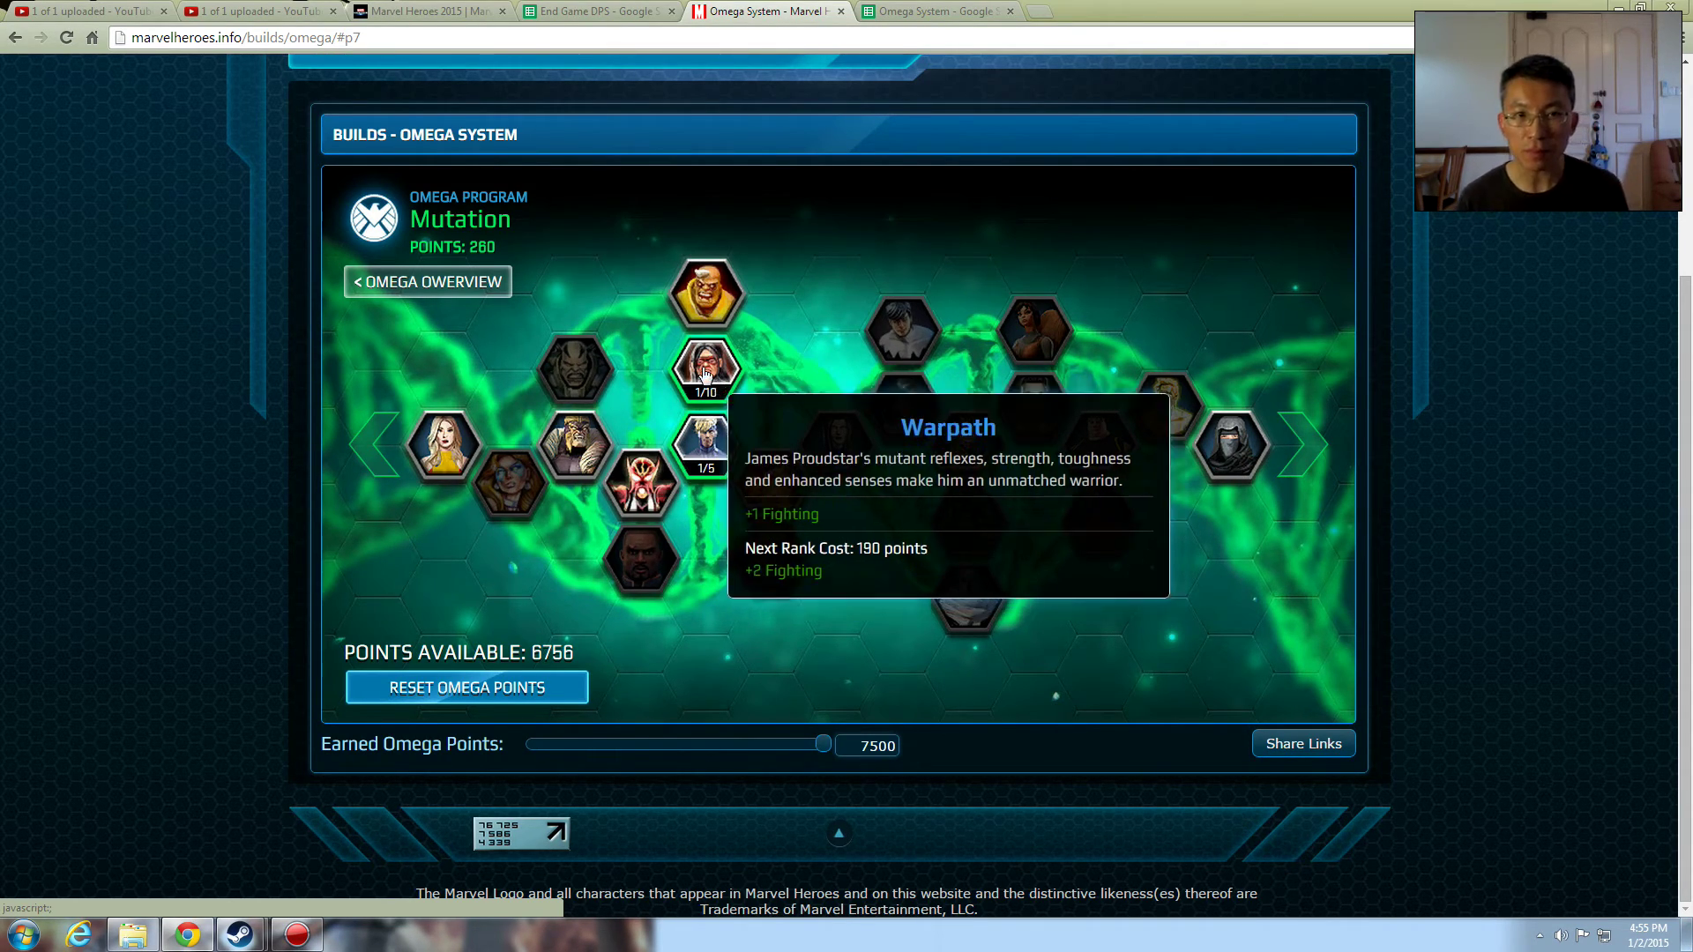
pyautogui.click(935, 12)
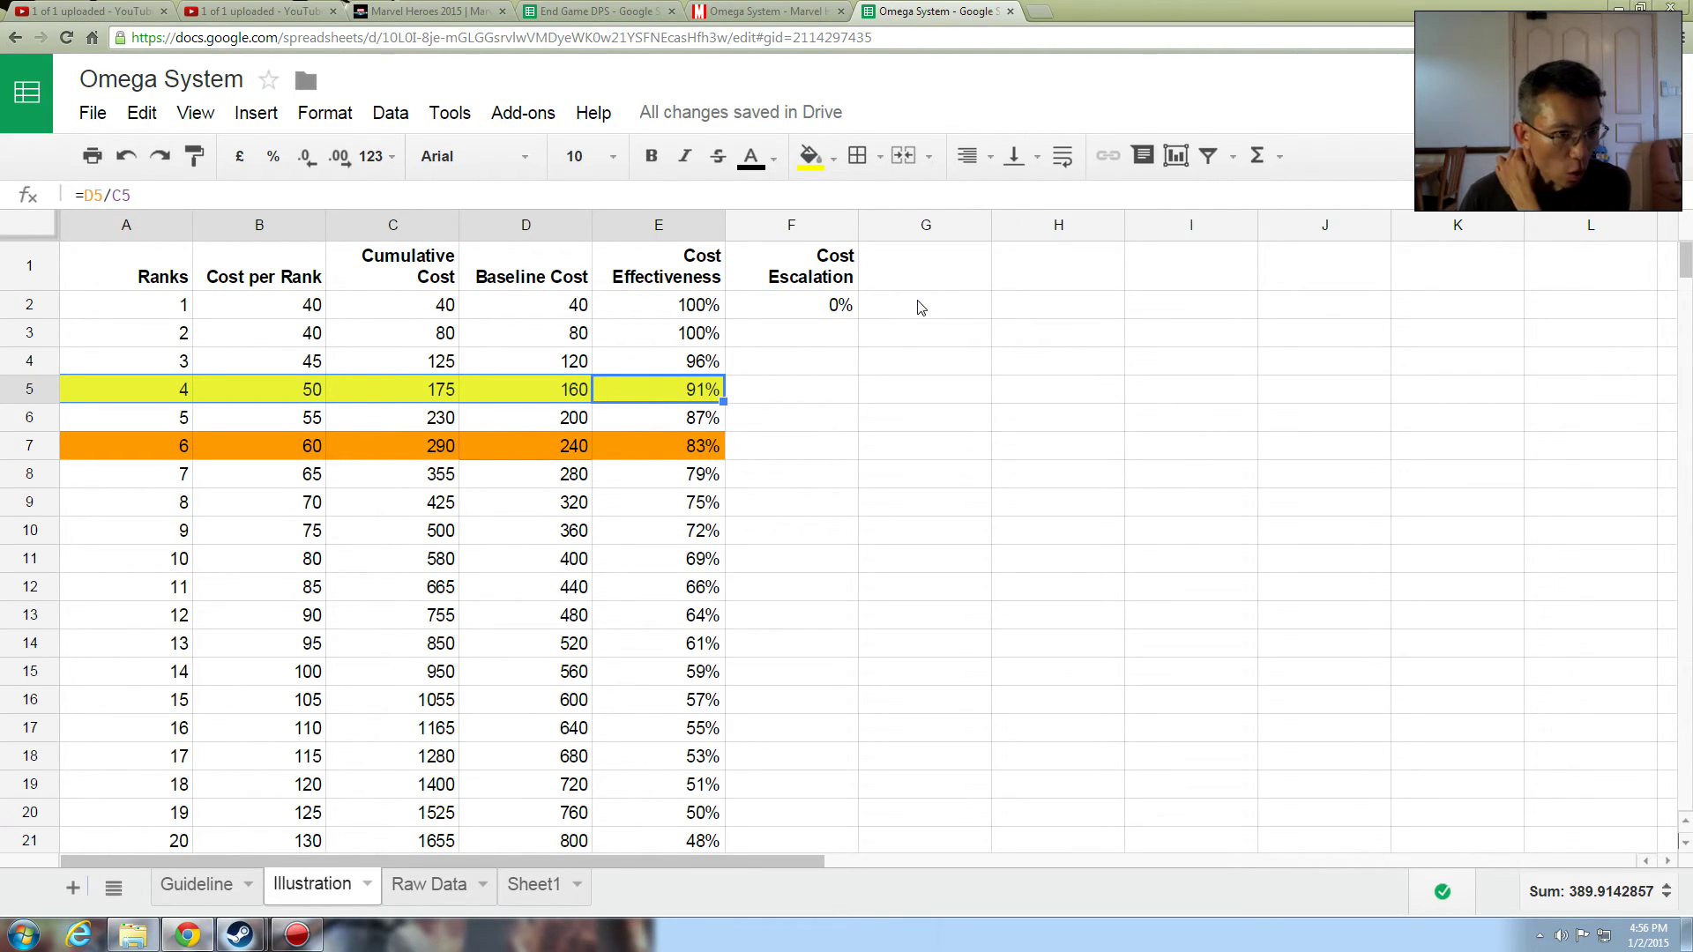
# Step: Set the rank 1 cost in B2 to 35 and check the 14% Cost Escalation formula
pyautogui.click(287, 309)
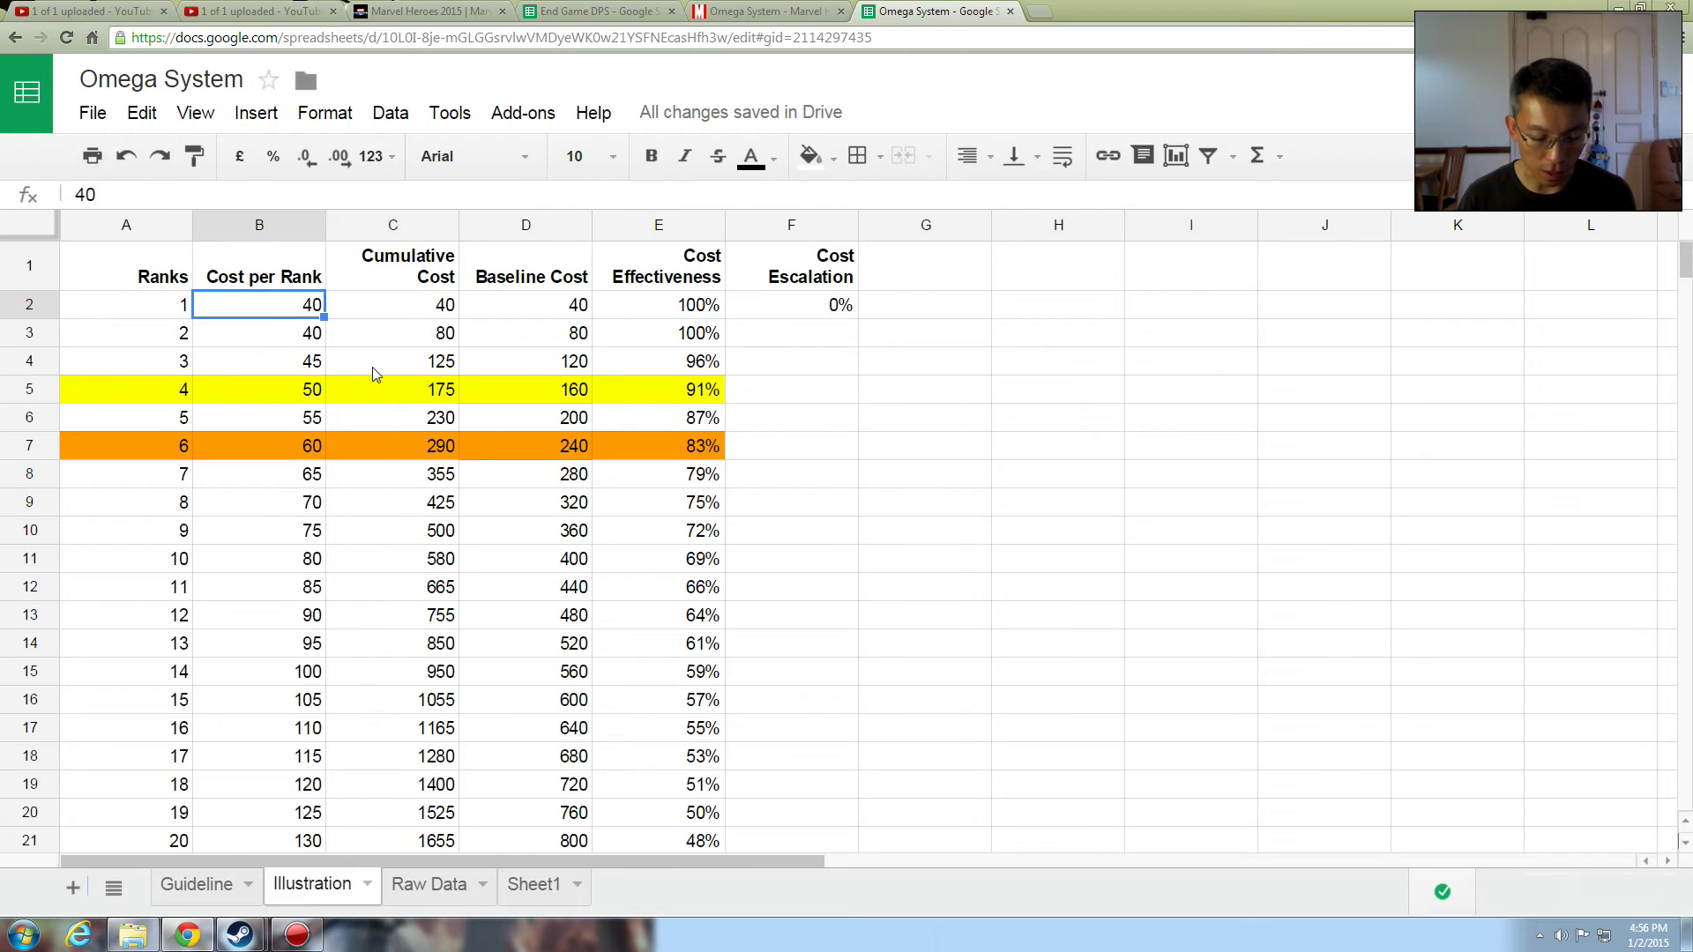
pyautogui.write('35')
pyautogui.click(466, 458)
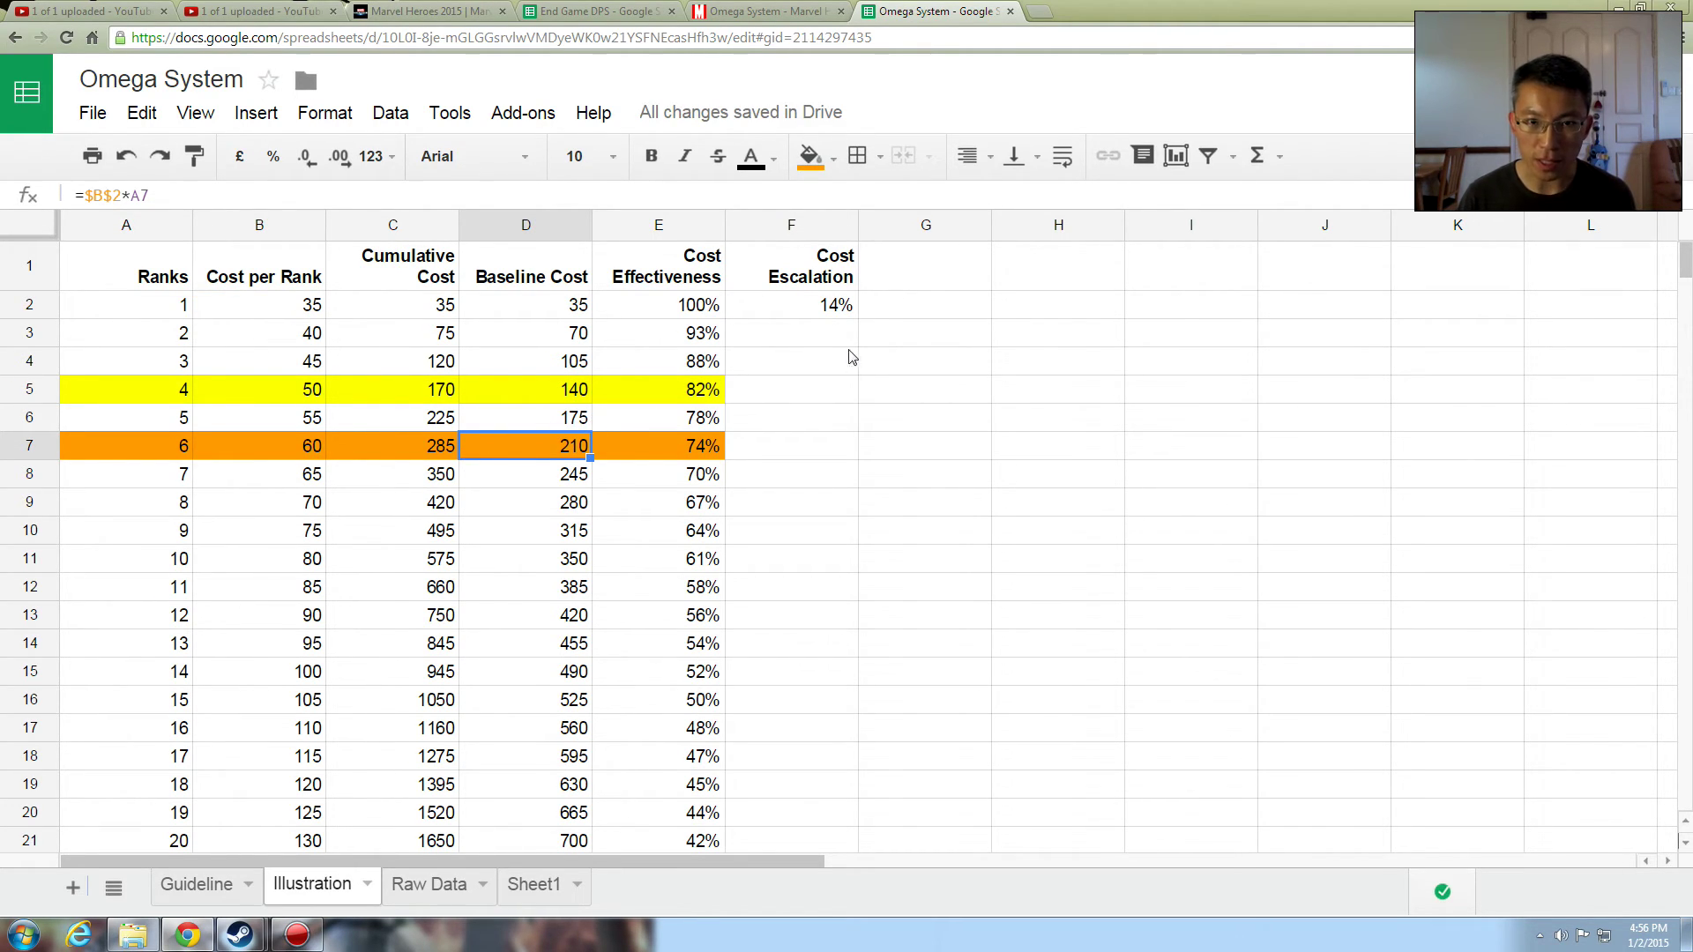
pyautogui.click(826, 306)
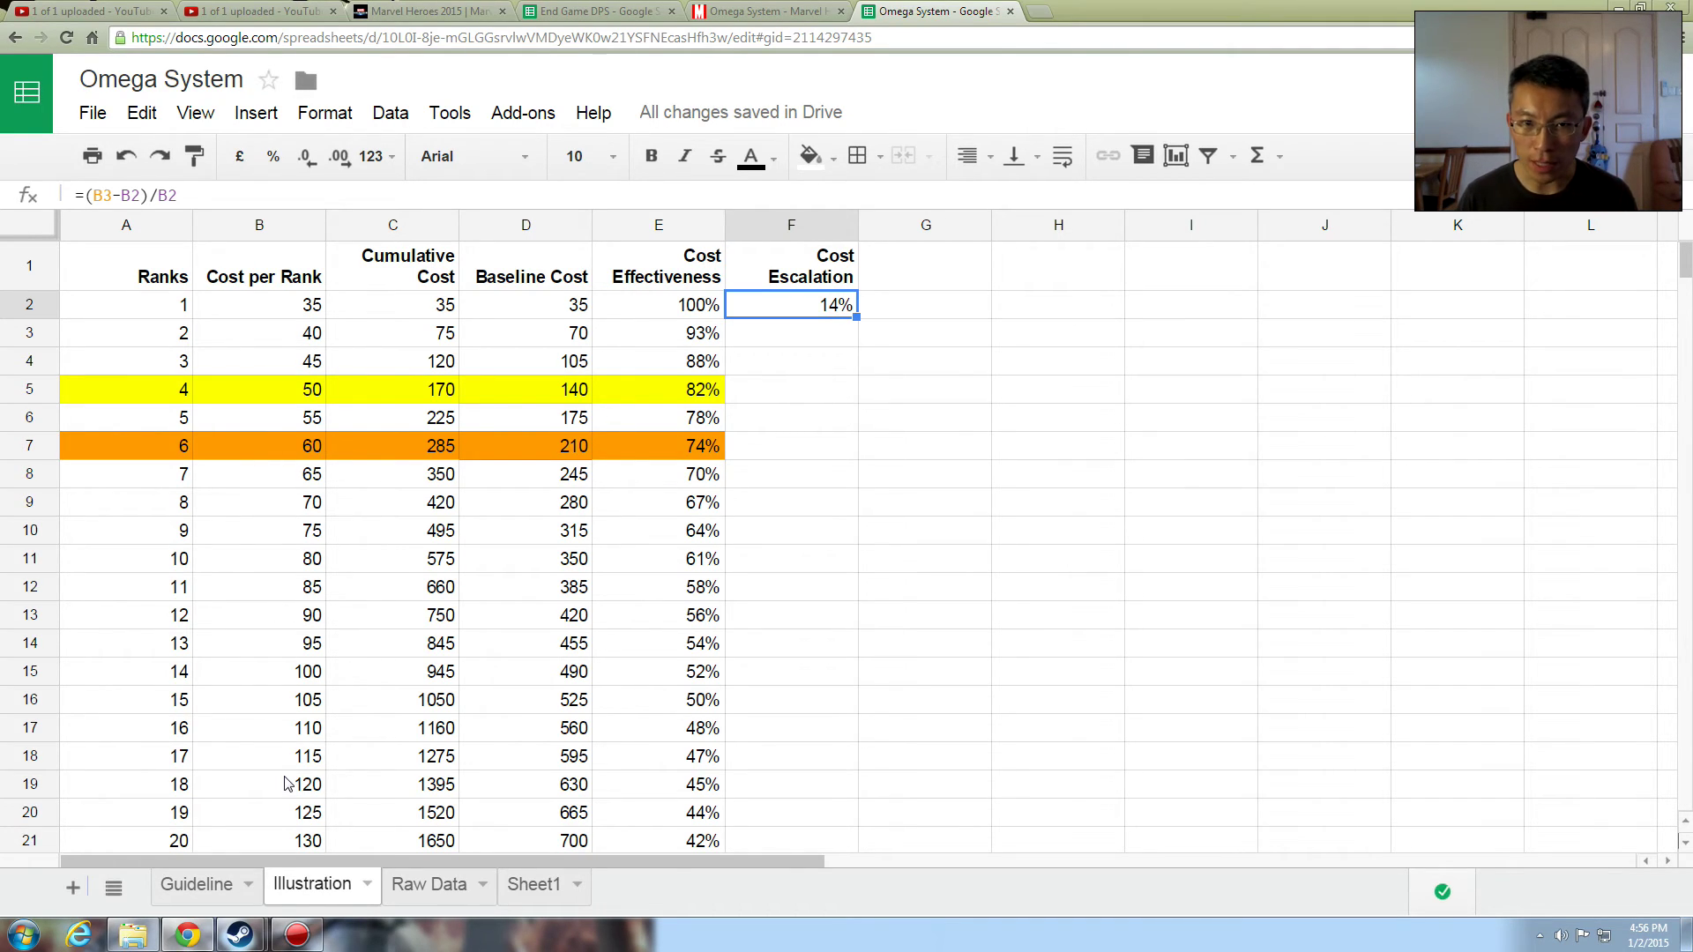
# Step: On the Guideline sheet, point out 13 ranks at 4% escalation and 5 ranks at 13%
pyautogui.click(213, 884)
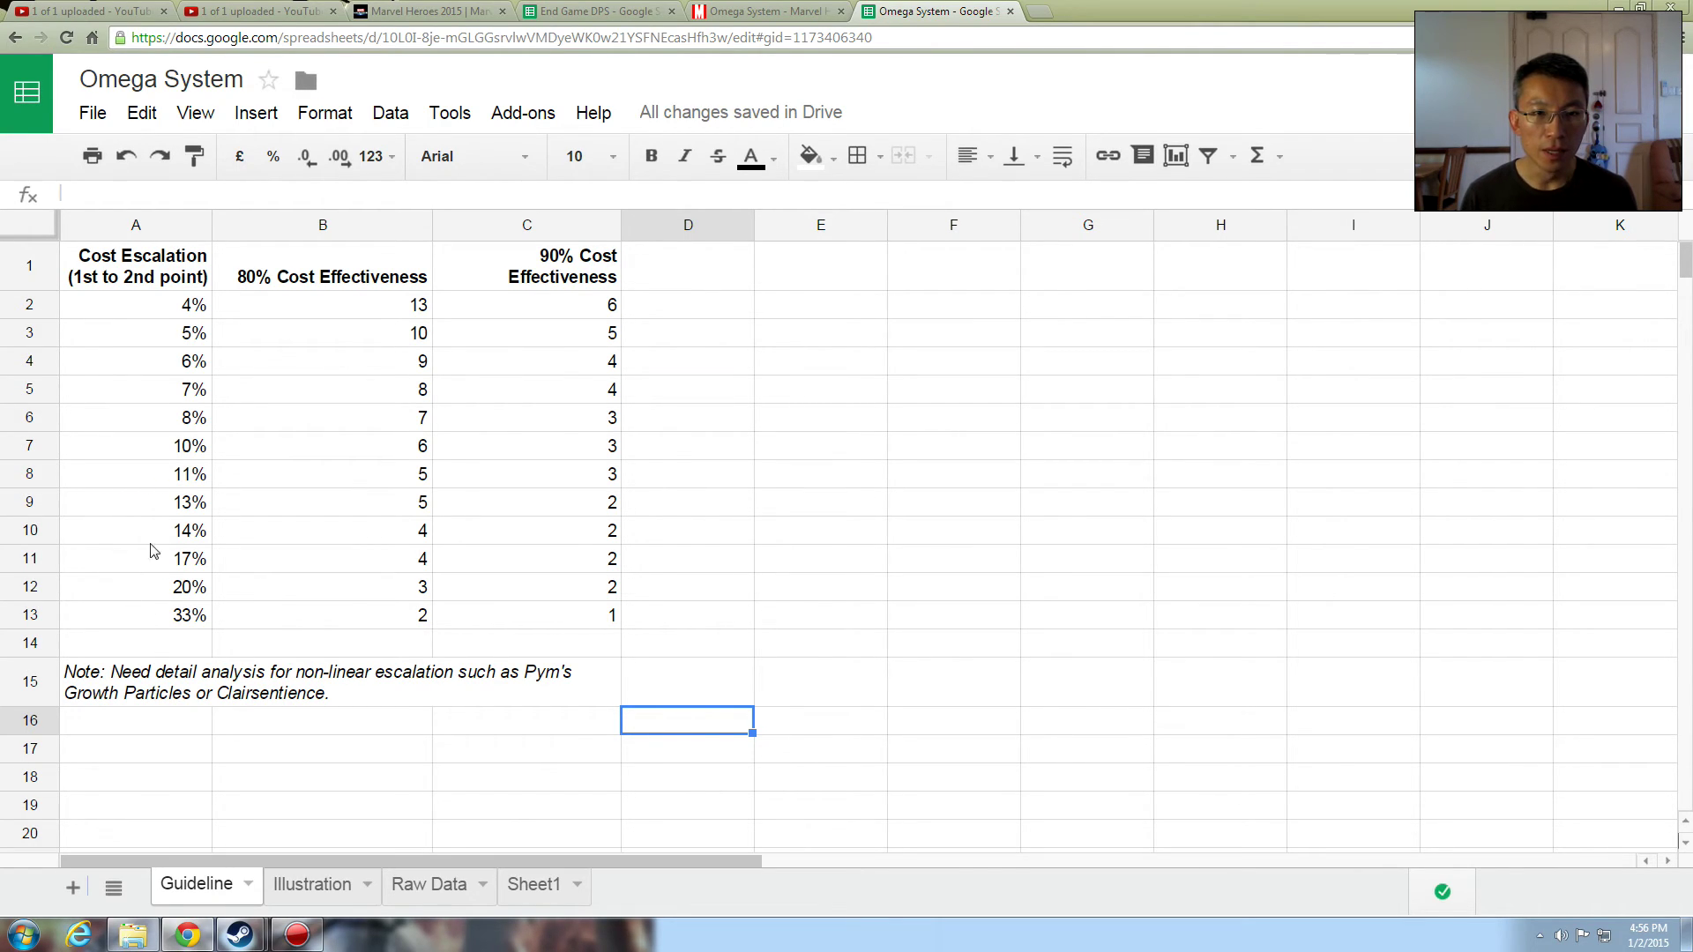
pyautogui.click(179, 313)
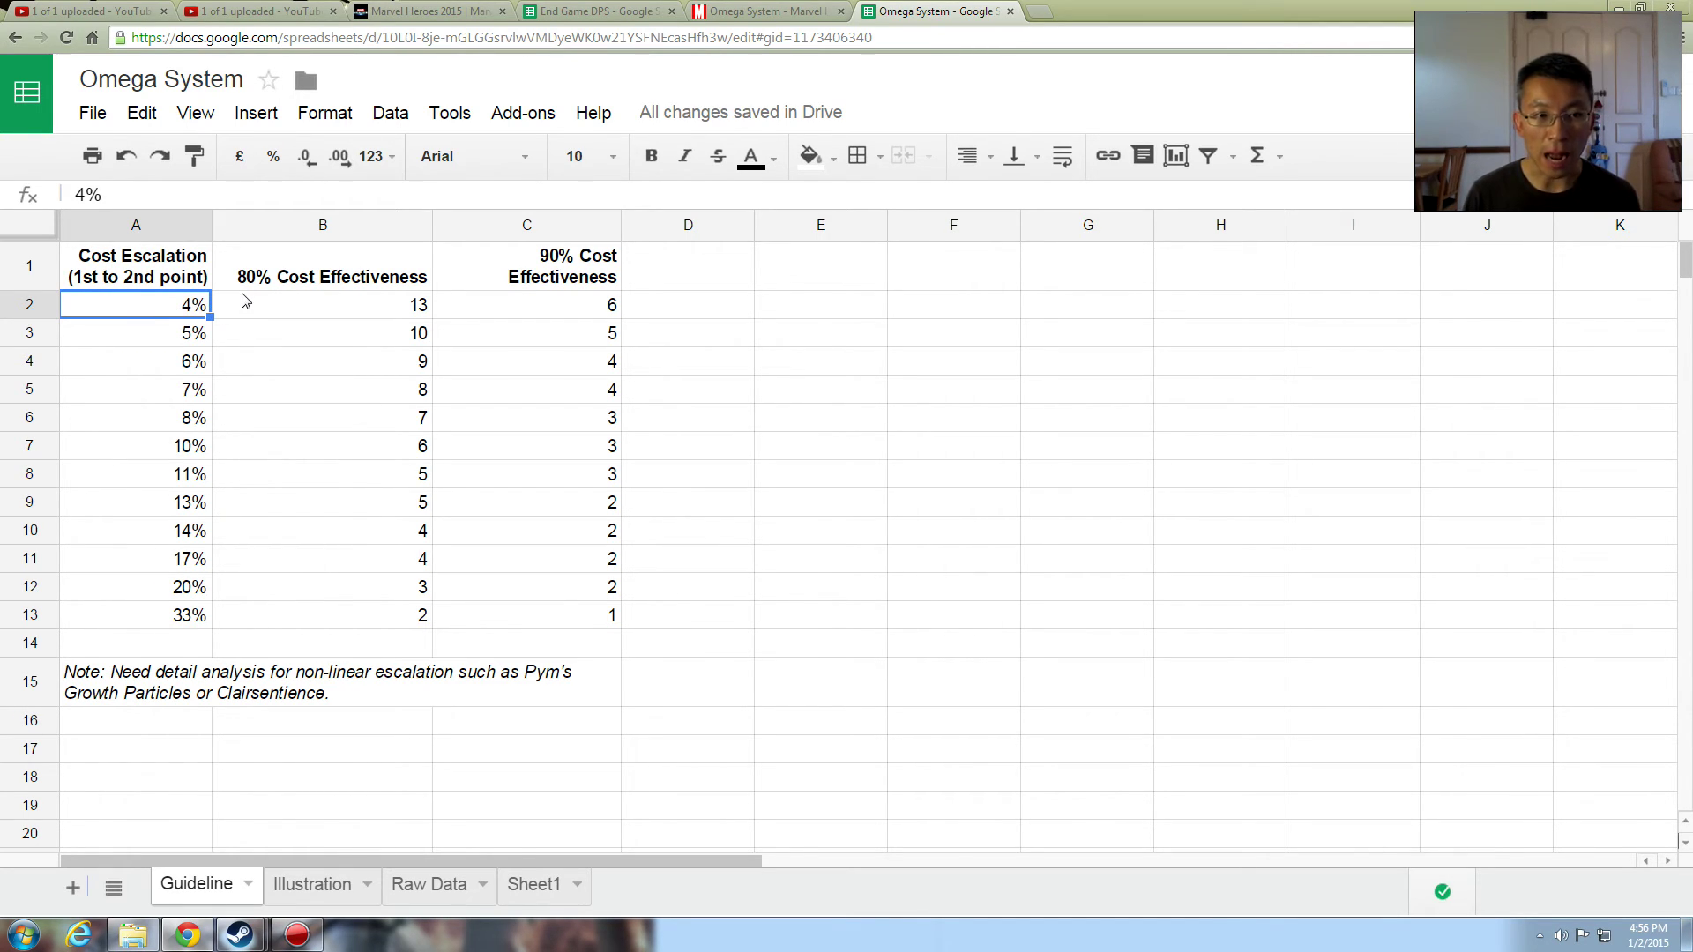
pyautogui.click(292, 310)
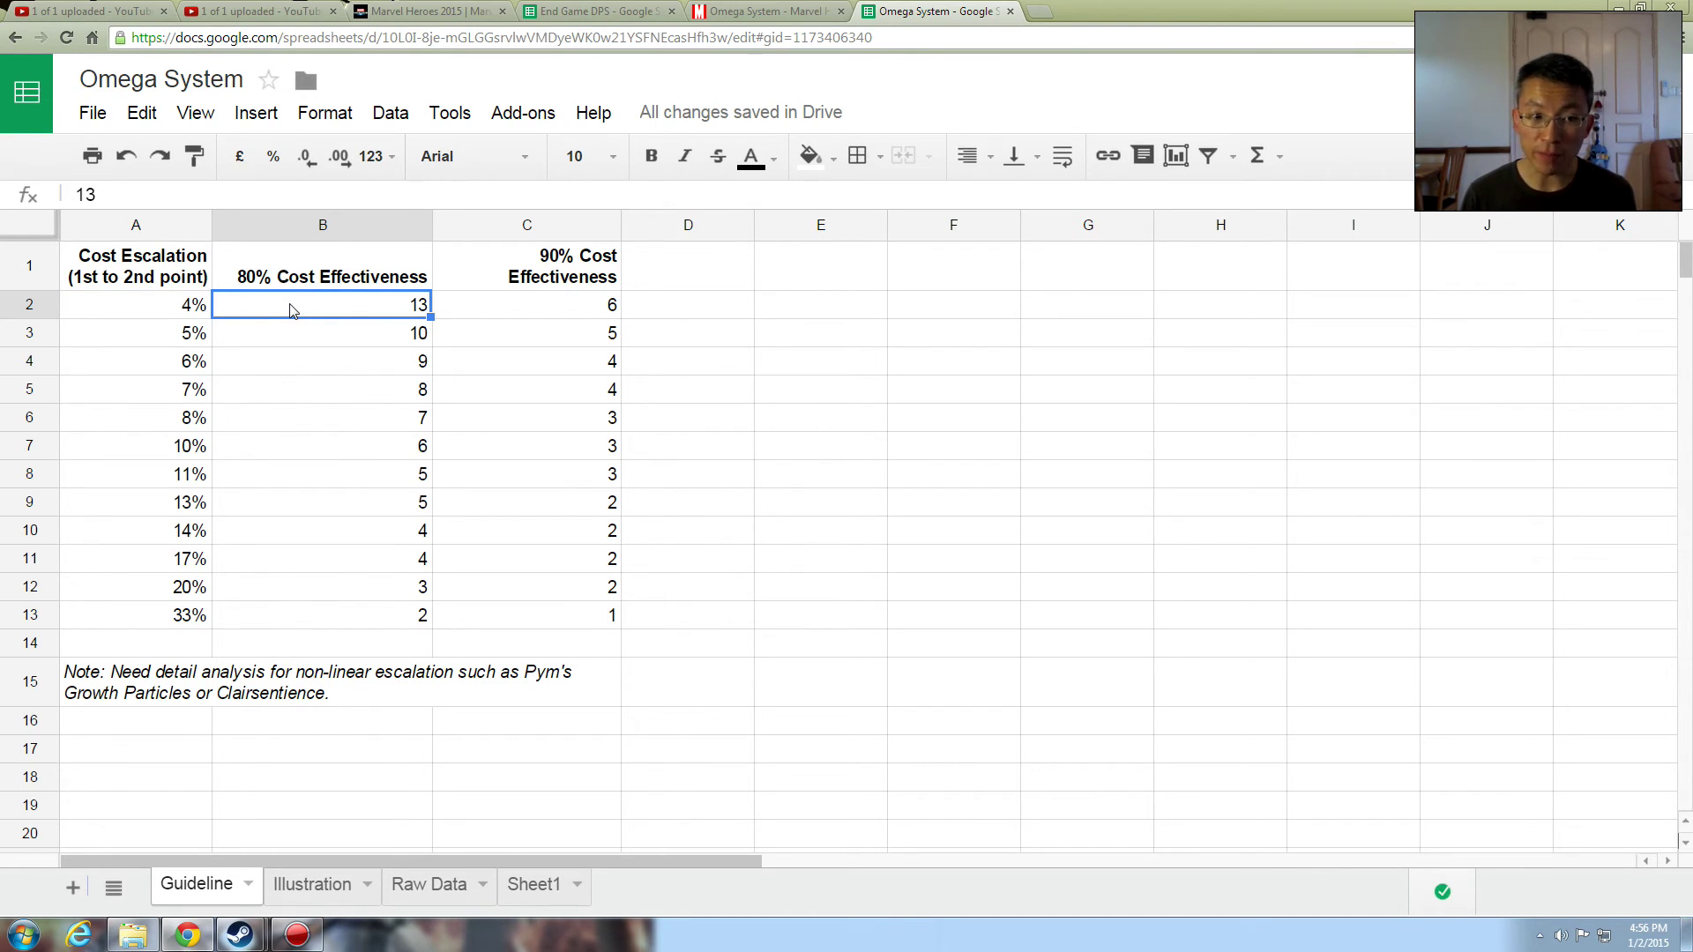
pyautogui.click(191, 510)
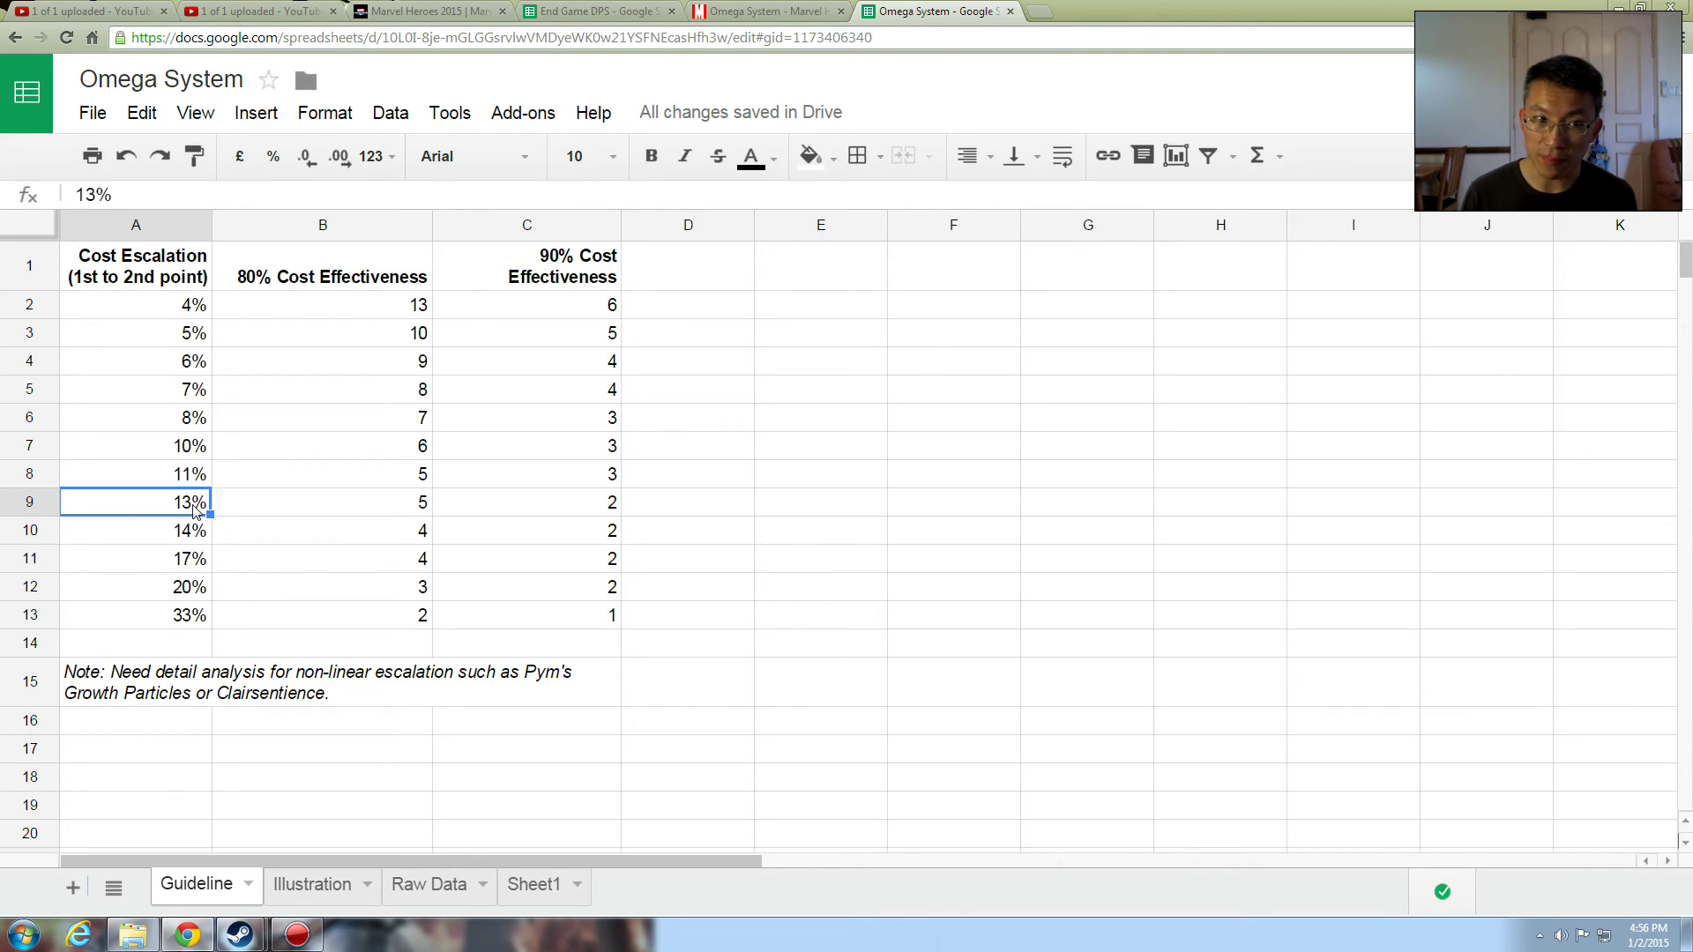
pyautogui.click(328, 510)
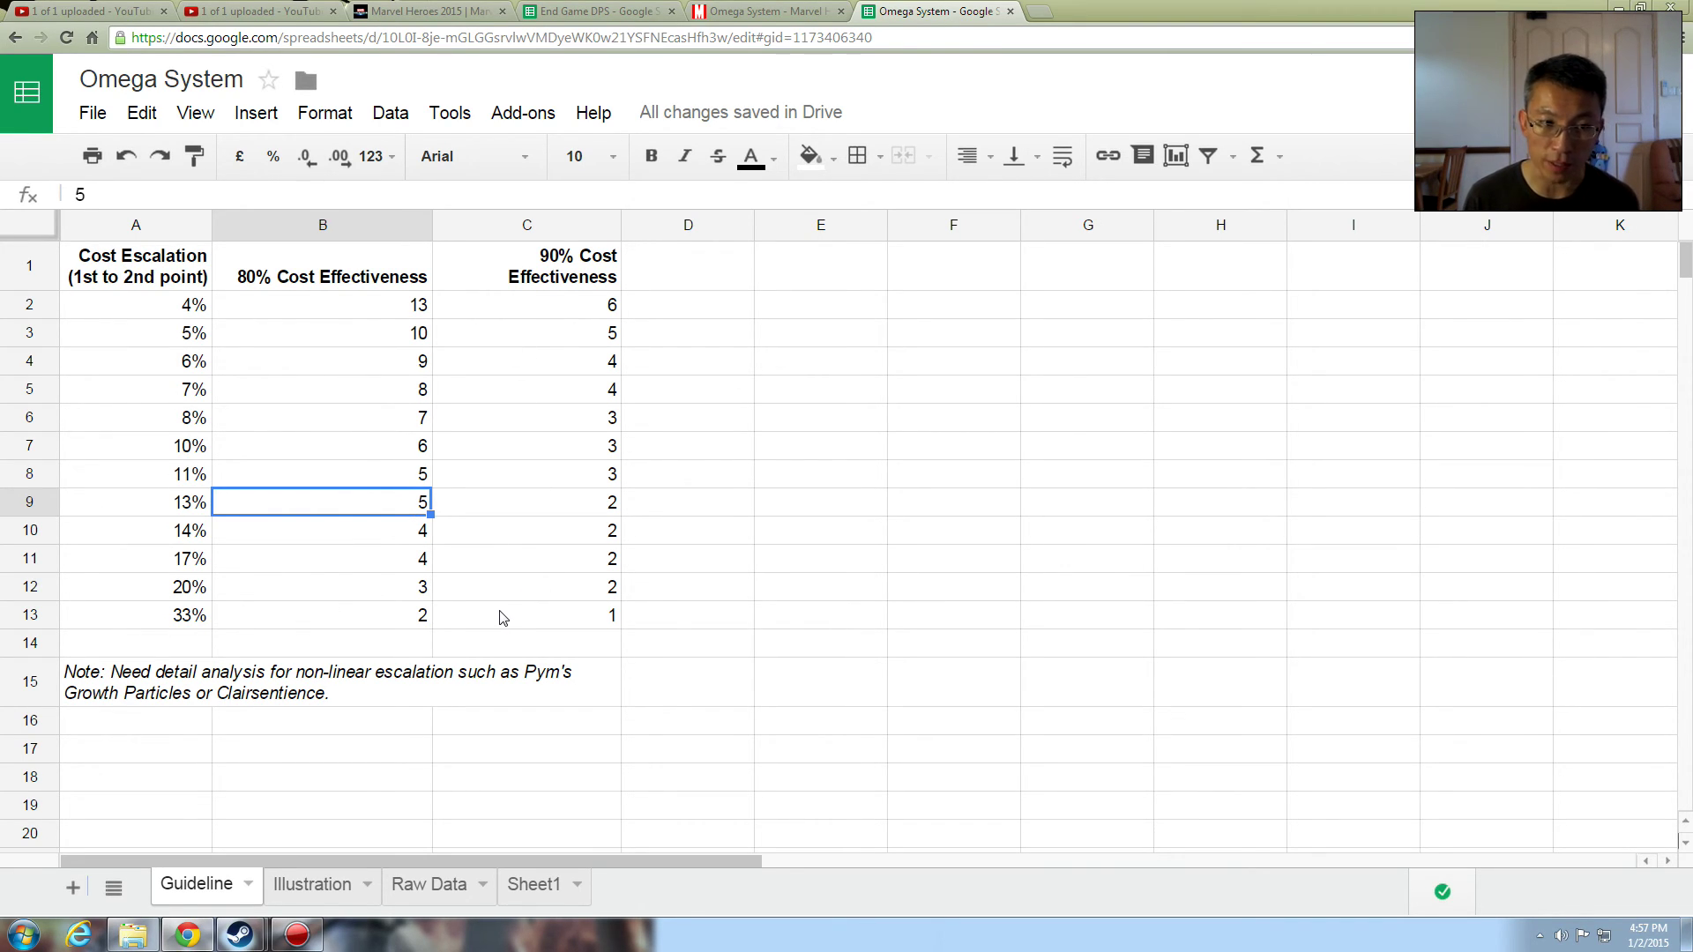
# Step: Remove Warpath's rank in the Mutation program and buy it back
pyautogui.click(785, 15)
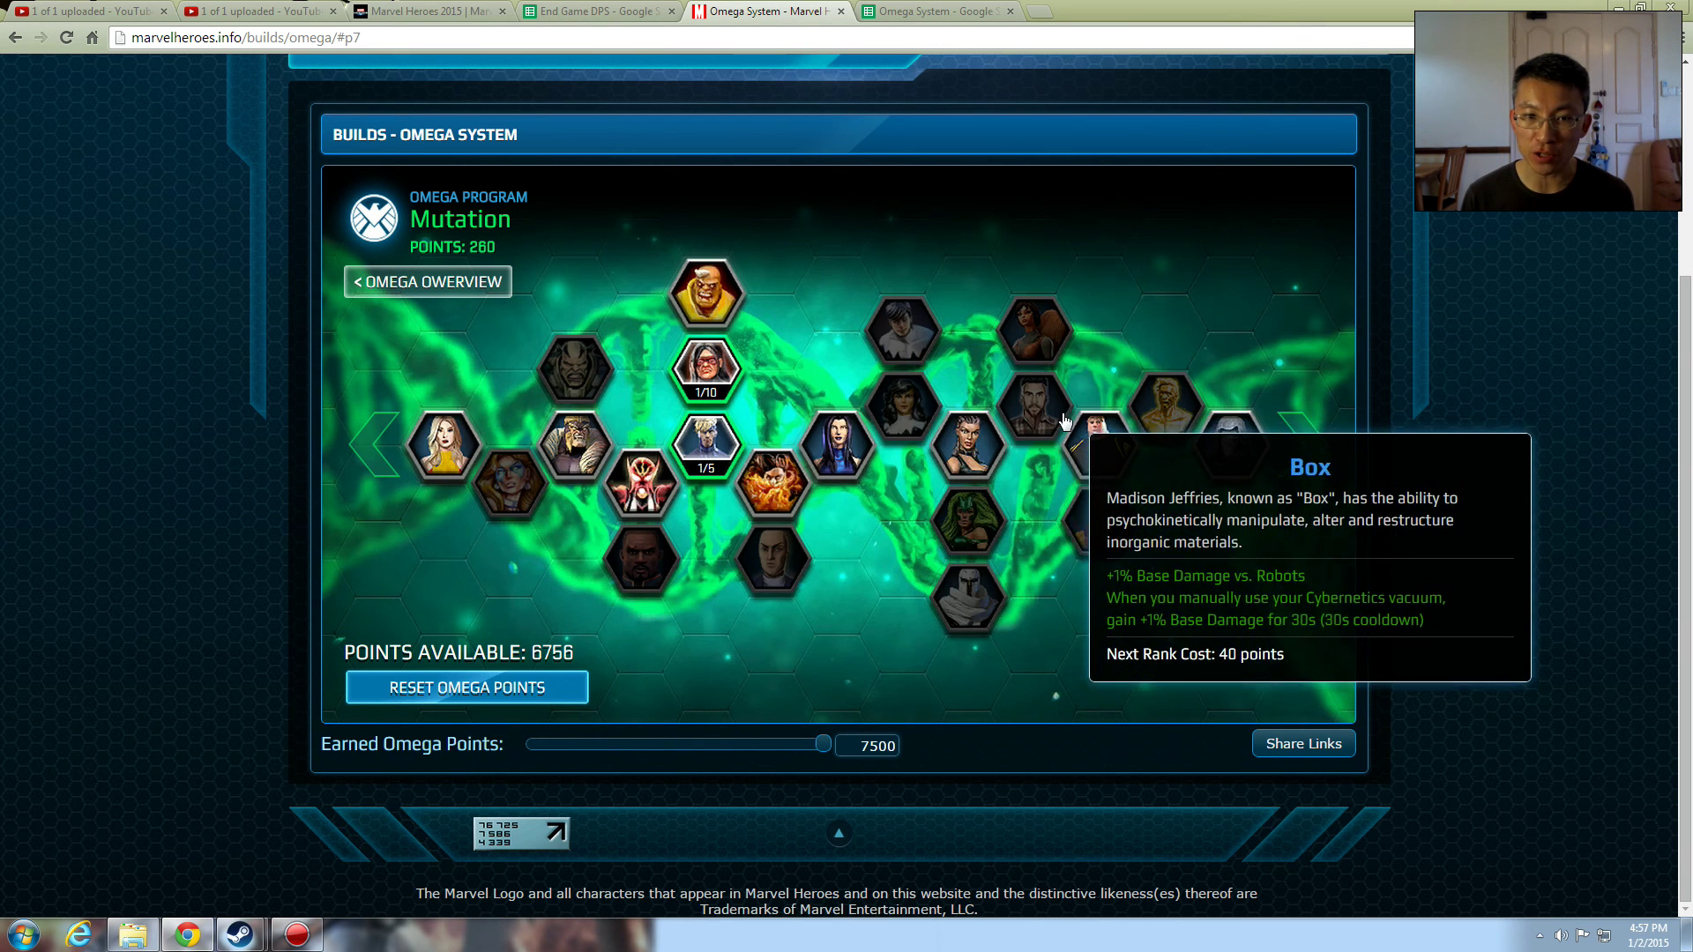
pyautogui.rightClick(703, 373)
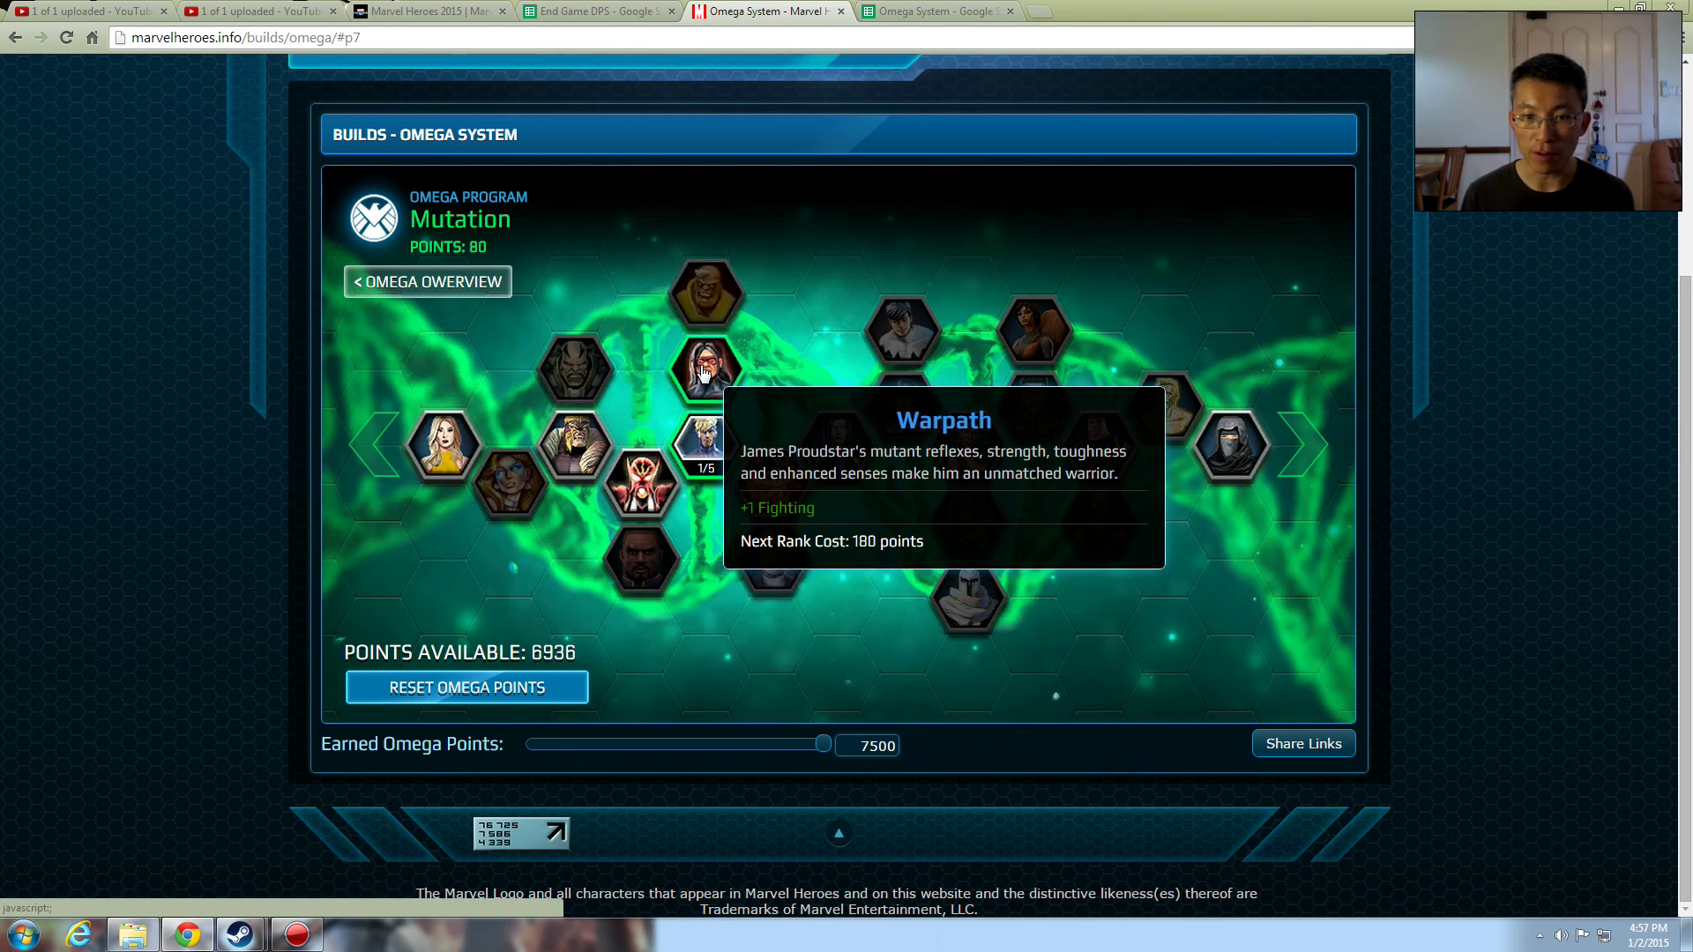
pyautogui.click(703, 373)
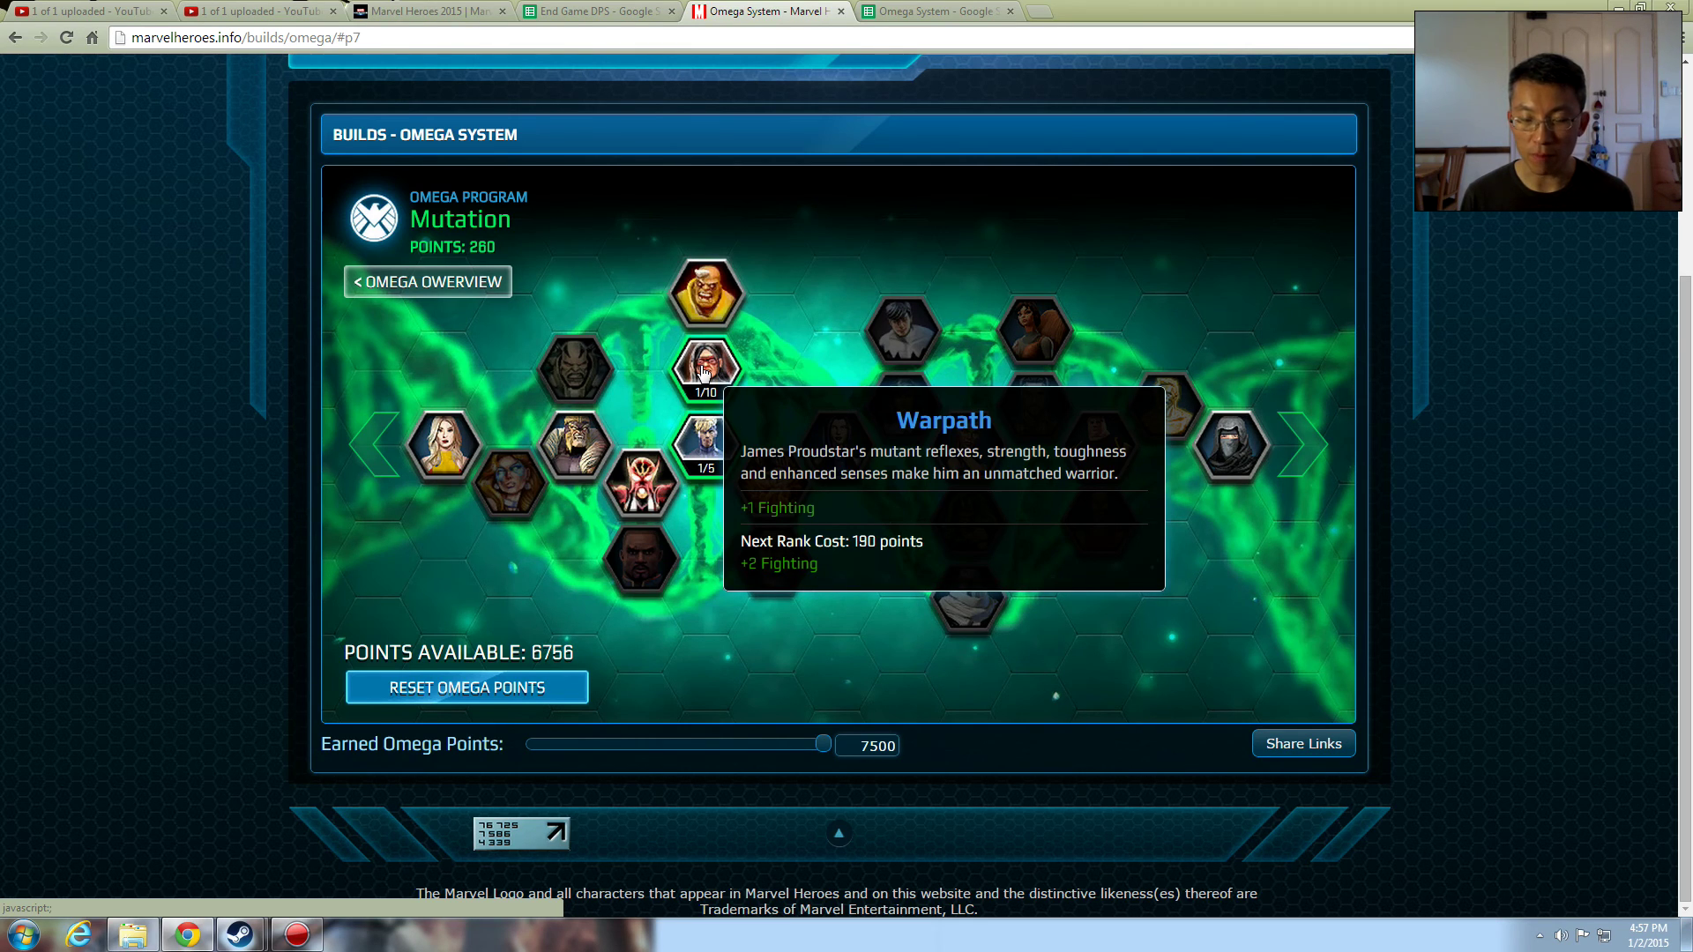
# Step: Return to the Omega System Guideline sheet and select the 6% escalation row in A4
pyautogui.click(911, 12)
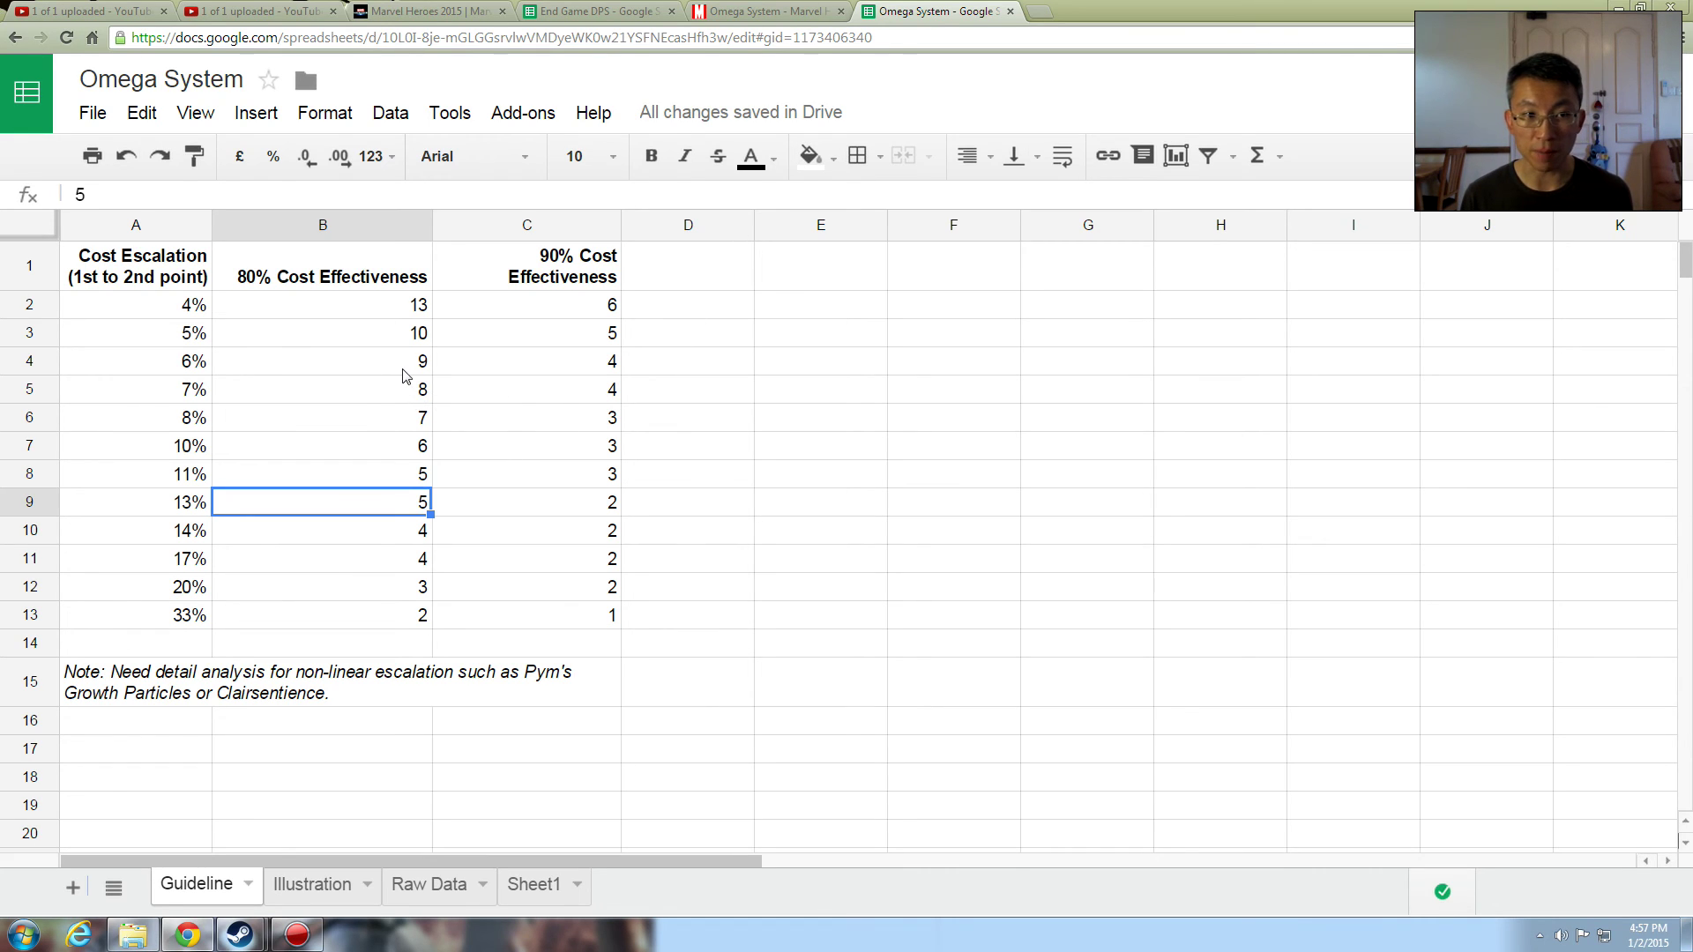
pyautogui.click(183, 366)
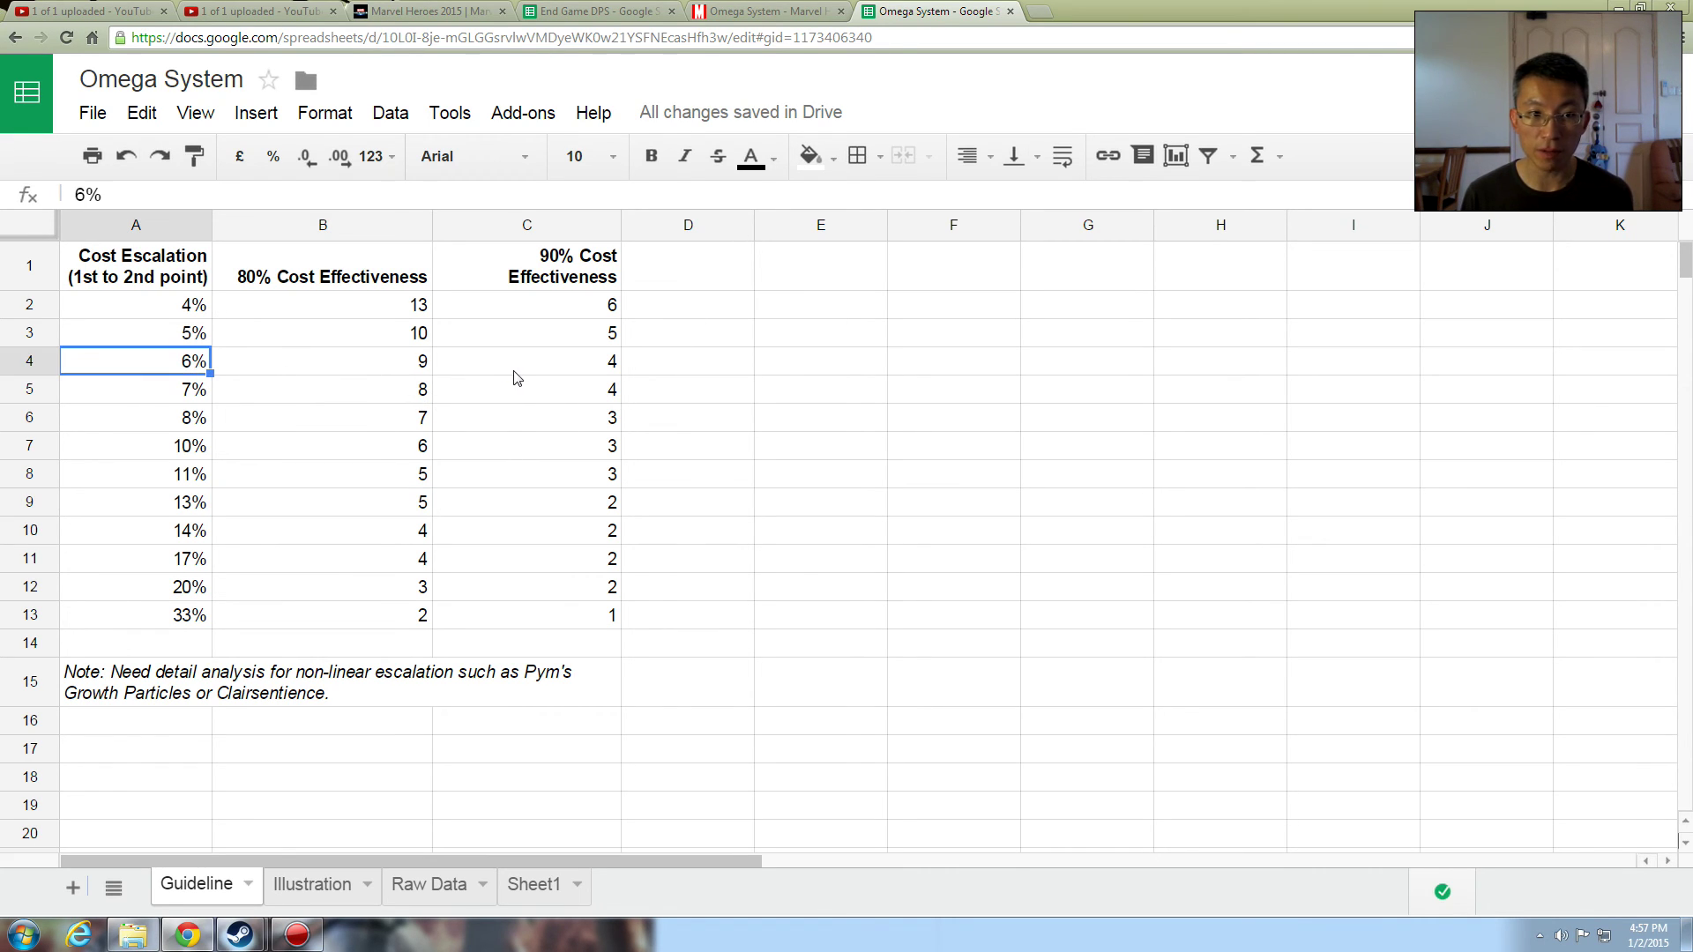